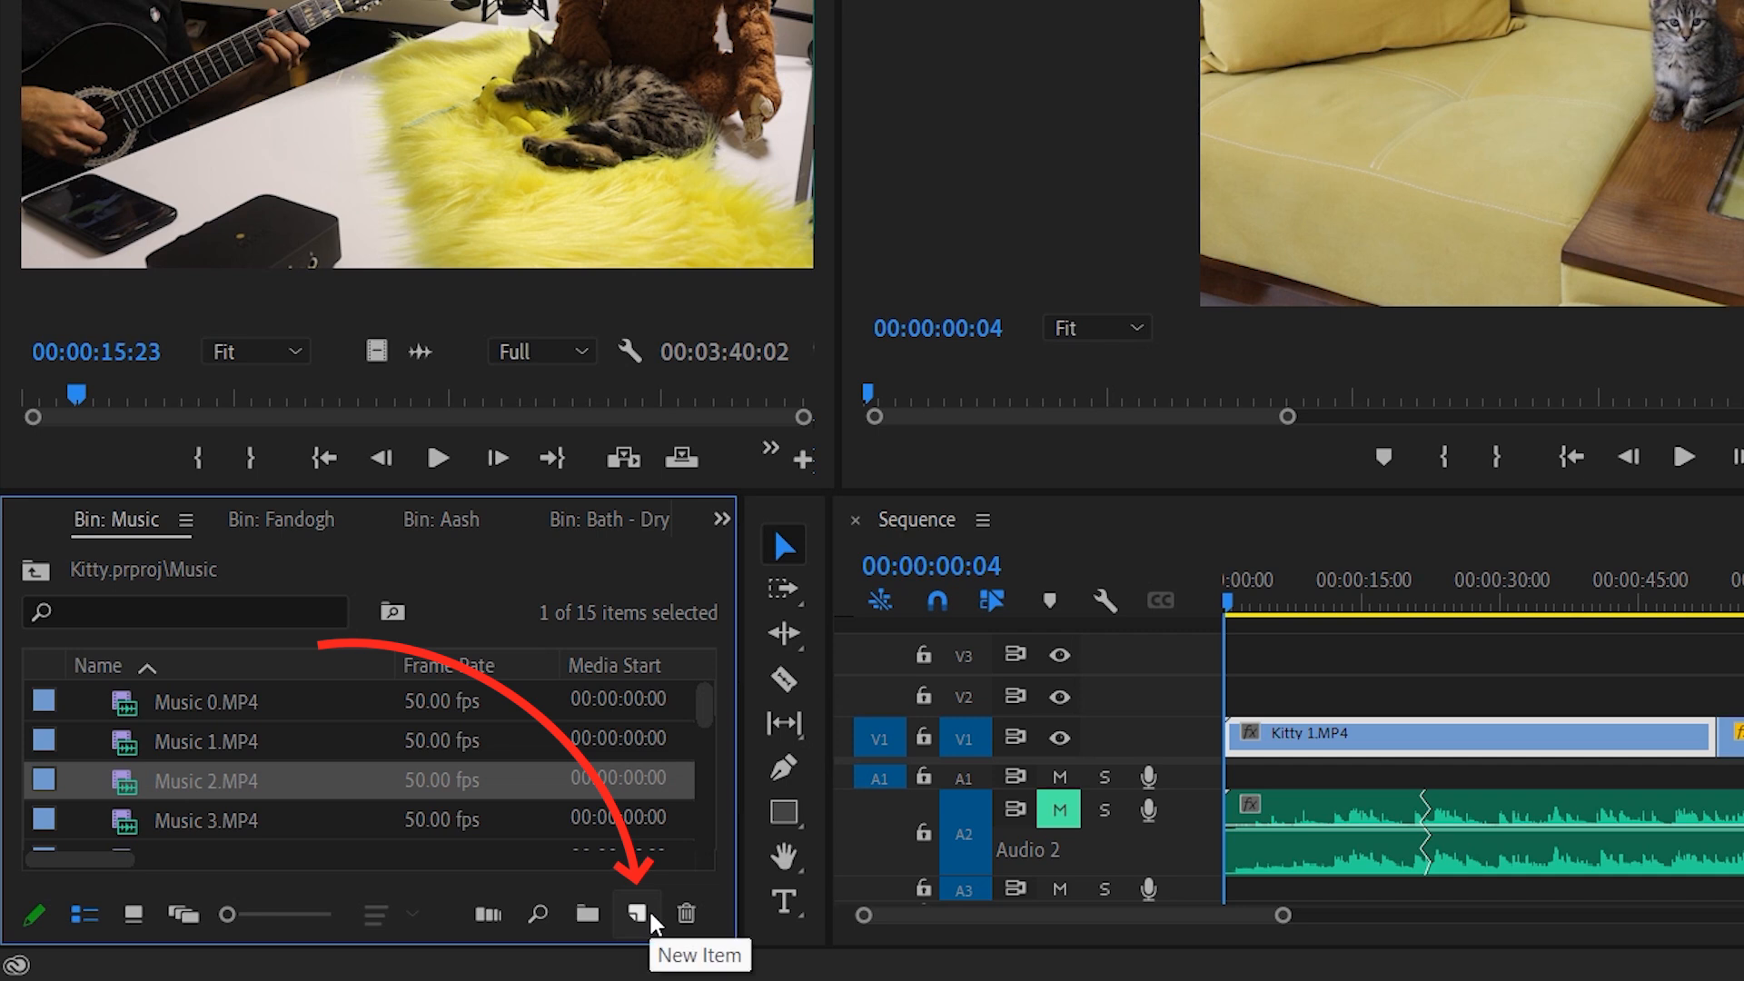
# Step: Create a 1920 × 1080, 50 fps color matte in red C14B4B, keeping the name Color Matte
pyautogui.click(651, 922)
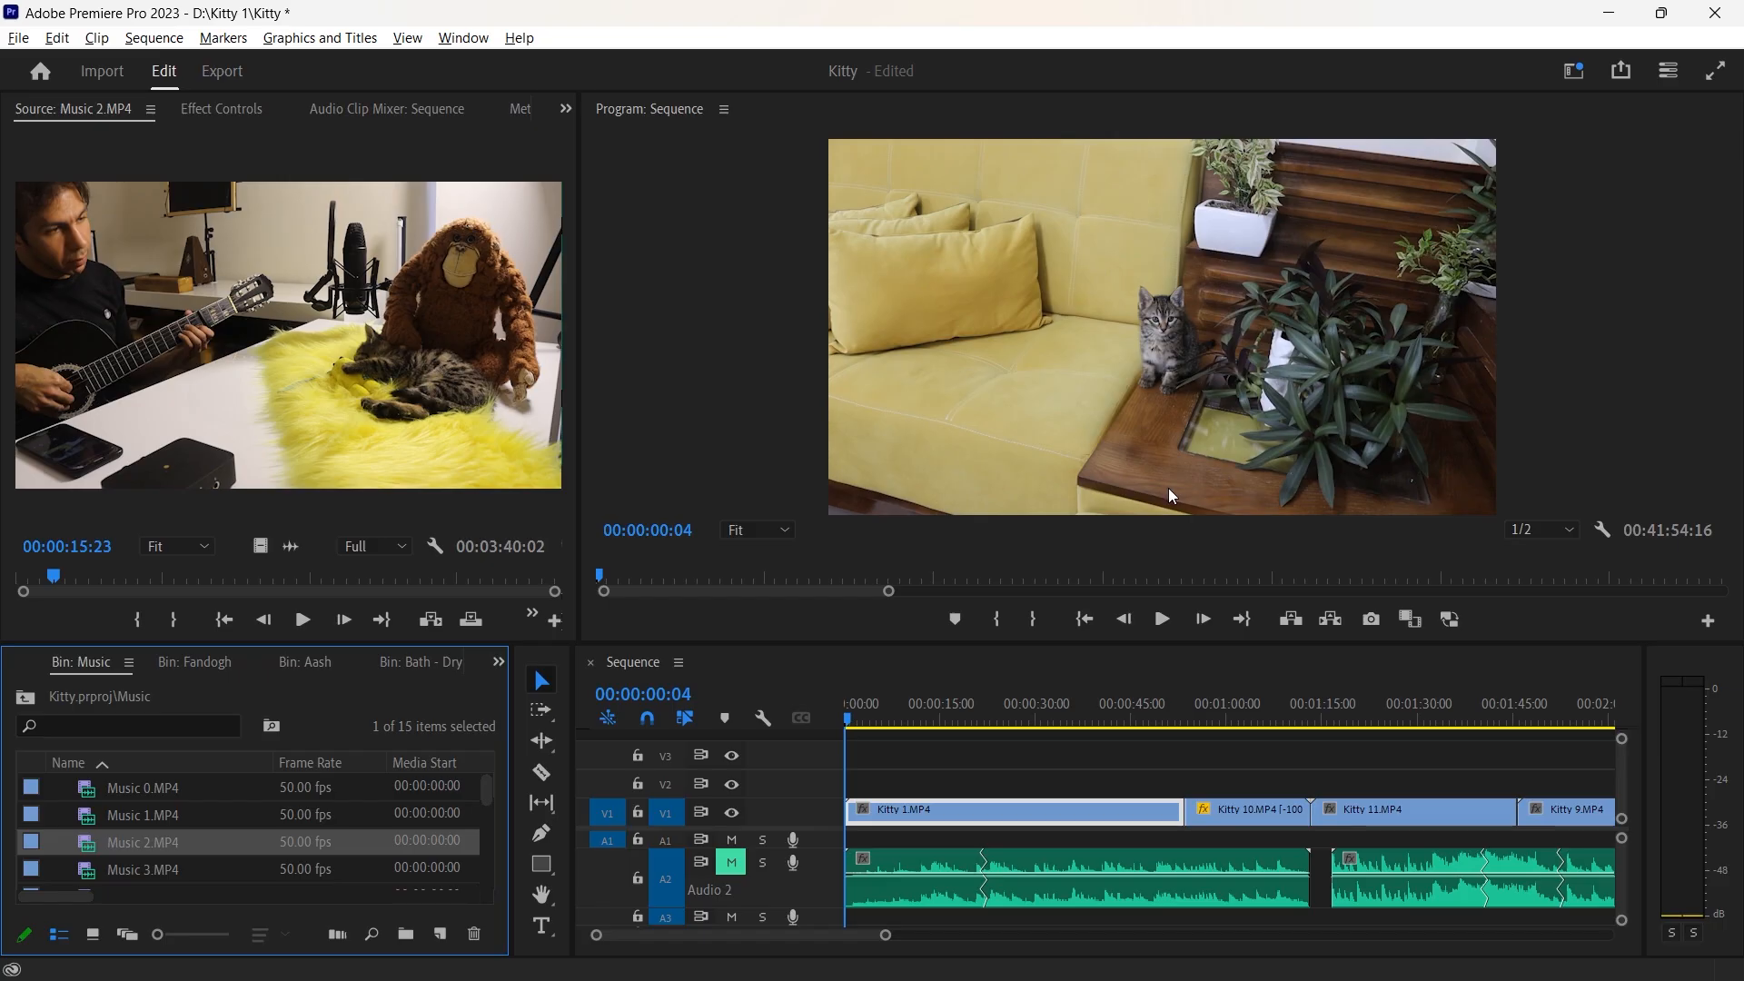
pyautogui.click(439, 934)
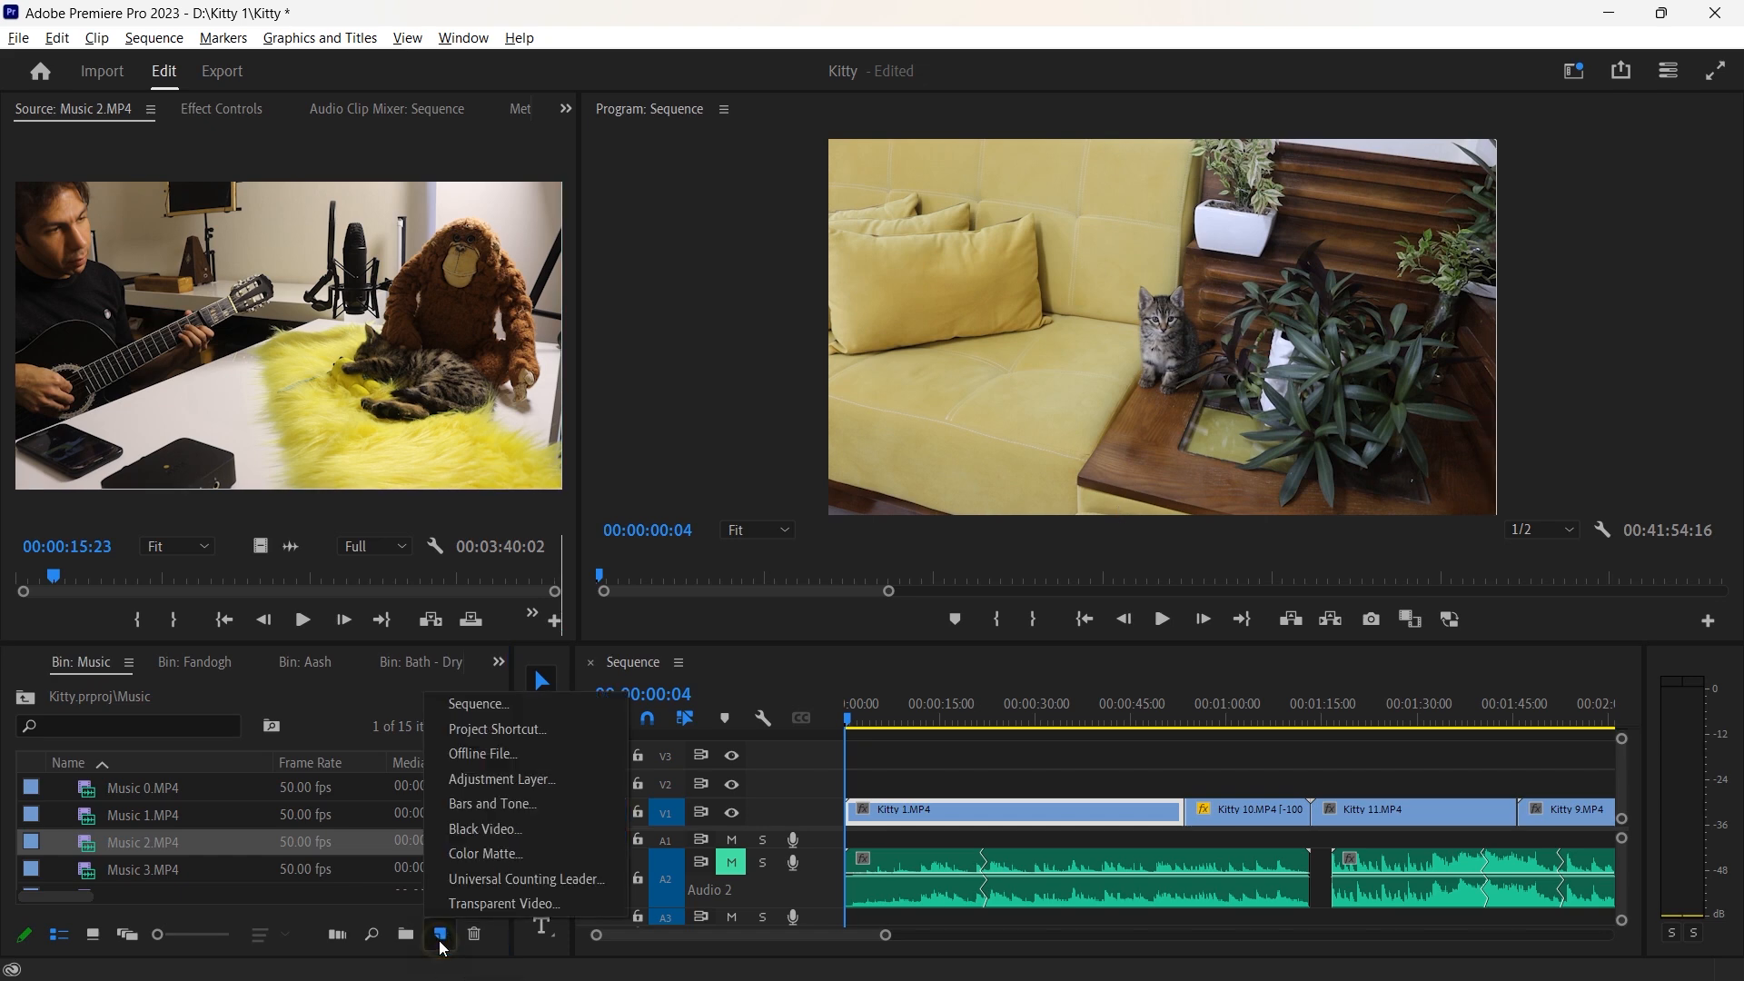
pyautogui.click(473, 853)
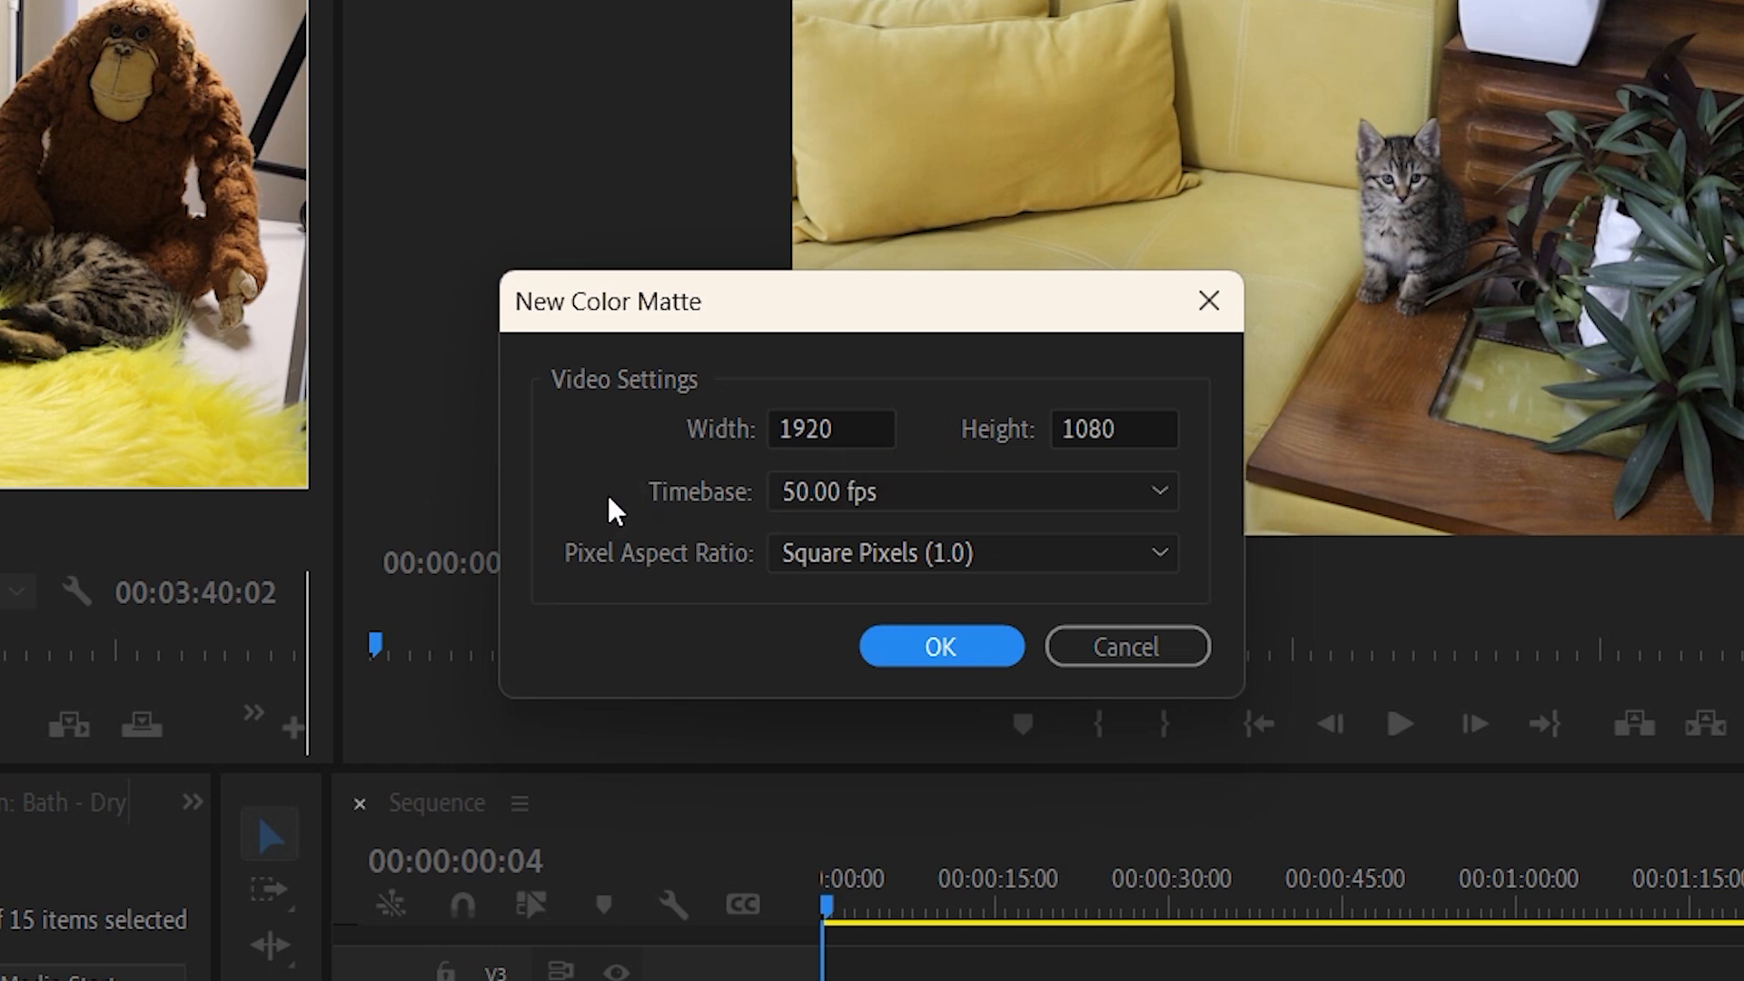
pyautogui.click(885, 659)
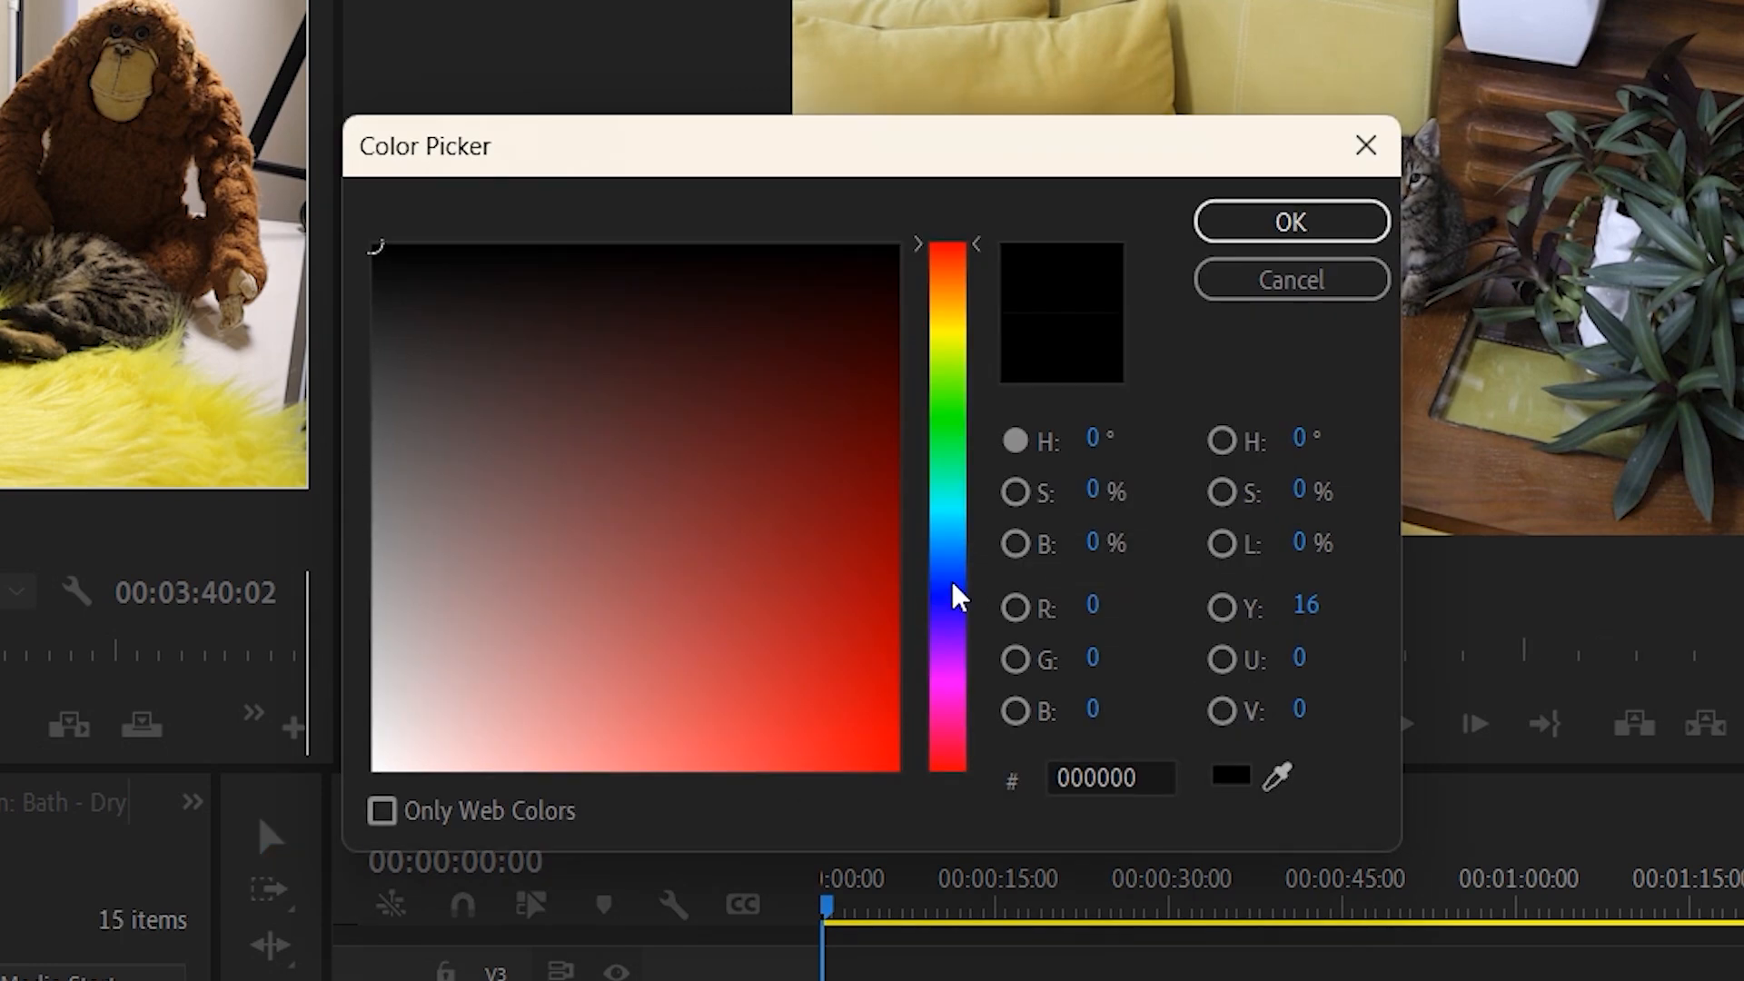
pyautogui.click(693, 640)
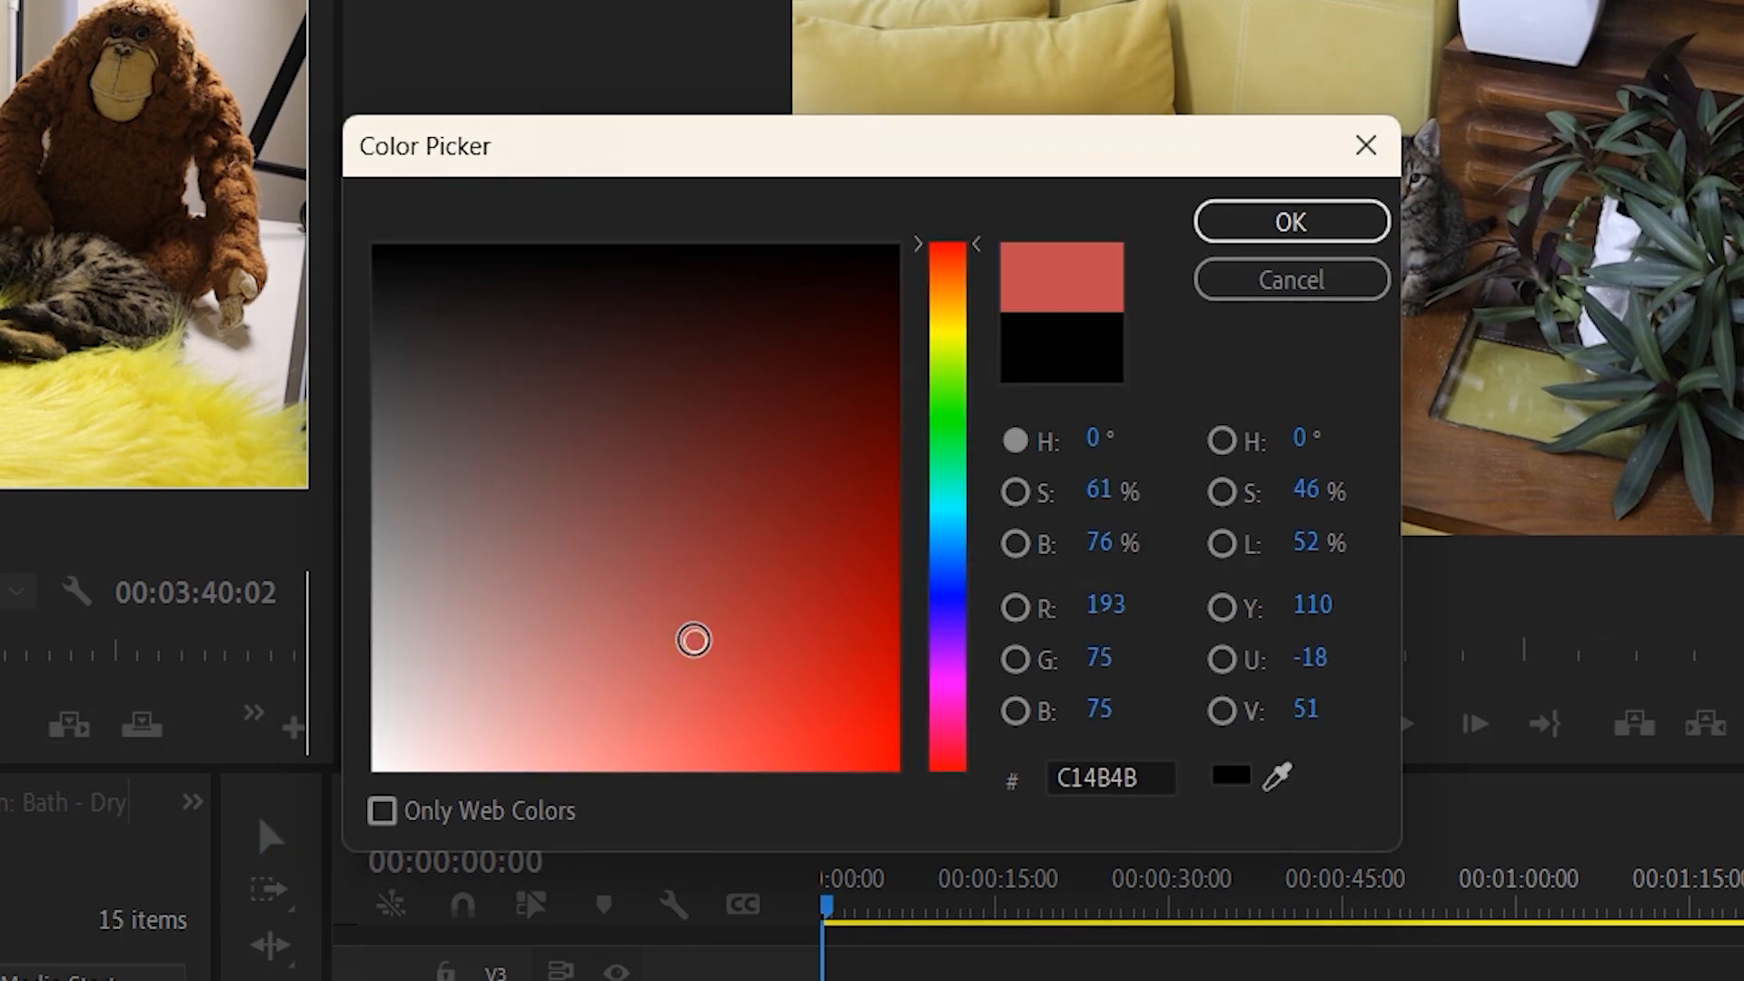
pyautogui.click(1245, 222)
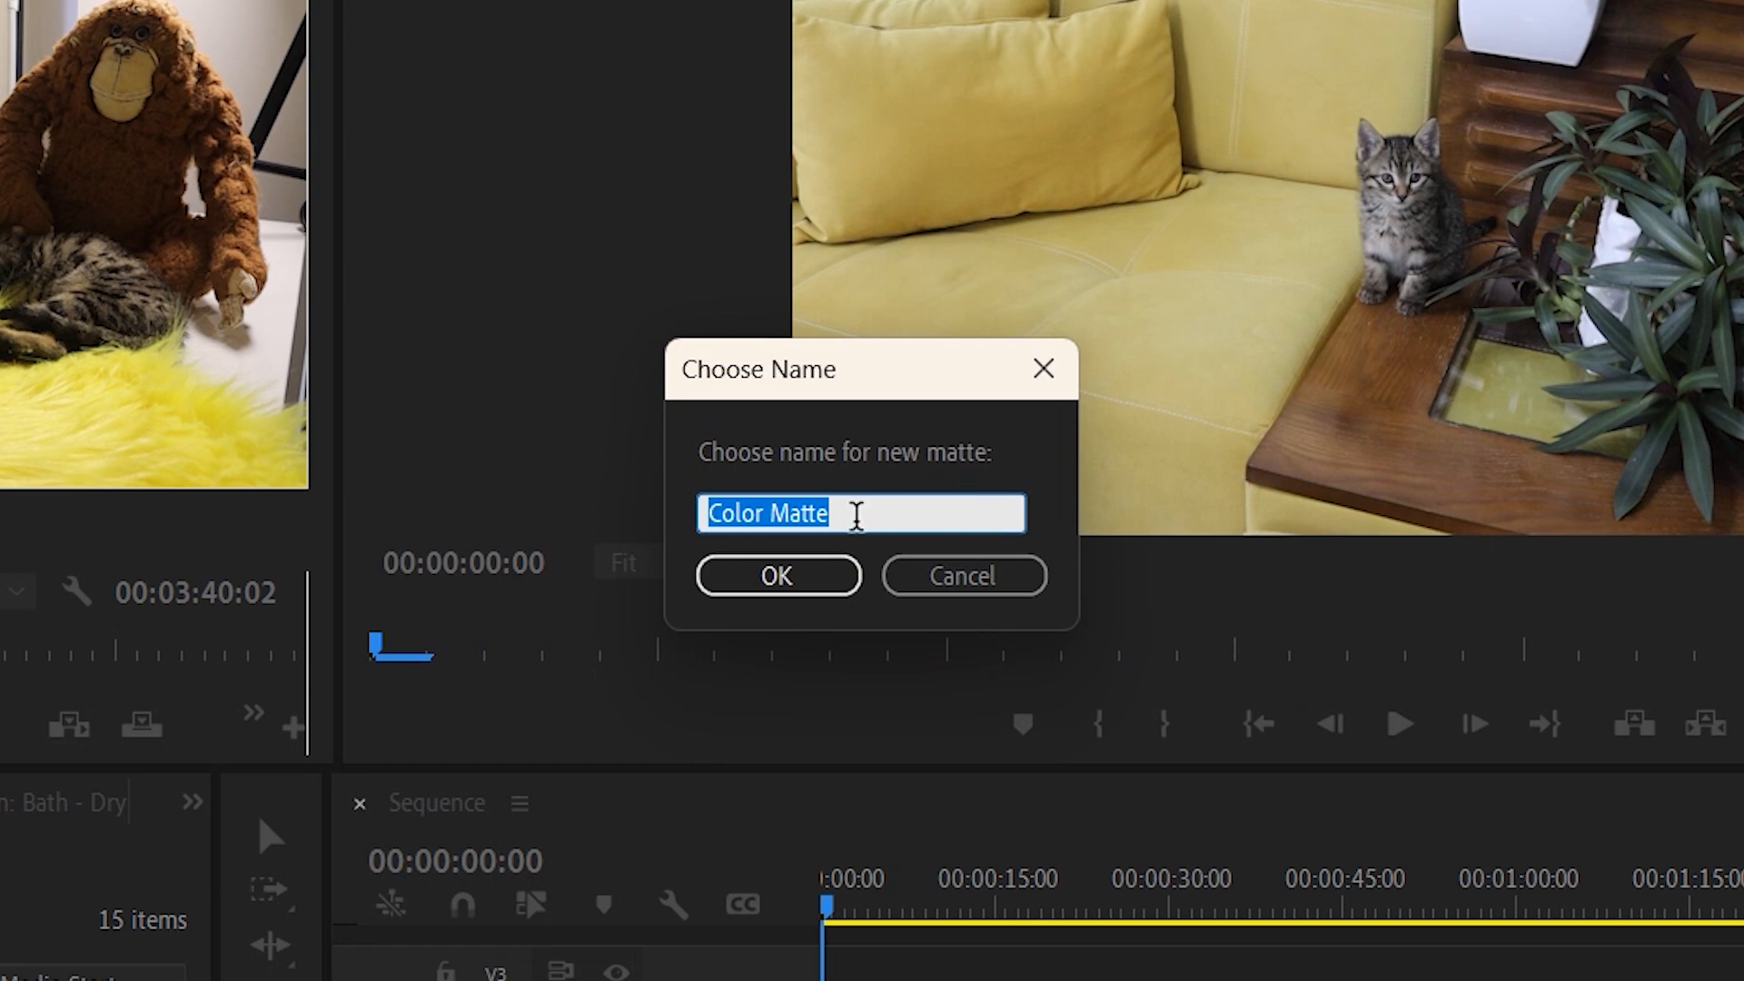
pyautogui.click(852, 511)
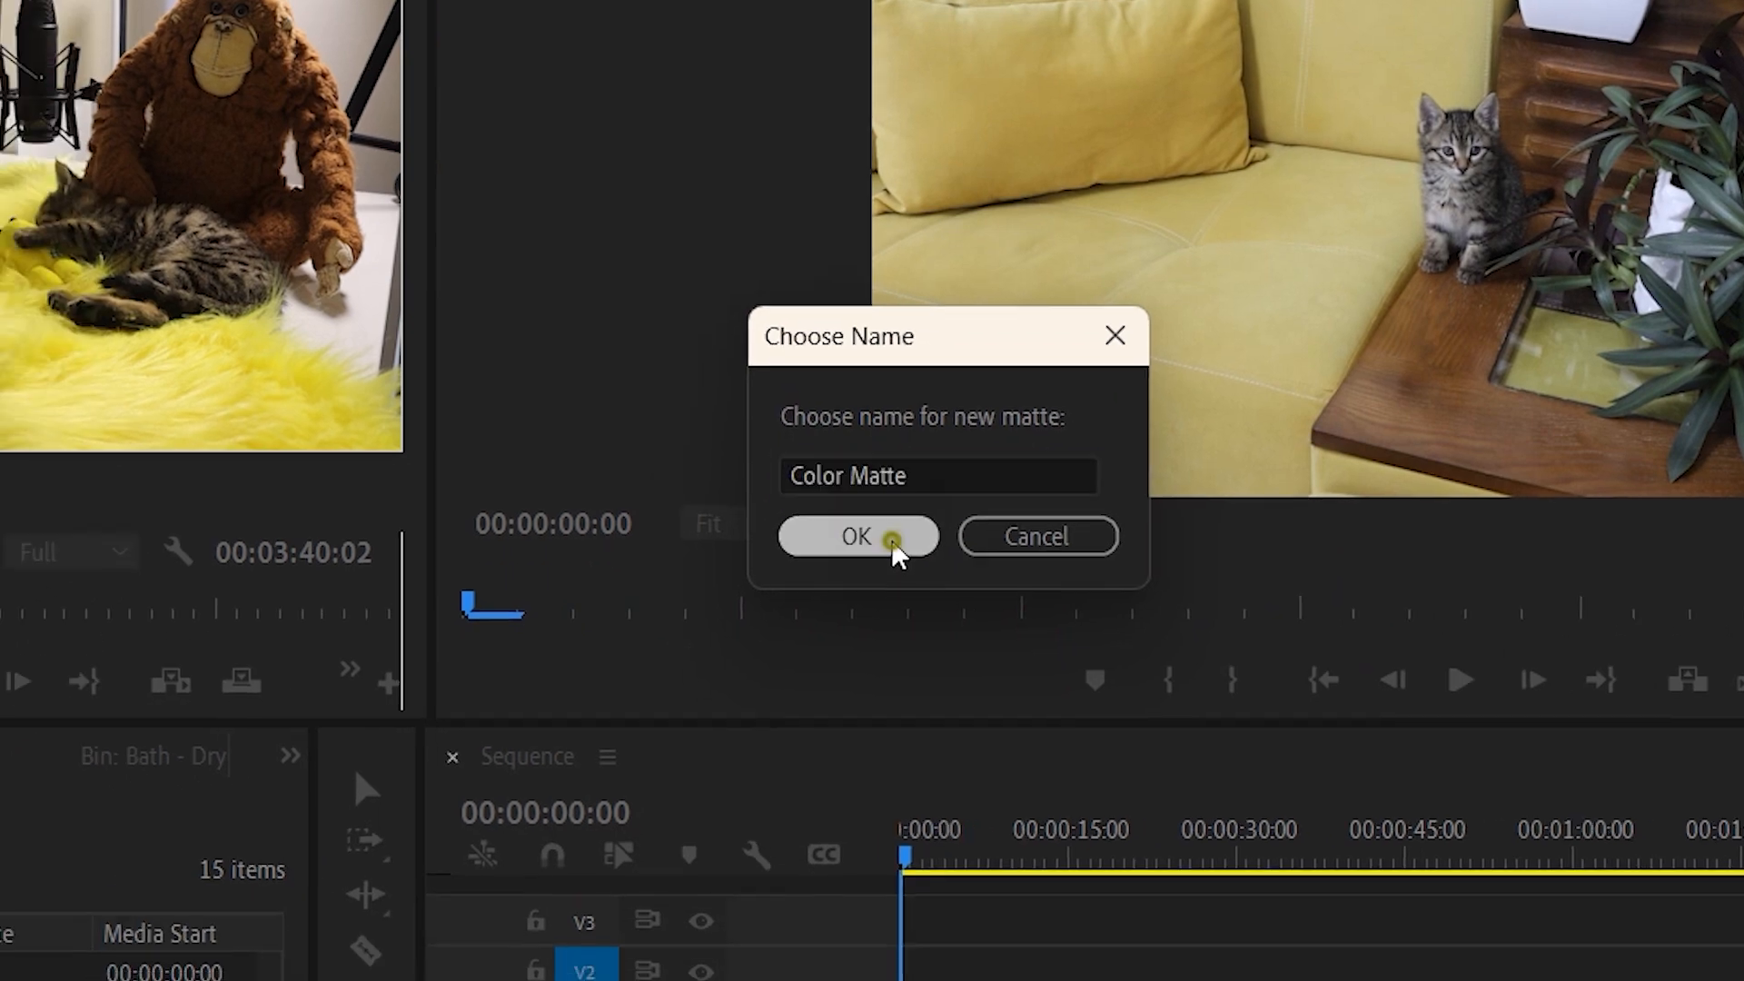
pyautogui.click(822, 581)
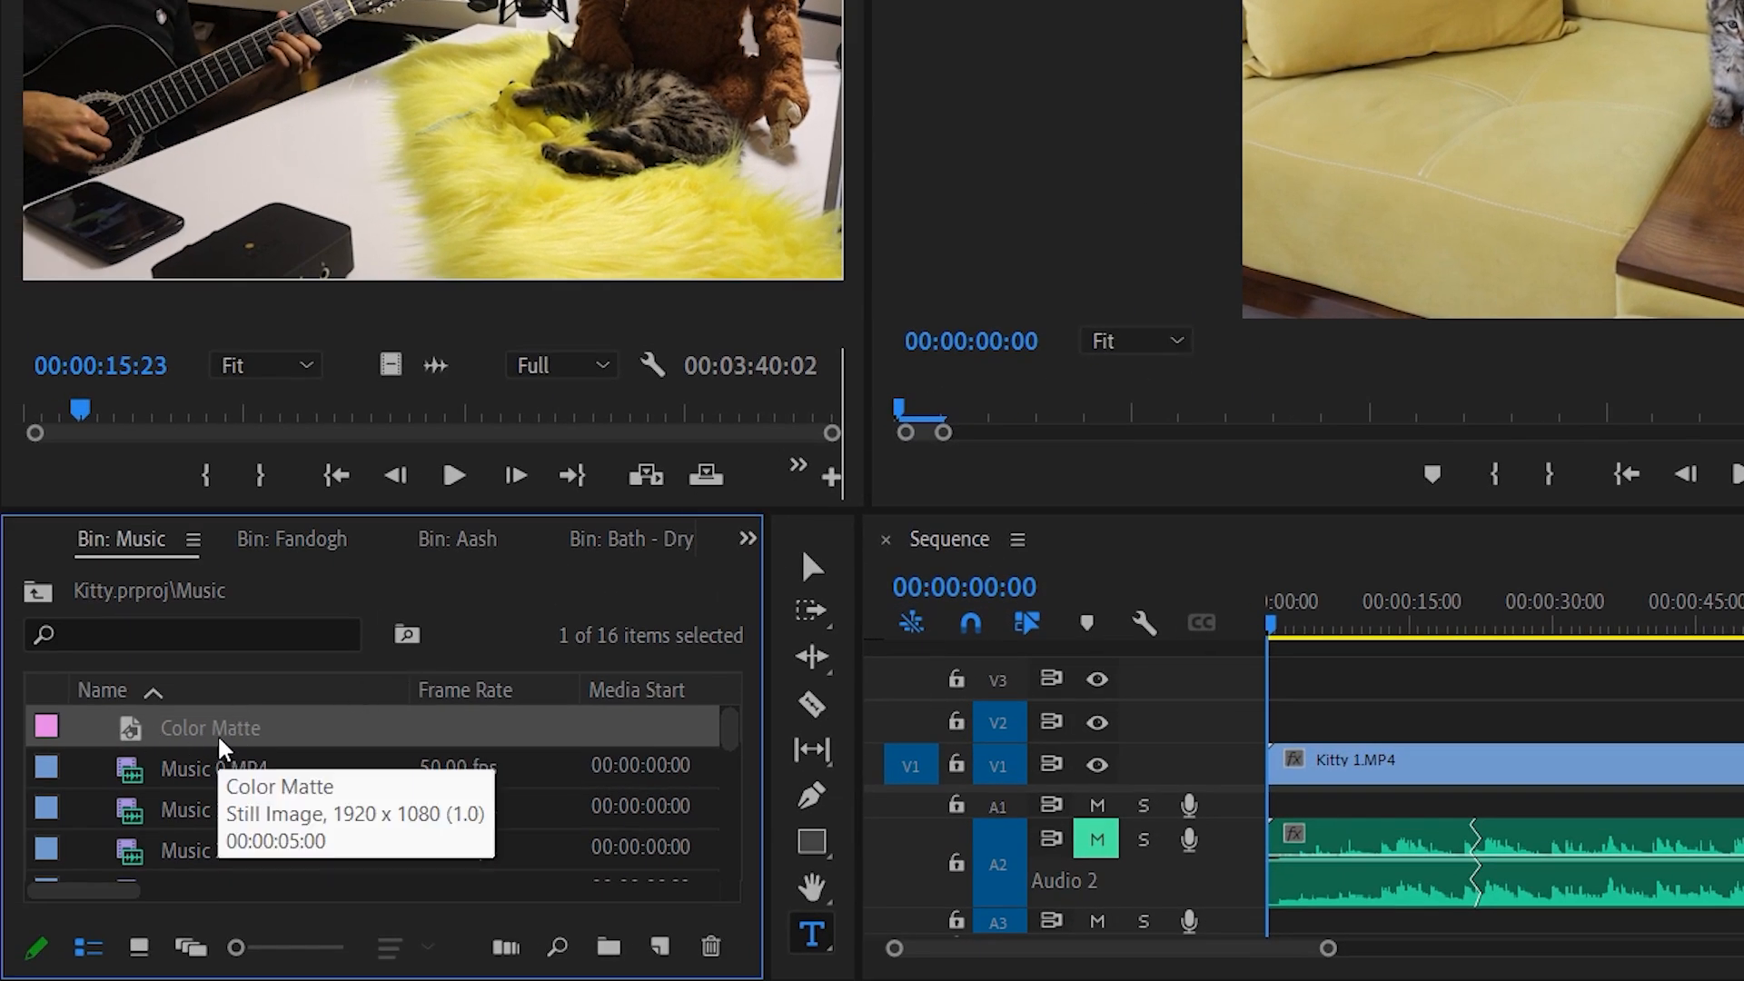
# Step: Place the color matte on track V2 at the sequence start and extend its duration to about 00:00:12:33
pyautogui.moveTo(218, 743); pyautogui.dragTo(1277, 717)
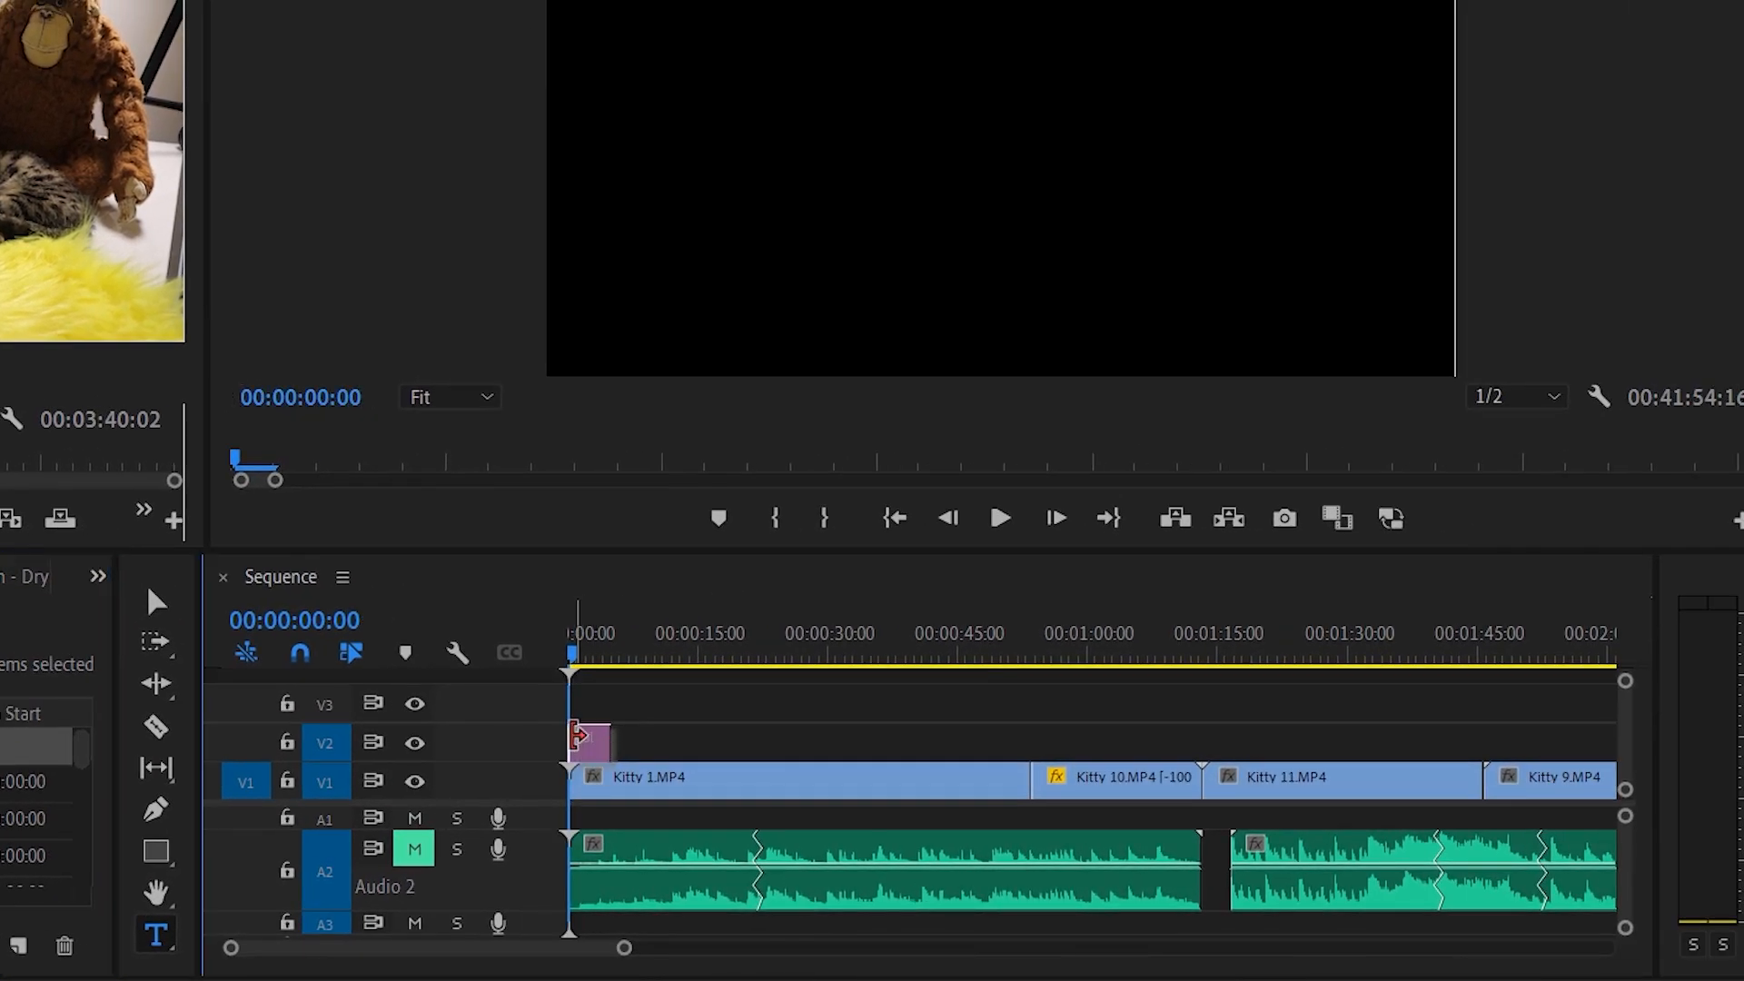
pyautogui.moveTo(578, 734); pyautogui.dragTo(580, 736)
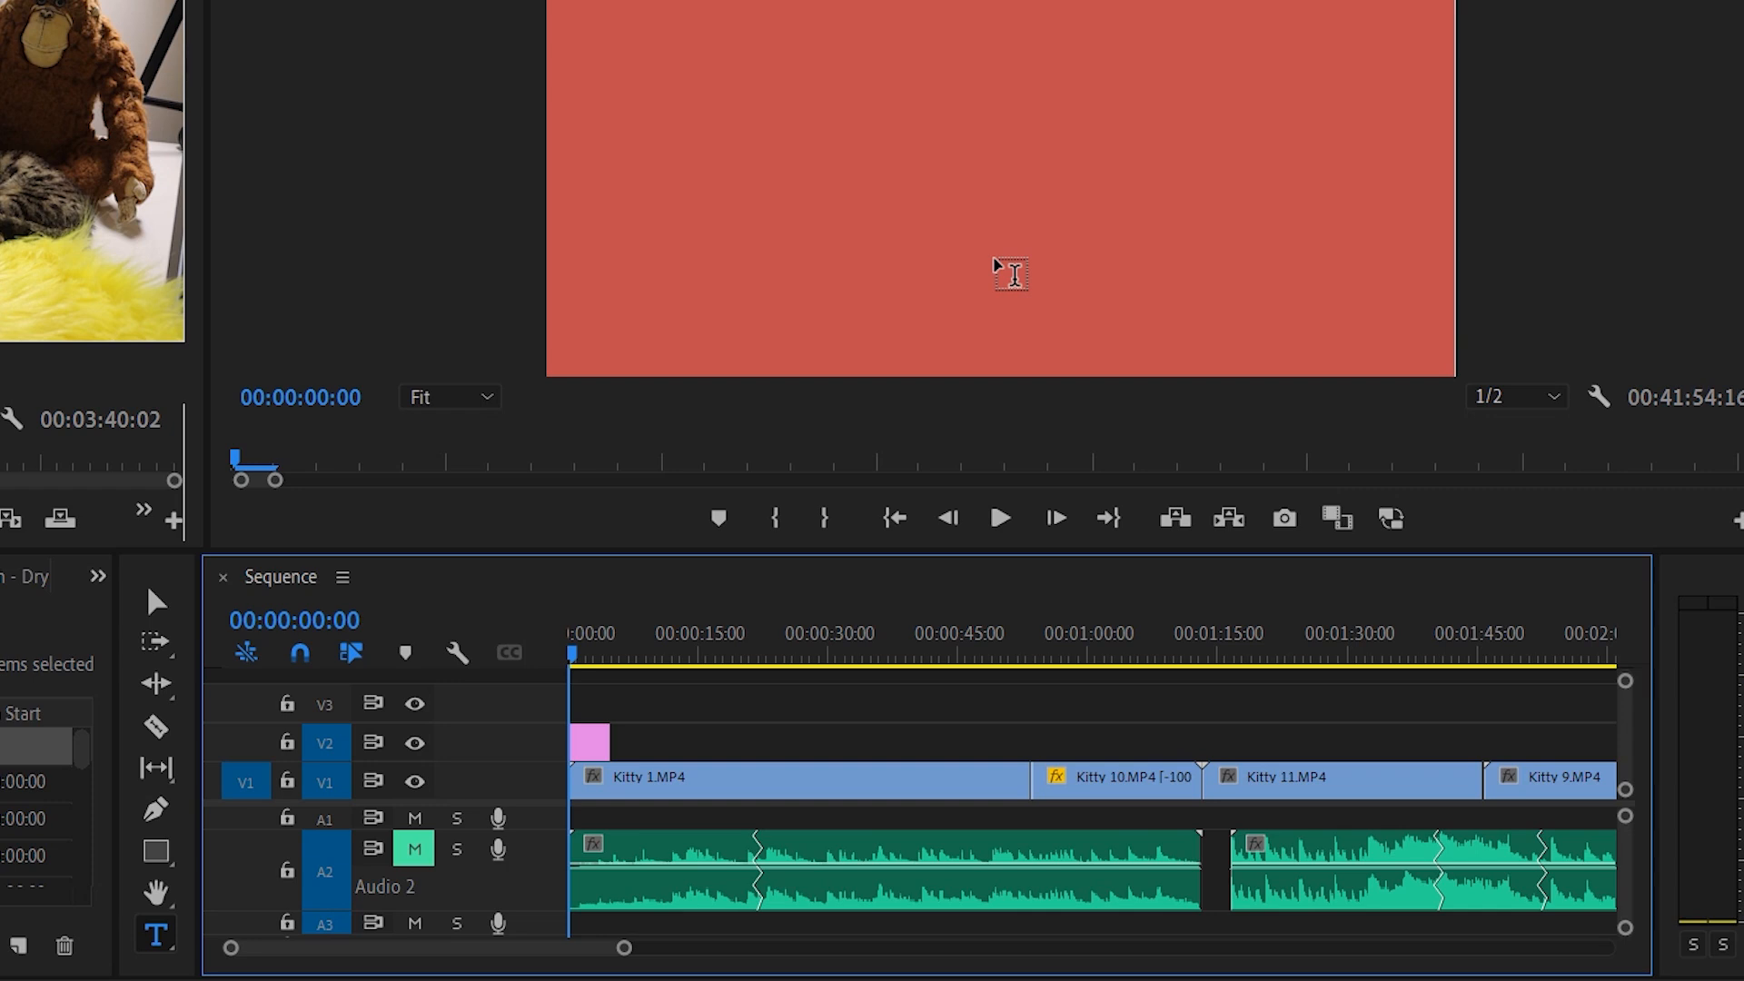
pyautogui.press('v')
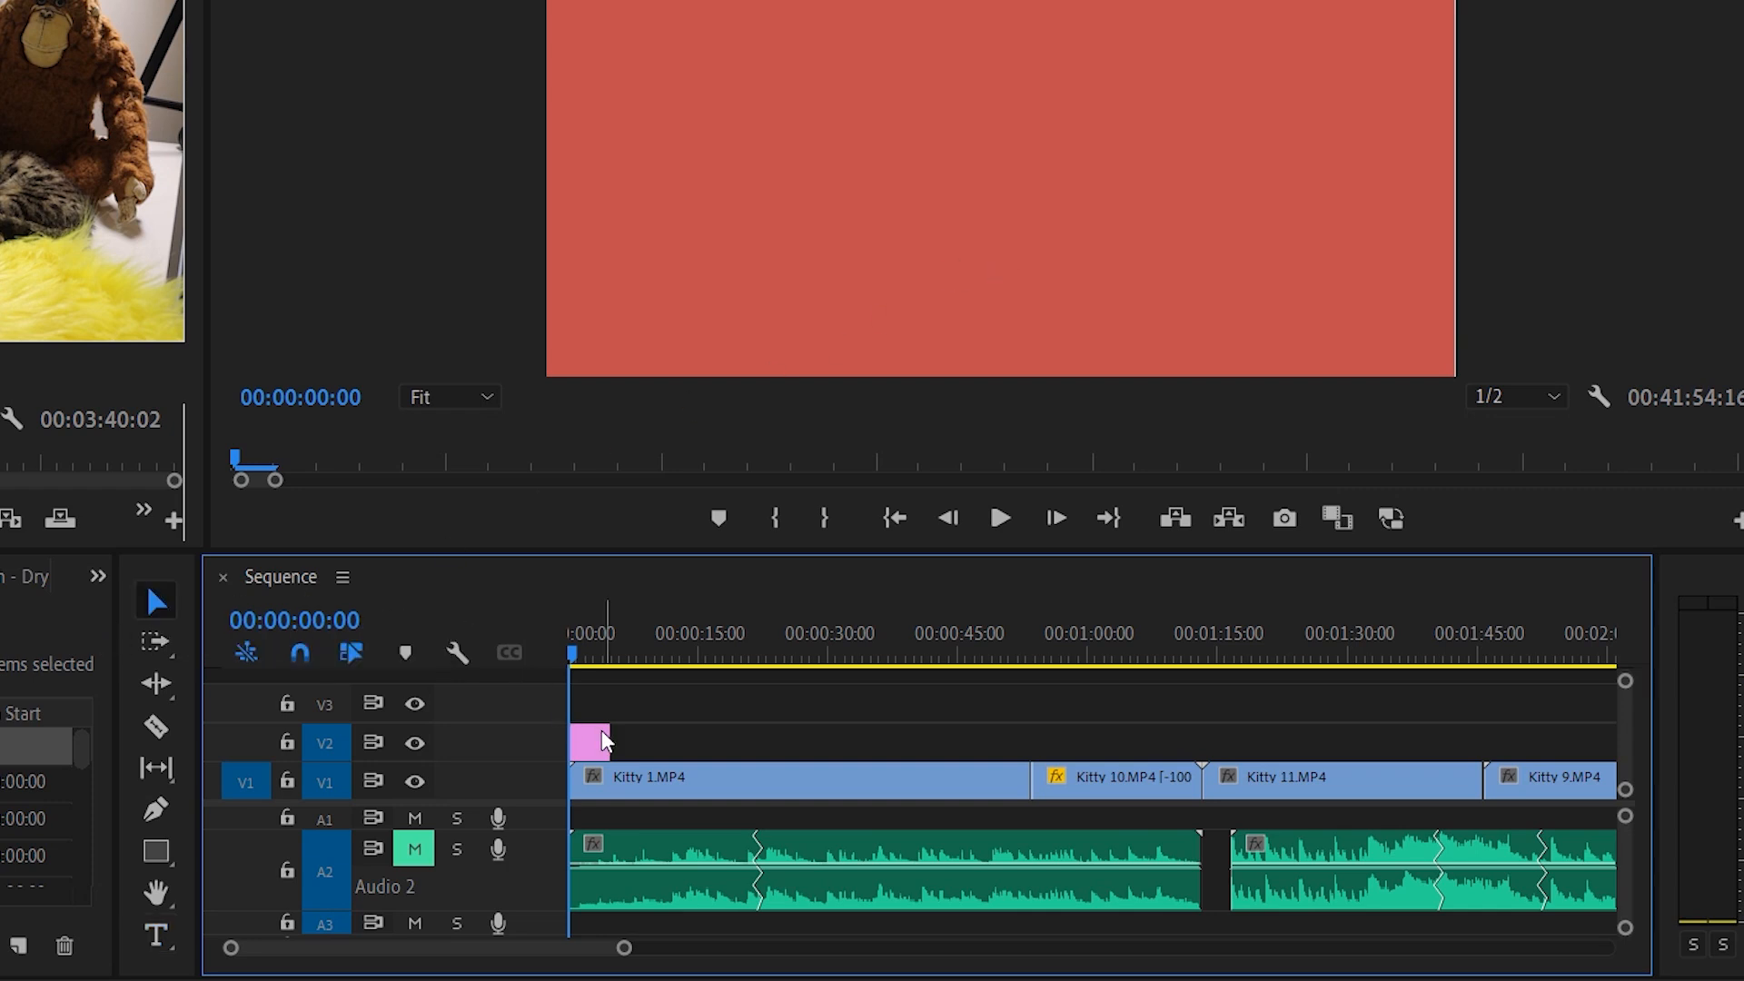
pyautogui.press('Down')
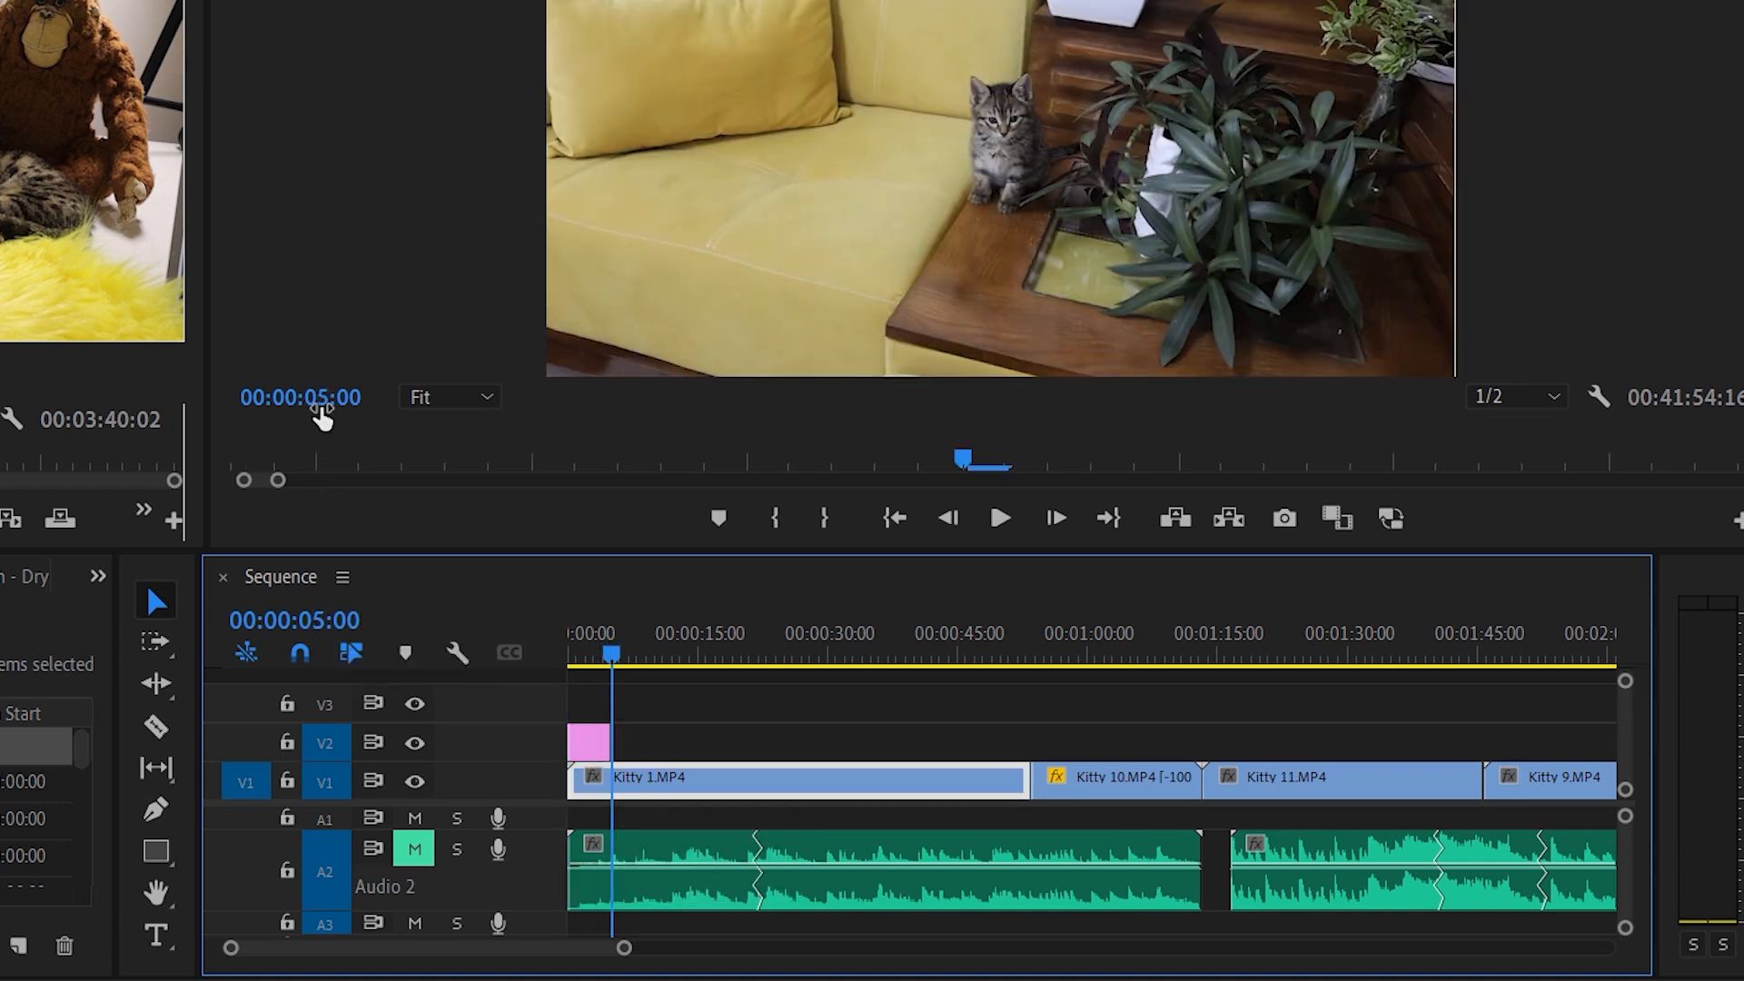
pyautogui.moveTo(609, 740); pyautogui.dragTo(672, 737)
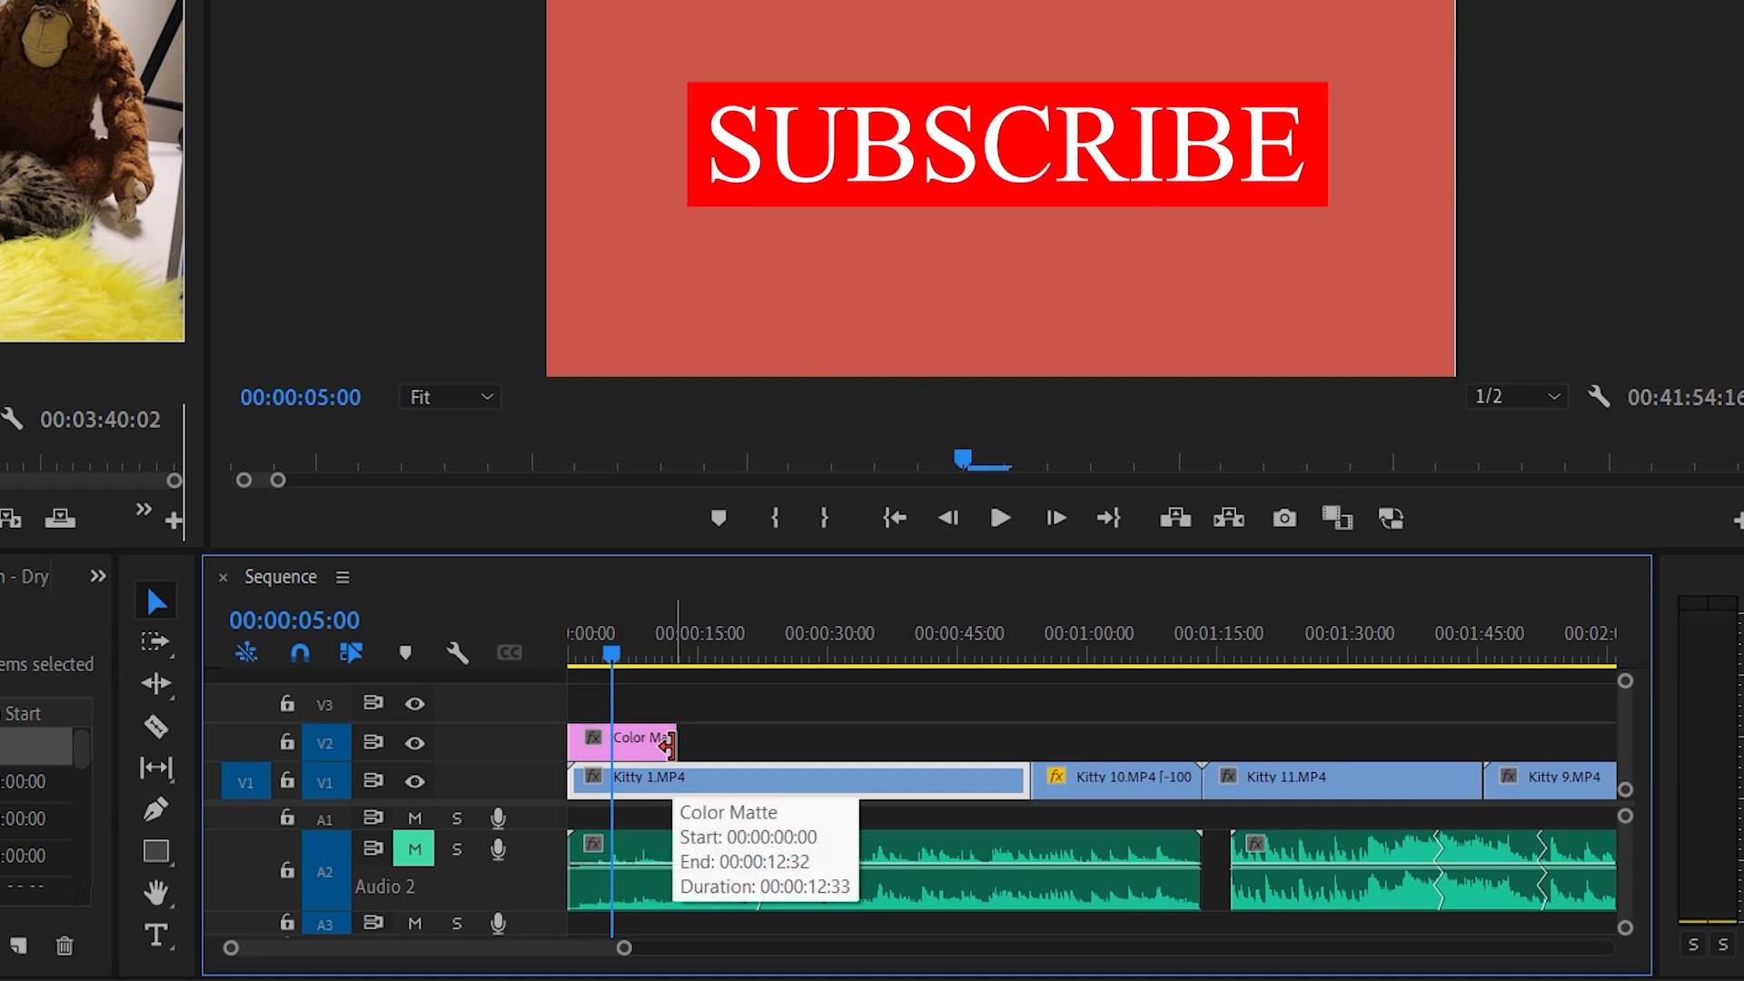
# Step: Draw a paragraph text box over the matte at 00:00:04:41, with its upper-left corner at about 307, 255
pyautogui.moveTo(614, 654)
pyautogui.mouseDown()
pyautogui.moveTo(594, 656)
pyautogui.moveTo(614, 656)
pyautogui.mouseUp()
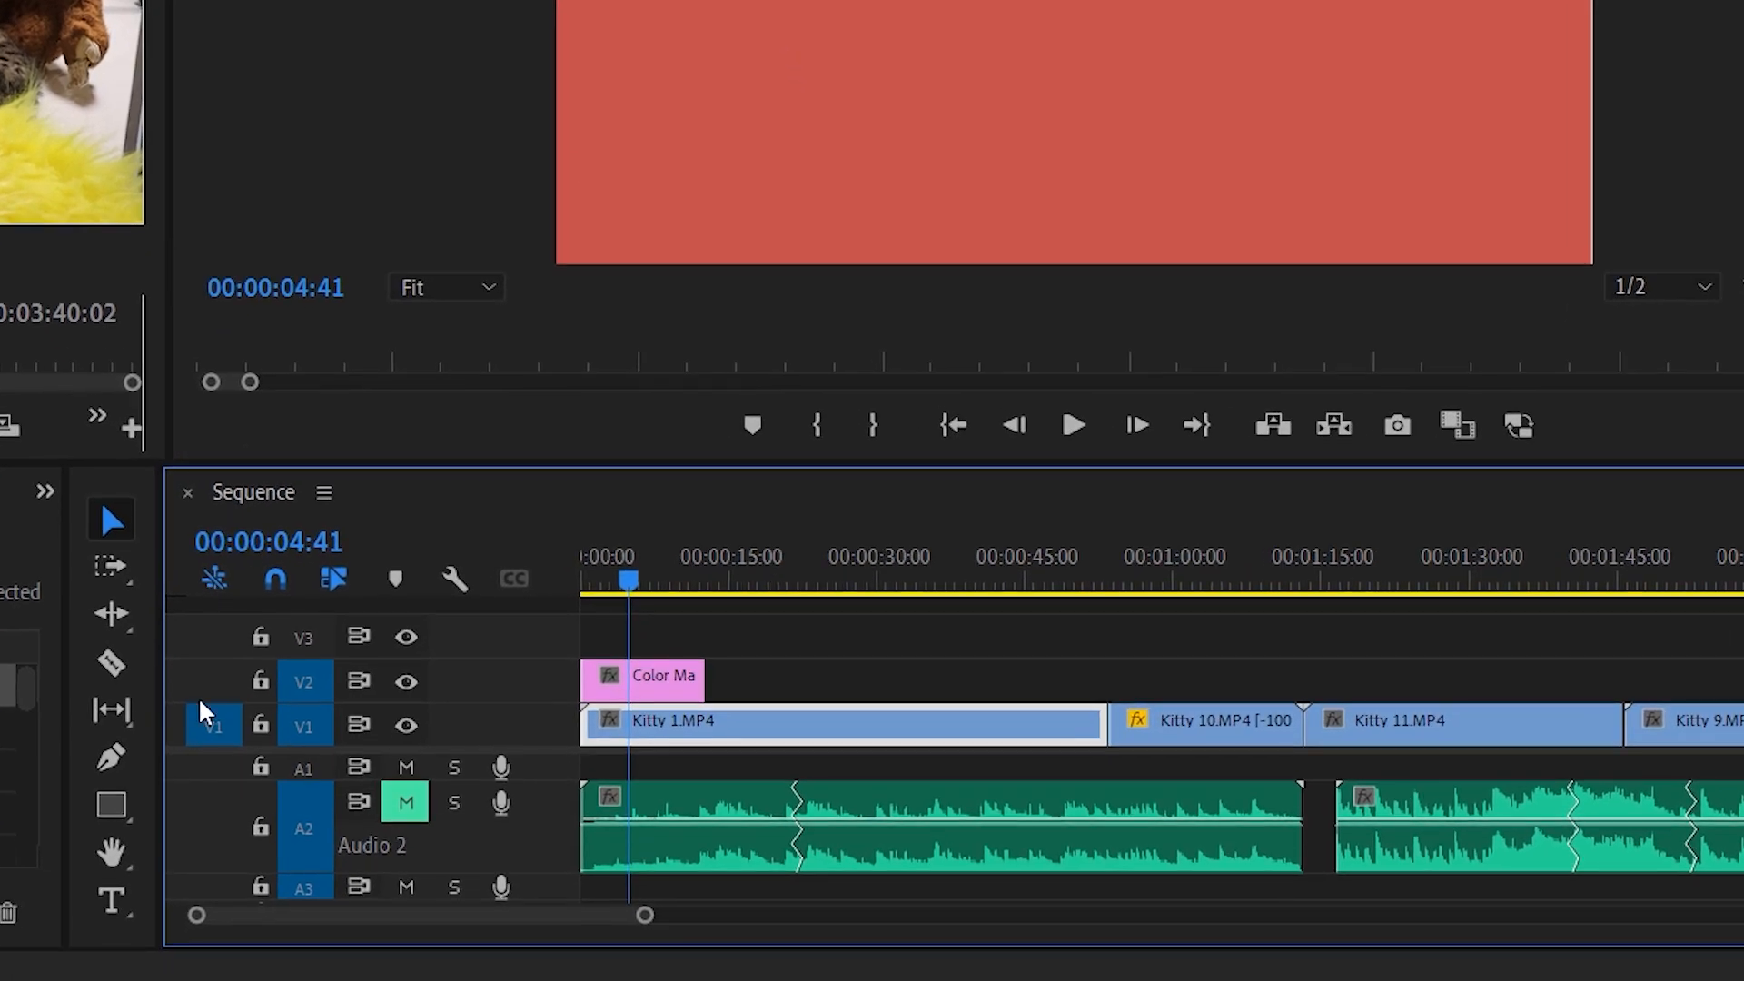
pyautogui.click(112, 899)
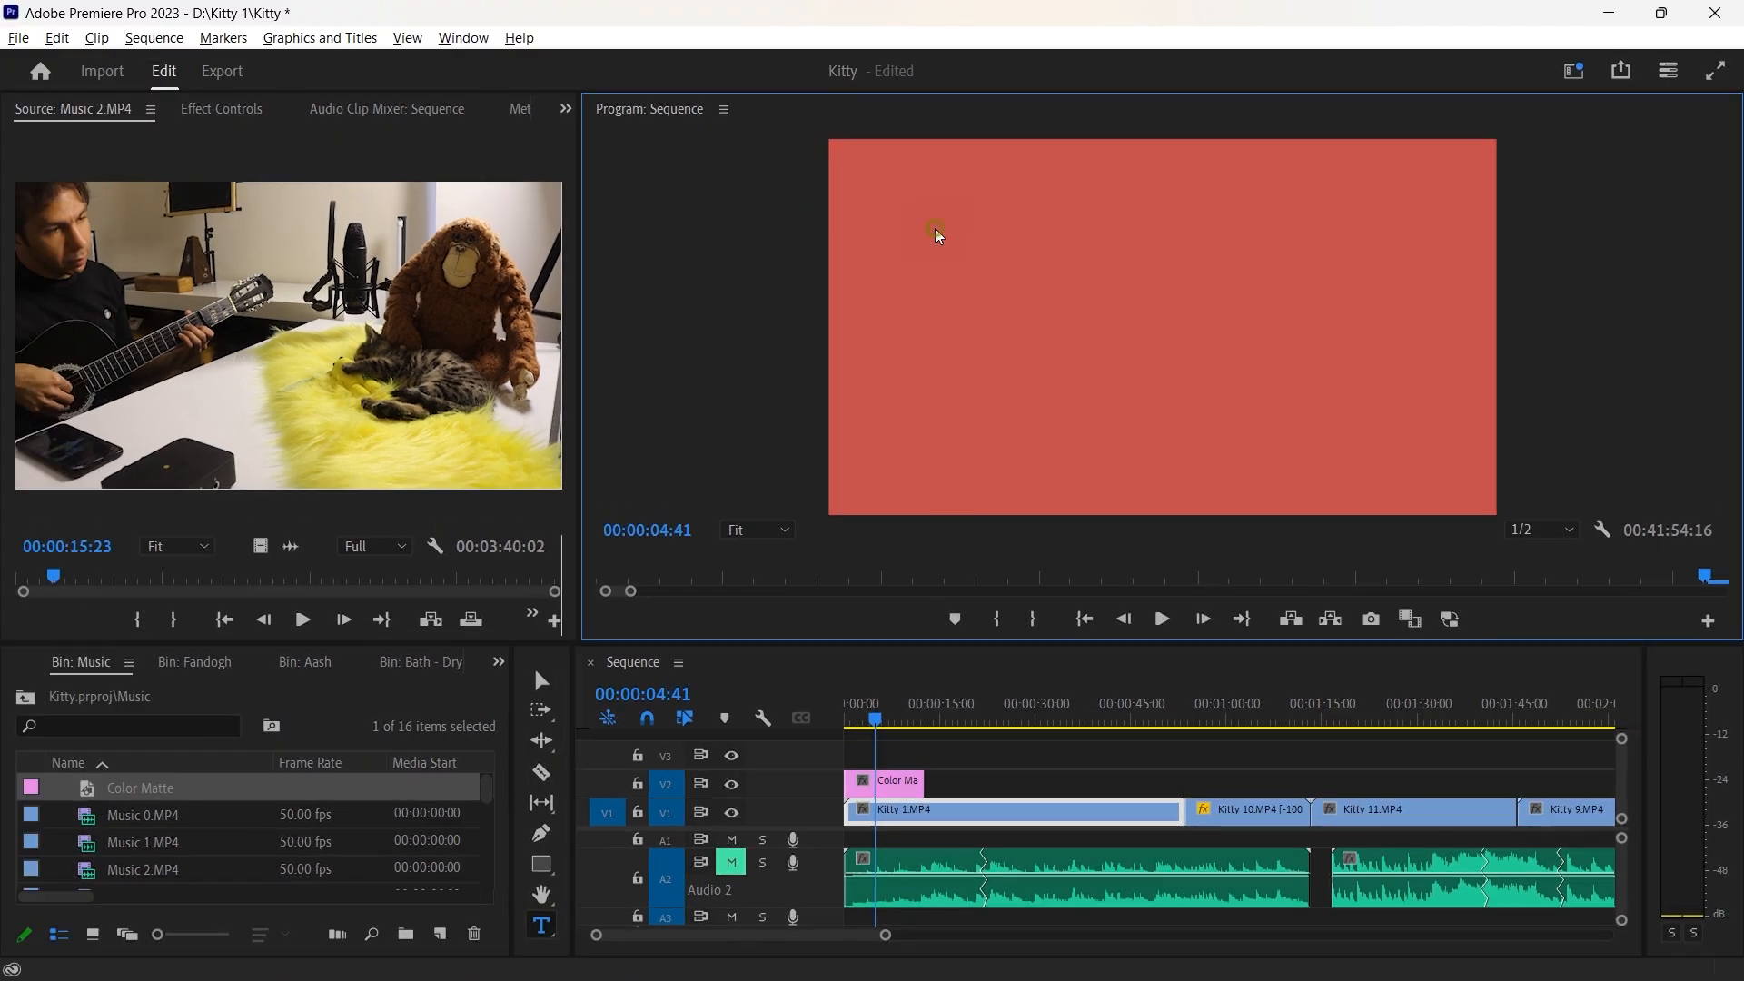
pyautogui.moveTo(830, 30); pyautogui.dragTo(1290, 274)
pyautogui.moveTo(1096, 495); pyautogui.dragTo(1119, 510)
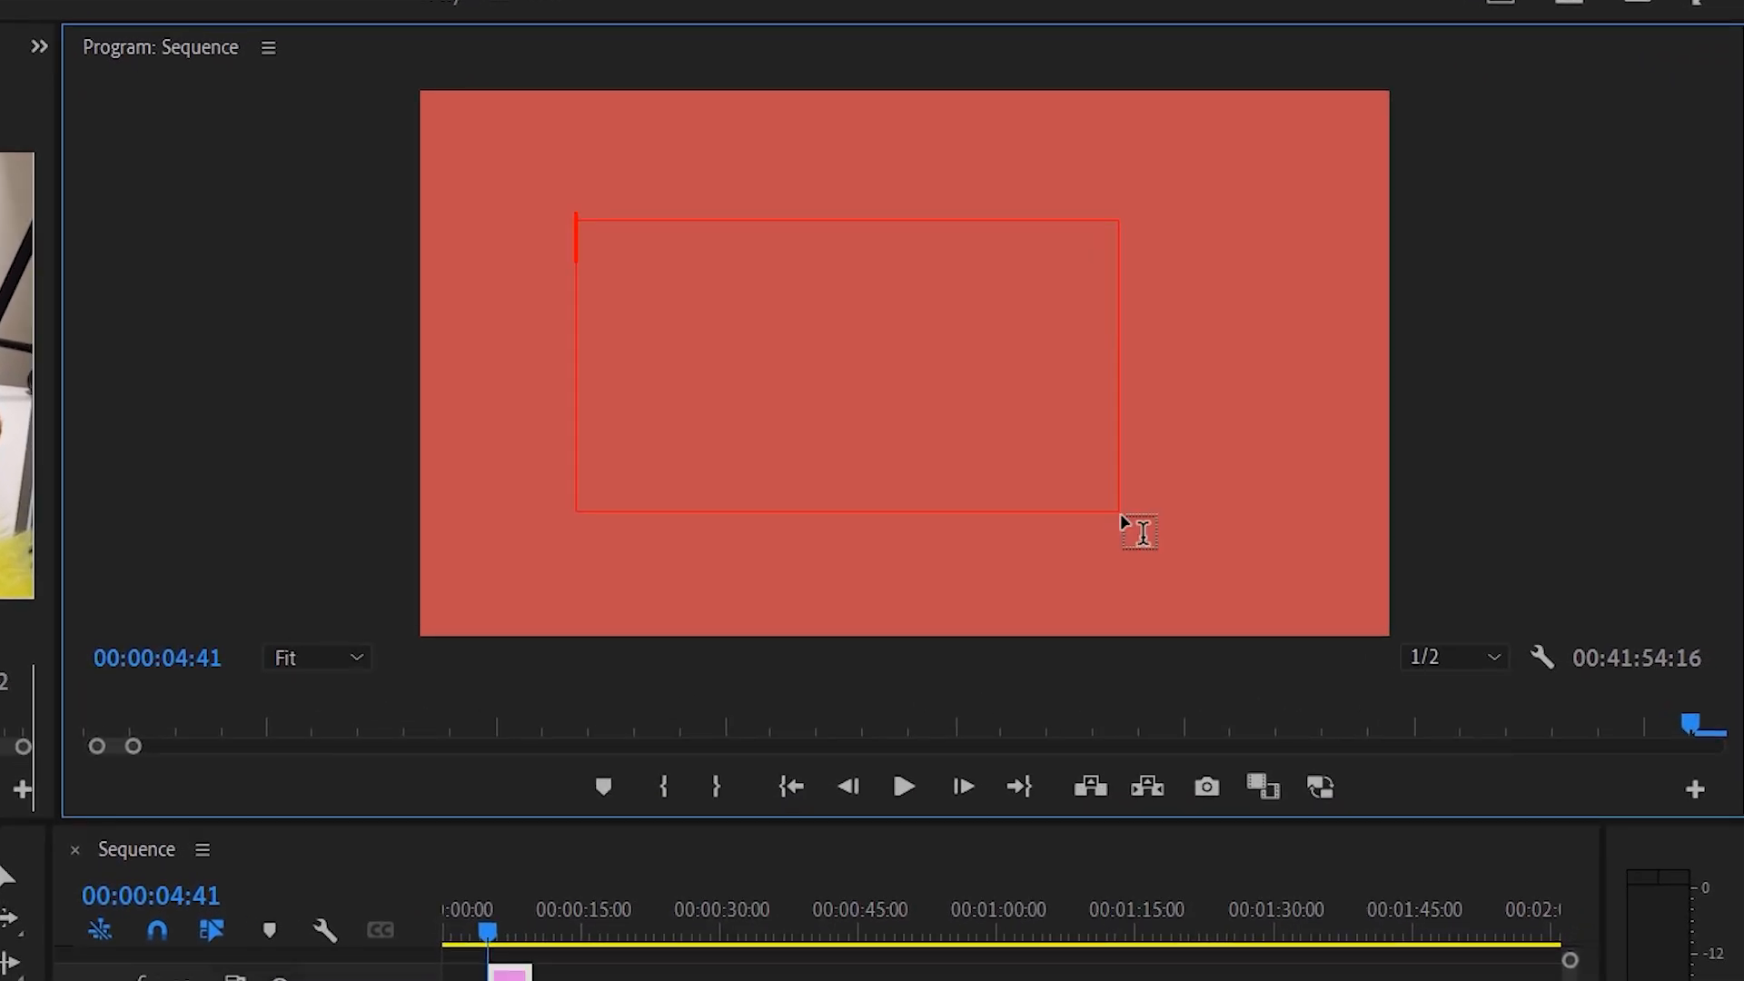
# Step: Enter the title text Kitty in the new text box and finish text editing
pyautogui.write('Hitty')
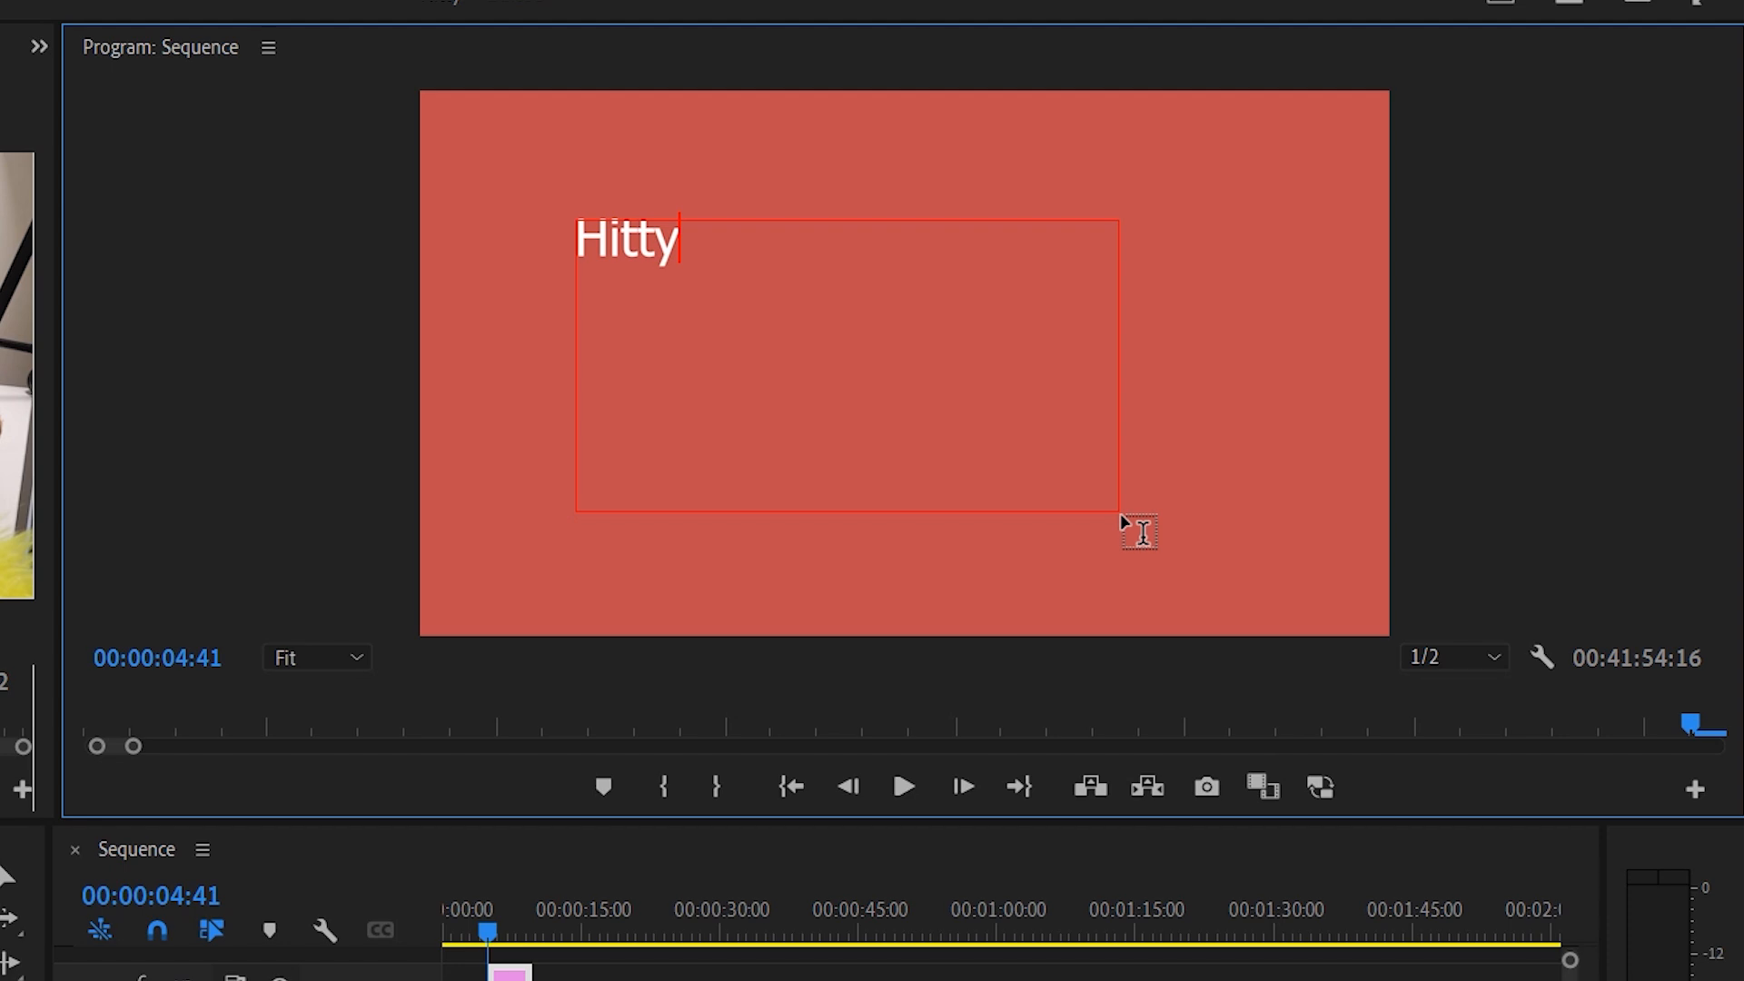
pyautogui.press('BackSpace')
pyautogui.press('BackSpace')
pyautogui.press('BackSpace')
pyautogui.press('BackSpace')
pyautogui.press('BackSpace')
pyautogui.write('Kitty')
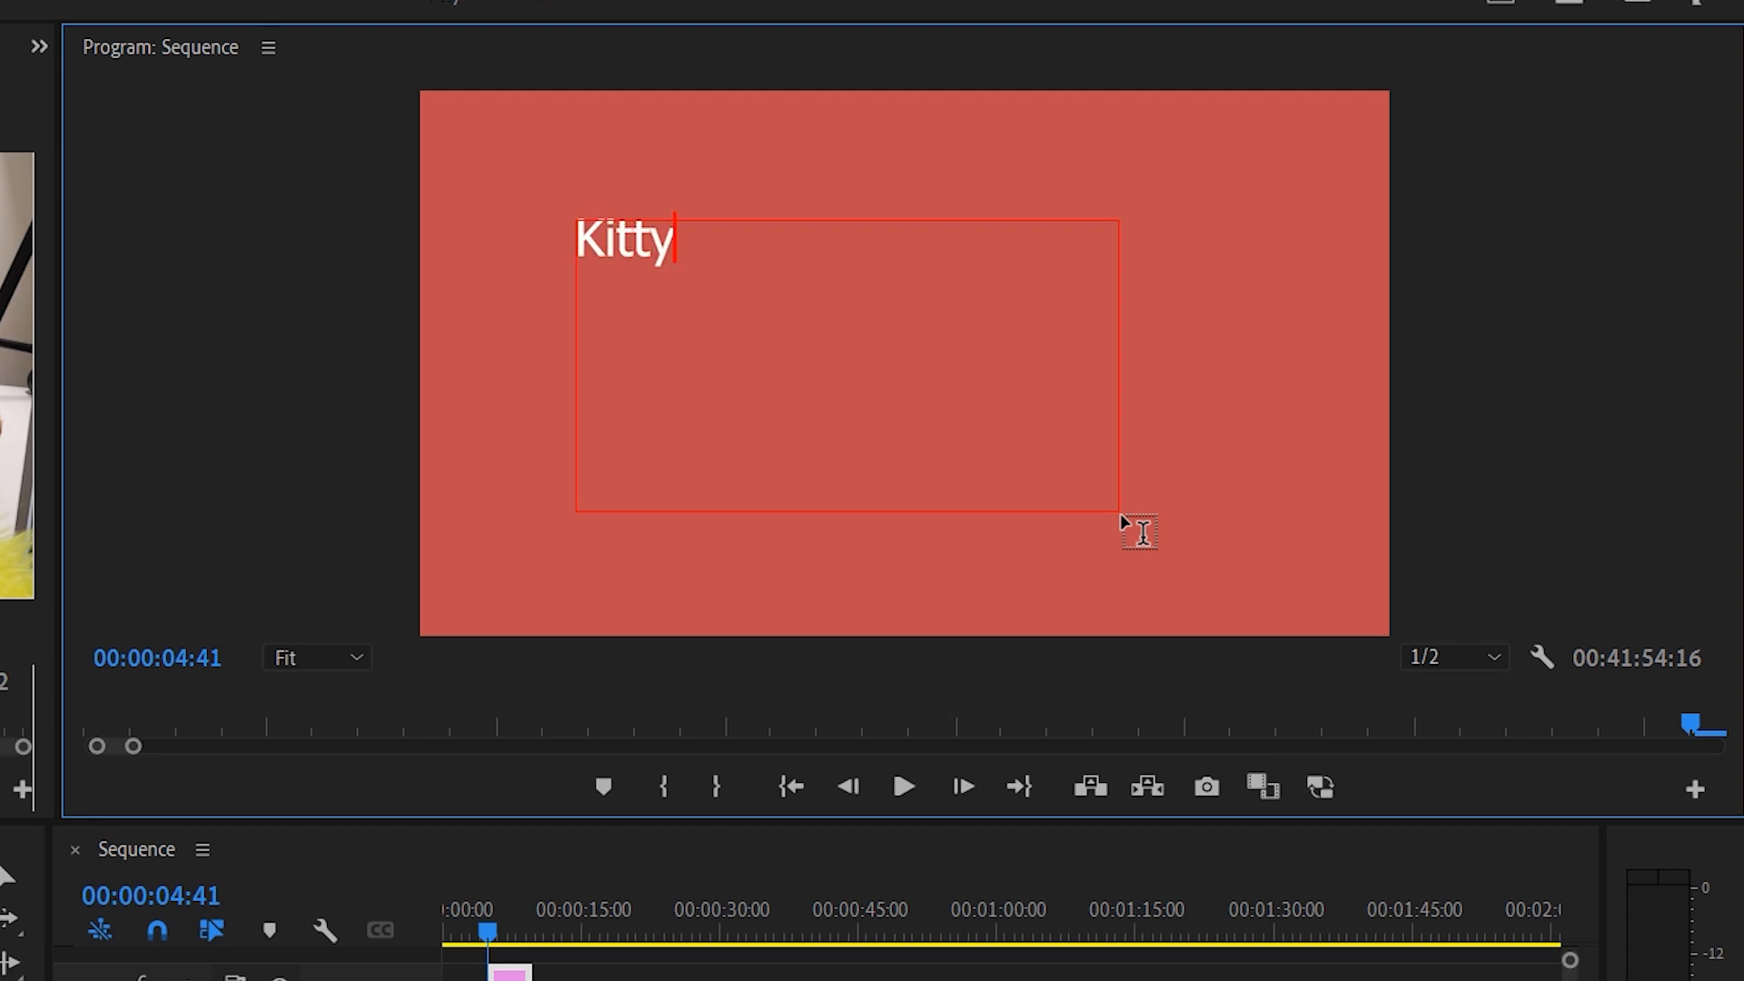
pyautogui.press('Escape')
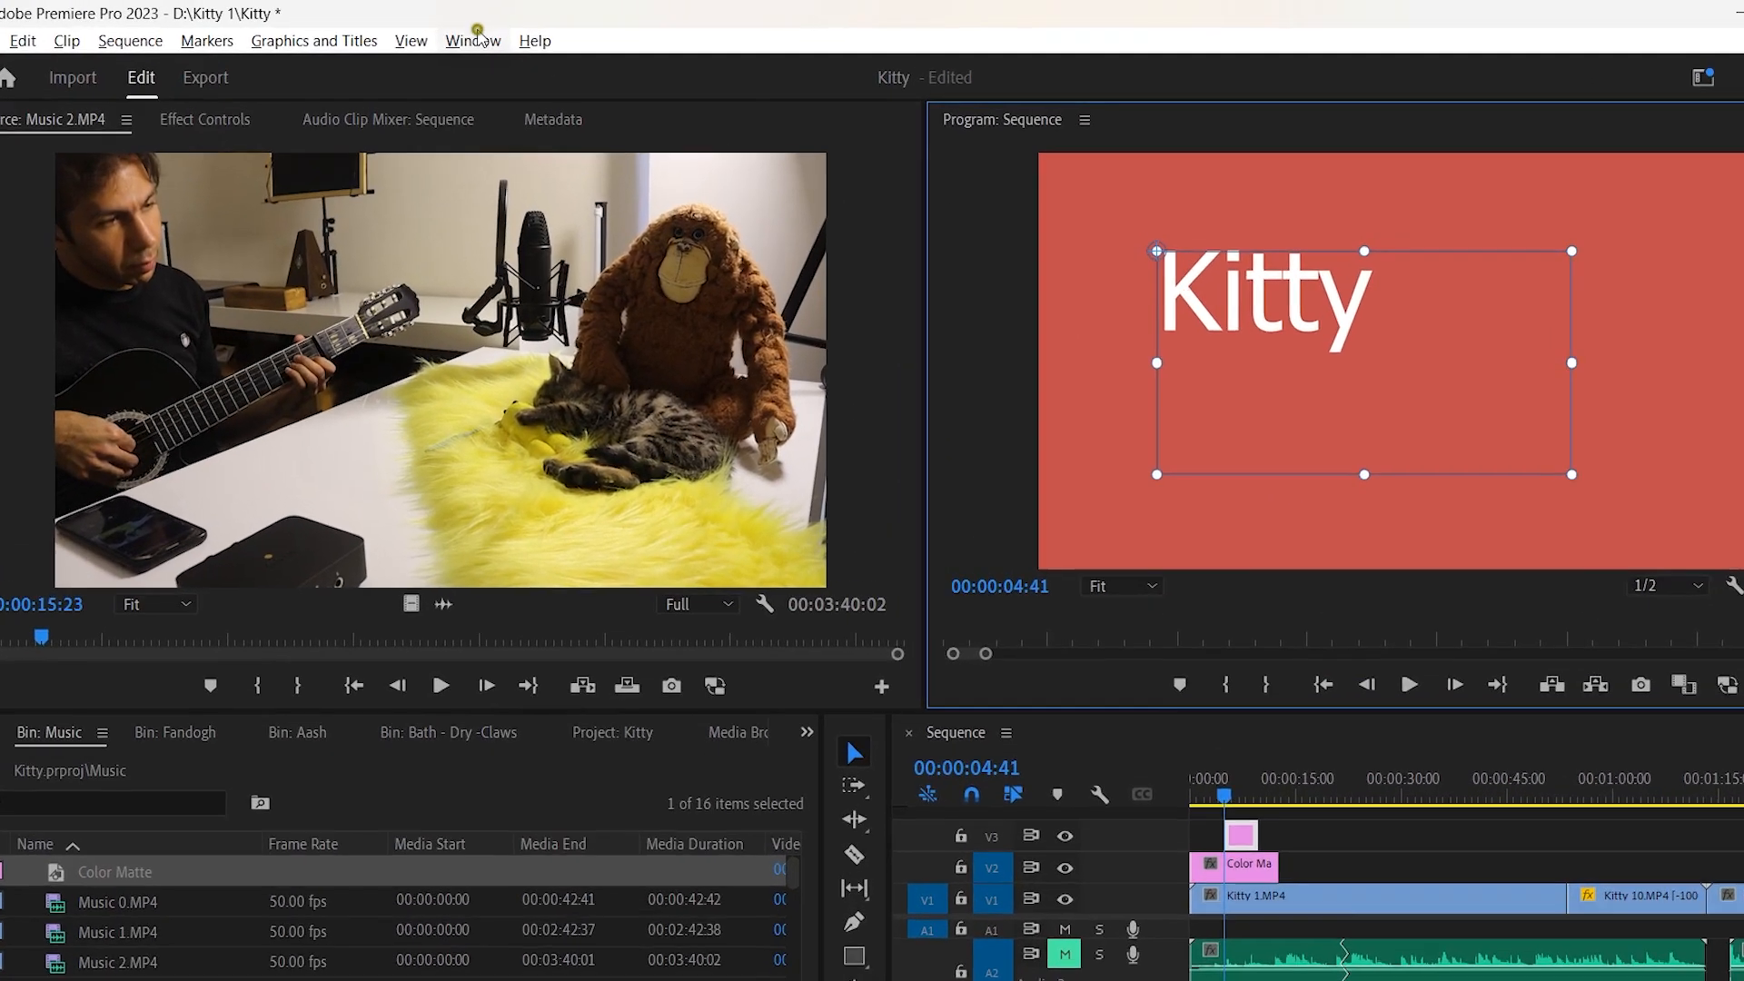
# Step: Bring up Essential Graphics, check the template collection and return to the Kitty text's editing properties
pyautogui.click(465, 37)
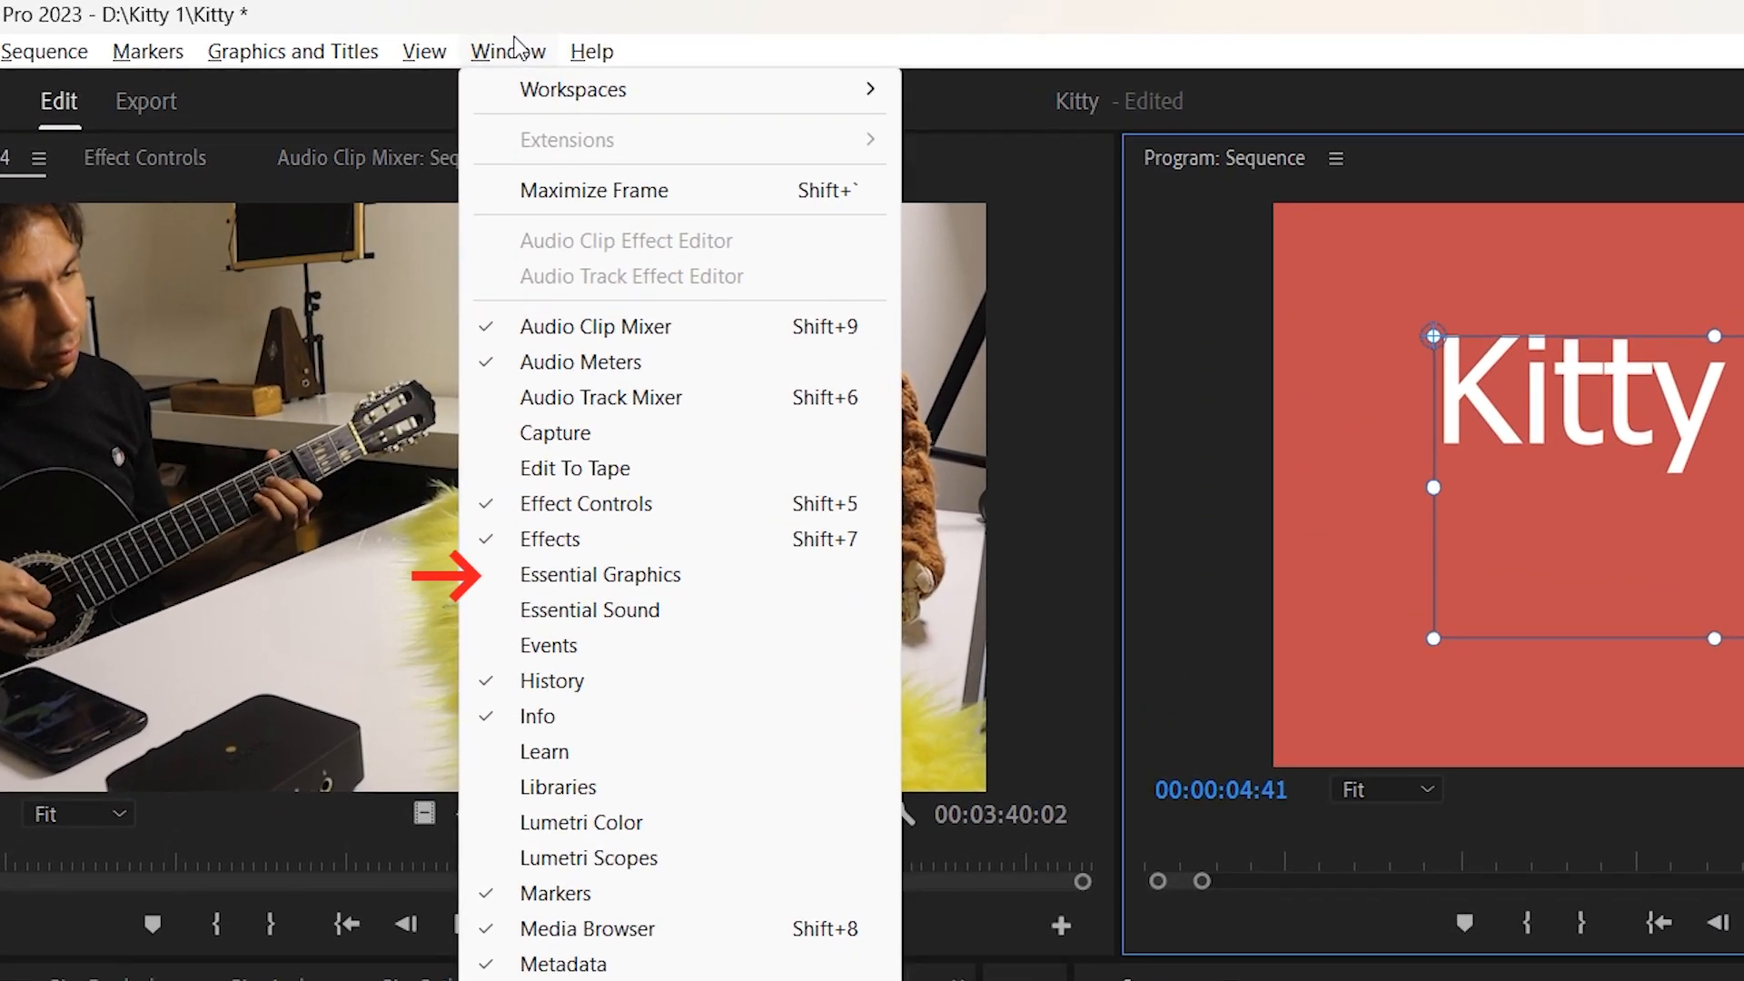
pyautogui.click(701, 575)
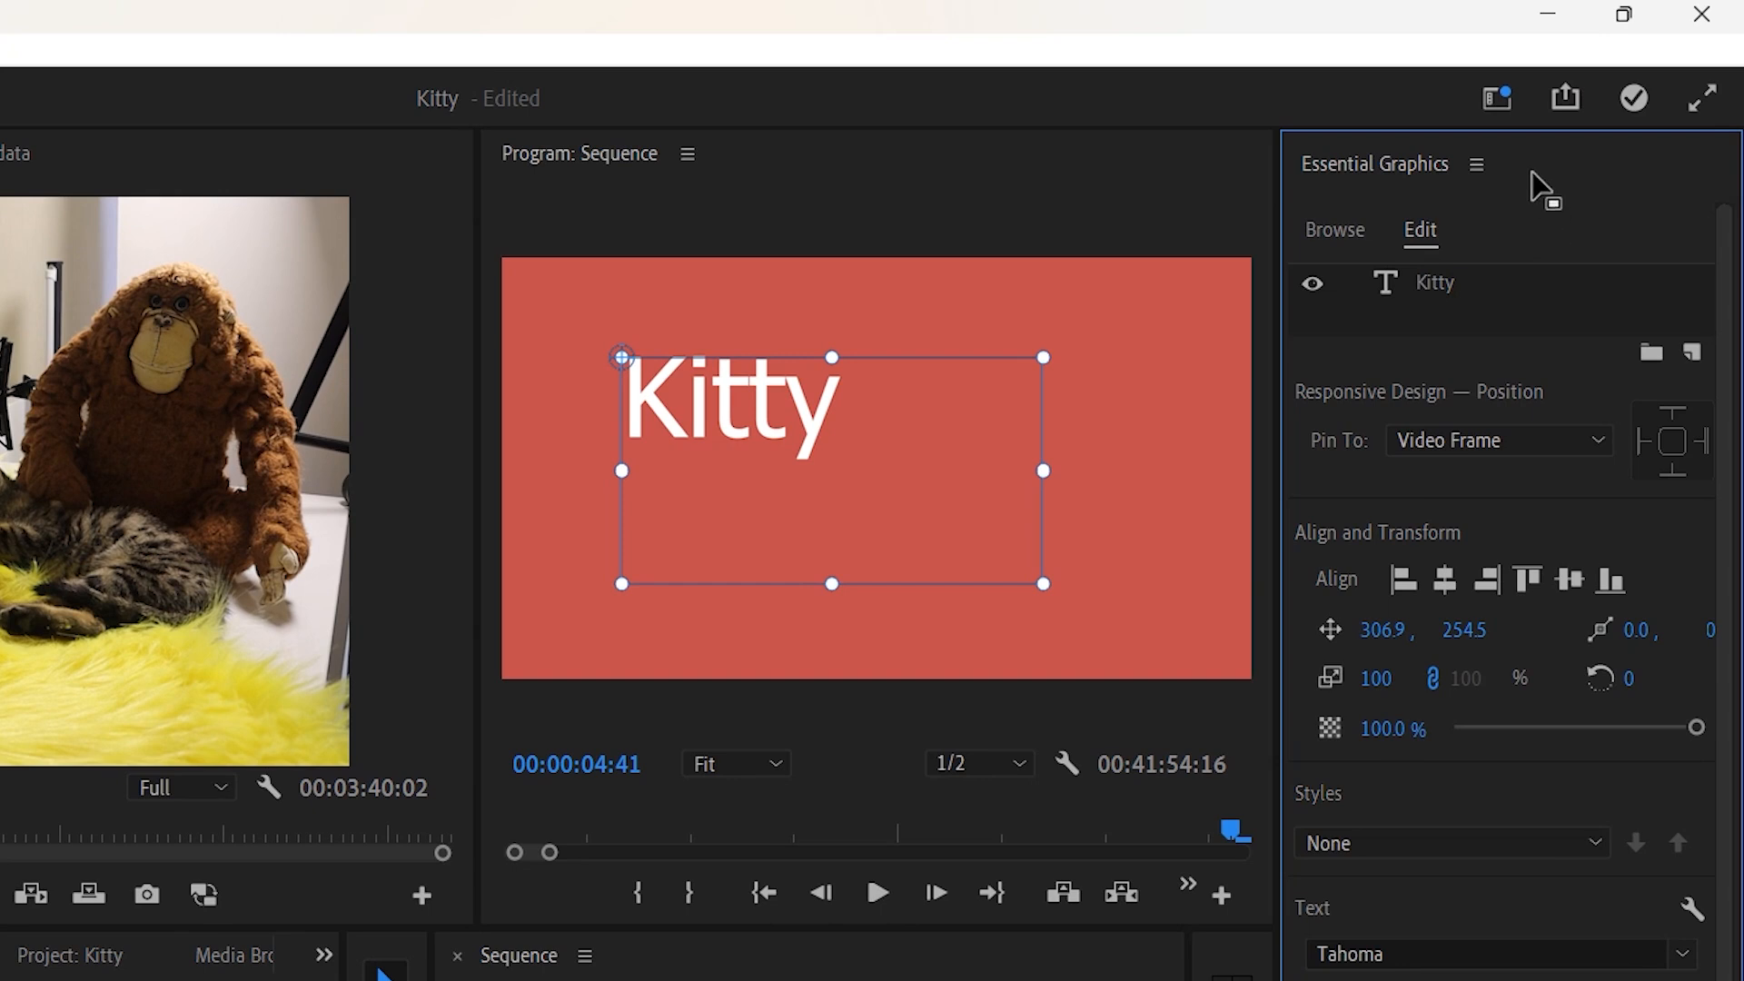
pyautogui.click(1335, 245)
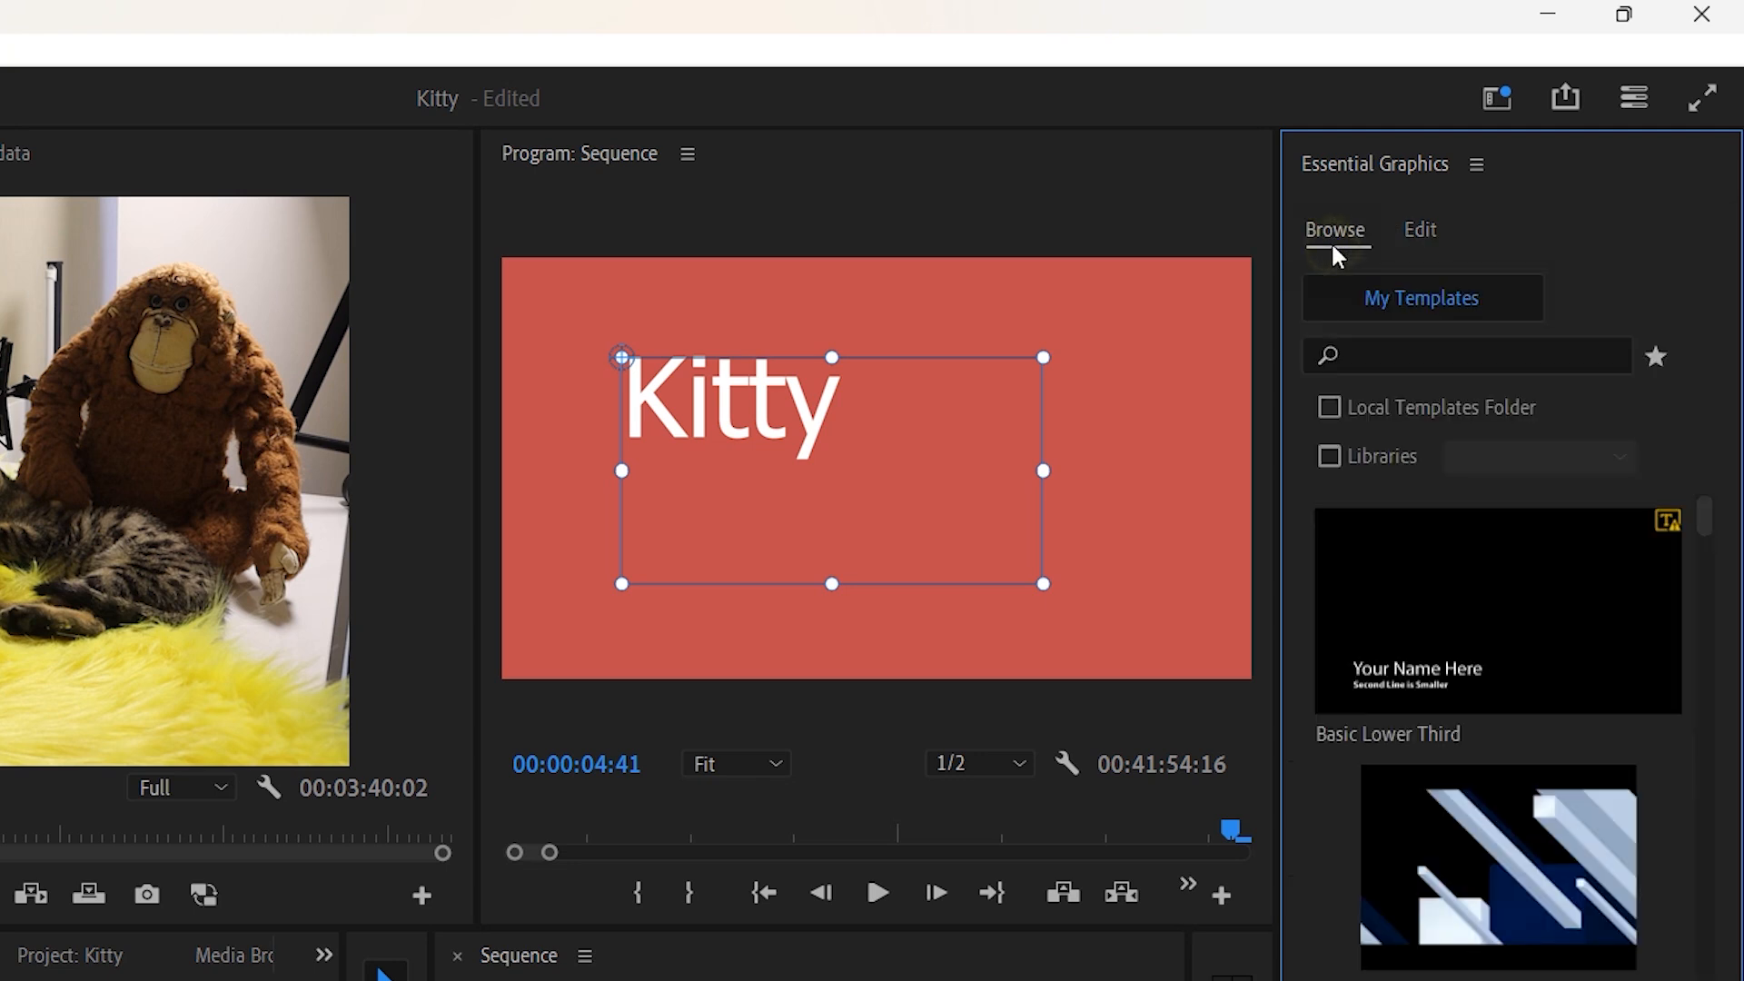
pyautogui.click(1433, 244)
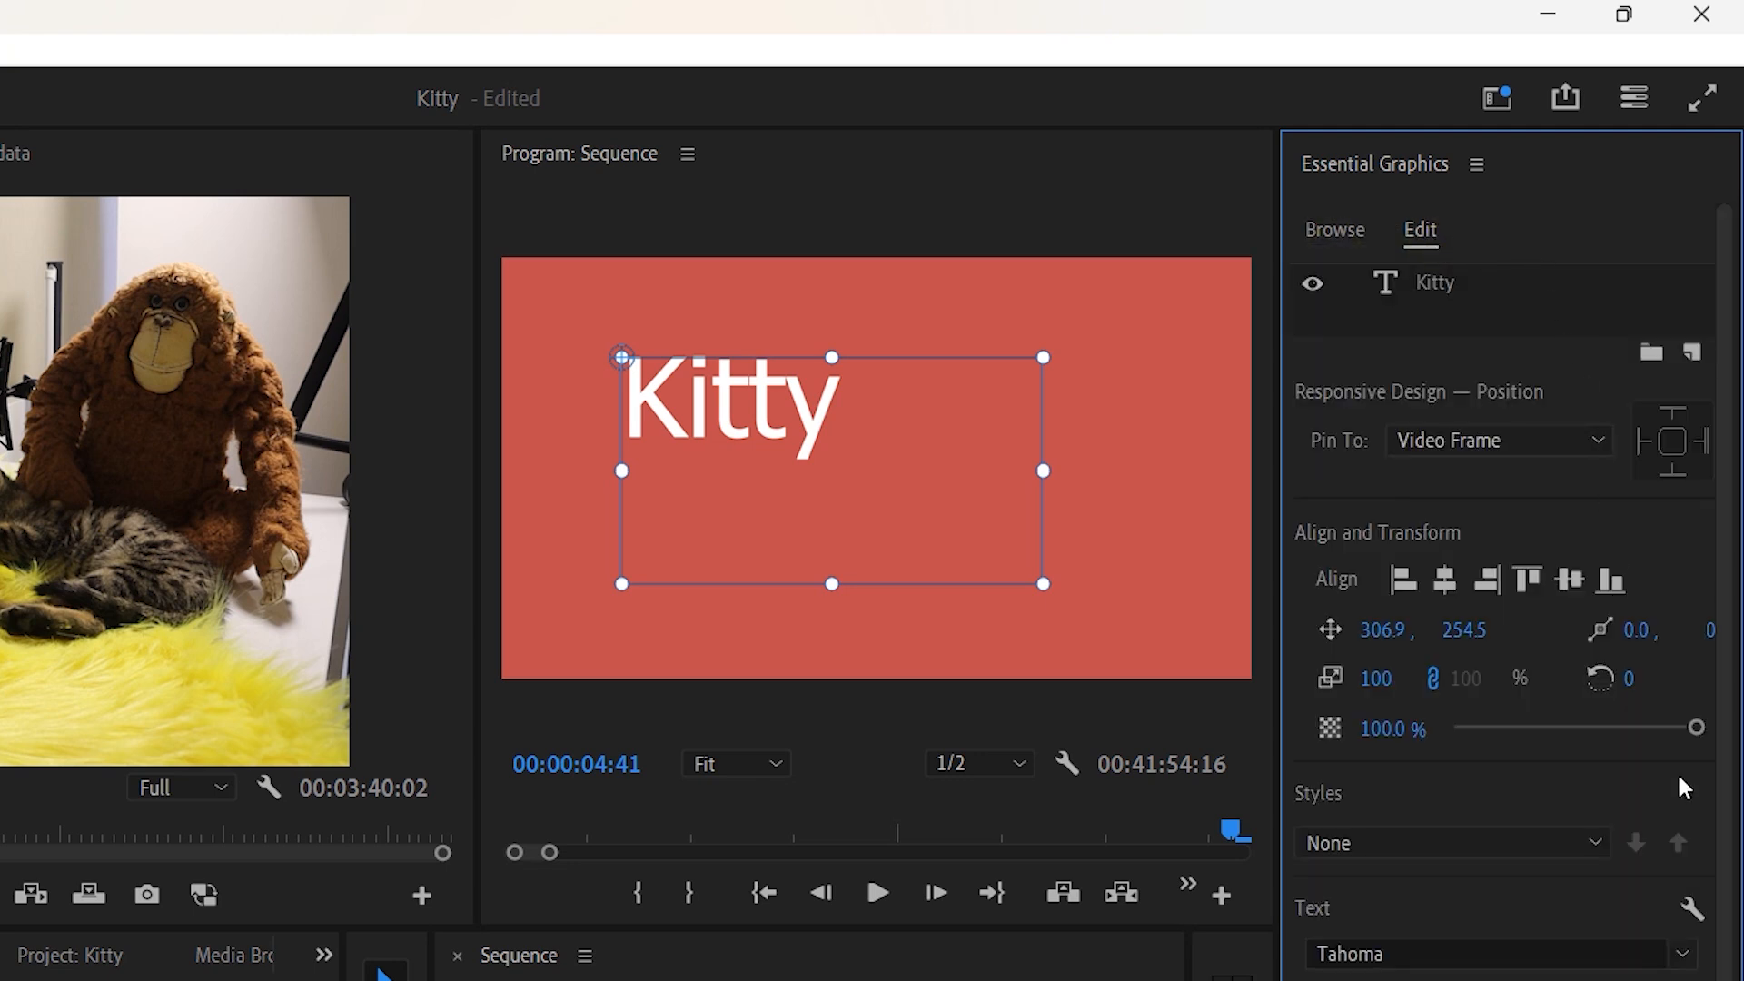
# Step: Set the Kitty text's font size to 223 and align it right within its box
pyautogui.click(1649, 952)
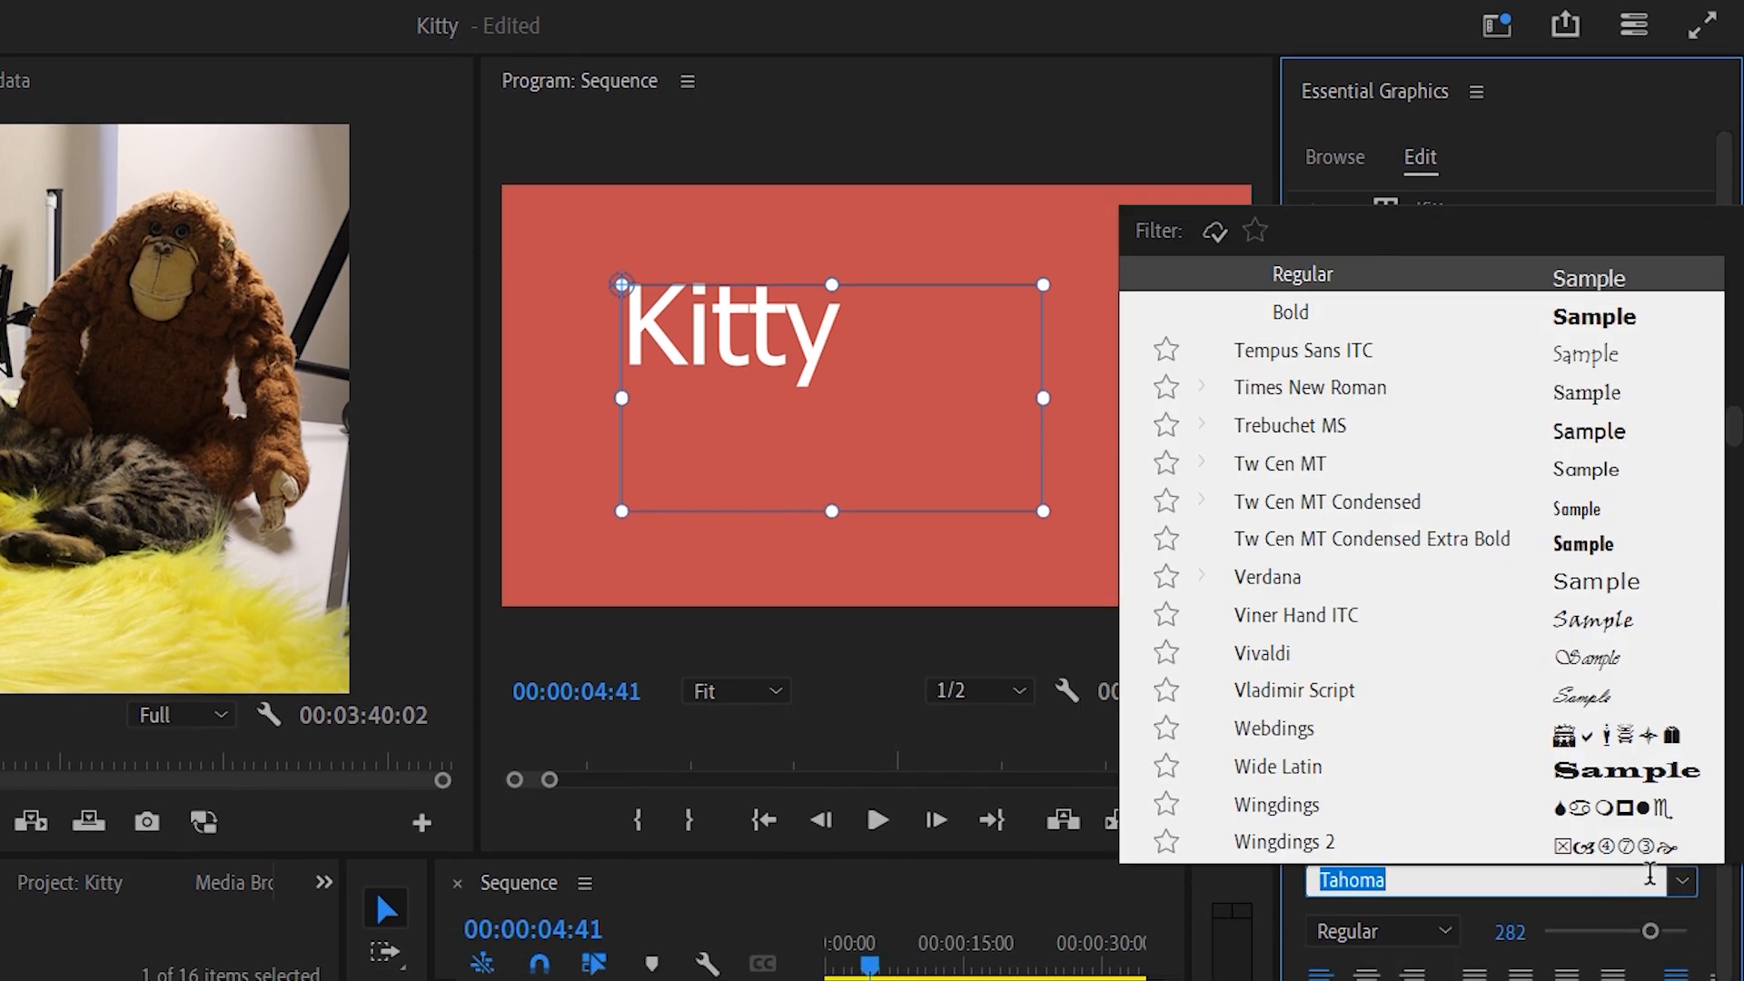
pyautogui.moveTo(1614, 933); pyautogui.dragTo(1625, 930)
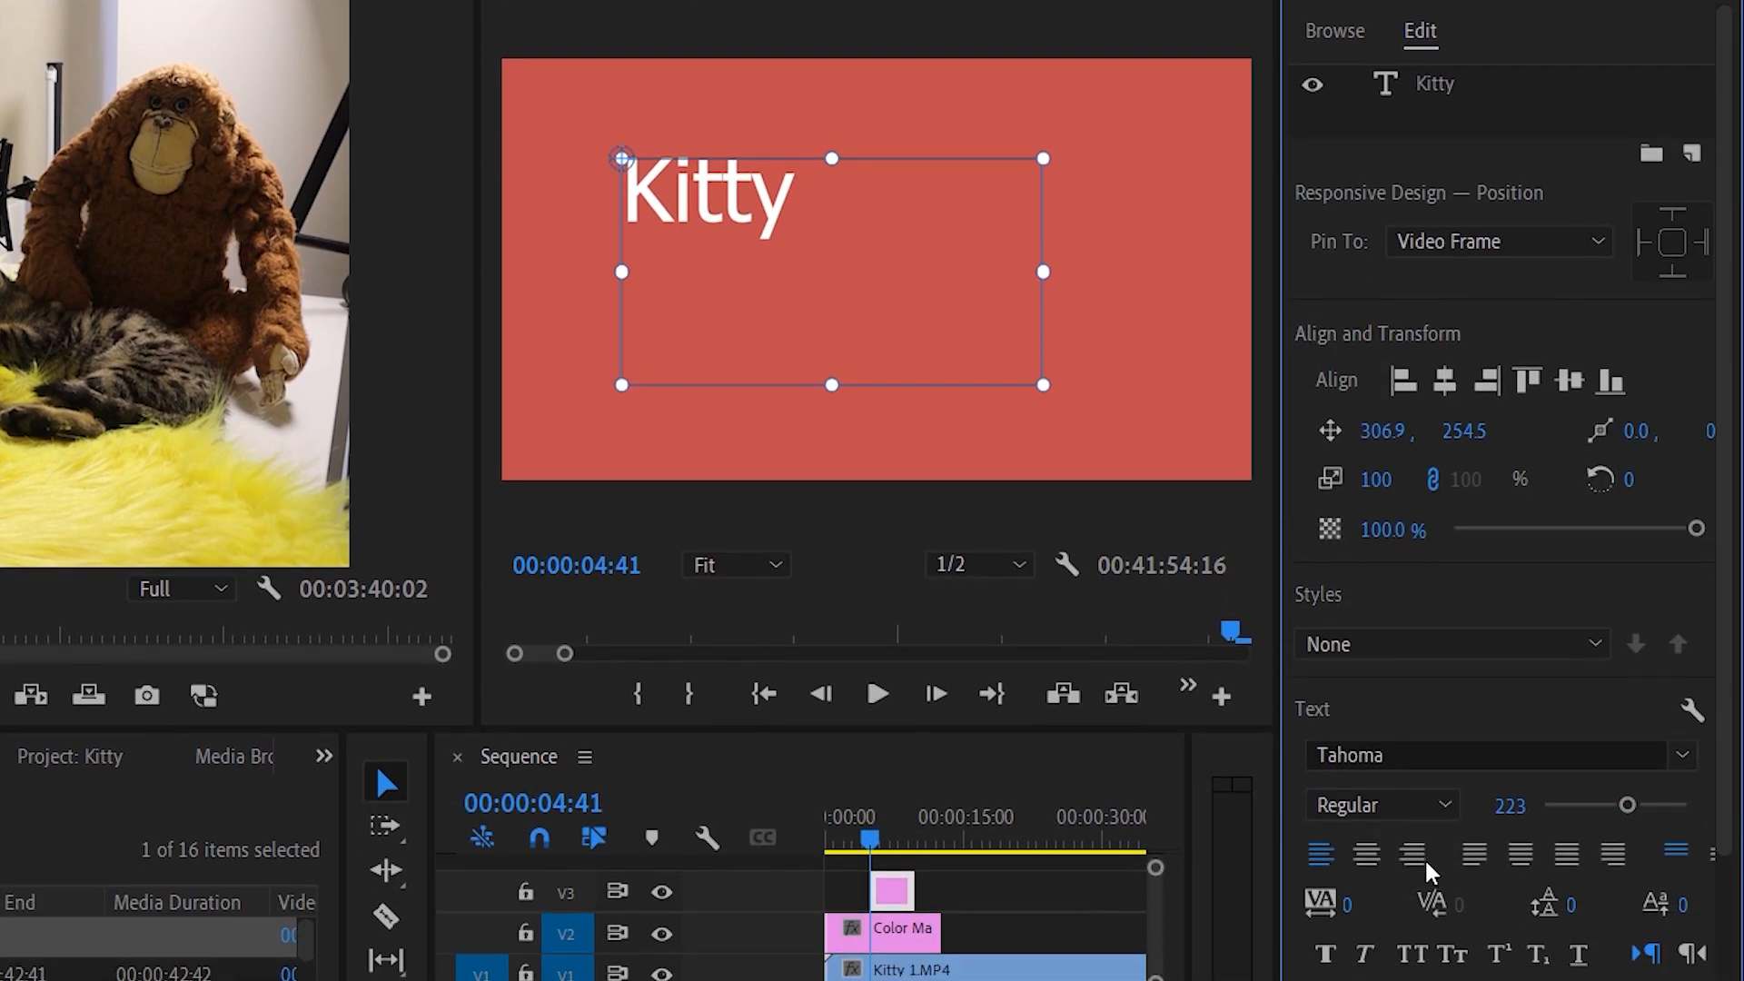
pyautogui.click(1416, 854)
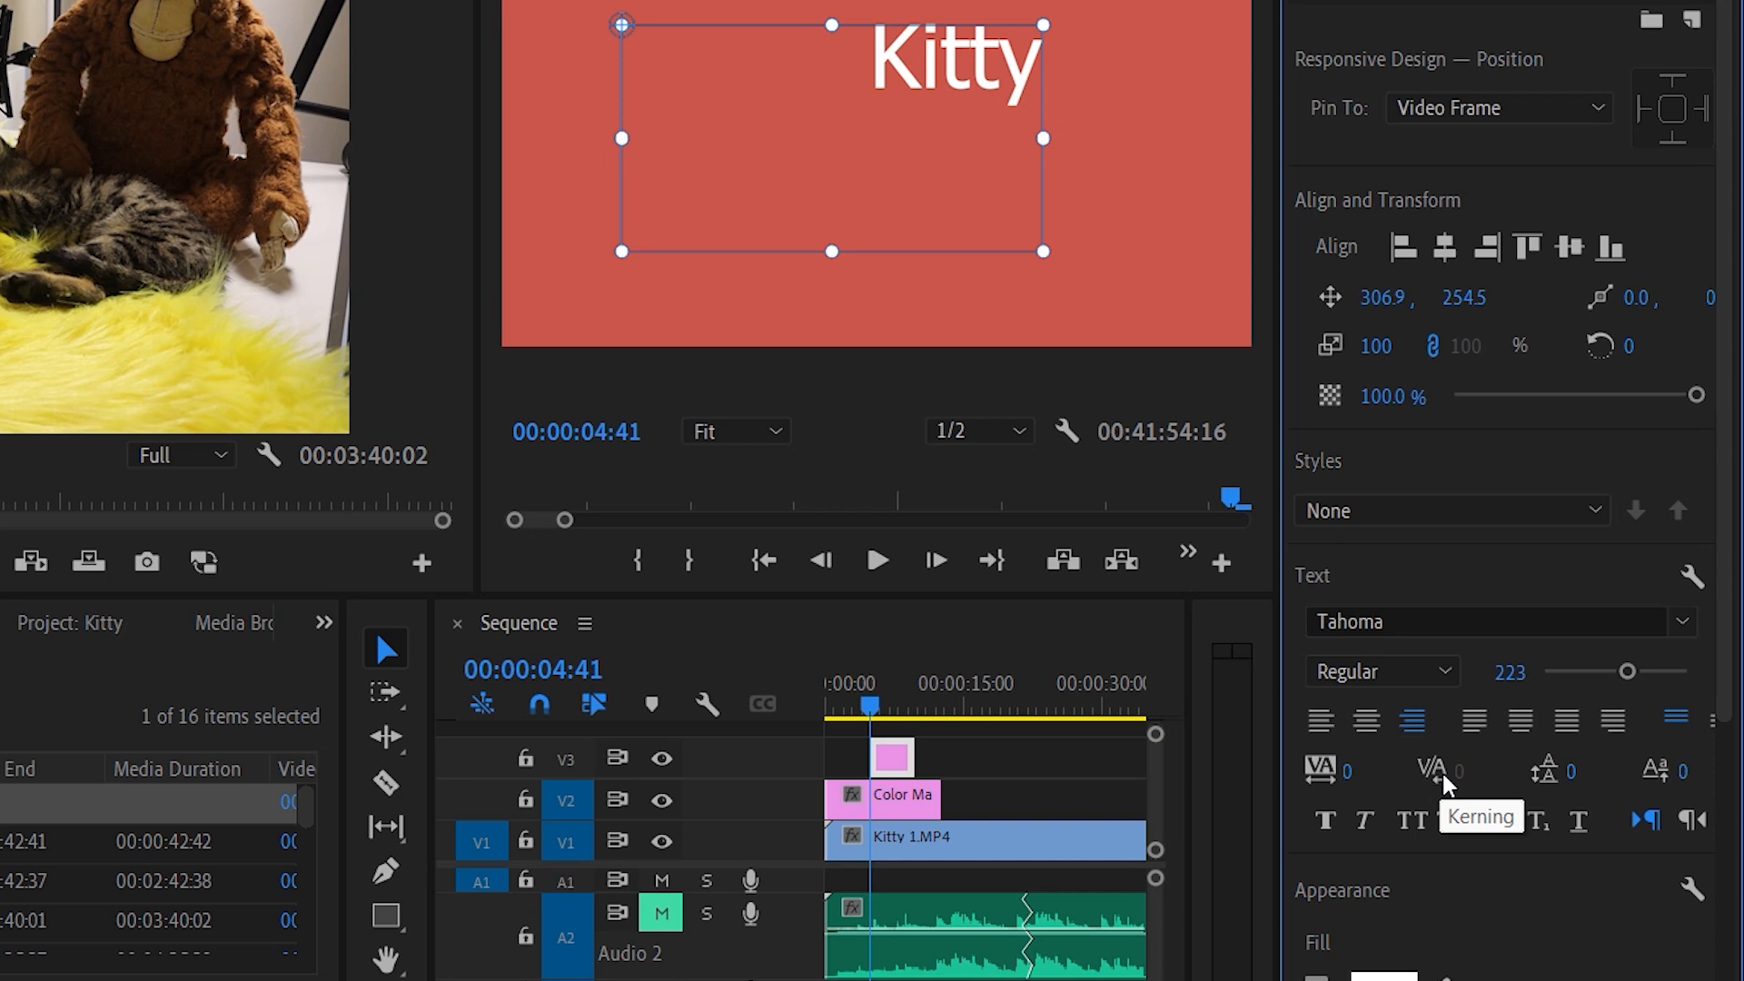
# Step: Change the Kitty text's font to Tempus Sans ITC and enlarge it to size 342
pyautogui.click(1031, 70)
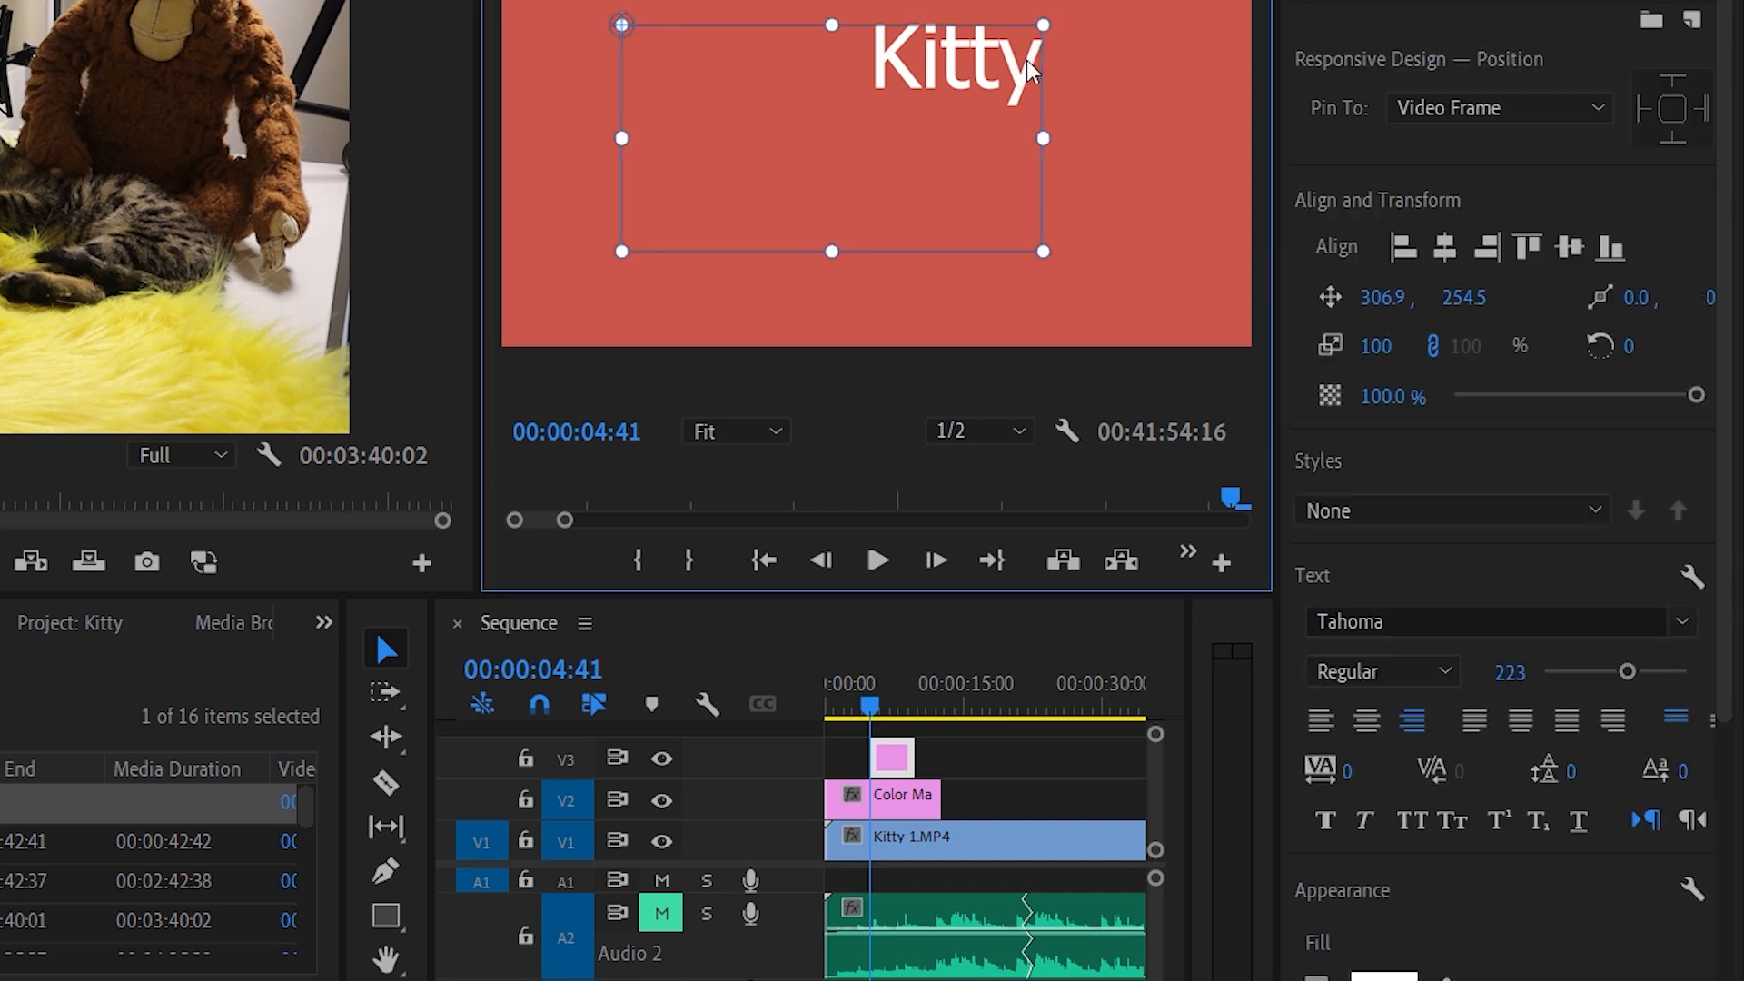
pyautogui.click(1684, 621)
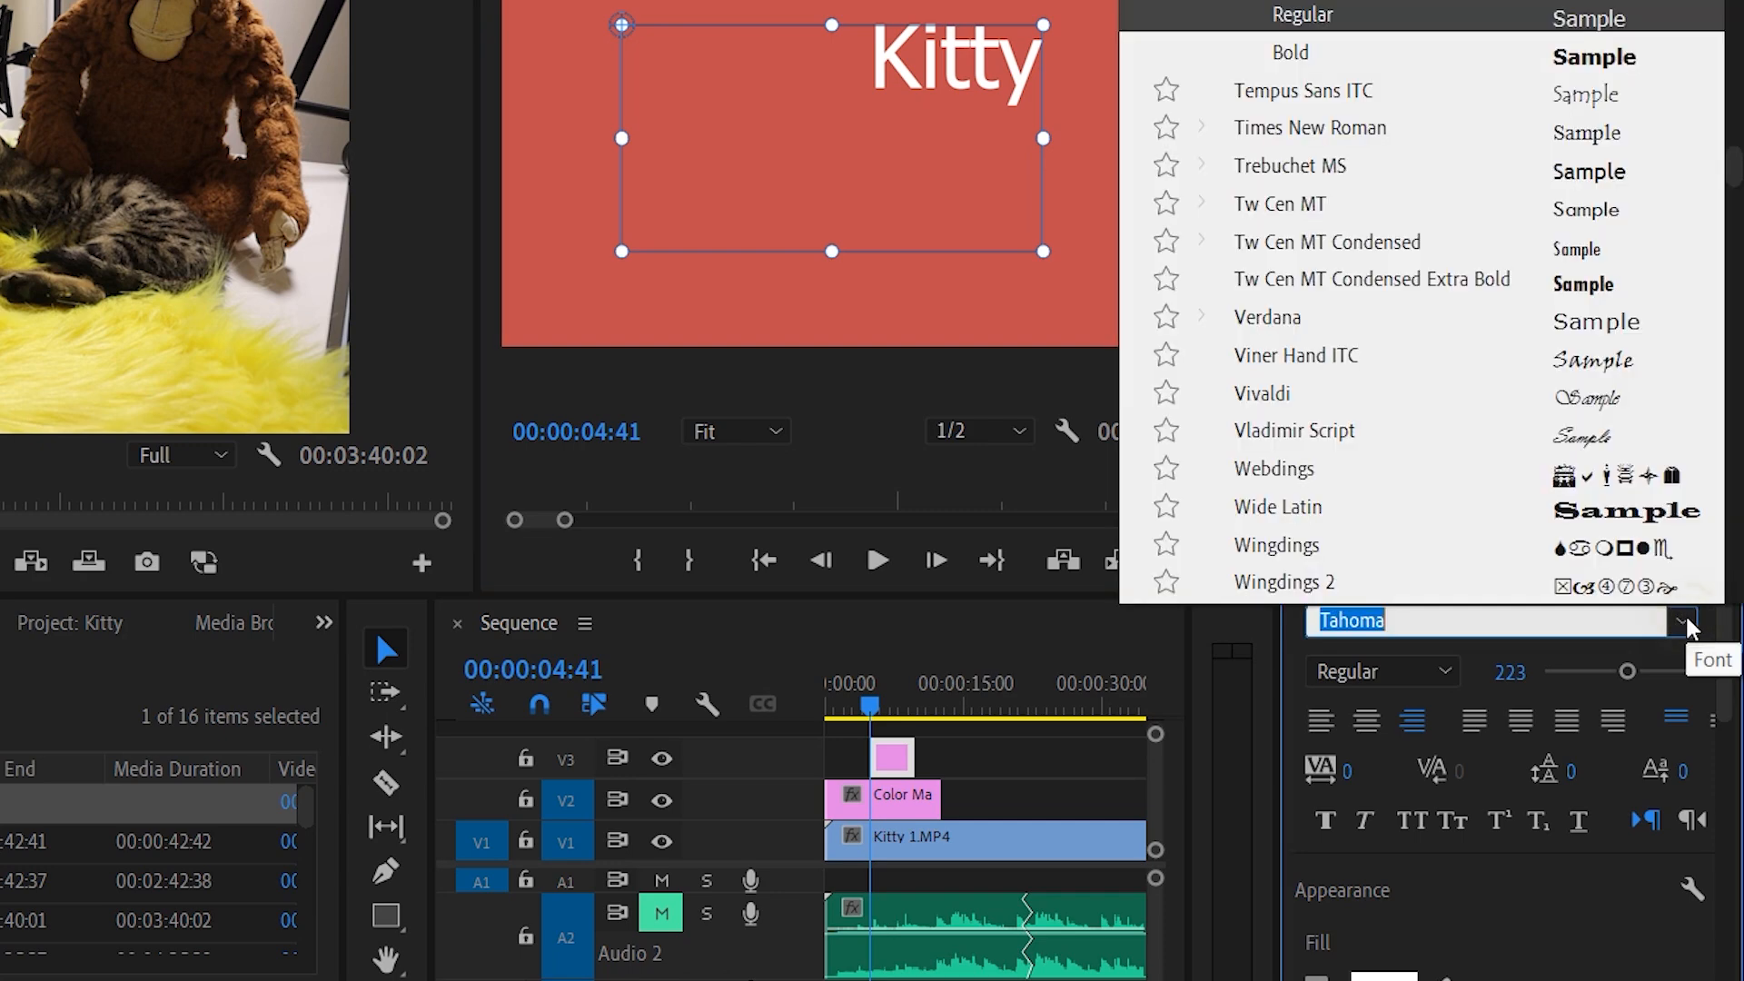
pyautogui.click(1270, 94)
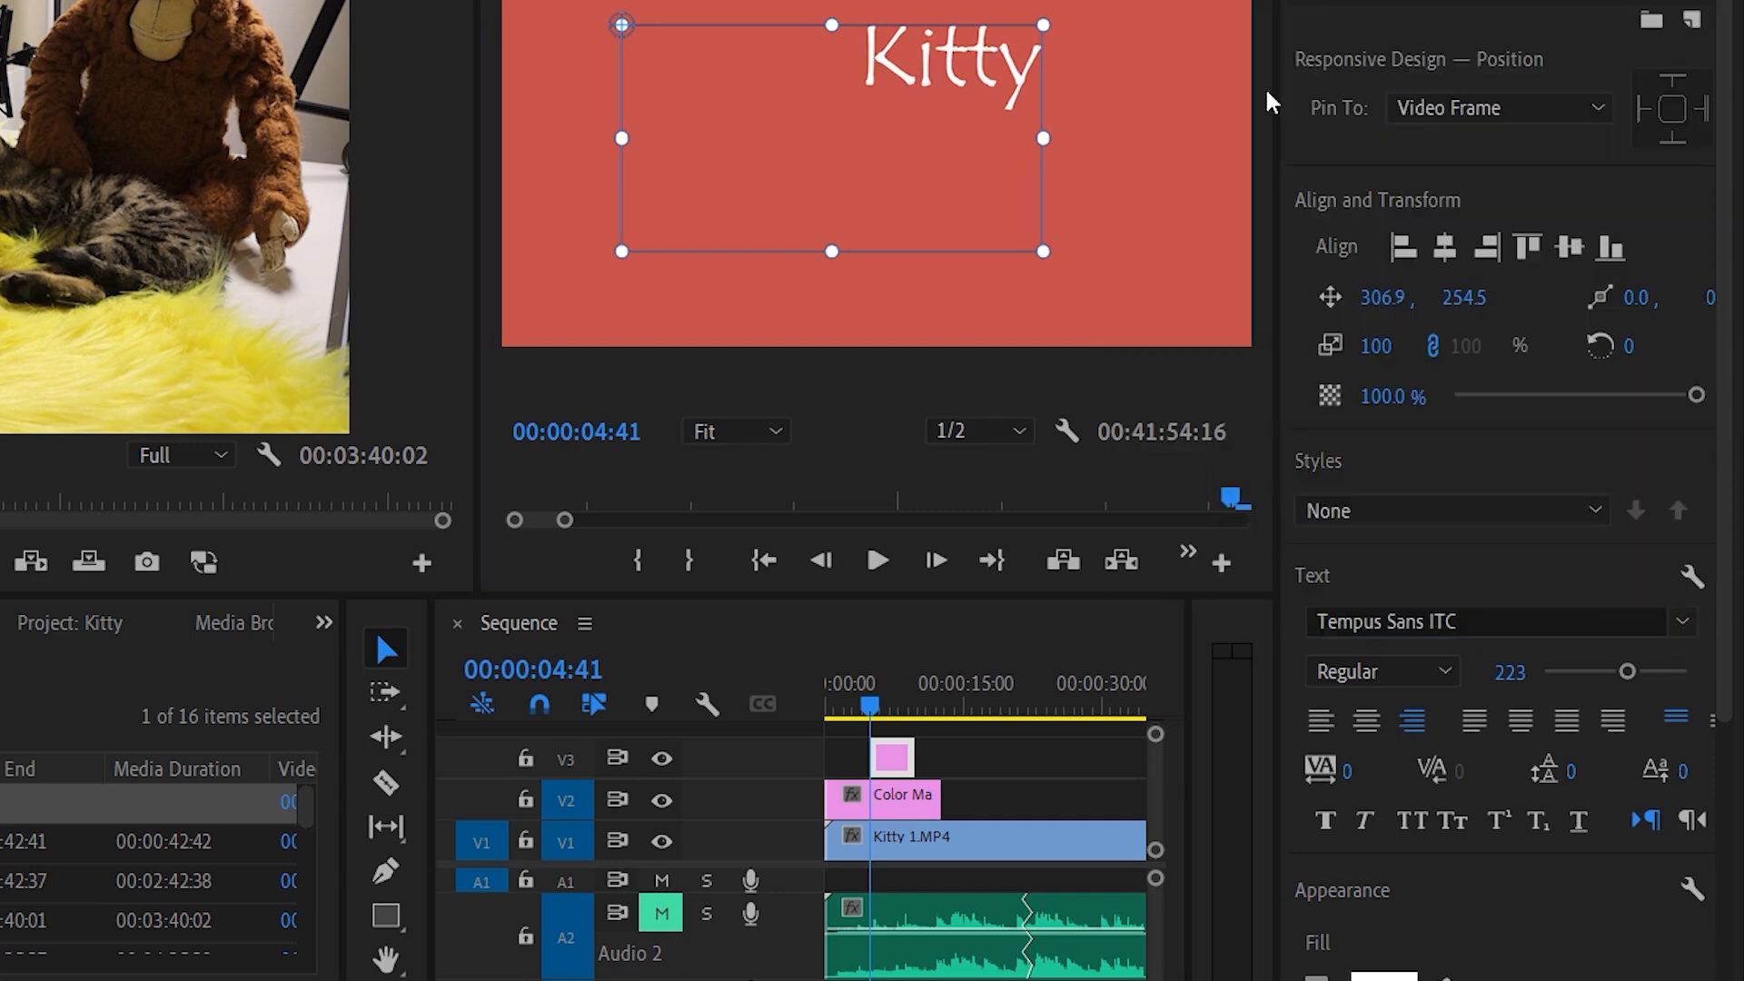
pyautogui.moveTo(1627, 672); pyautogui.dragTo(1674, 688)
pyautogui.moveTo(1511, 672)
pyautogui.mouseDown()
pyautogui.moveTo(1533, 672)
pyautogui.moveTo(1513, 672)
pyautogui.mouseUp()
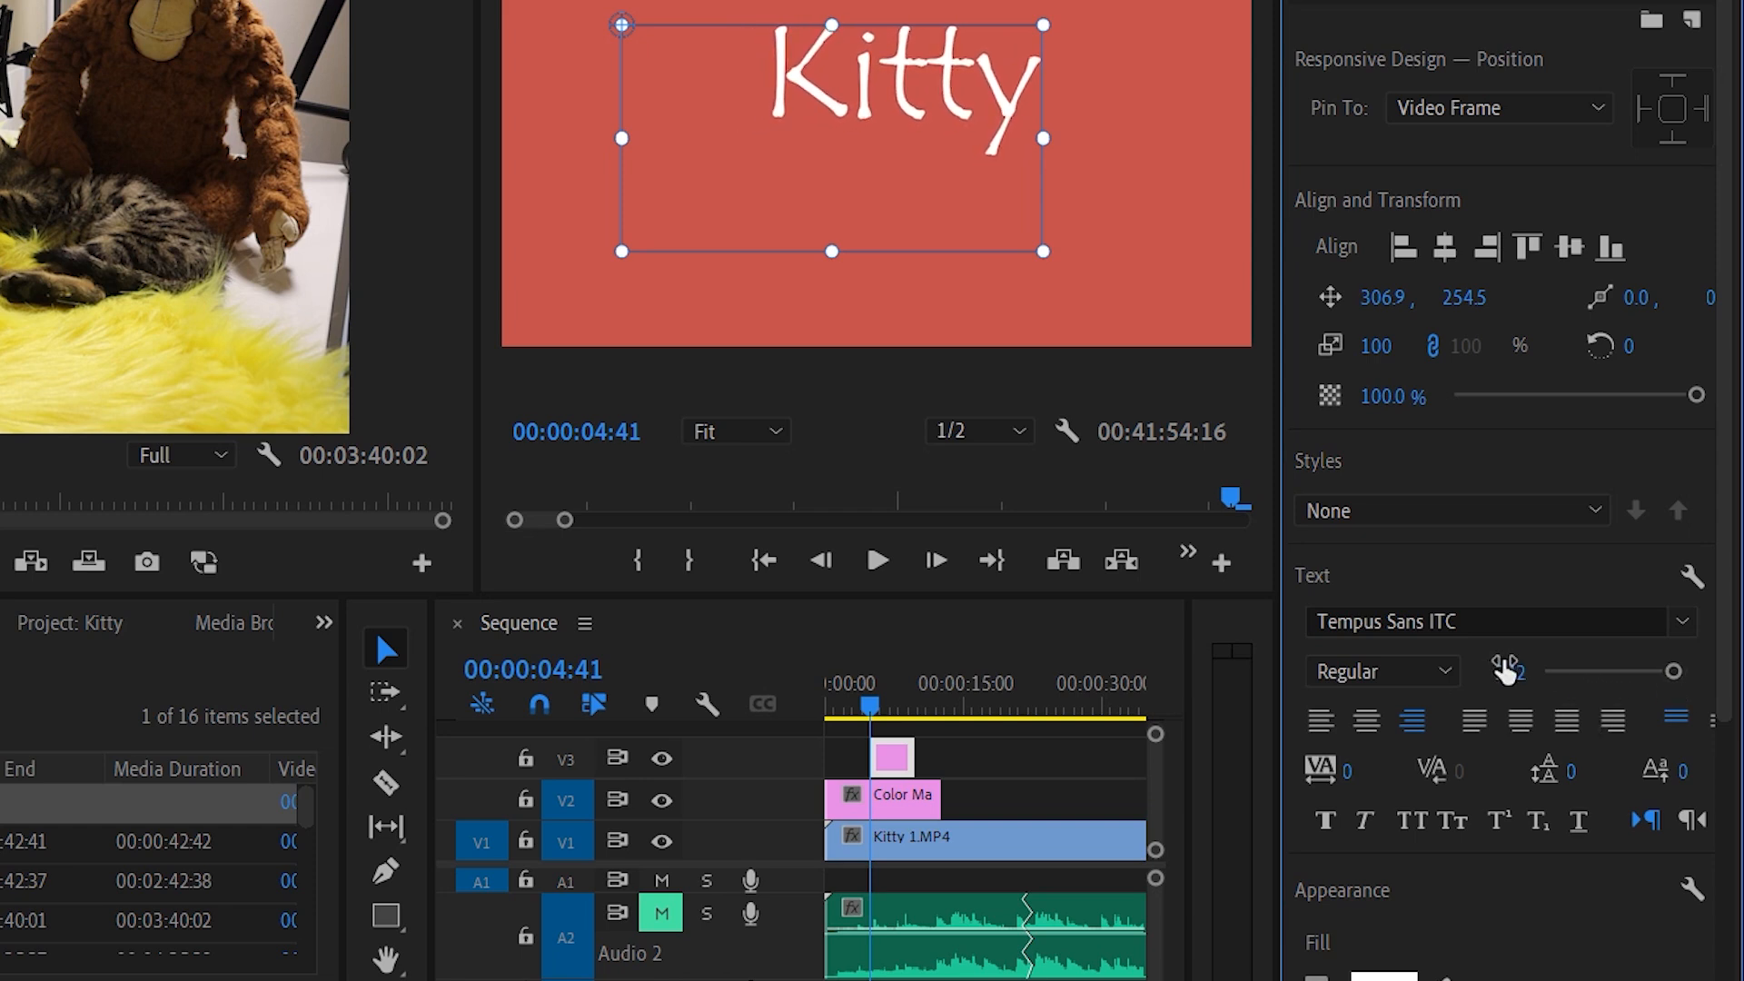
# Step: Compare left and center alignment, leave the Kitty text centered in its box, and set its tracking to 38
pyautogui.click(1368, 722)
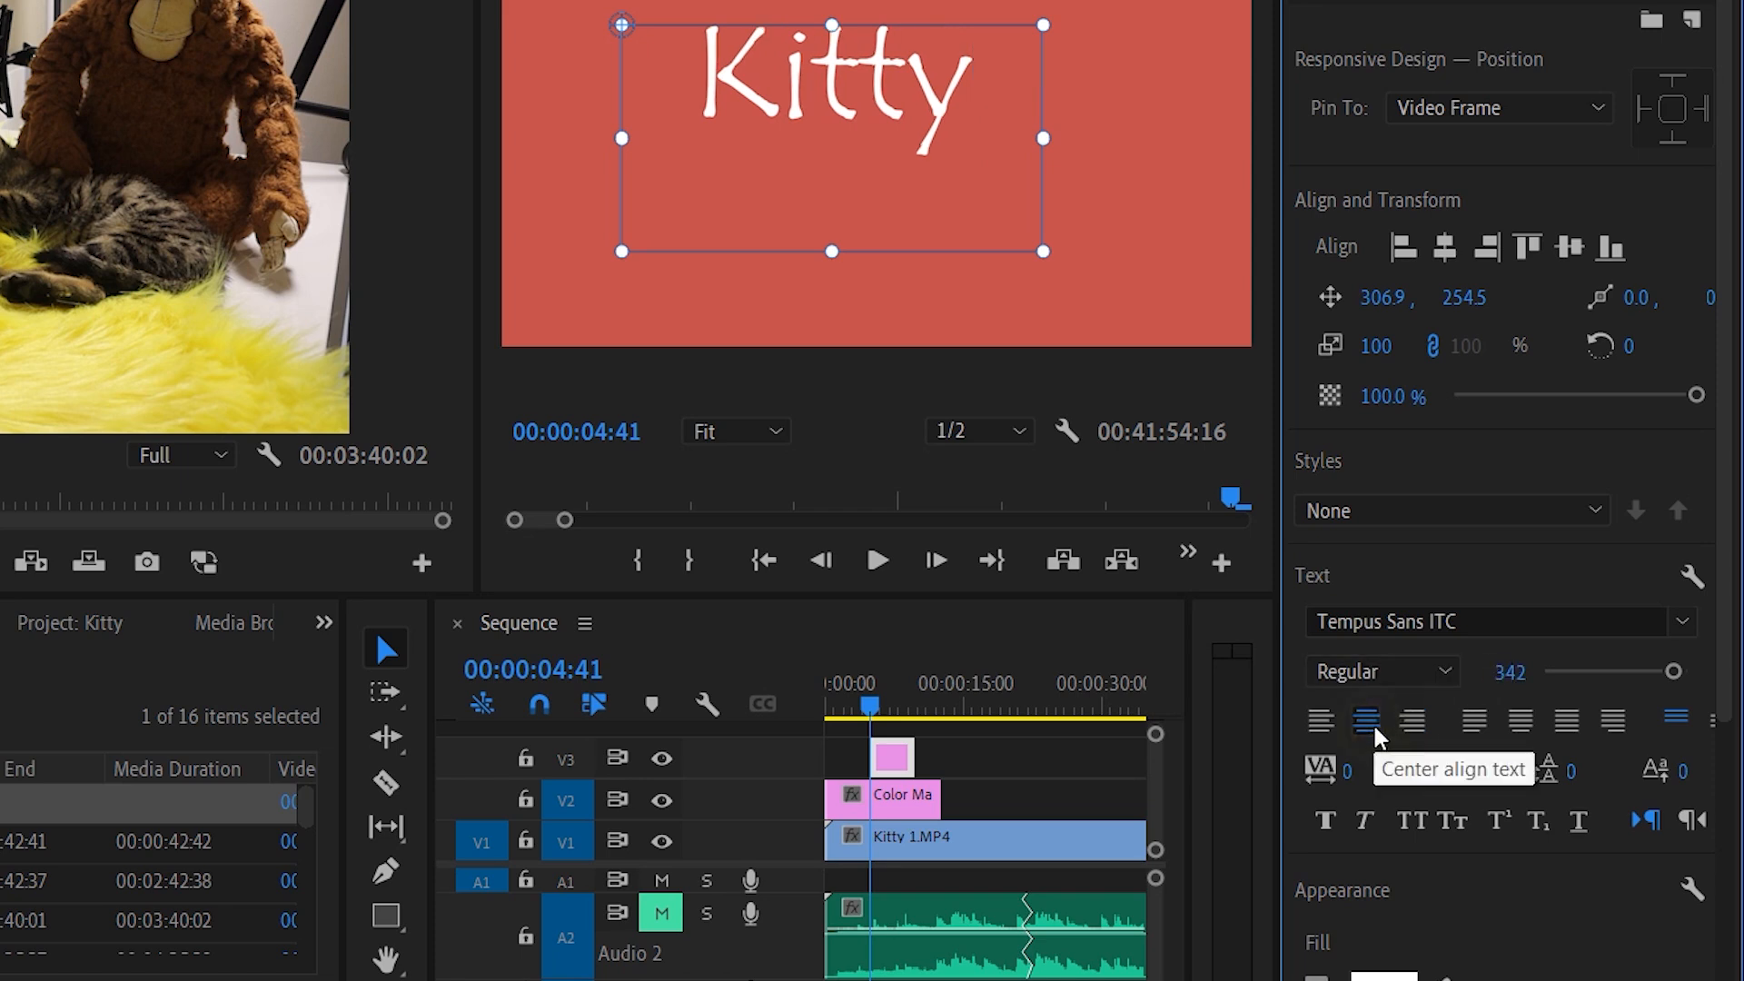
pyautogui.click(1323, 723)
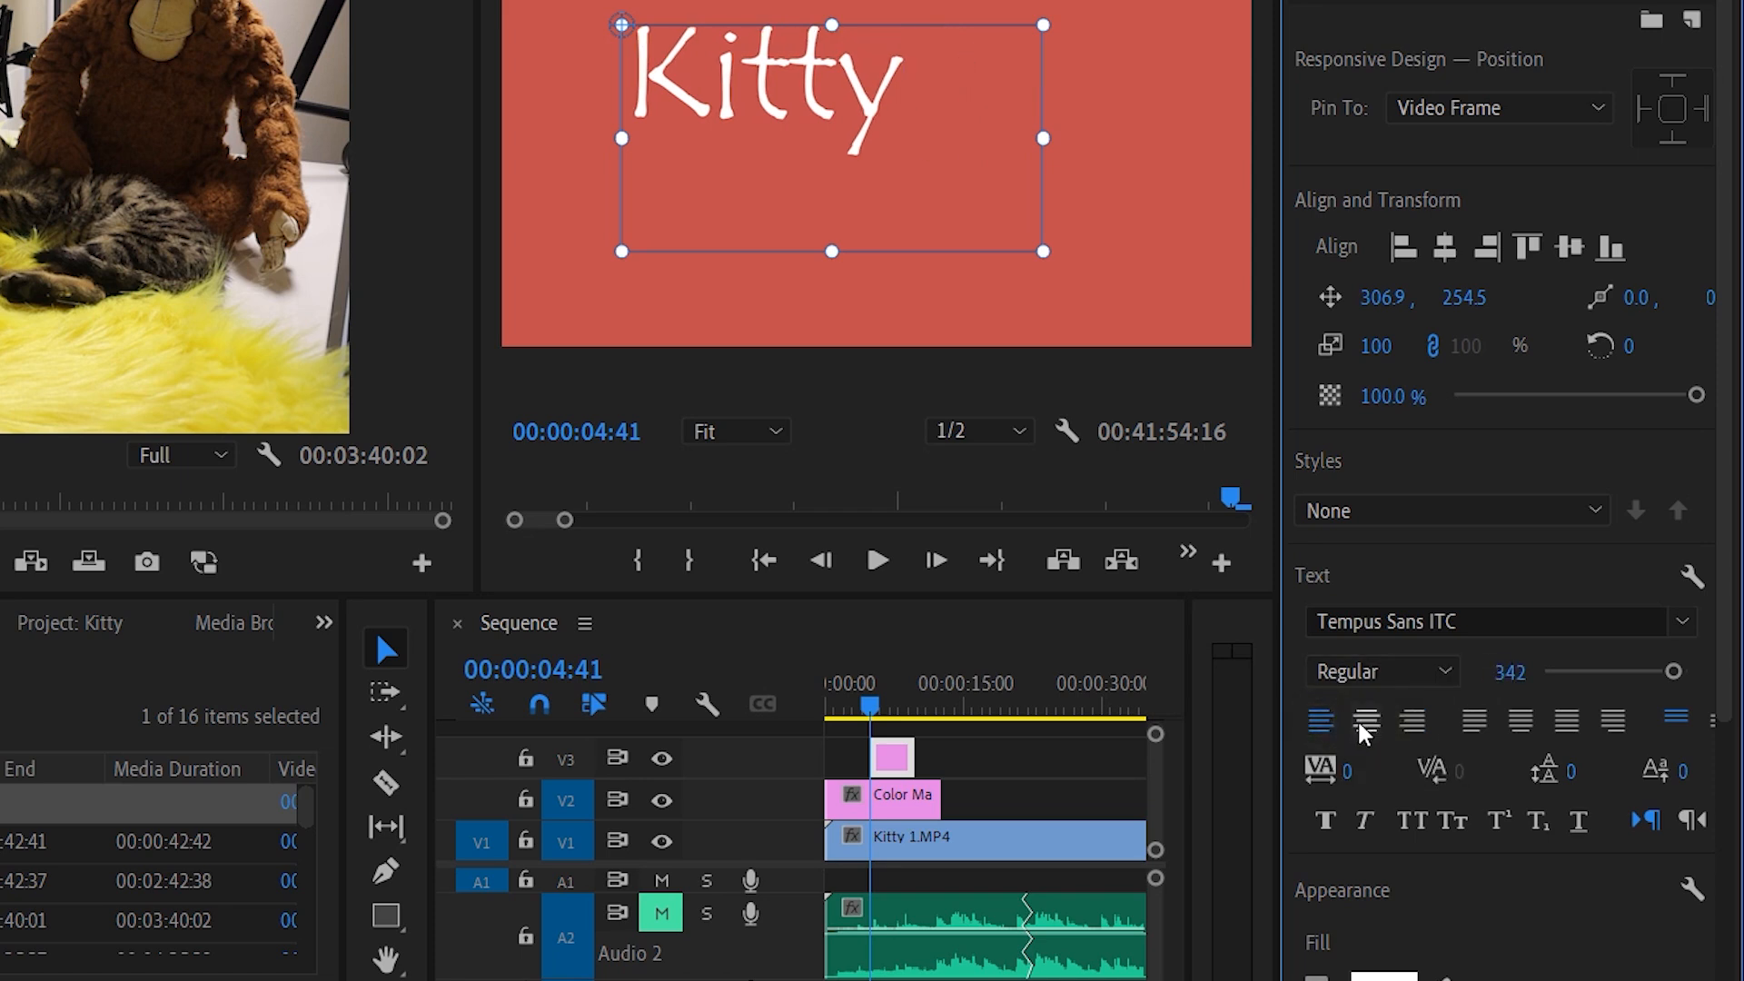
pyautogui.click(1367, 722)
pyautogui.moveTo(1347, 771)
pyautogui.mouseDown()
pyautogui.moveTo(1376, 770)
pyautogui.moveTo(1358, 770)
pyautogui.mouseUp()
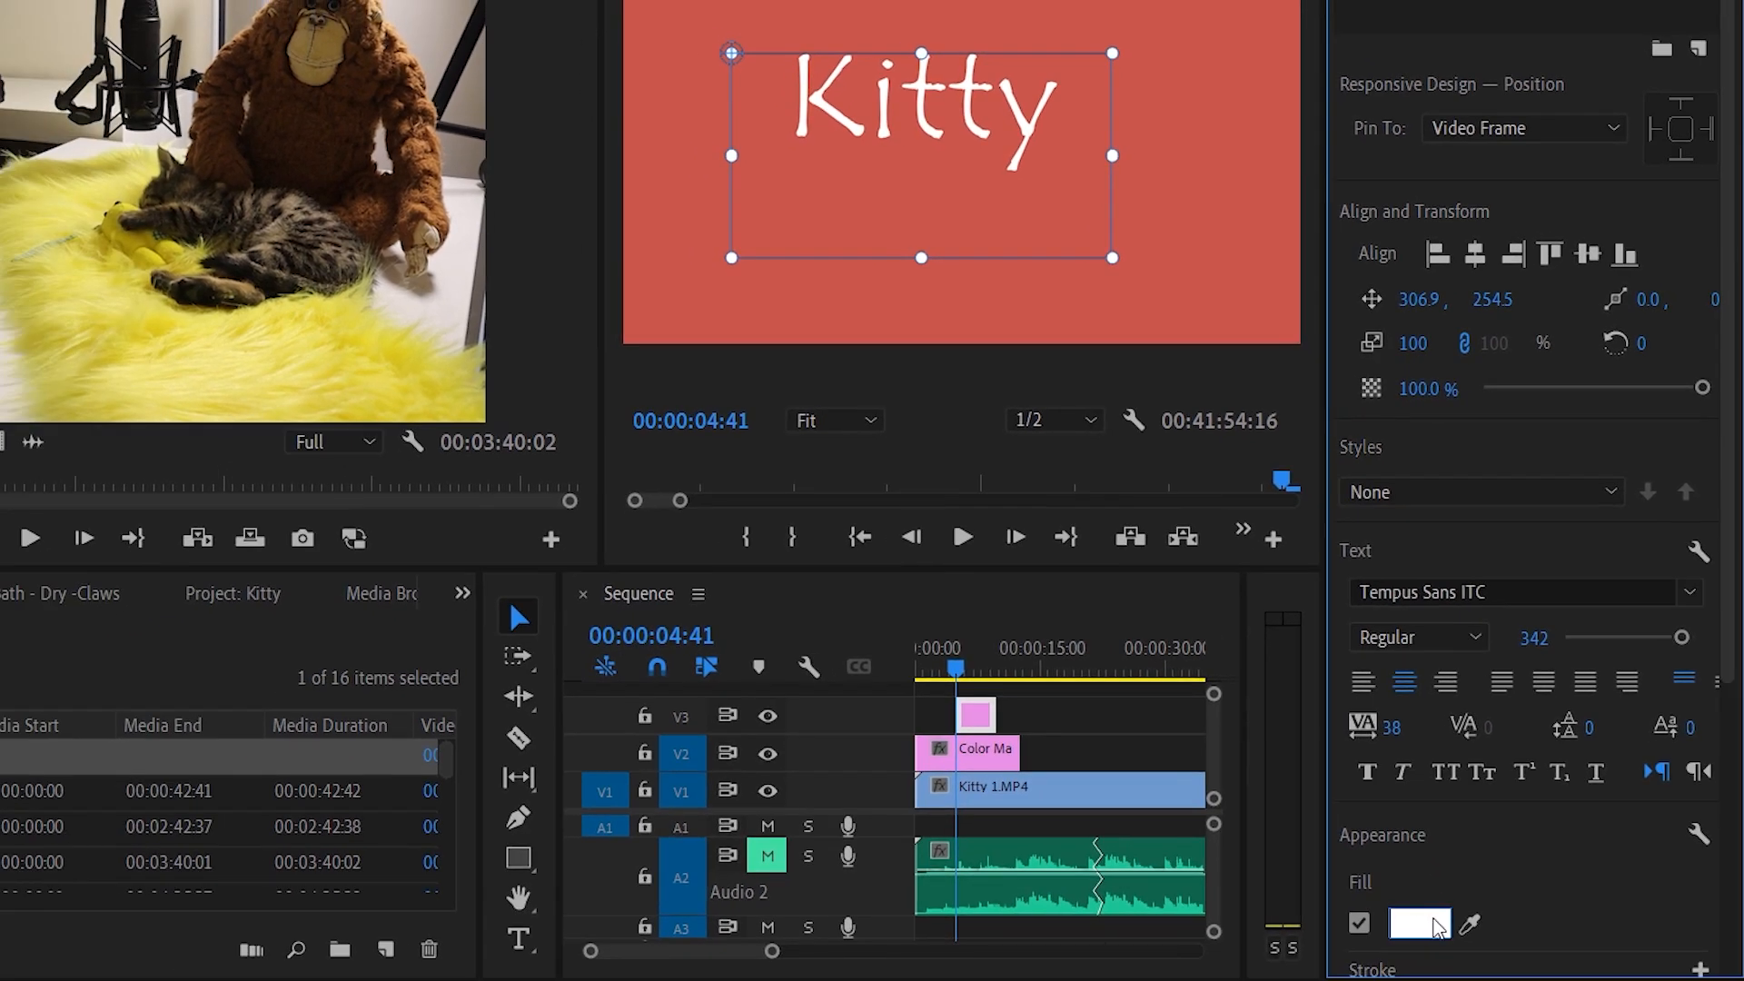
# Step: Change the Kitty text's fill to solid black
pyautogui.click(1420, 923)
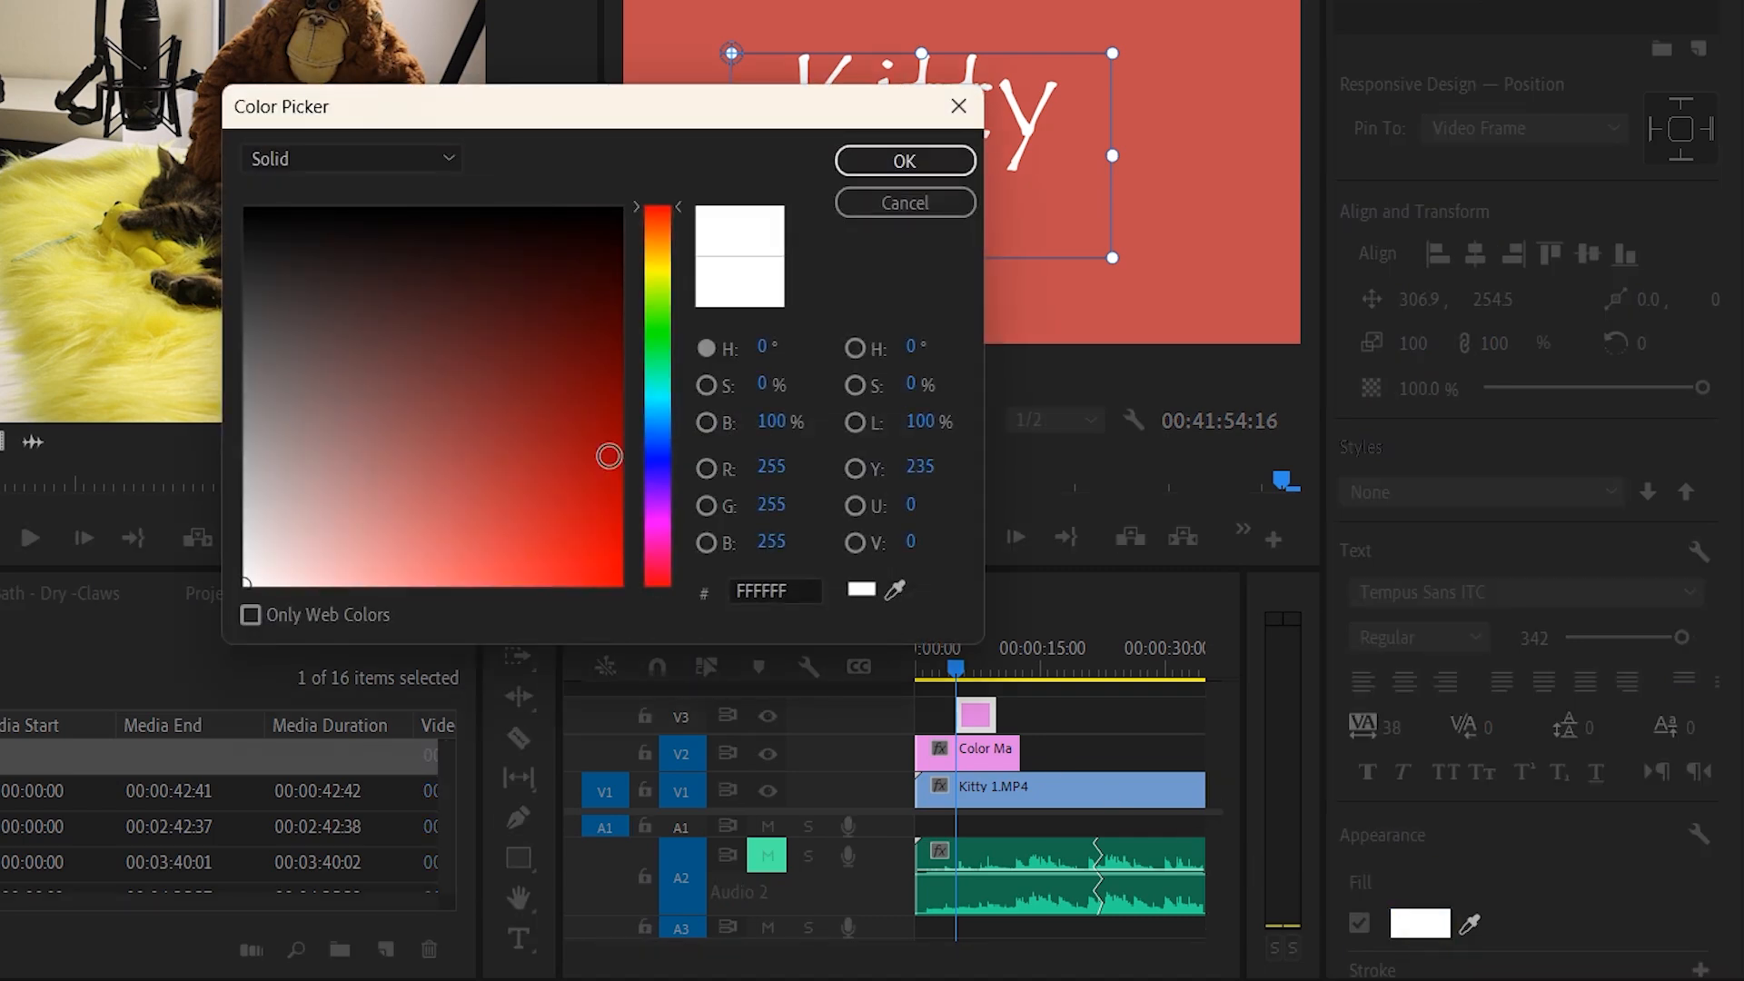
pyautogui.moveTo(581, 463); pyautogui.dragTo(209, 171)
pyautogui.click(903, 165)
pyautogui.scroll(-3, 1482, 885)
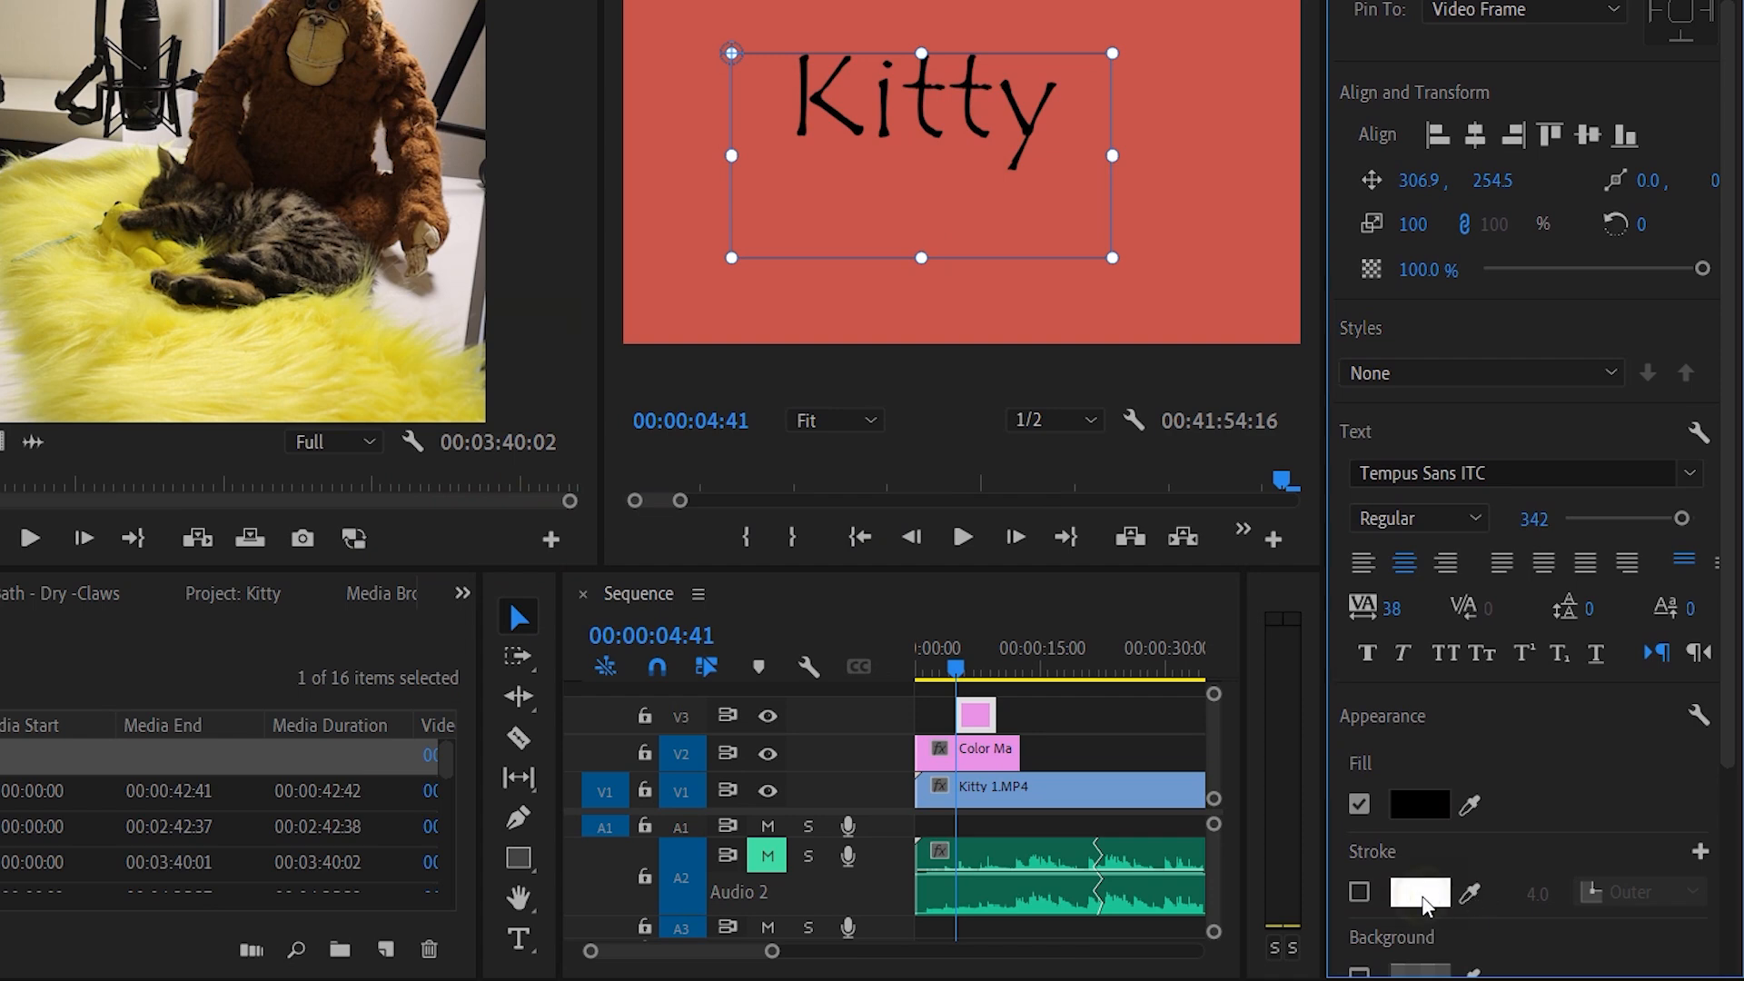
# Step: Enable a stroke on the Kitty text and set its colour to dark red 890101
pyautogui.click(1359, 892)
pyautogui.click(1419, 892)
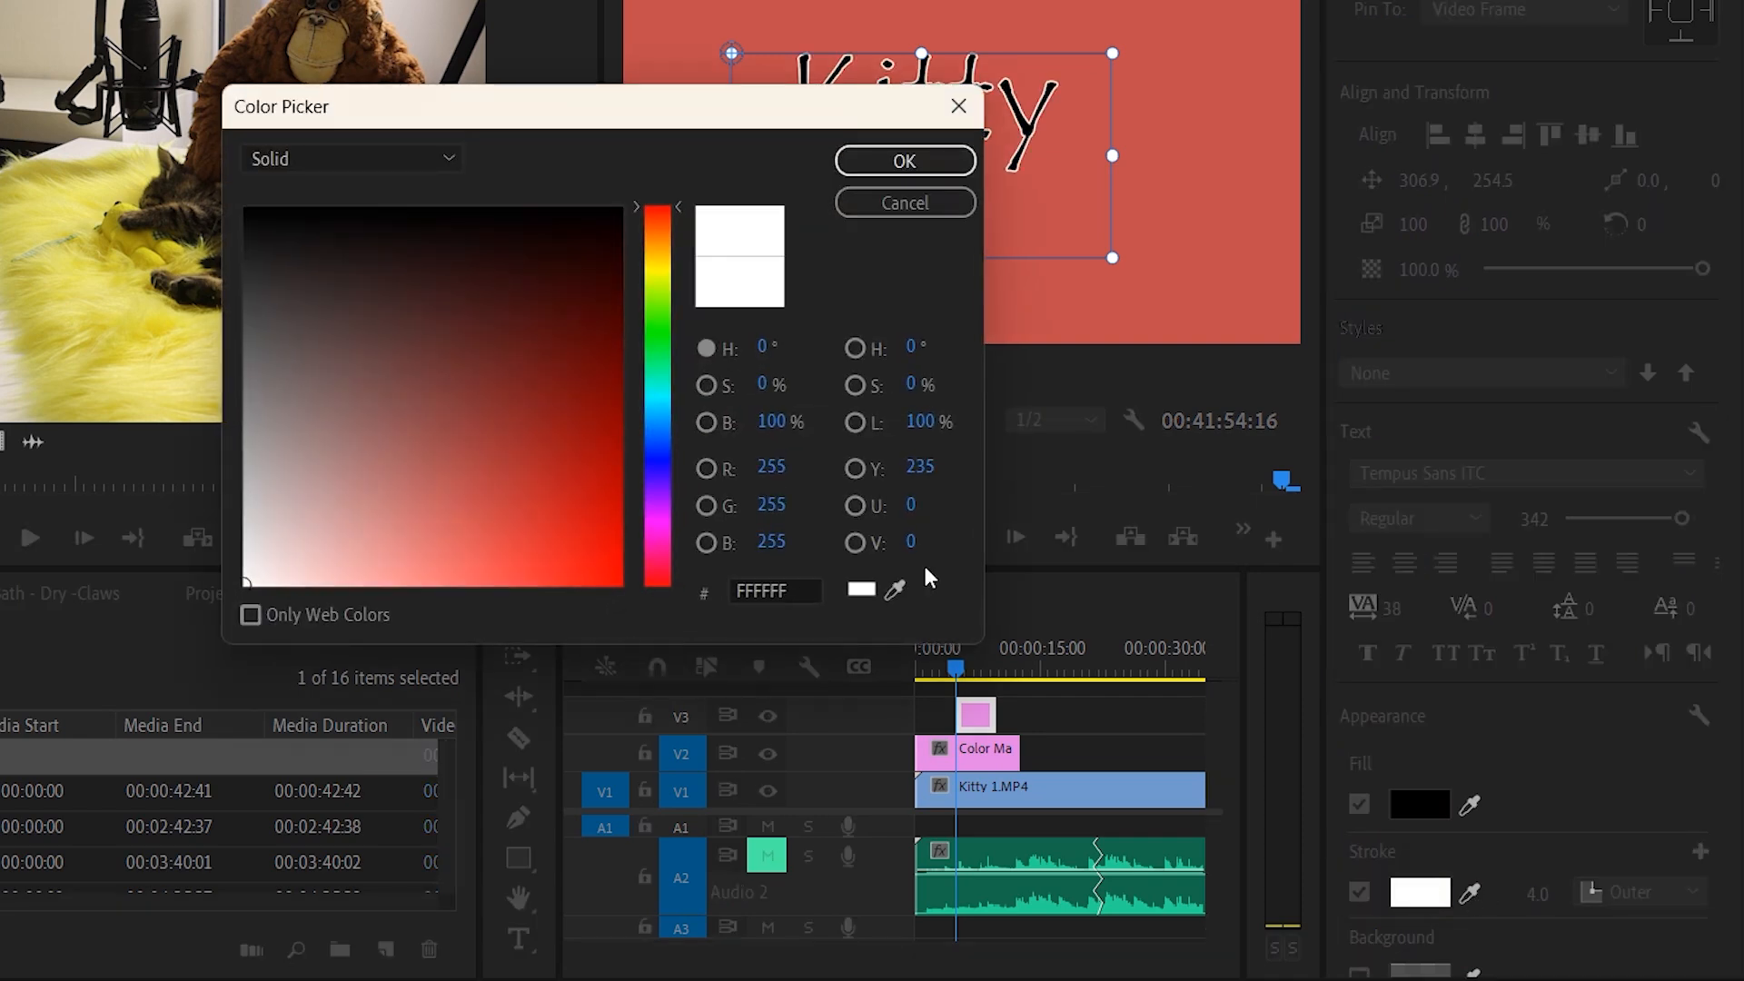
pyautogui.click(618, 409)
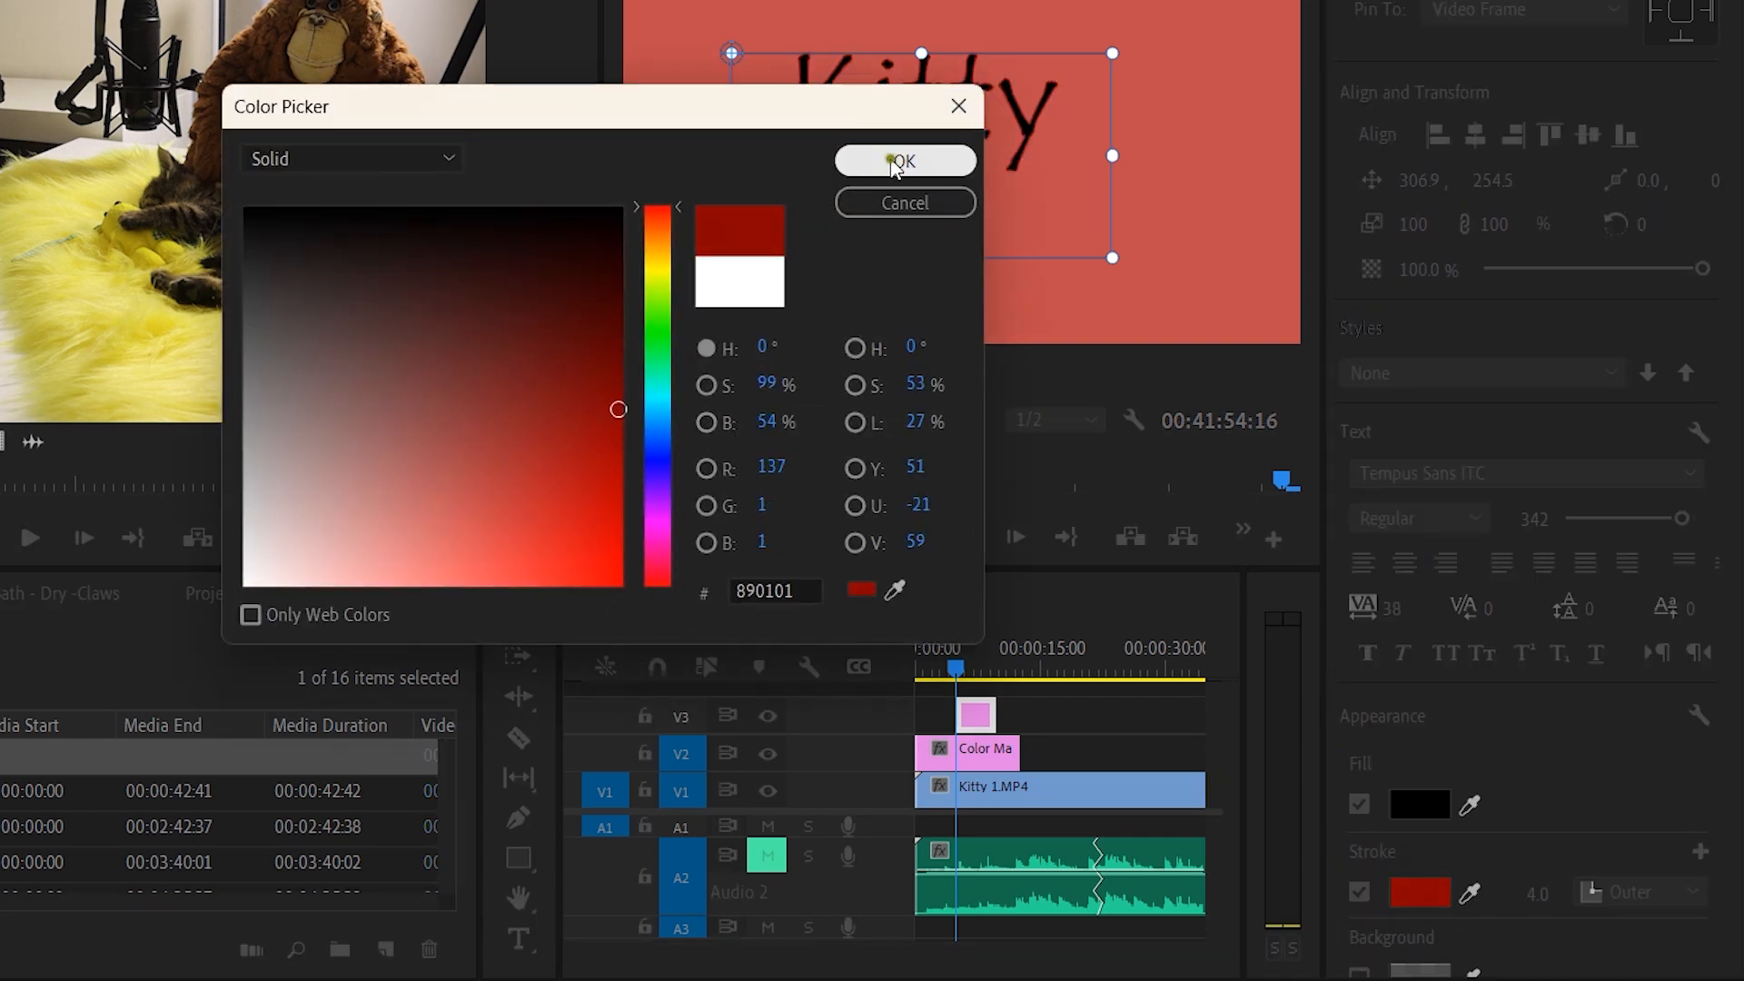
pyautogui.click(899, 161)
# Step: Add a second text box reading Test just below the Kitty text in the same graphic, then return to the Selection tool
pyautogui.click(516, 940)
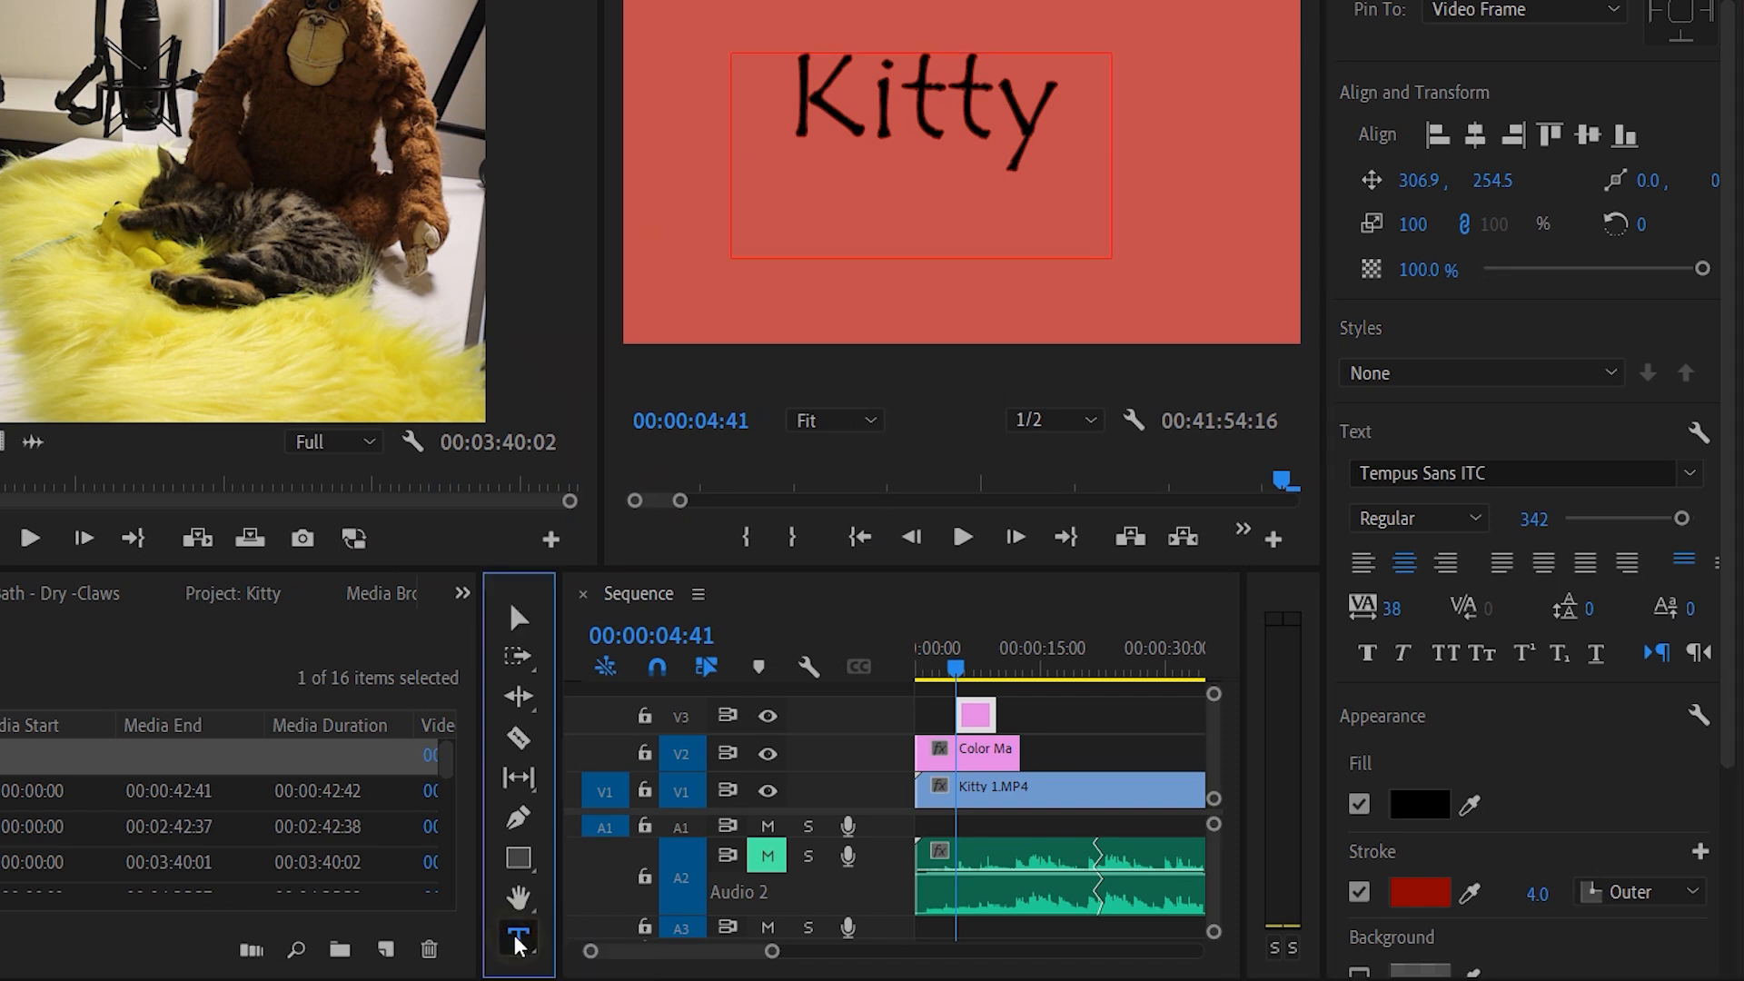
pyautogui.click(780, 233)
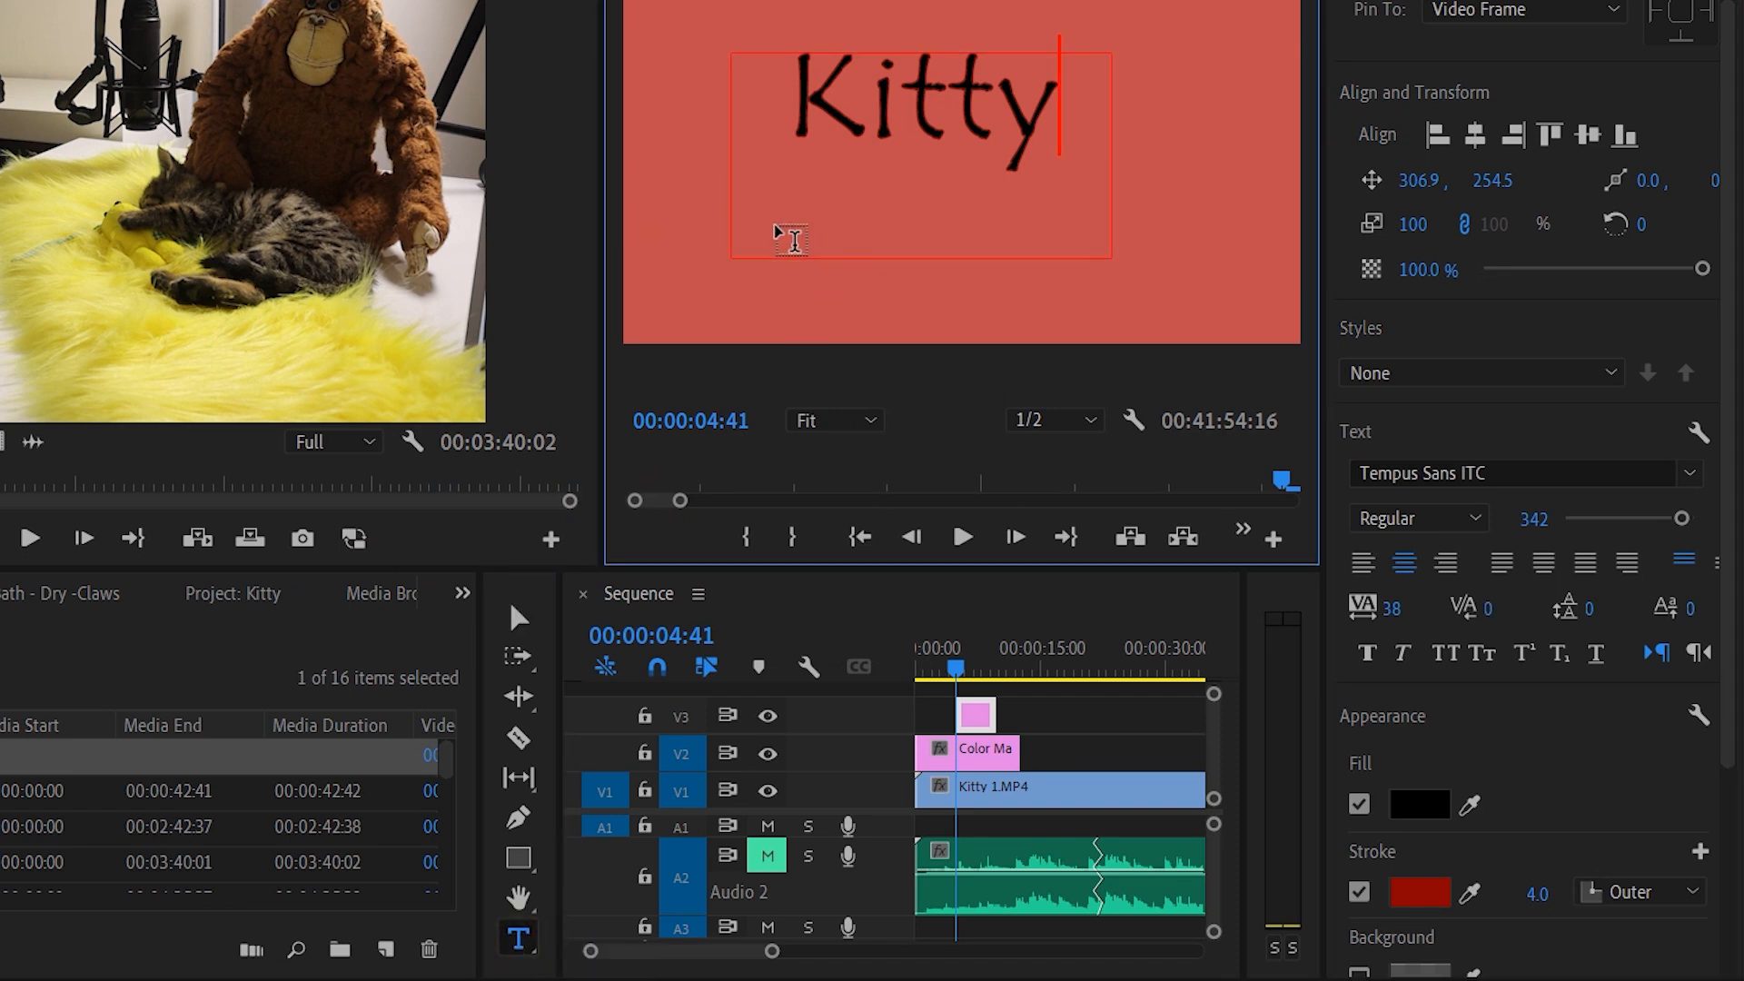
pyautogui.moveTo(691, 173); pyautogui.dragTo(1068, 299)
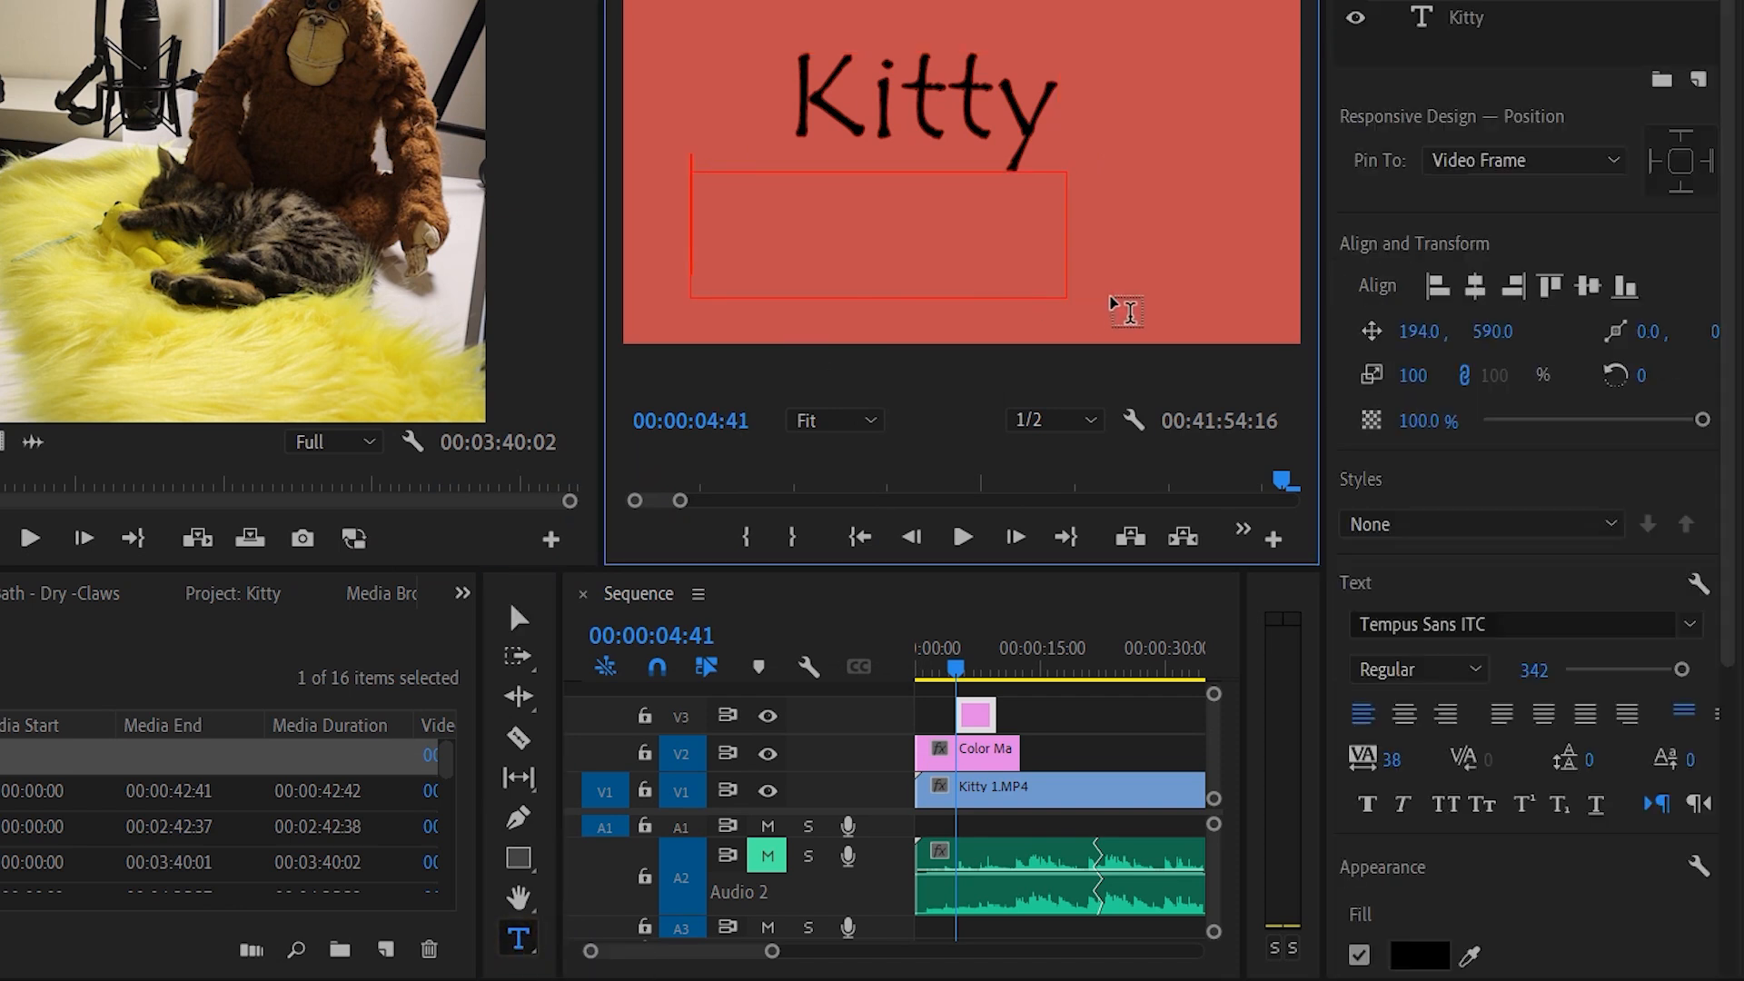
pyautogui.write('Test')
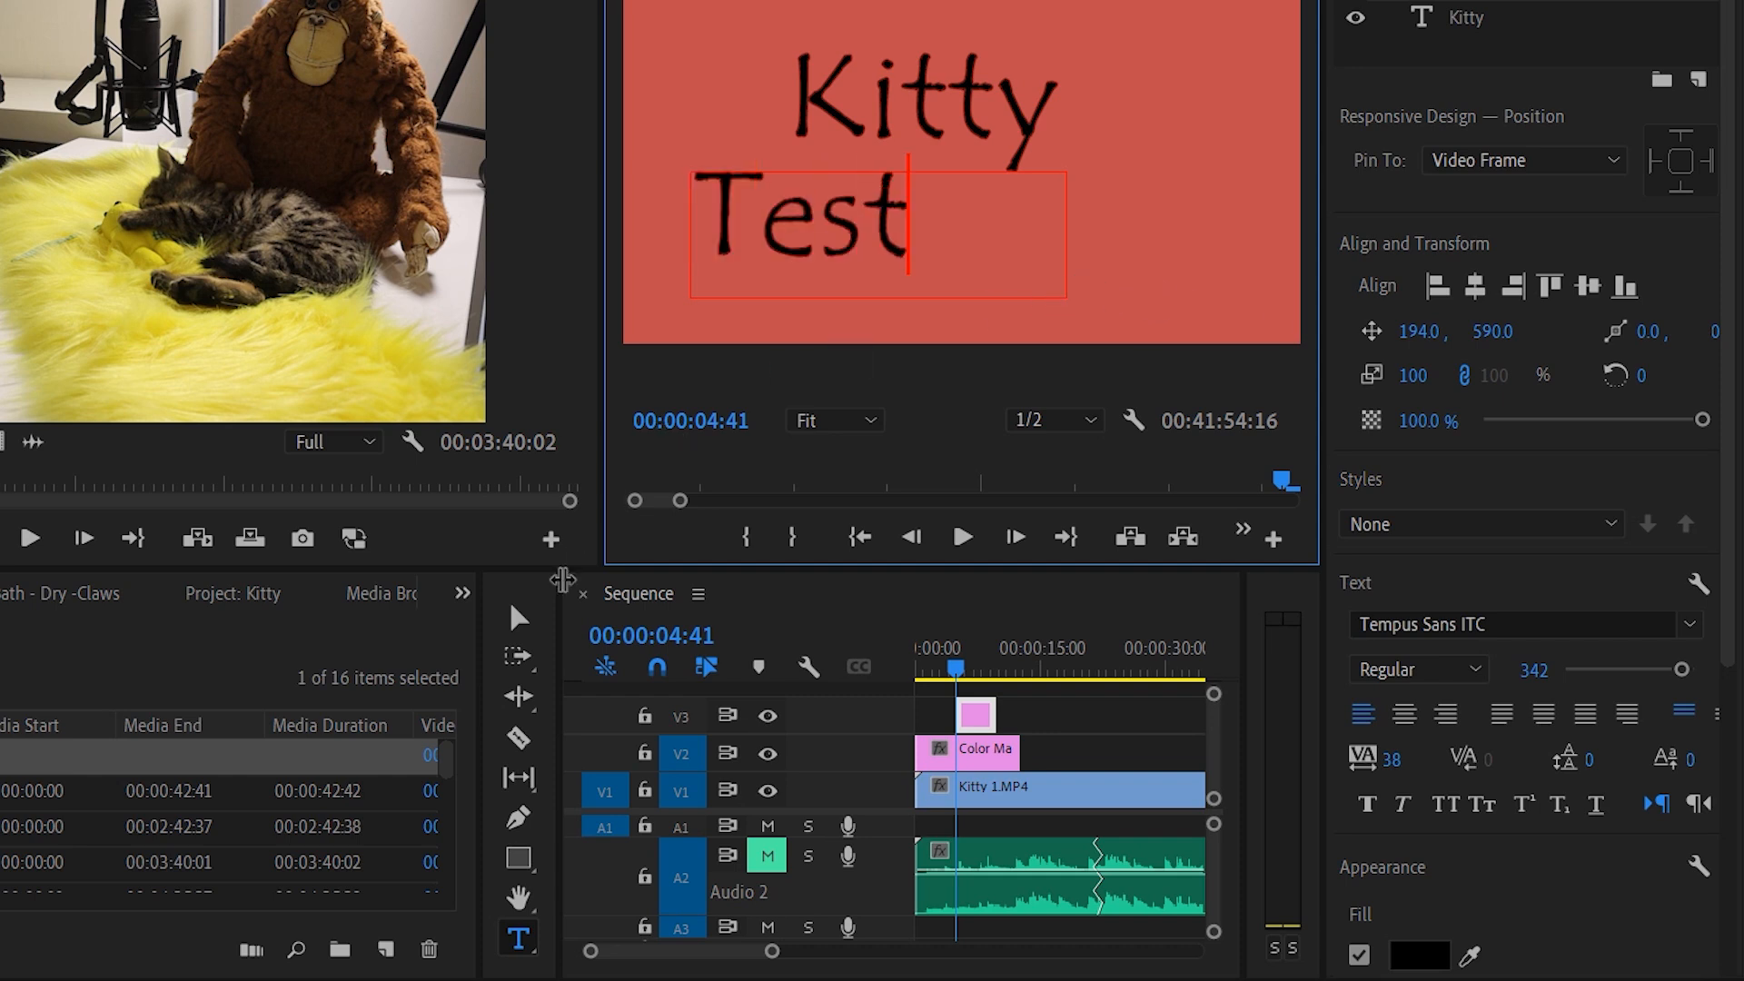
pyautogui.click(519, 620)
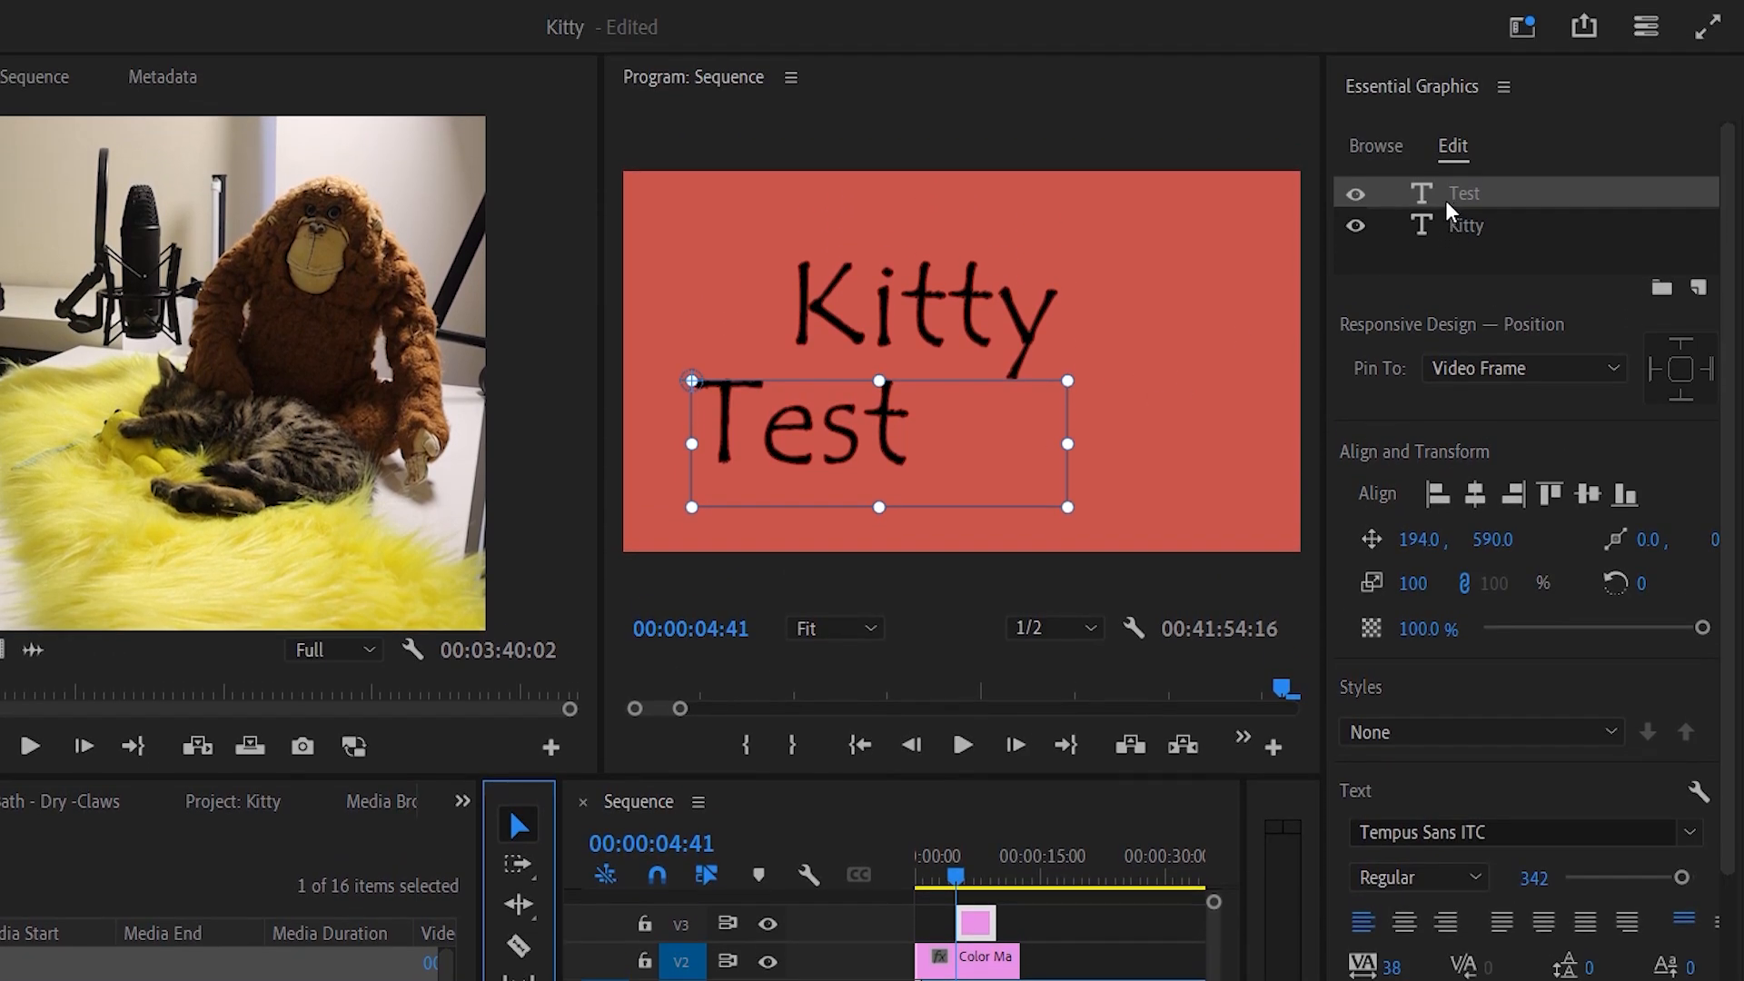
# Step: Switch between the Kitty and Test text layers of the graphic
pyautogui.click(1497, 225)
pyautogui.click(1497, 194)
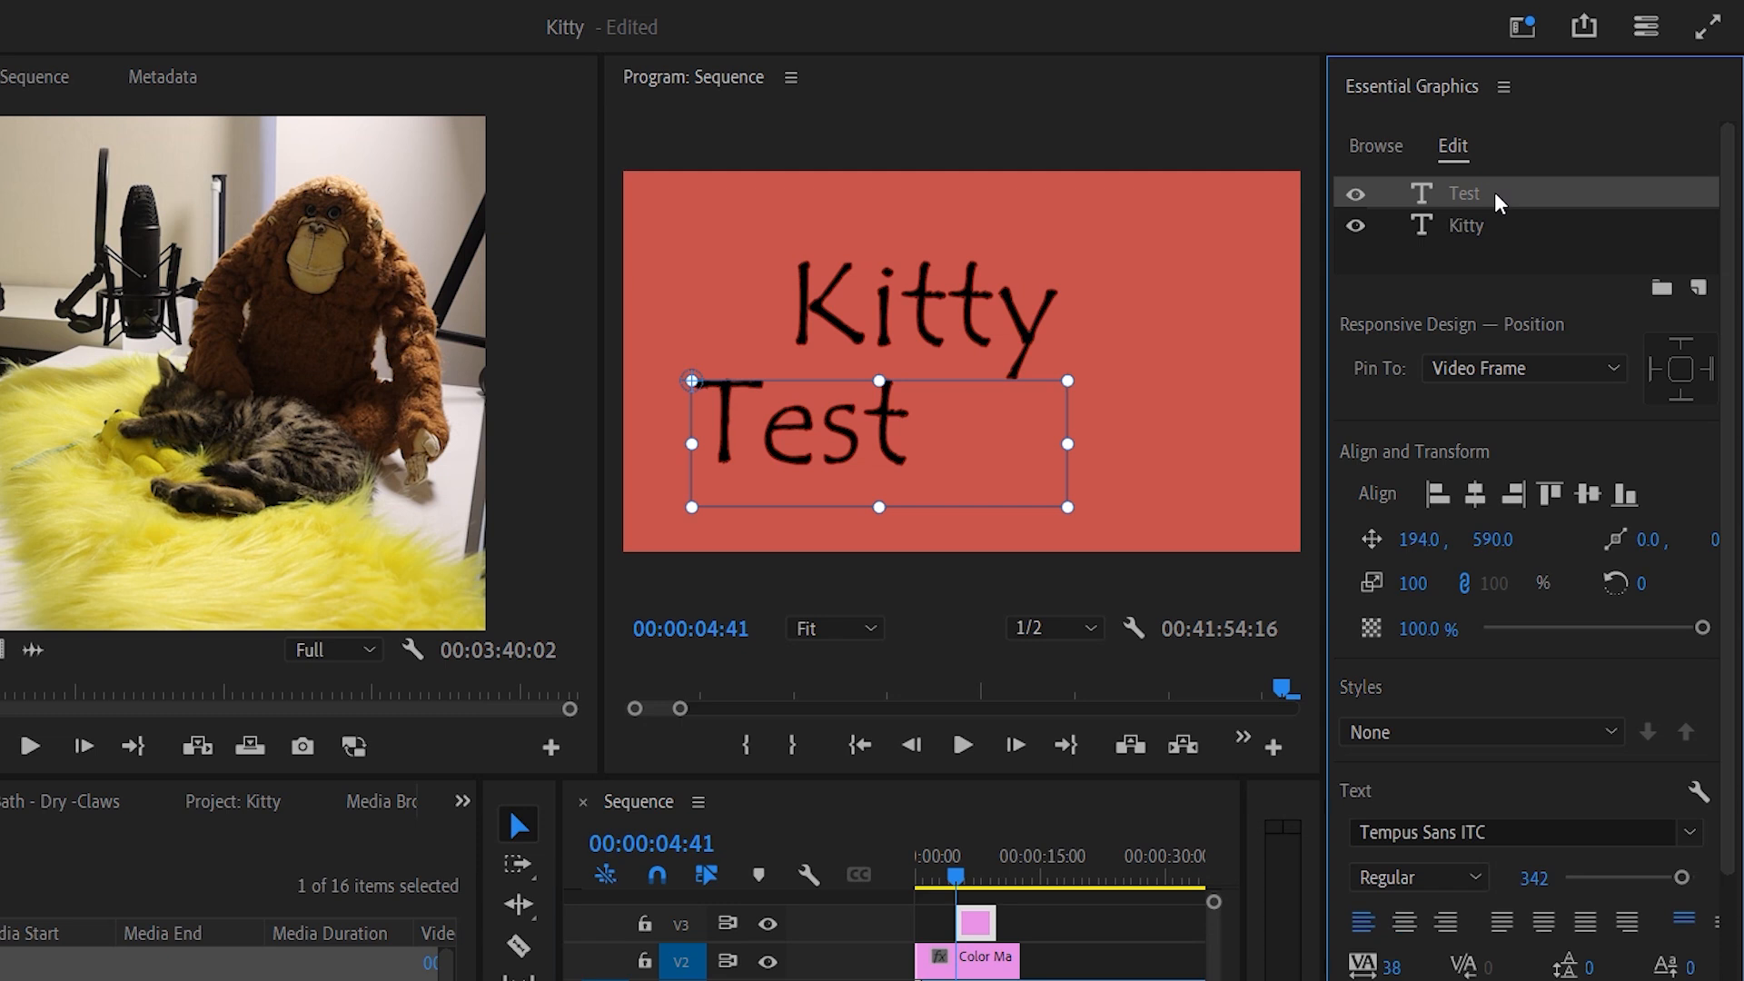
pyautogui.click(1695, 291)
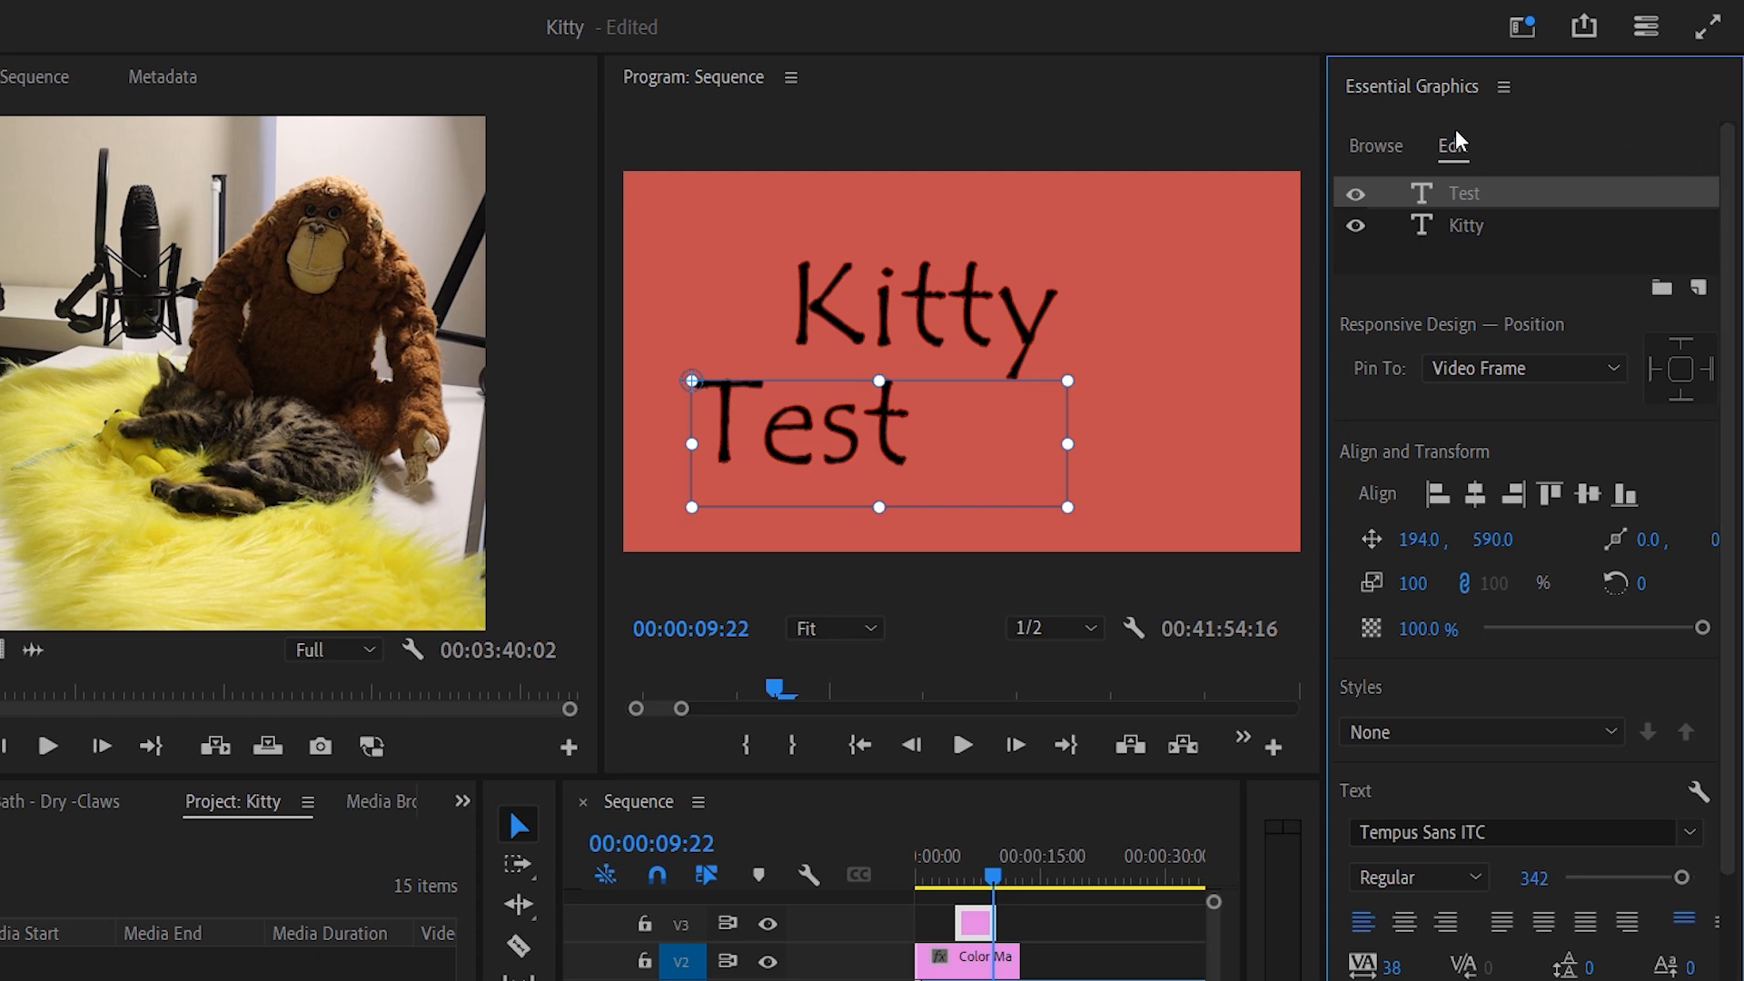
# Step: Place the Sports Lower Third Side template on track V2 above Kitty 1.MP4, after the color matte, and play it back
pyautogui.click(1404, 154)
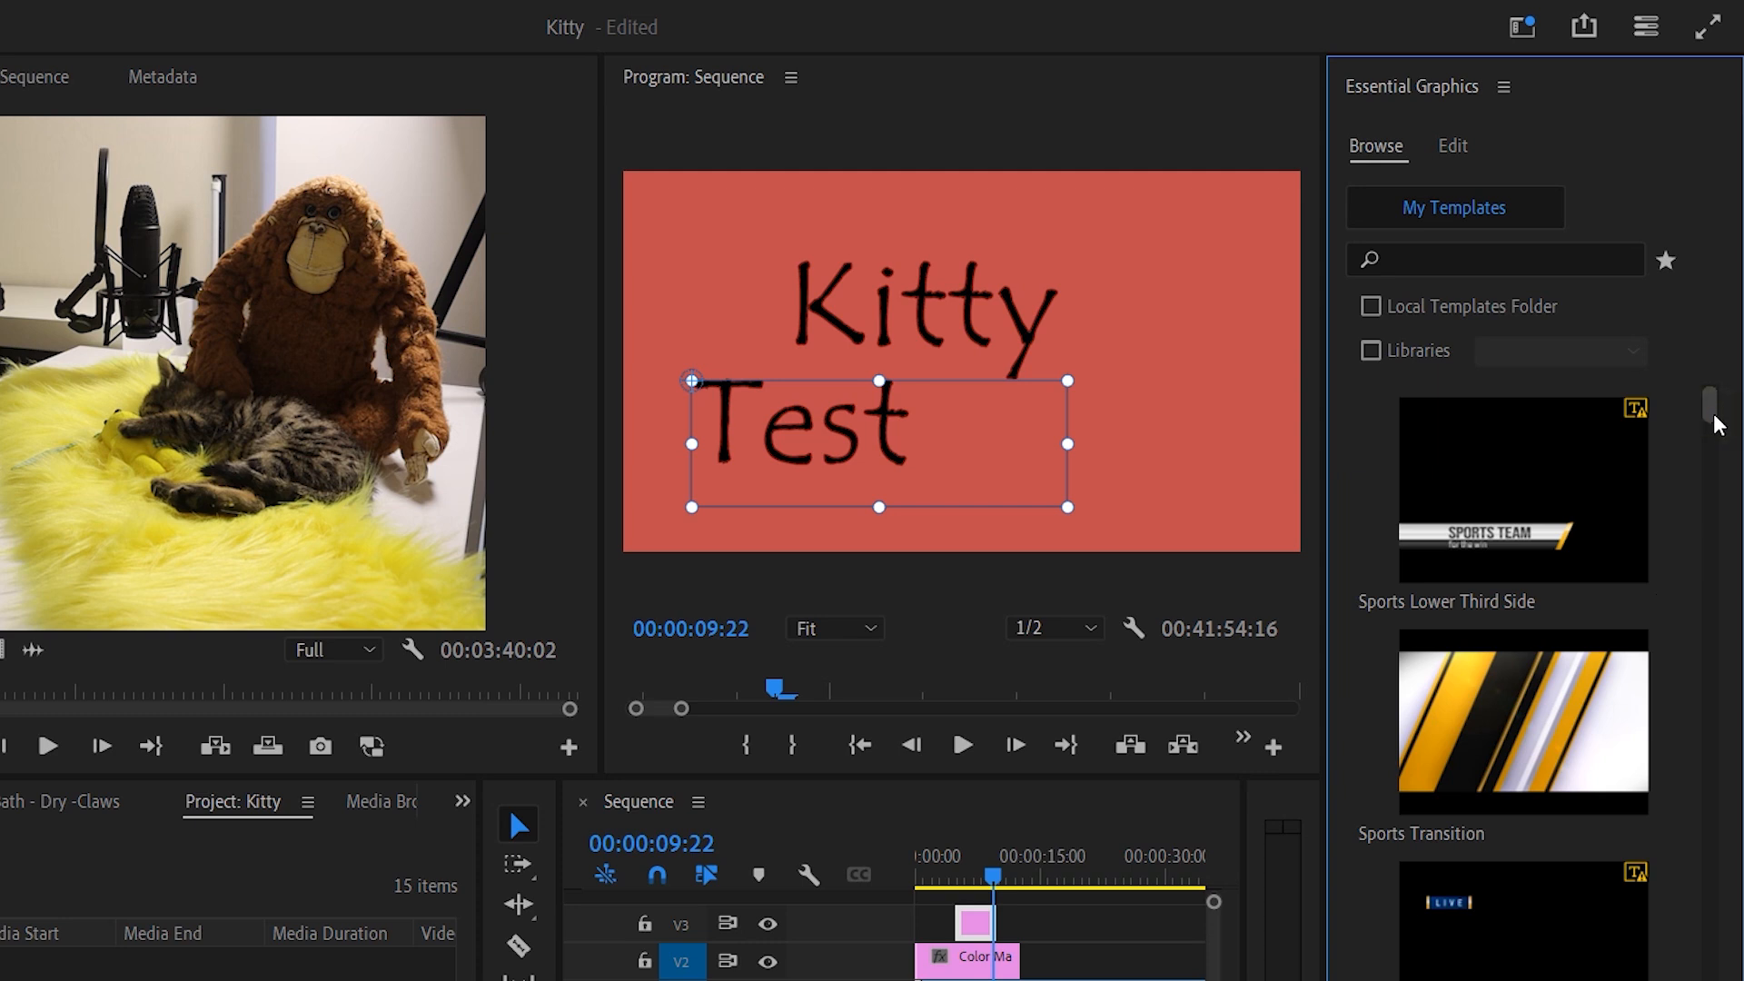
pyautogui.moveTo(1715, 427); pyautogui.dragTo(1705, 389)
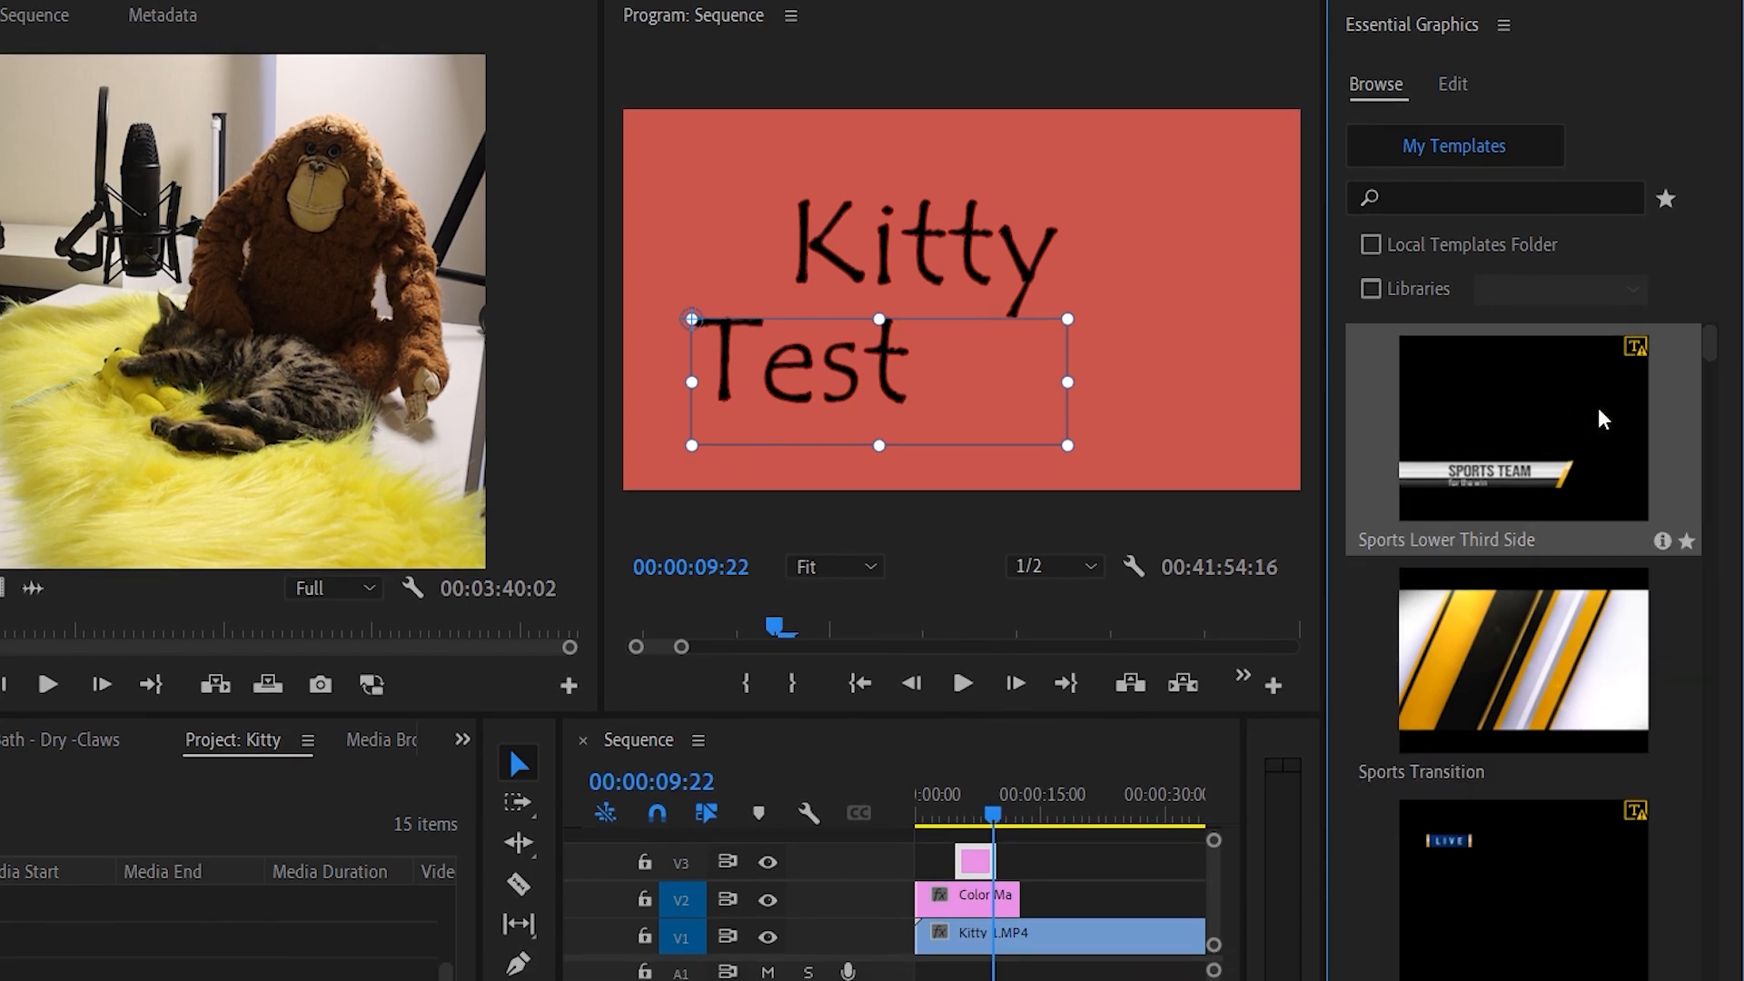
pyautogui.click(1561, 390)
pyautogui.moveTo(1562, 391); pyautogui.dragTo(1069, 899)
pyautogui.moveTo(992, 818); pyautogui.dragTo(1066, 826)
pyautogui.press('space')
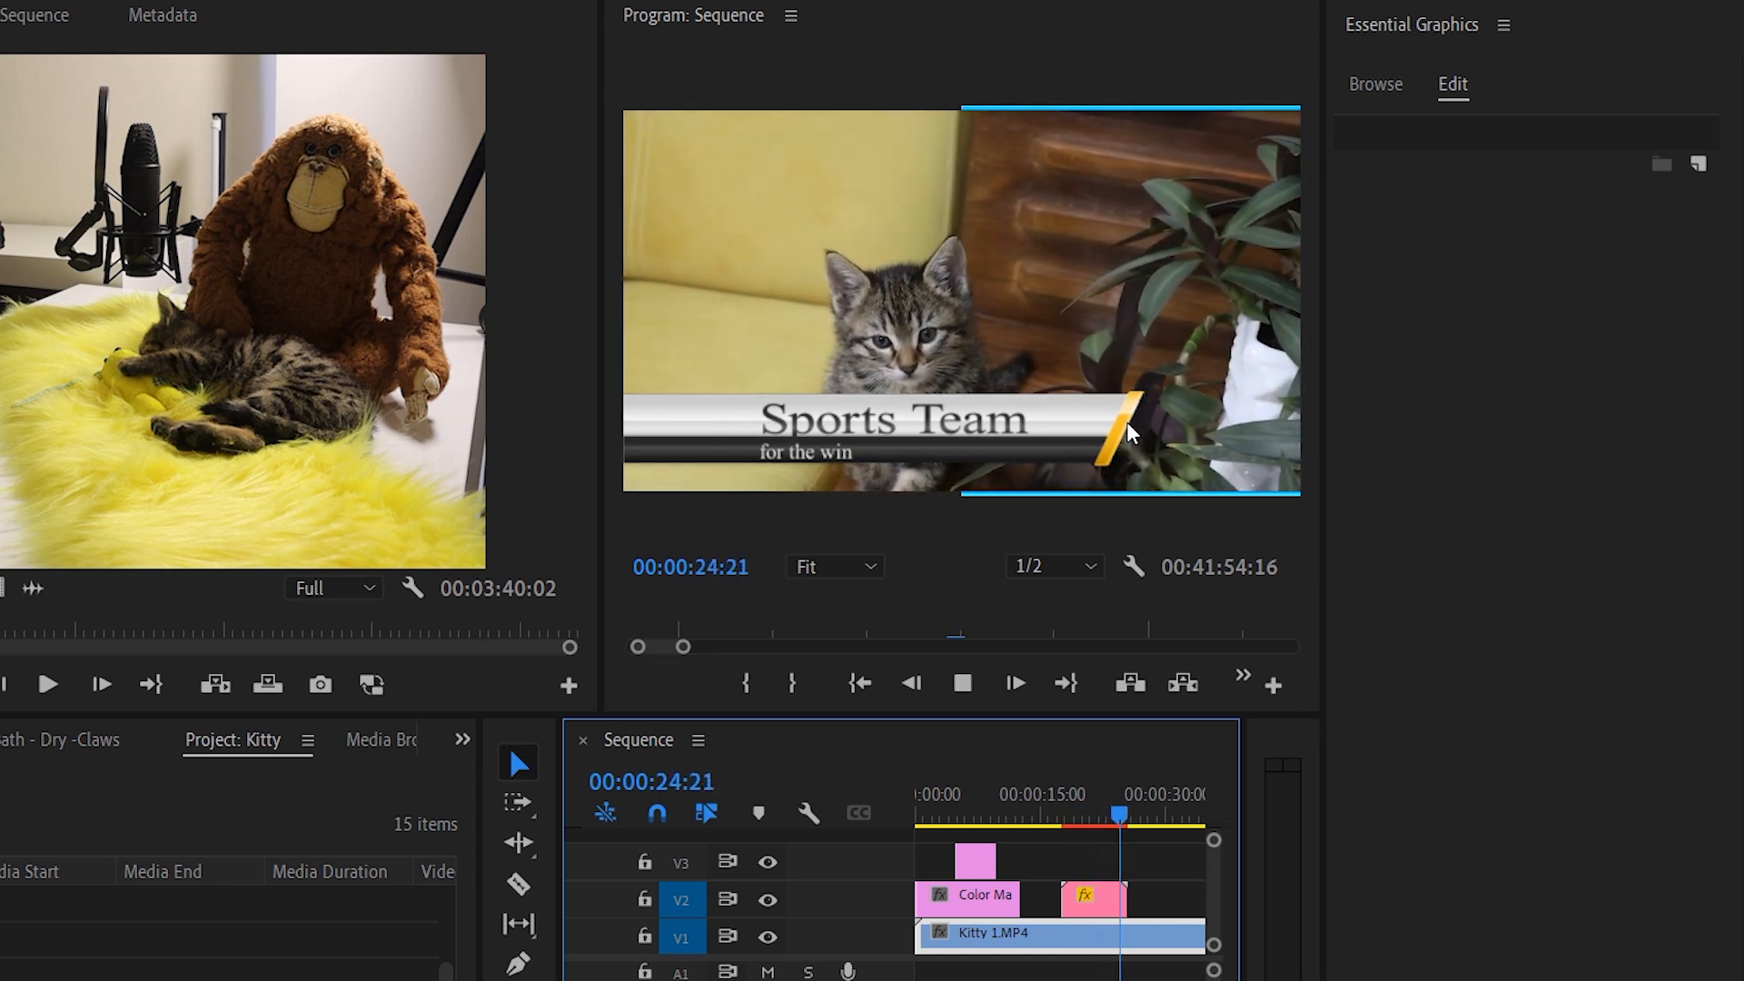
# Step: Select the lower third clip on V2 and change its title font to Arial
pyautogui.moveTo(1065, 899)
pyautogui.mouseDown()
pyautogui.moveTo(1089, 900)
pyautogui.moveTo(1049, 911)
pyautogui.mouseUp()
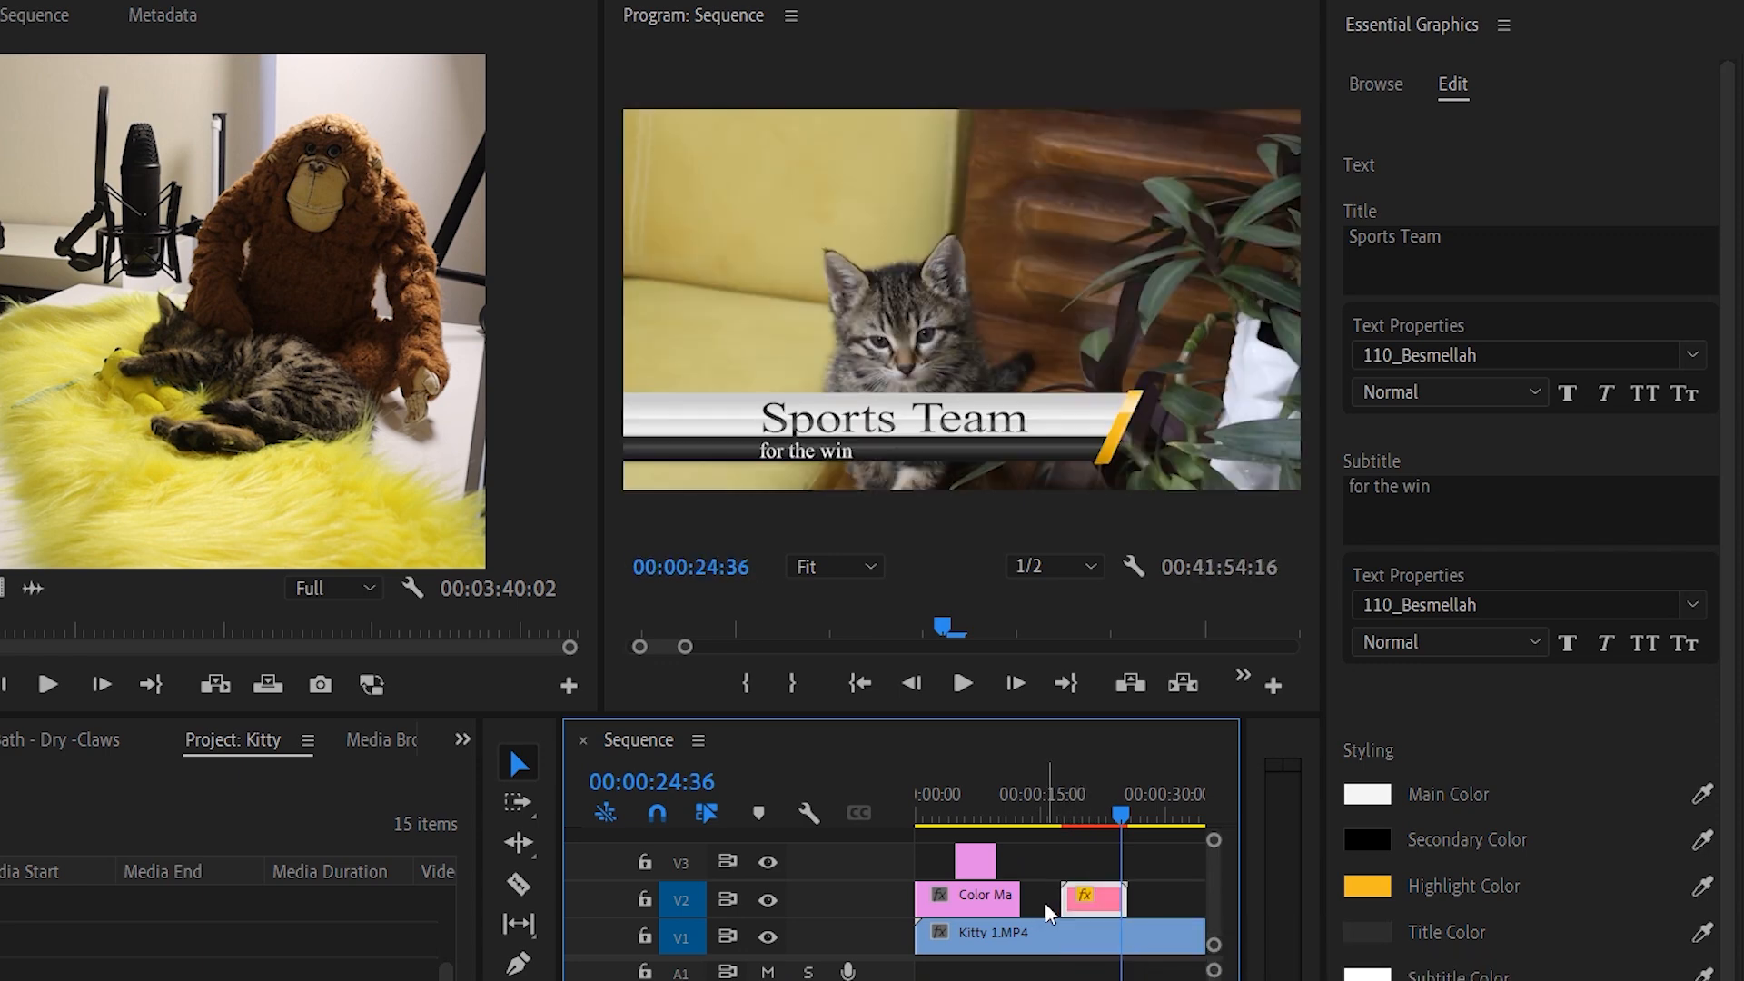
pyautogui.click(1453, 84)
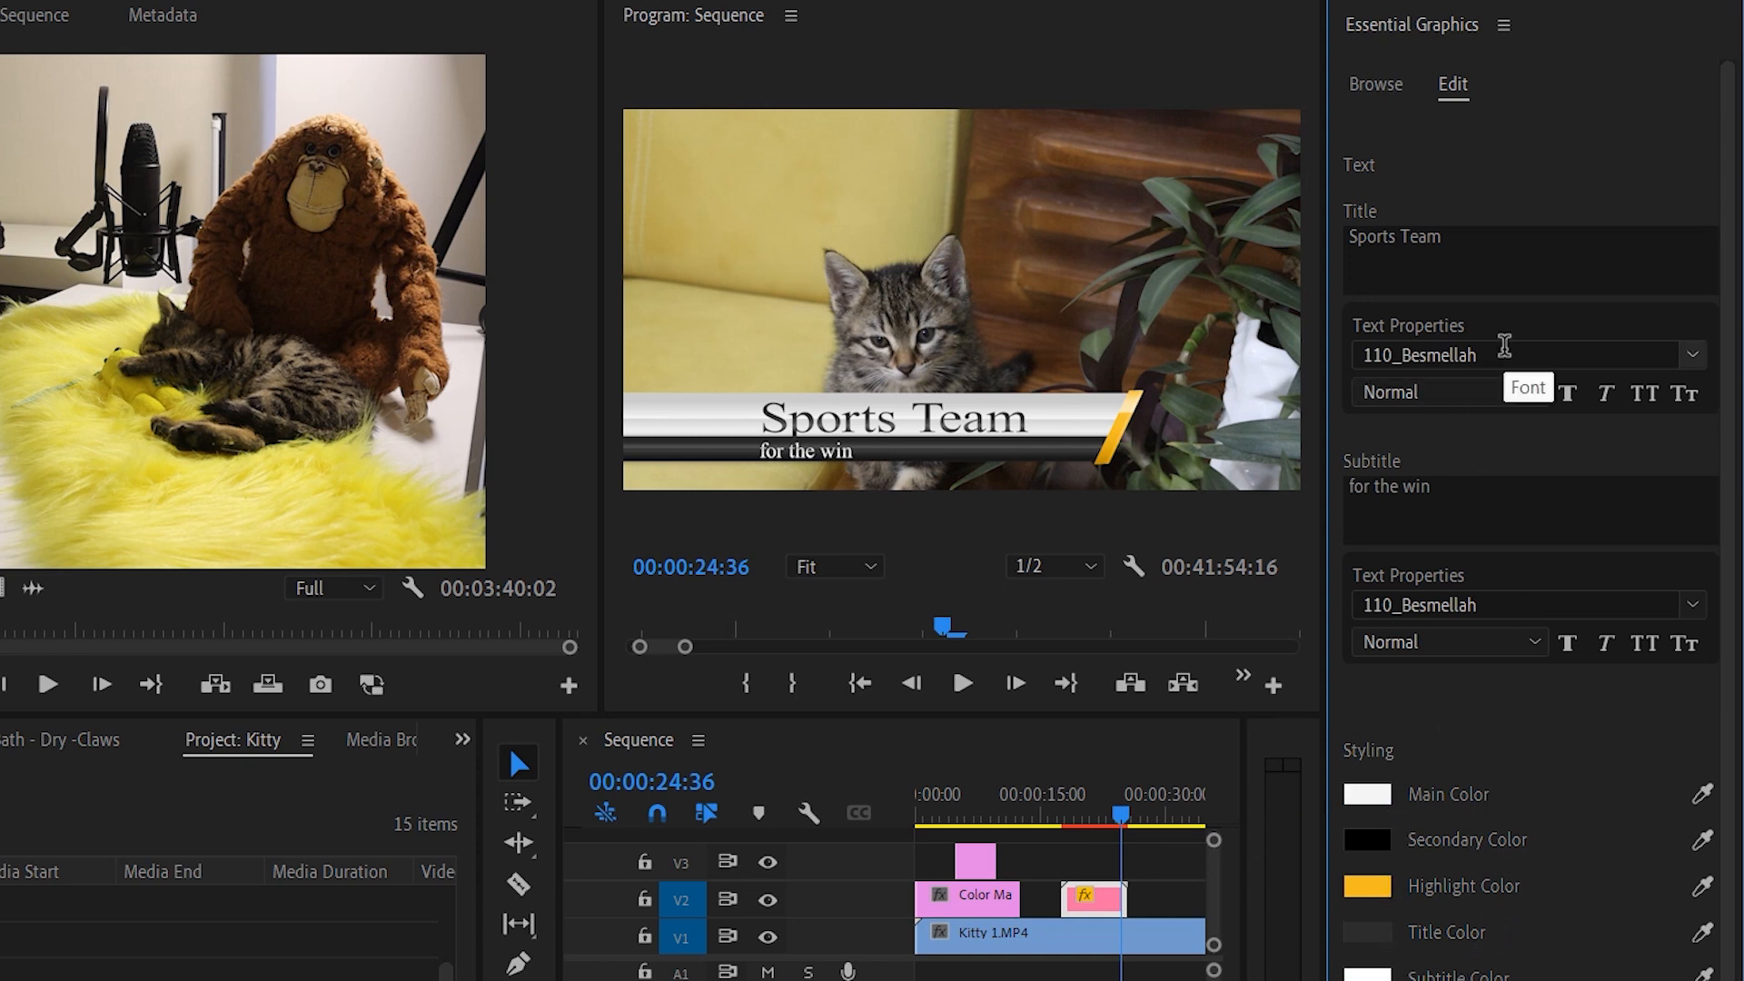
pyautogui.click(1485, 354)
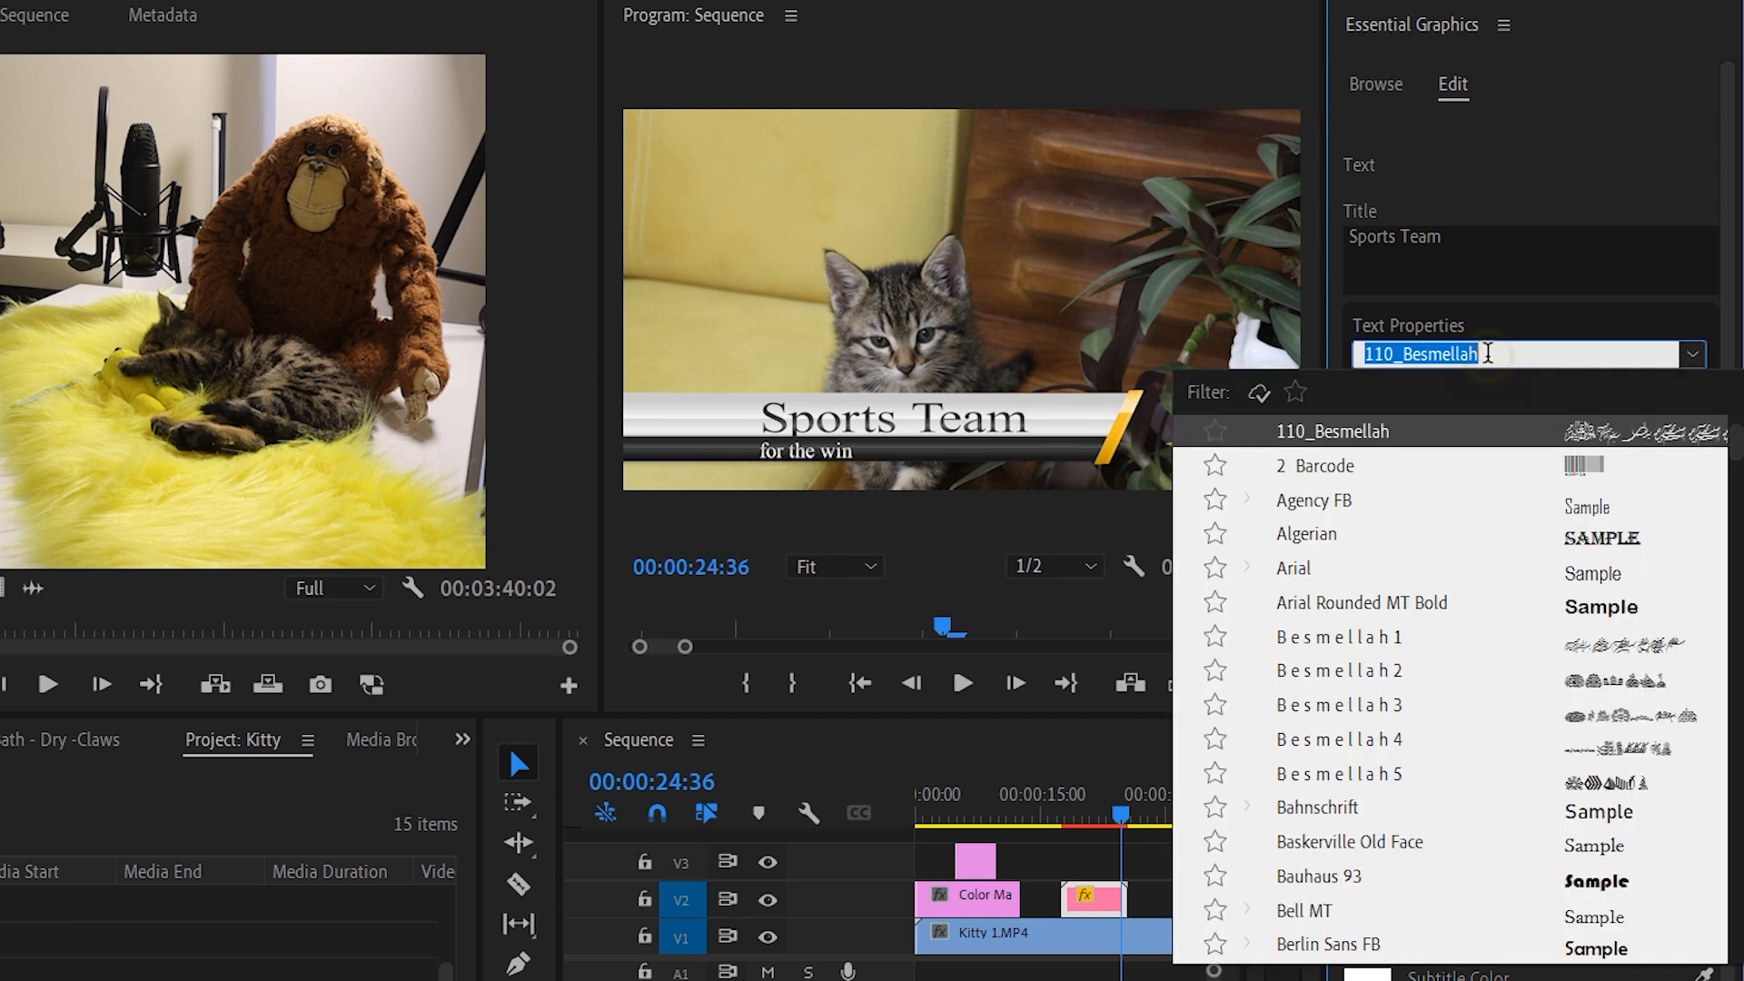
pyautogui.click(1297, 568)
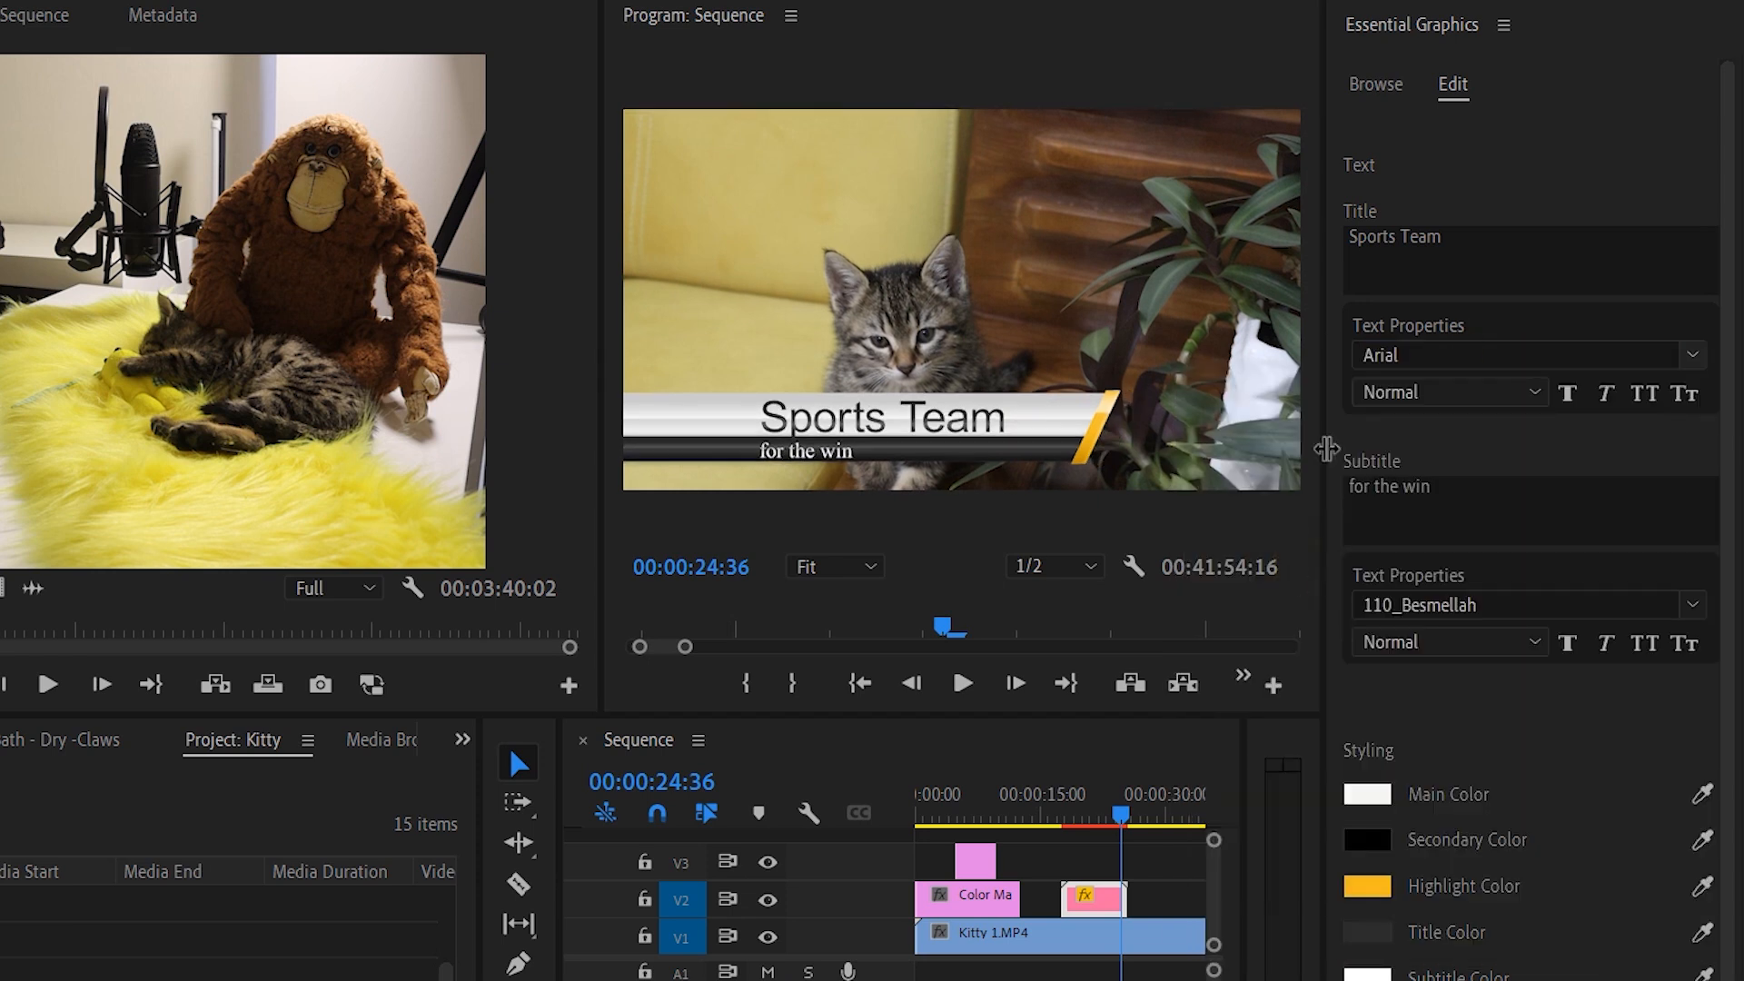
# Step: Replace the lower third's title with kitty and its subtitle with hall
pyautogui.click(1496, 252)
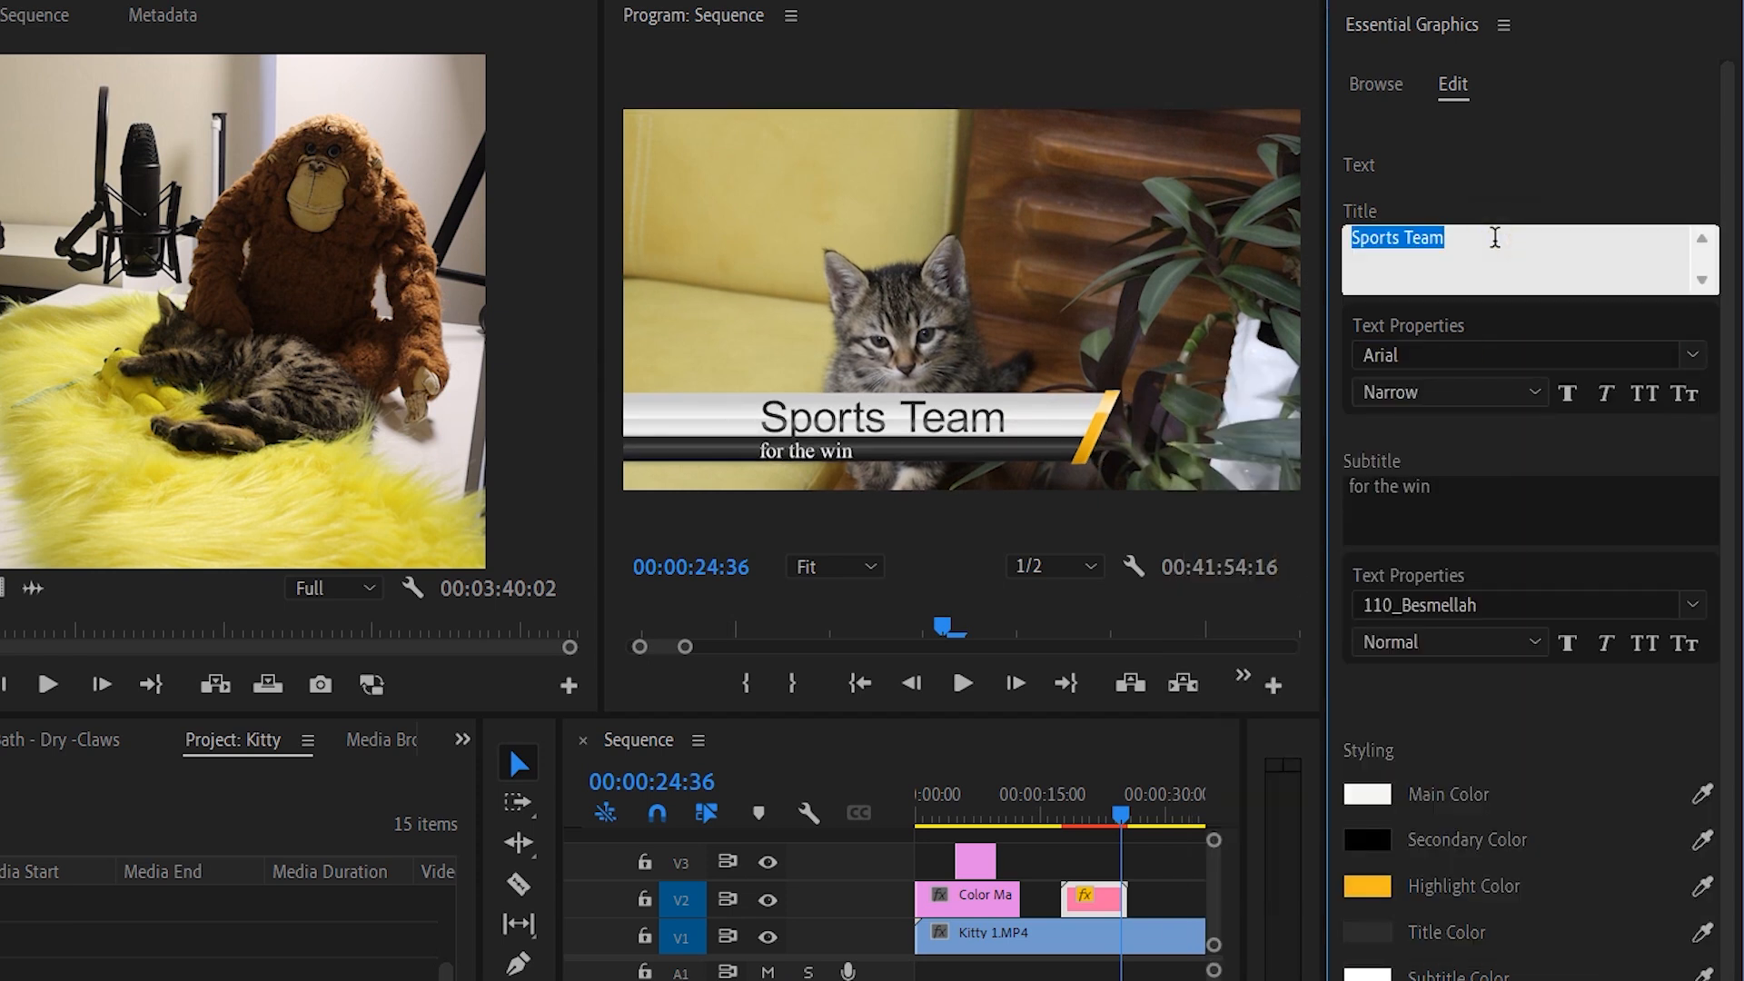
pyautogui.write('kitty')
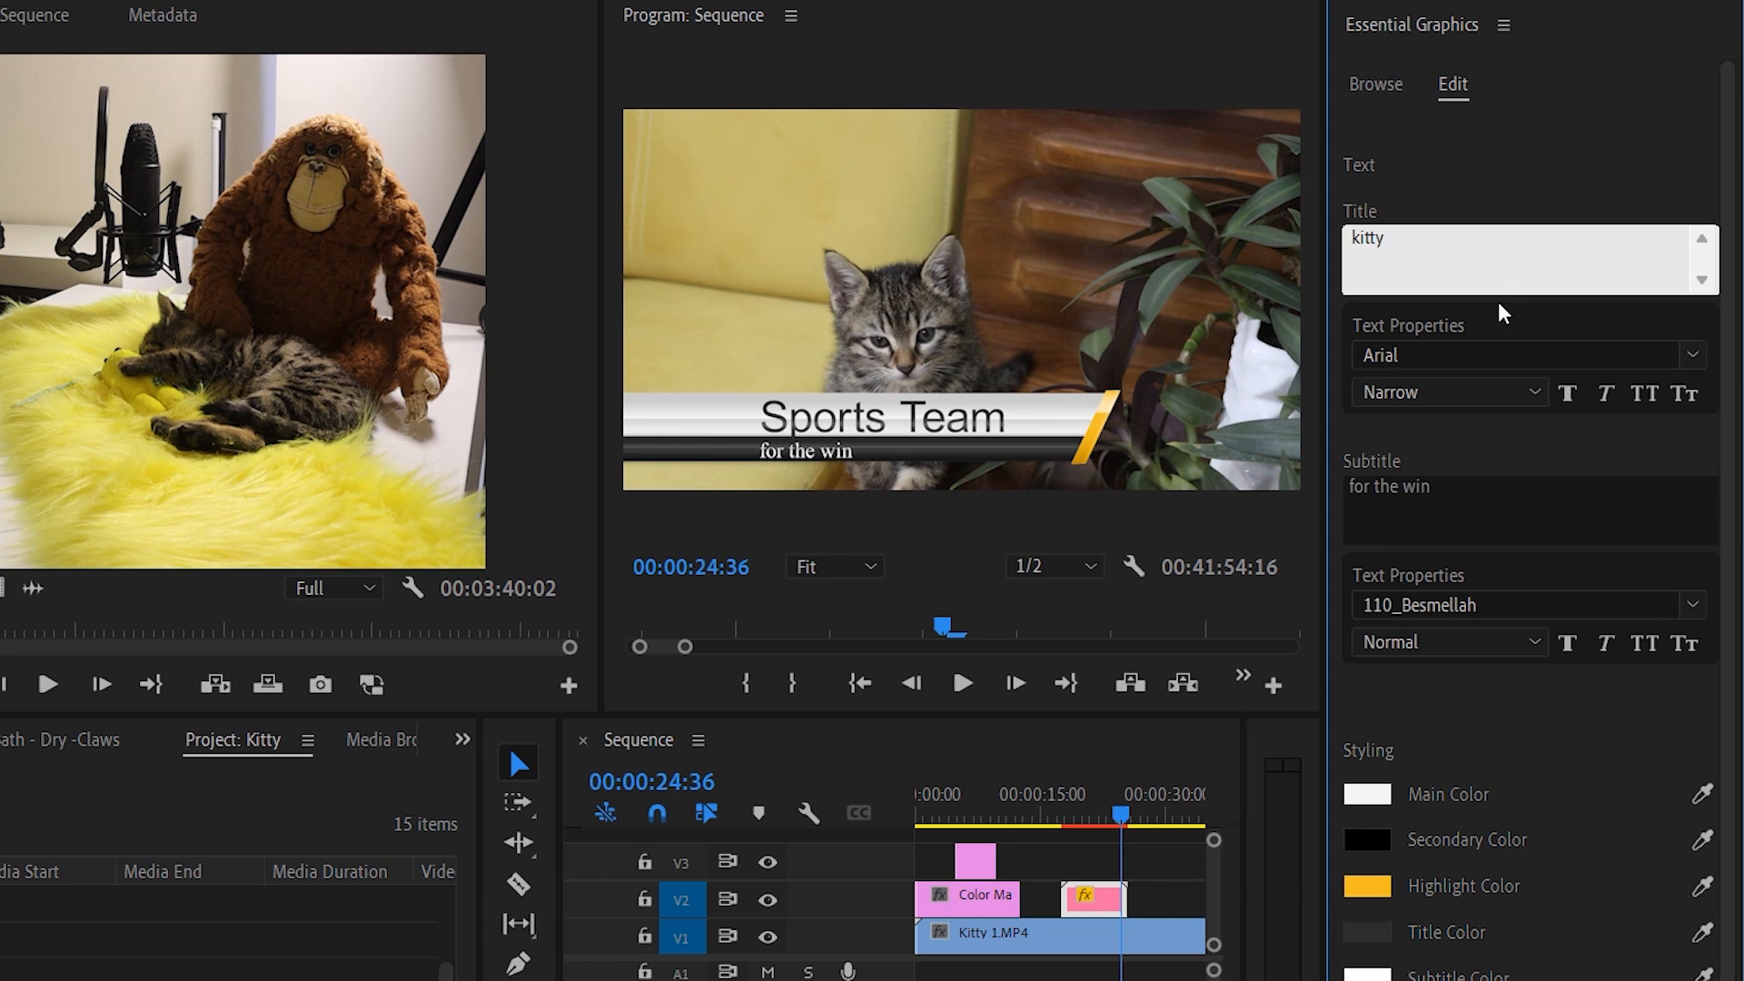
pyautogui.click(1462, 509)
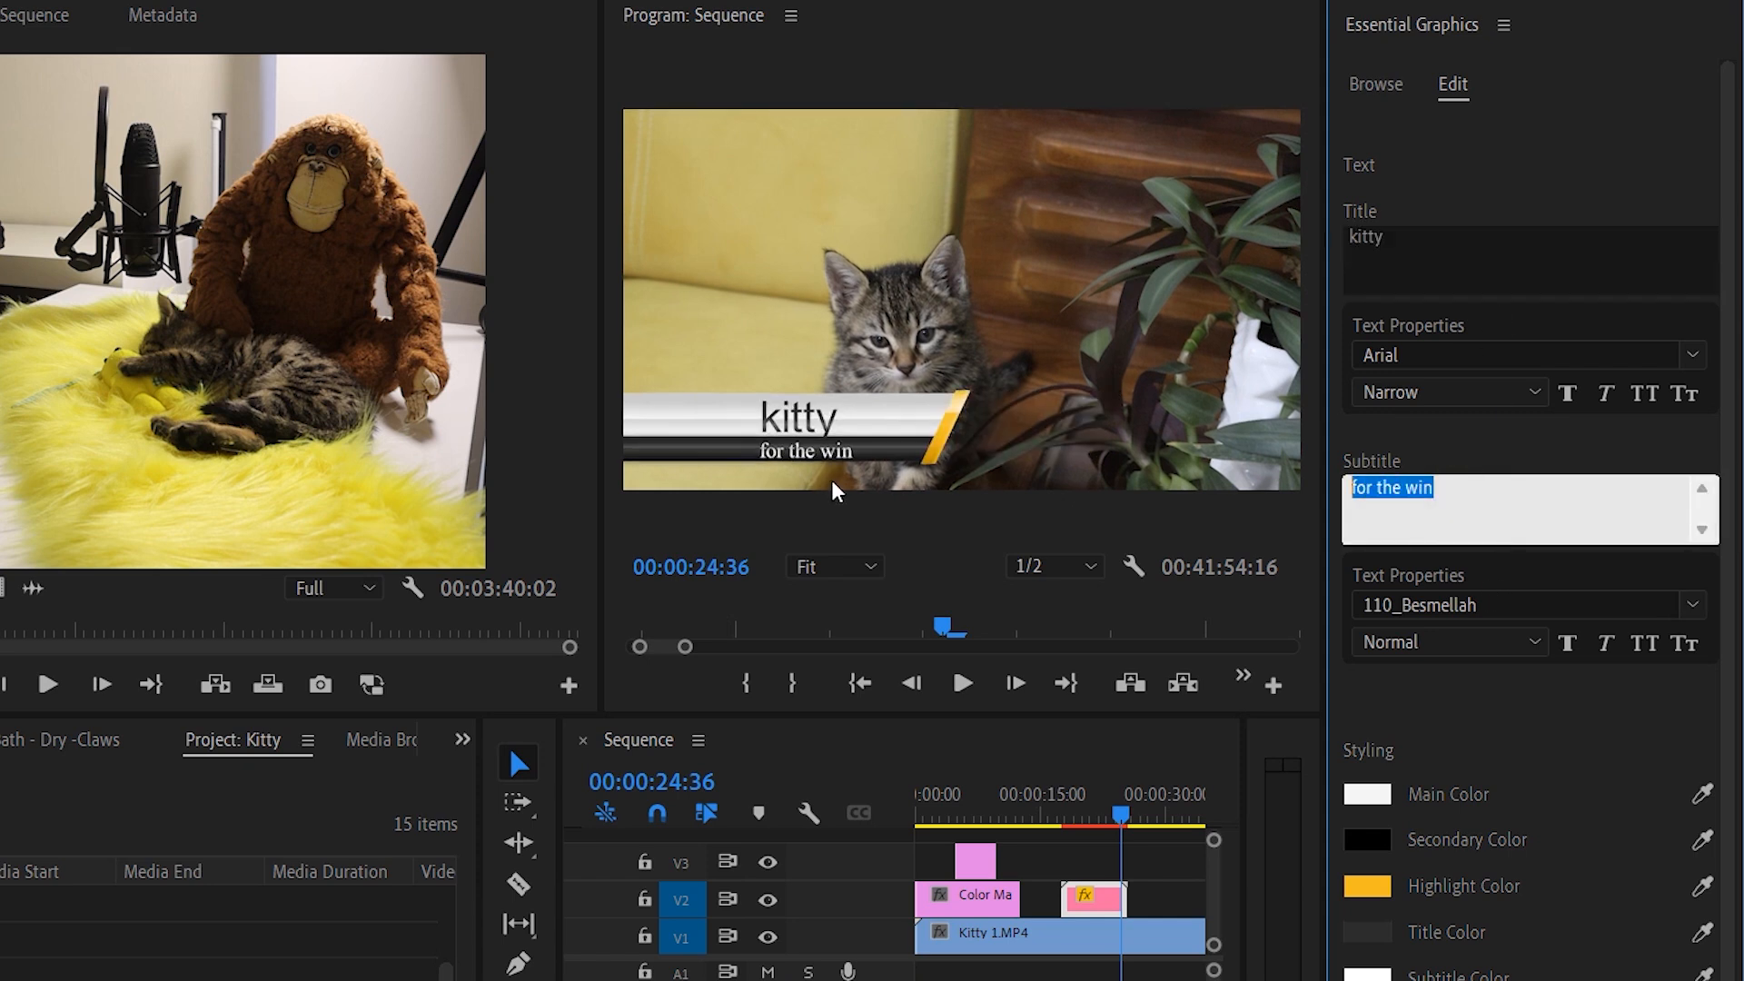
pyautogui.write('hall')
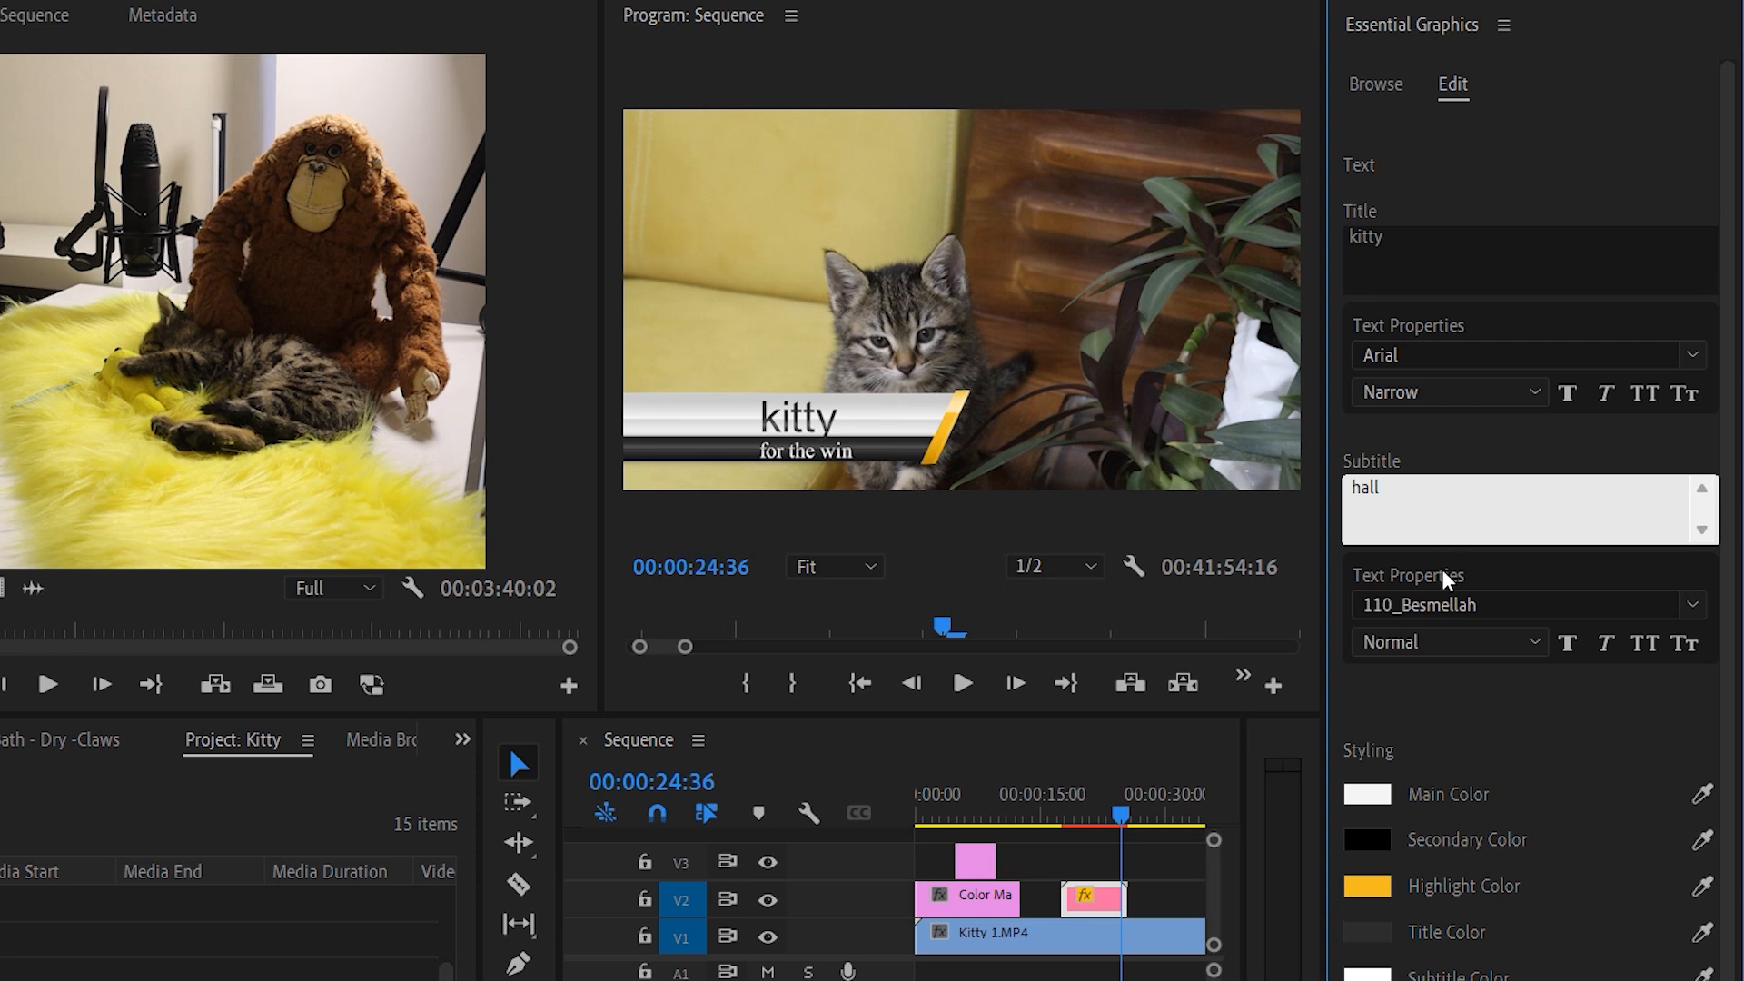
# Step: Make the lower third's subtitle faux bold and change its font to Bauhaus 93
pyautogui.click(1566, 644)
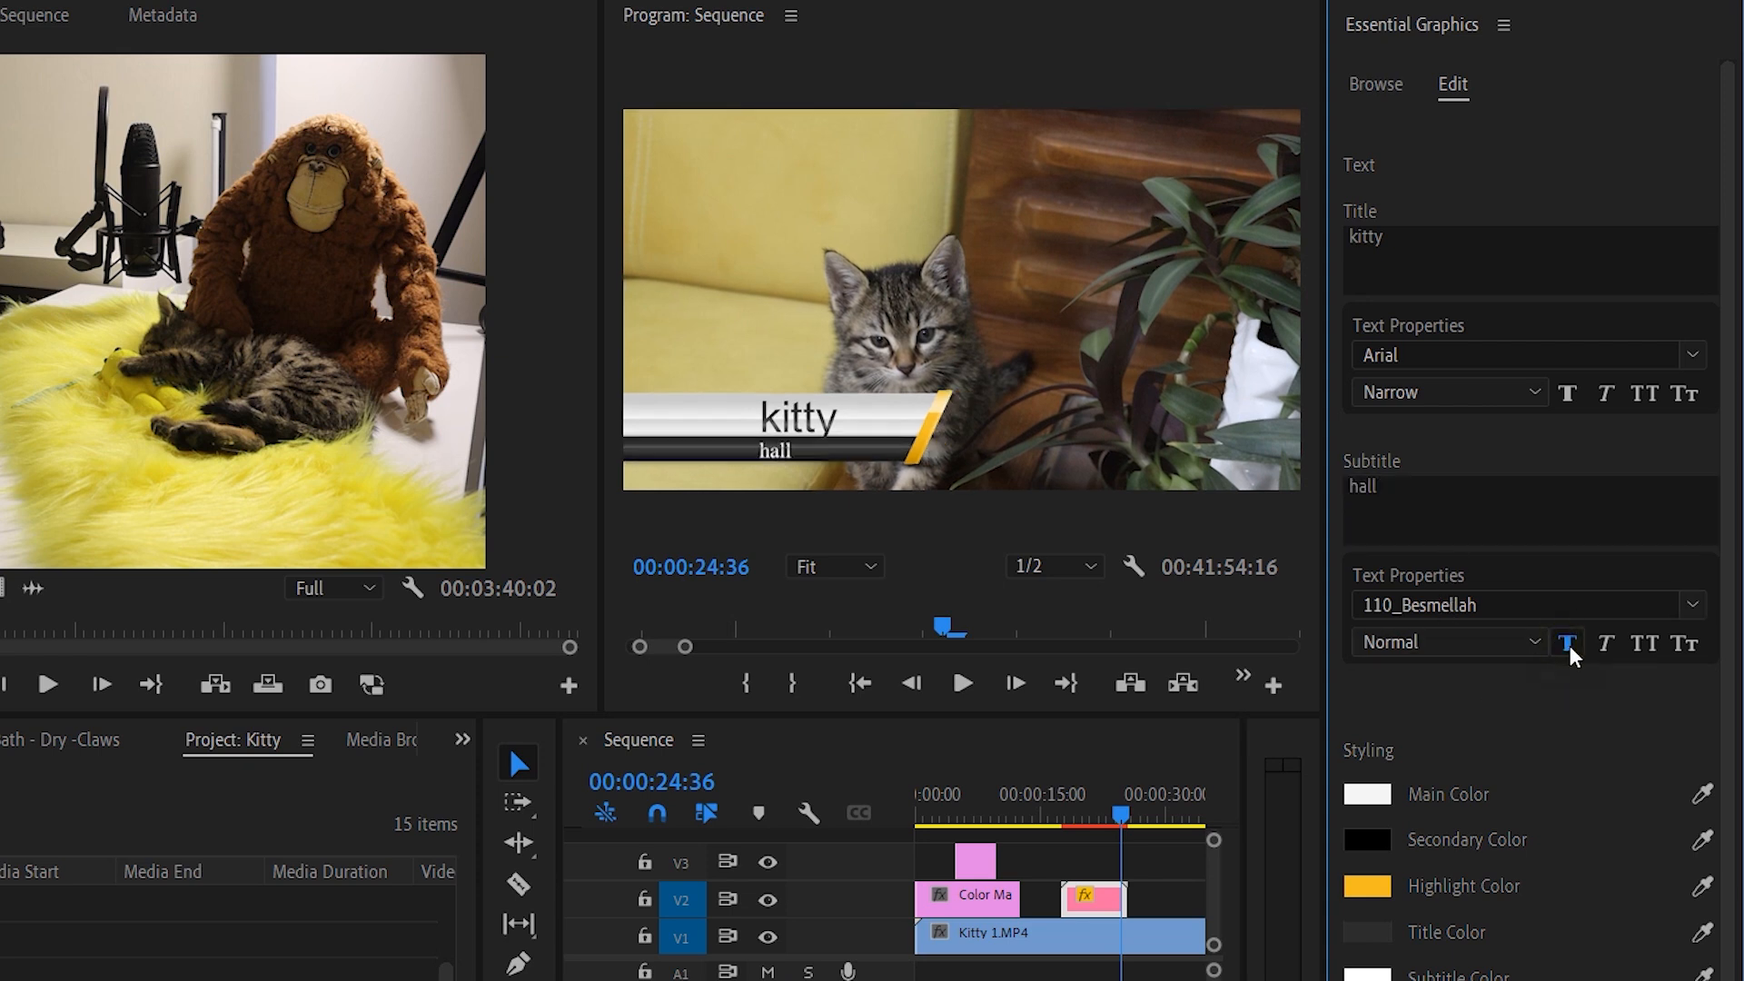
pyautogui.click(1491, 646)
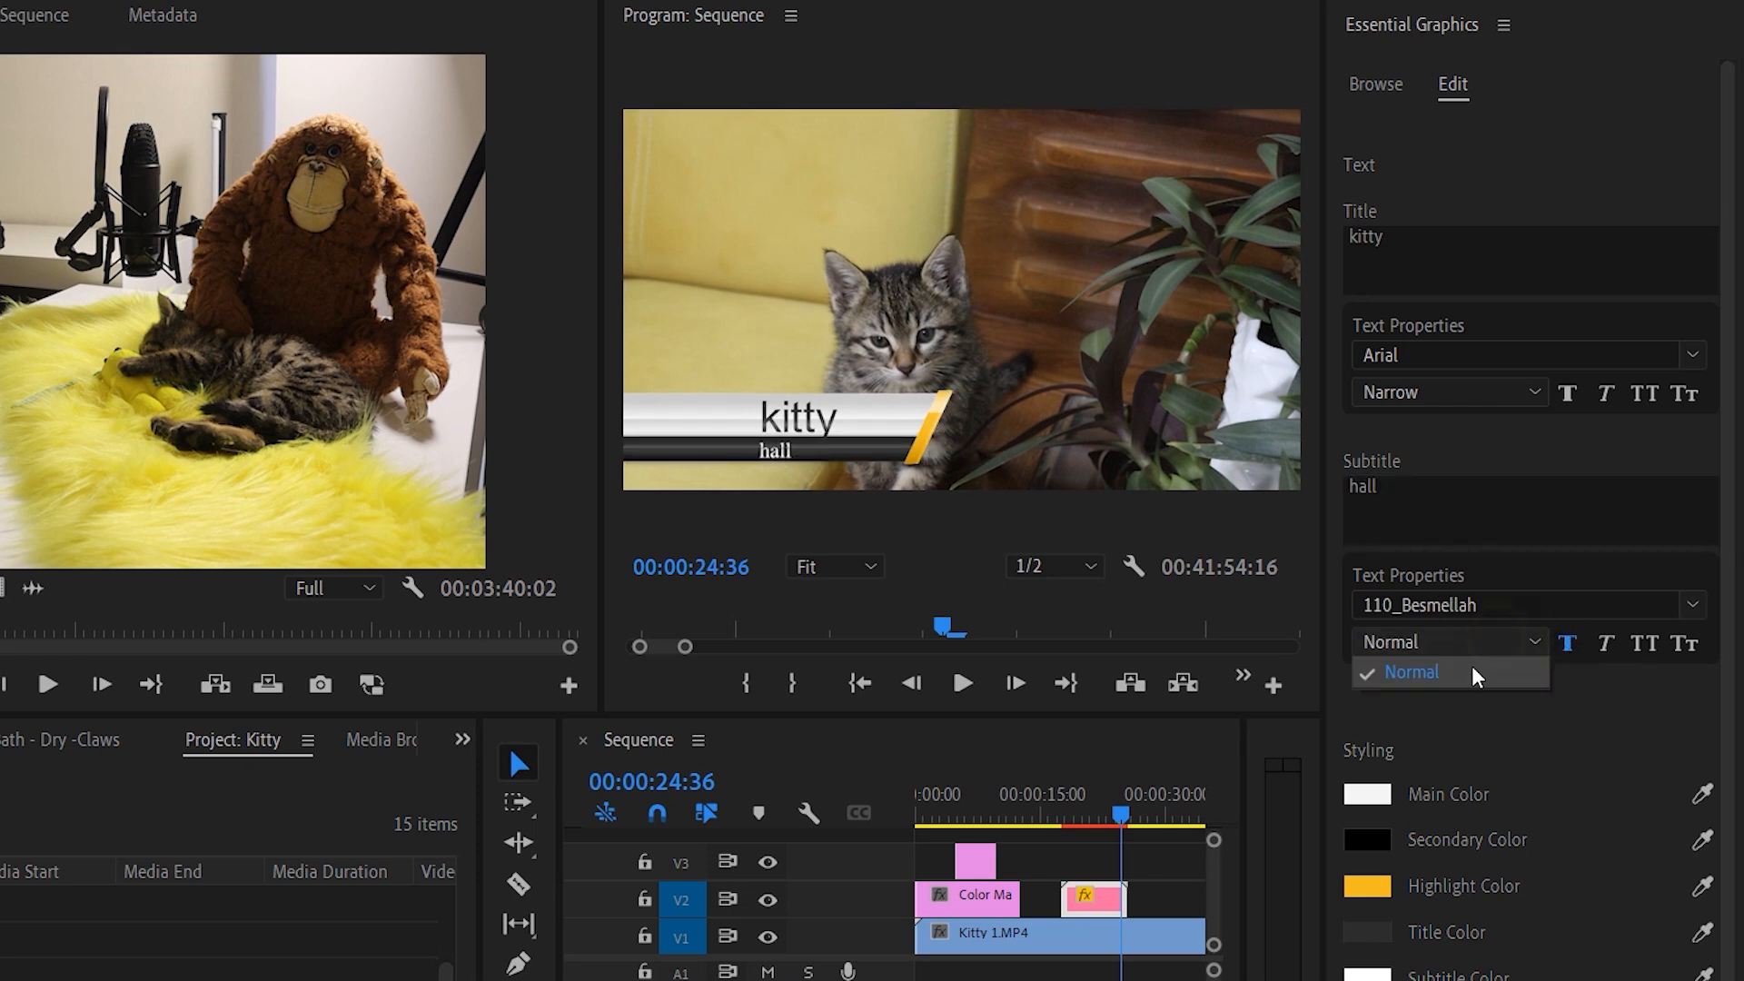
pyautogui.click(1491, 606)
pyautogui.click(1589, 506)
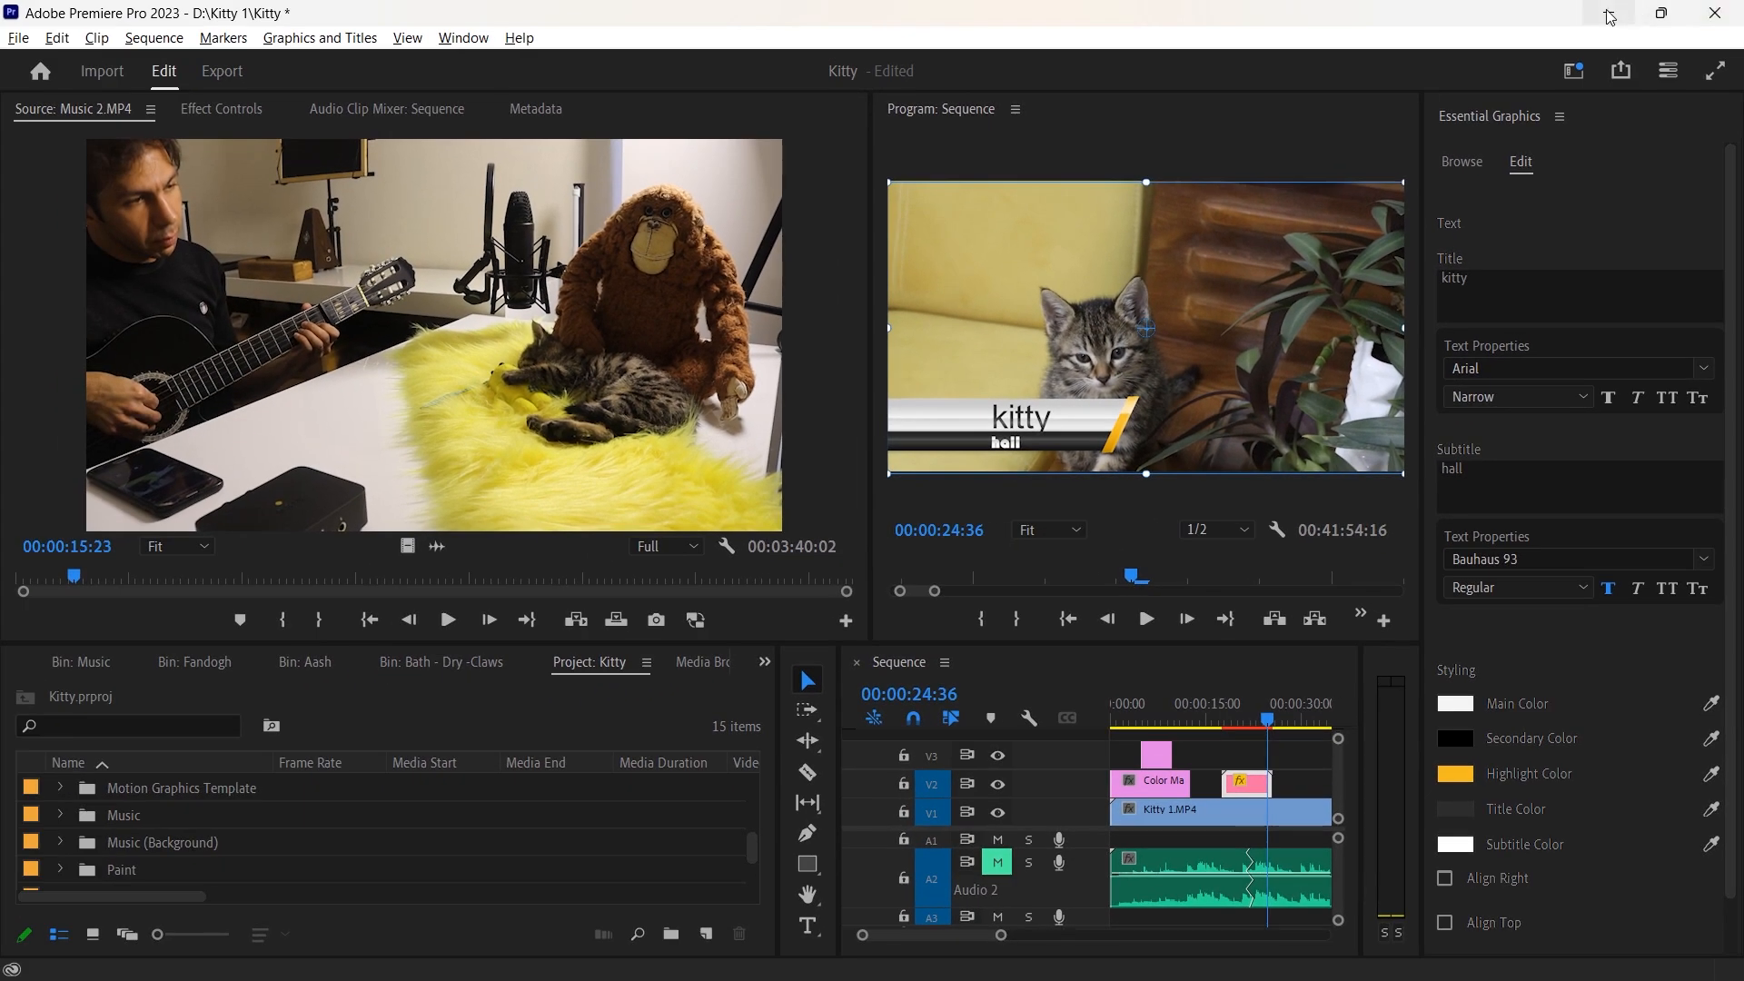
# Step: Minimize Premiere Pro and open the Windows display settings from the desktop
pyautogui.click(1610, 17)
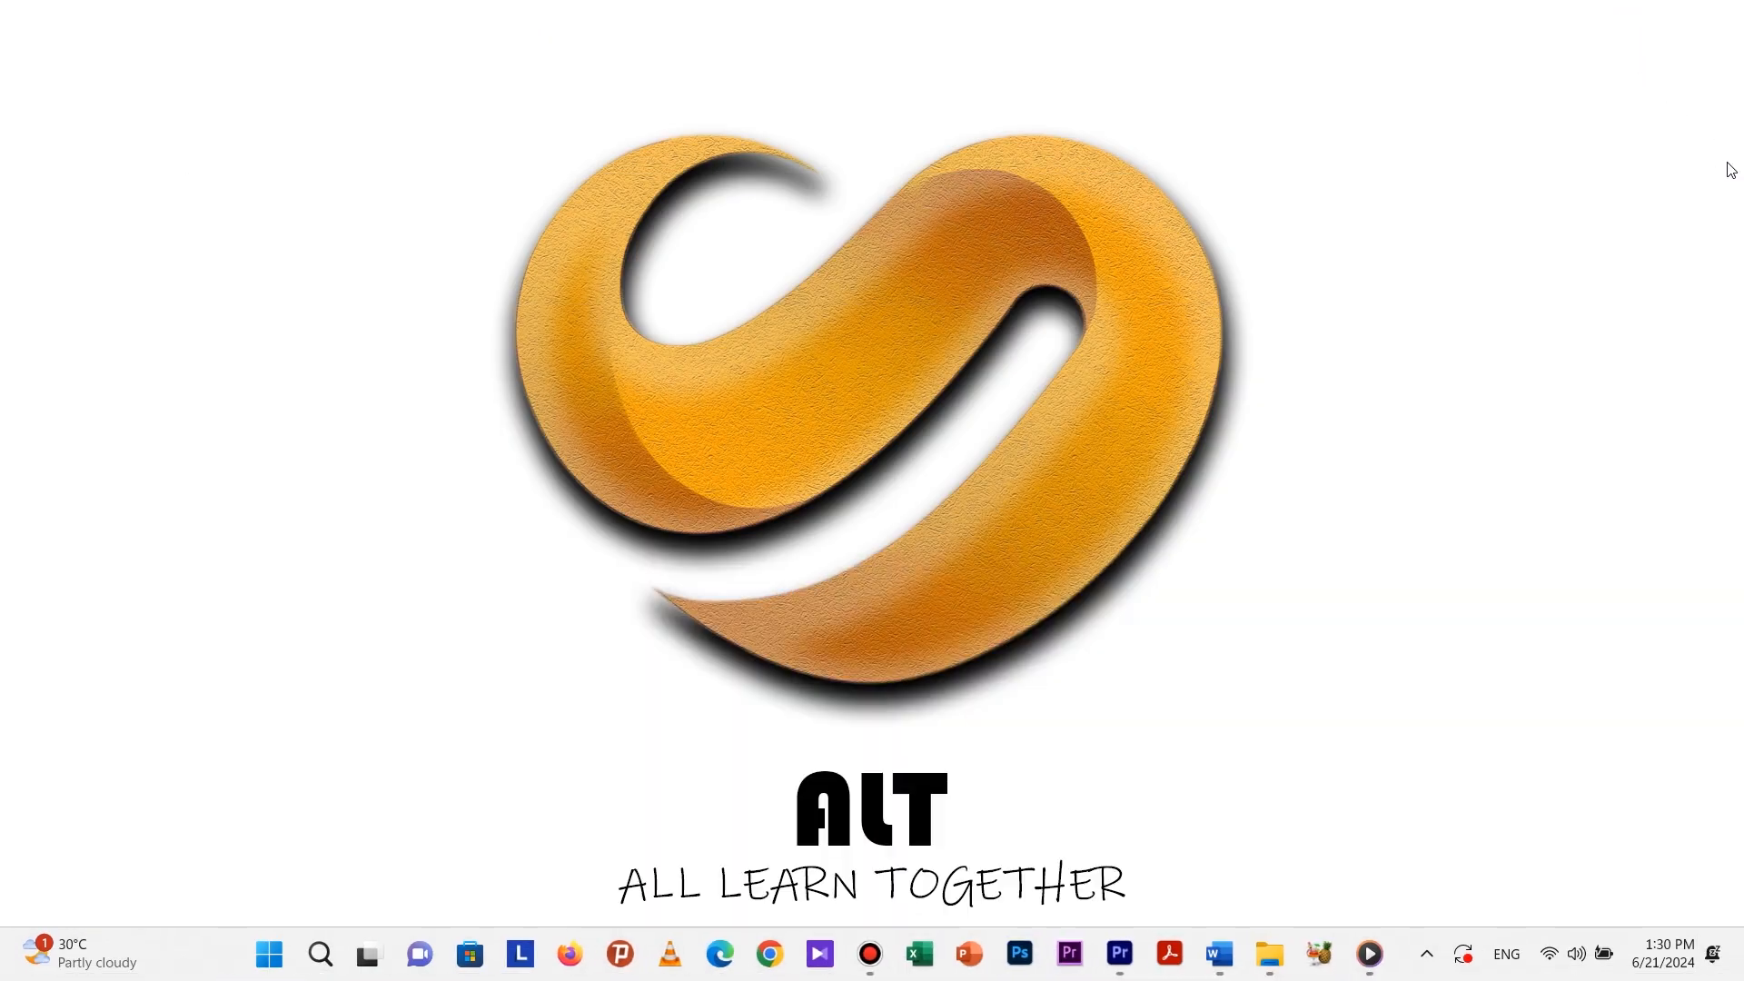
pyautogui.rightClick(1310, 242)
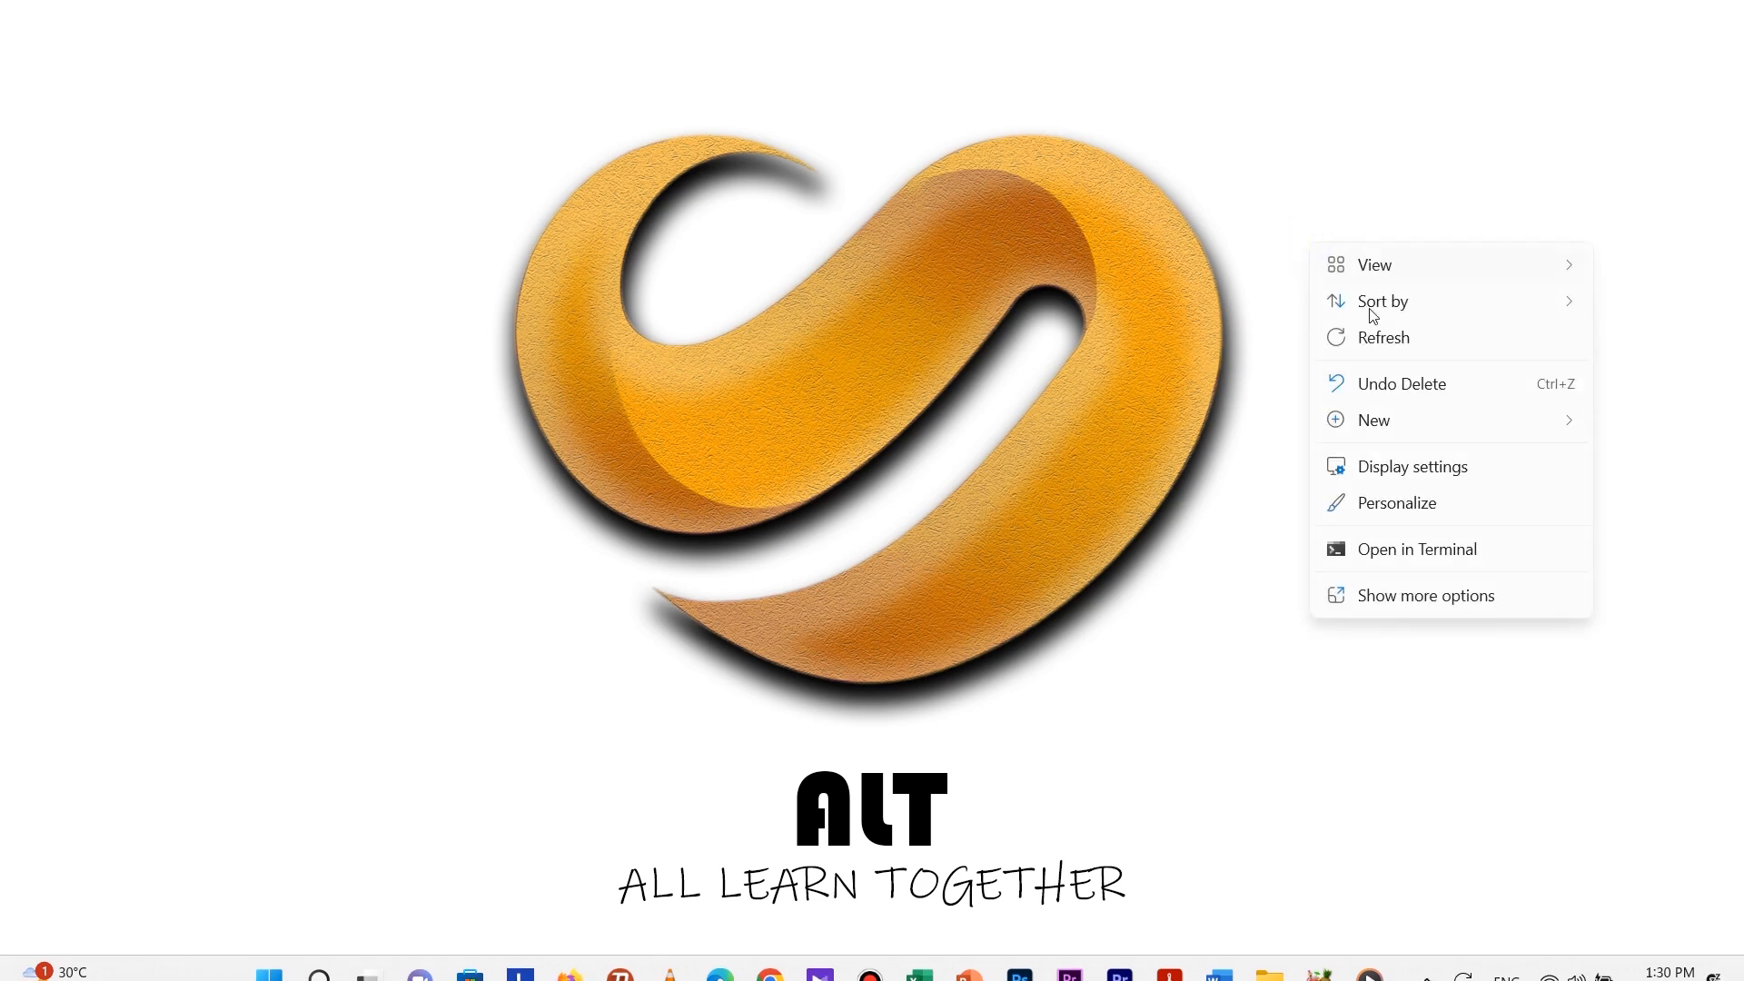
pyautogui.click(1407, 473)
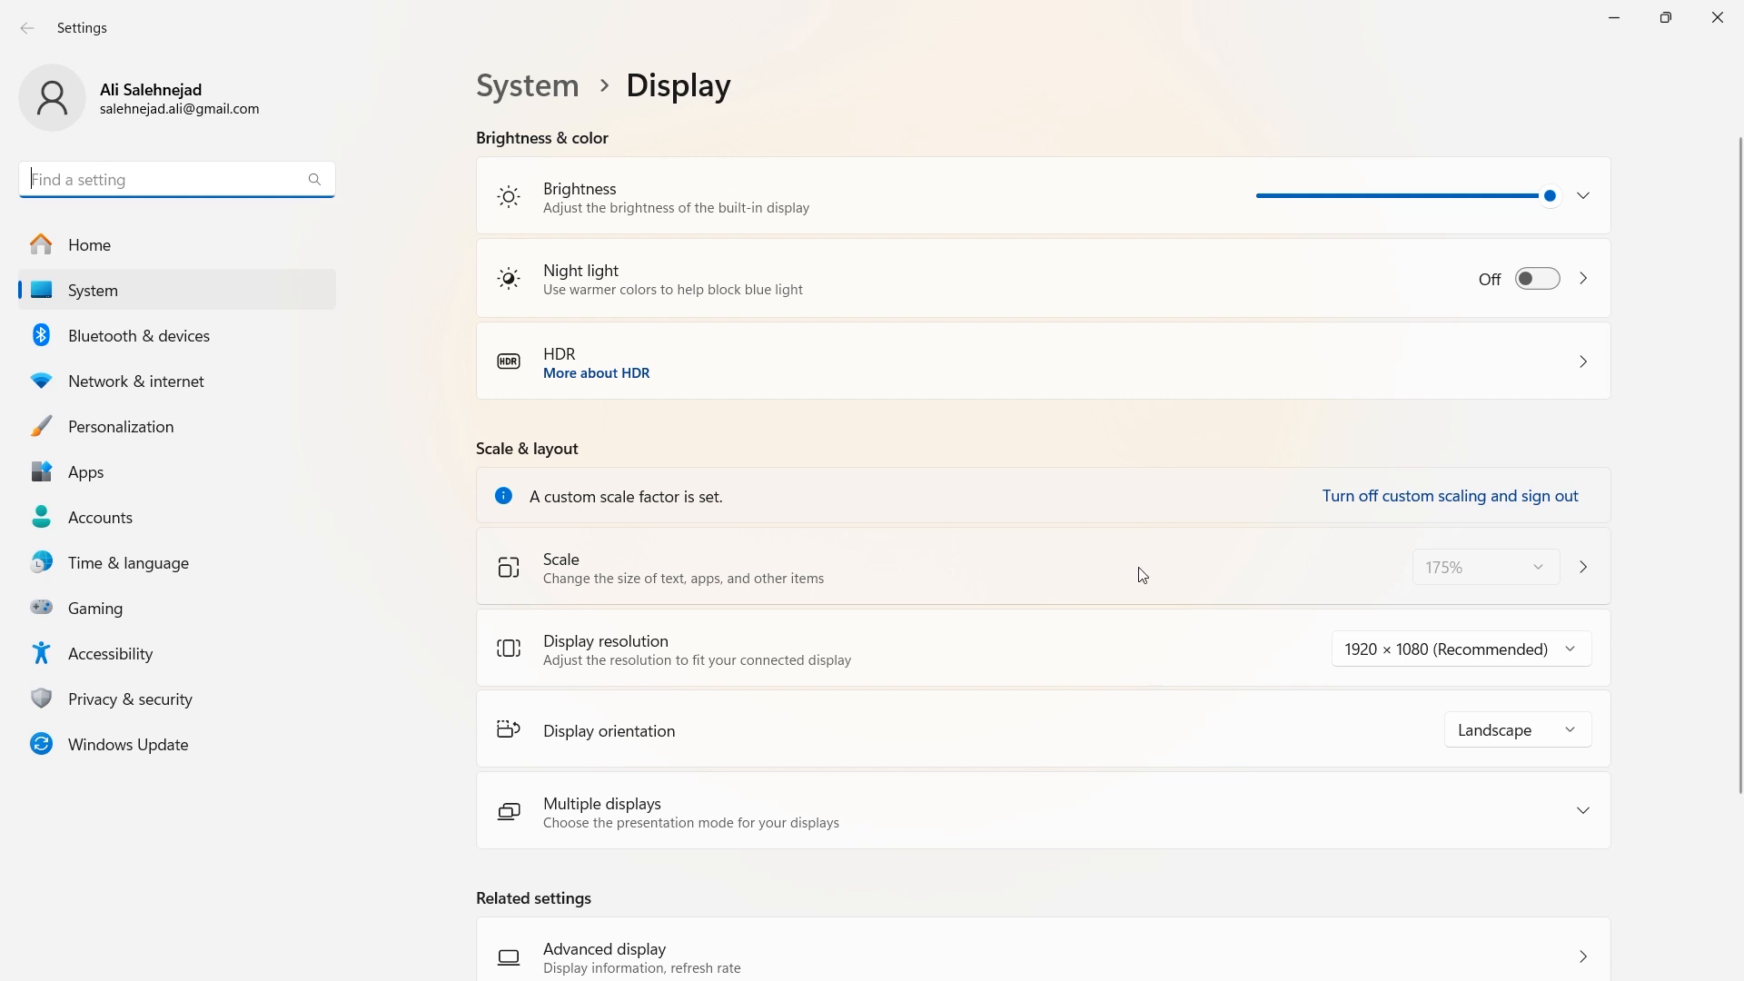
# Step: Set the Windows custom display scaling to 100% and apply it
pyautogui.click(1582, 568)
pyautogui.click(1390, 311)
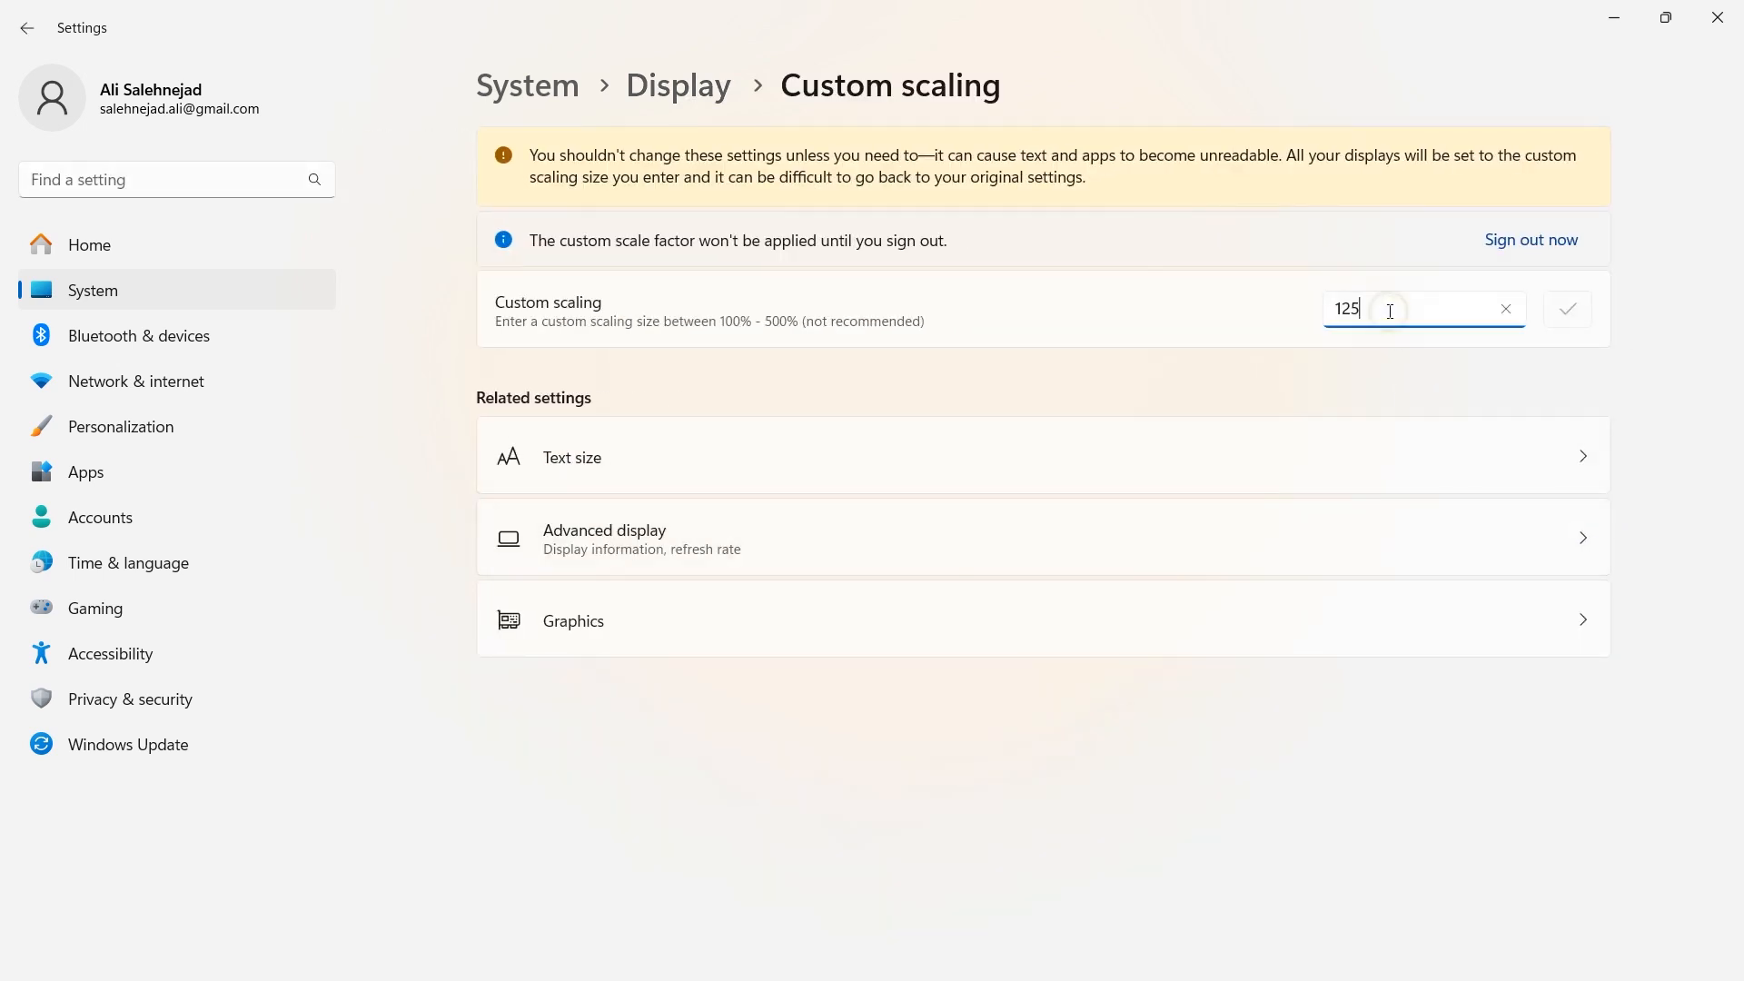
pyautogui.doubleClick(1390, 310)
pyautogui.write('100')
pyautogui.click(1568, 313)
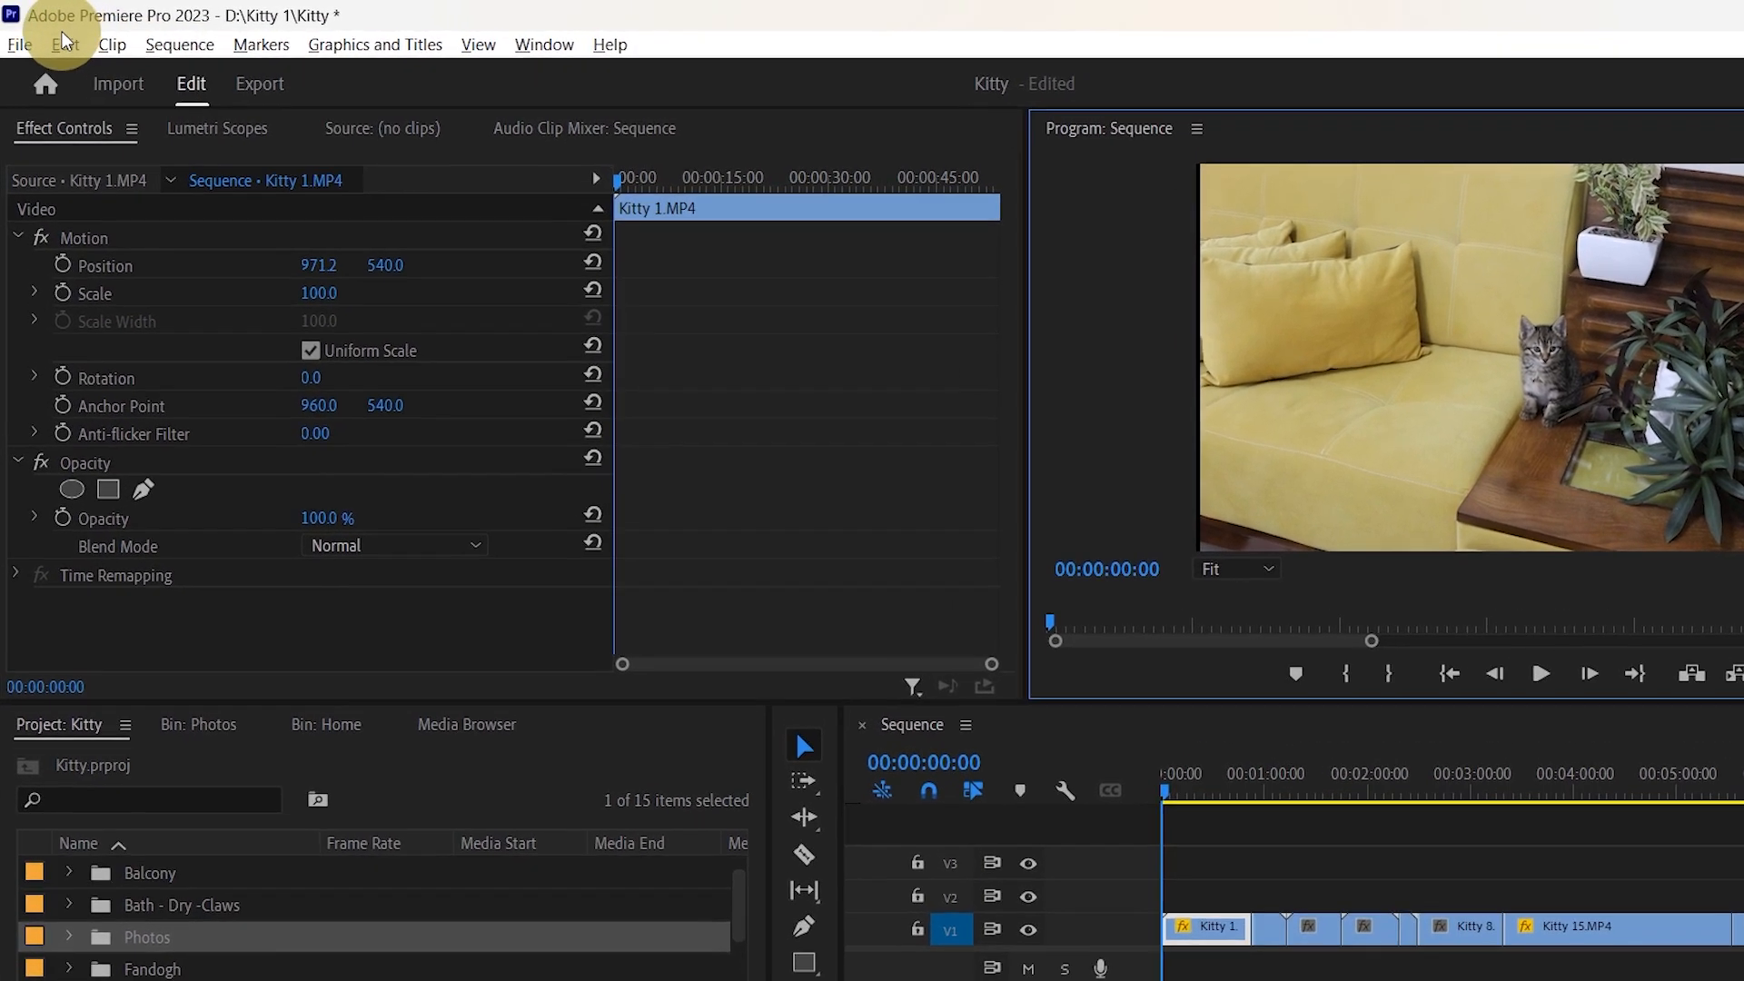
# Step: Review the Timeline preferences in Premiere Pro, including the still image default duration, and close them
pyautogui.click(57, 37)
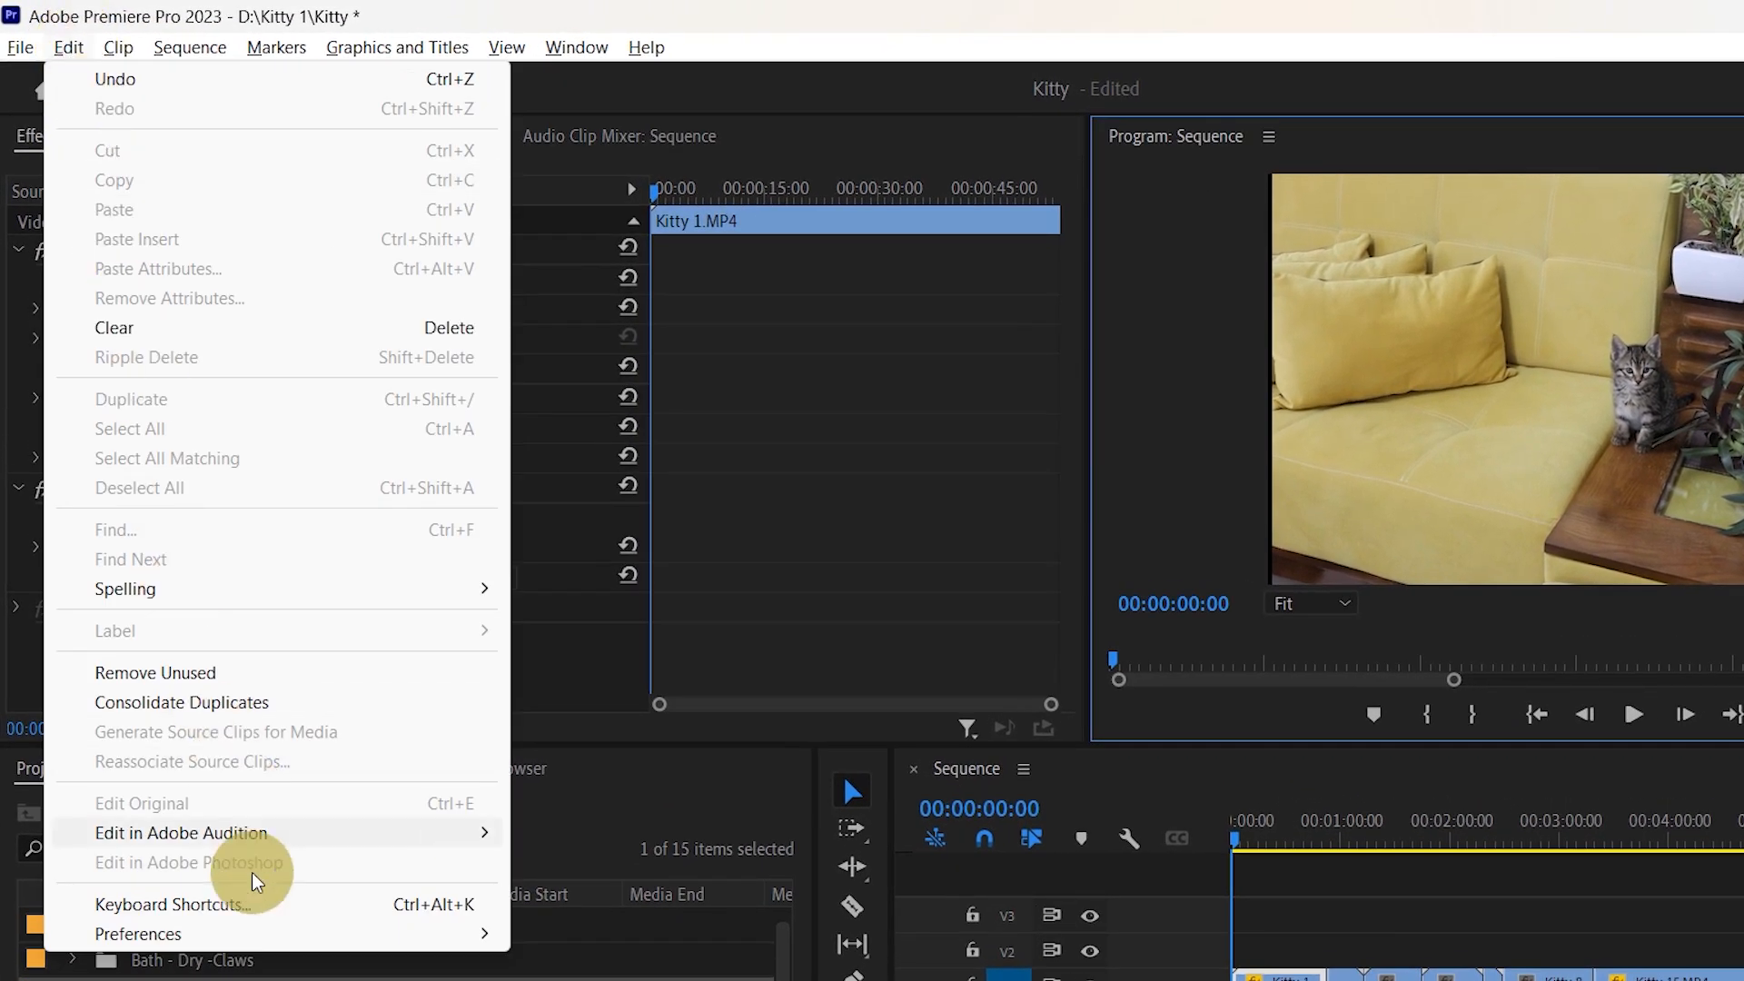
pyautogui.moveTo(247, 940)
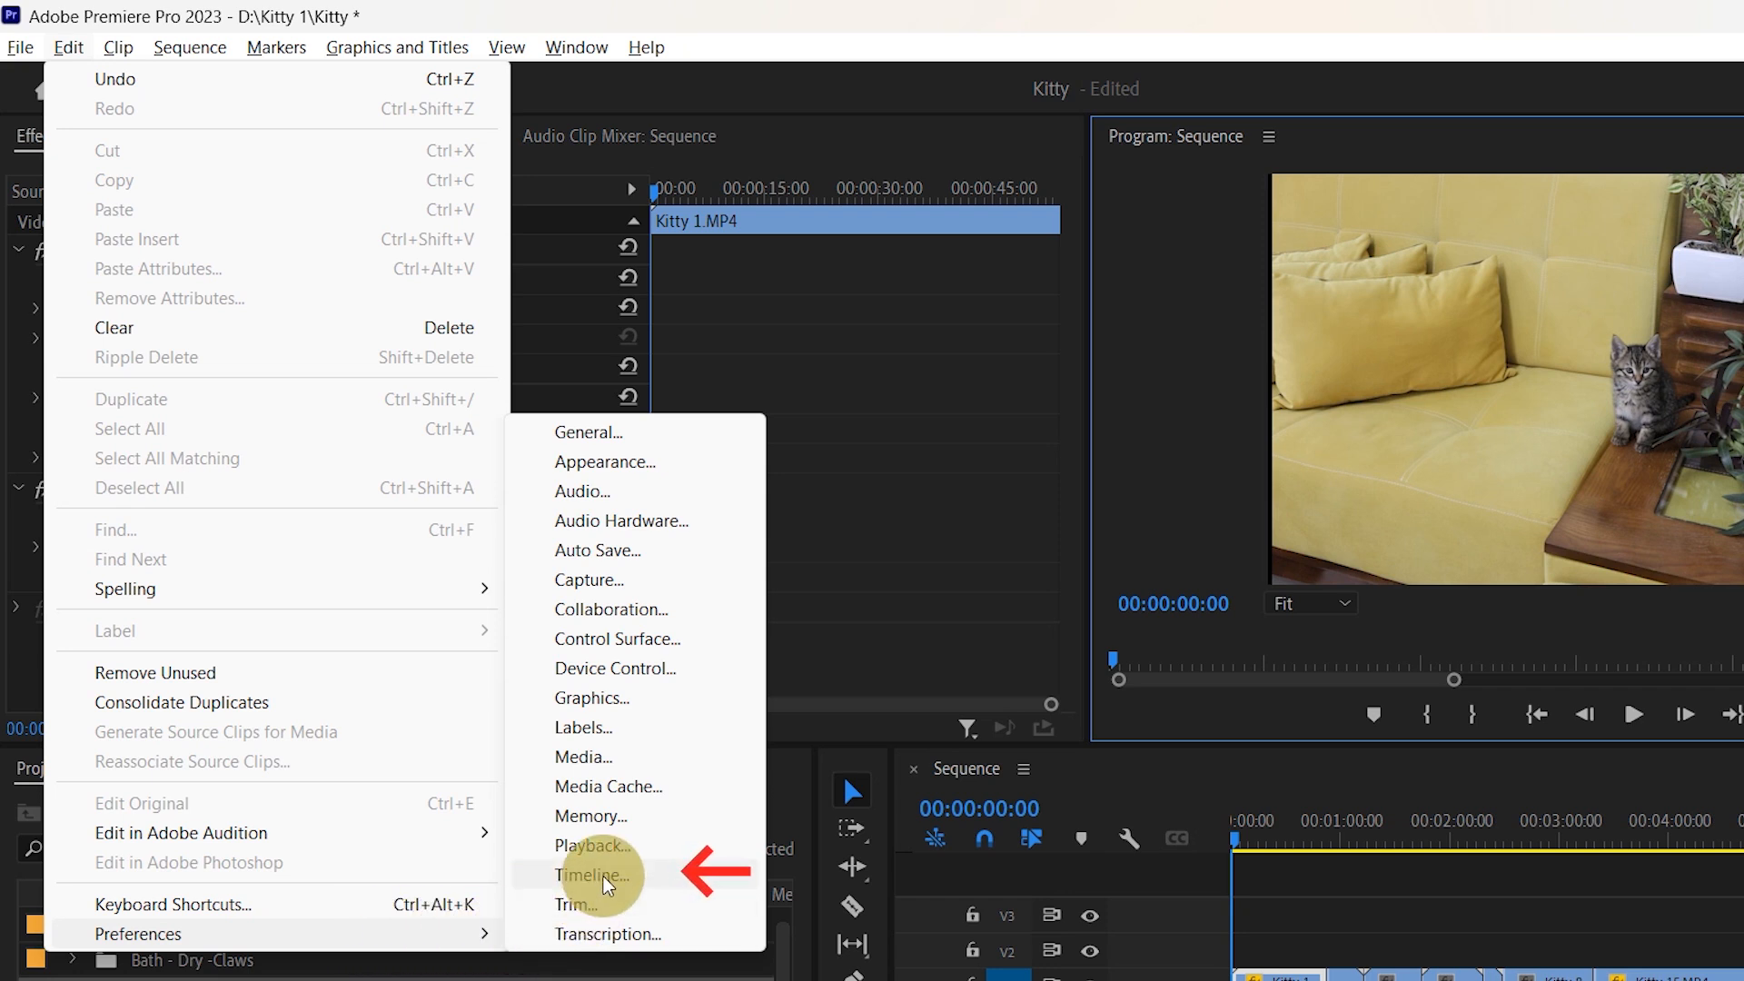
pyautogui.click(667, 883)
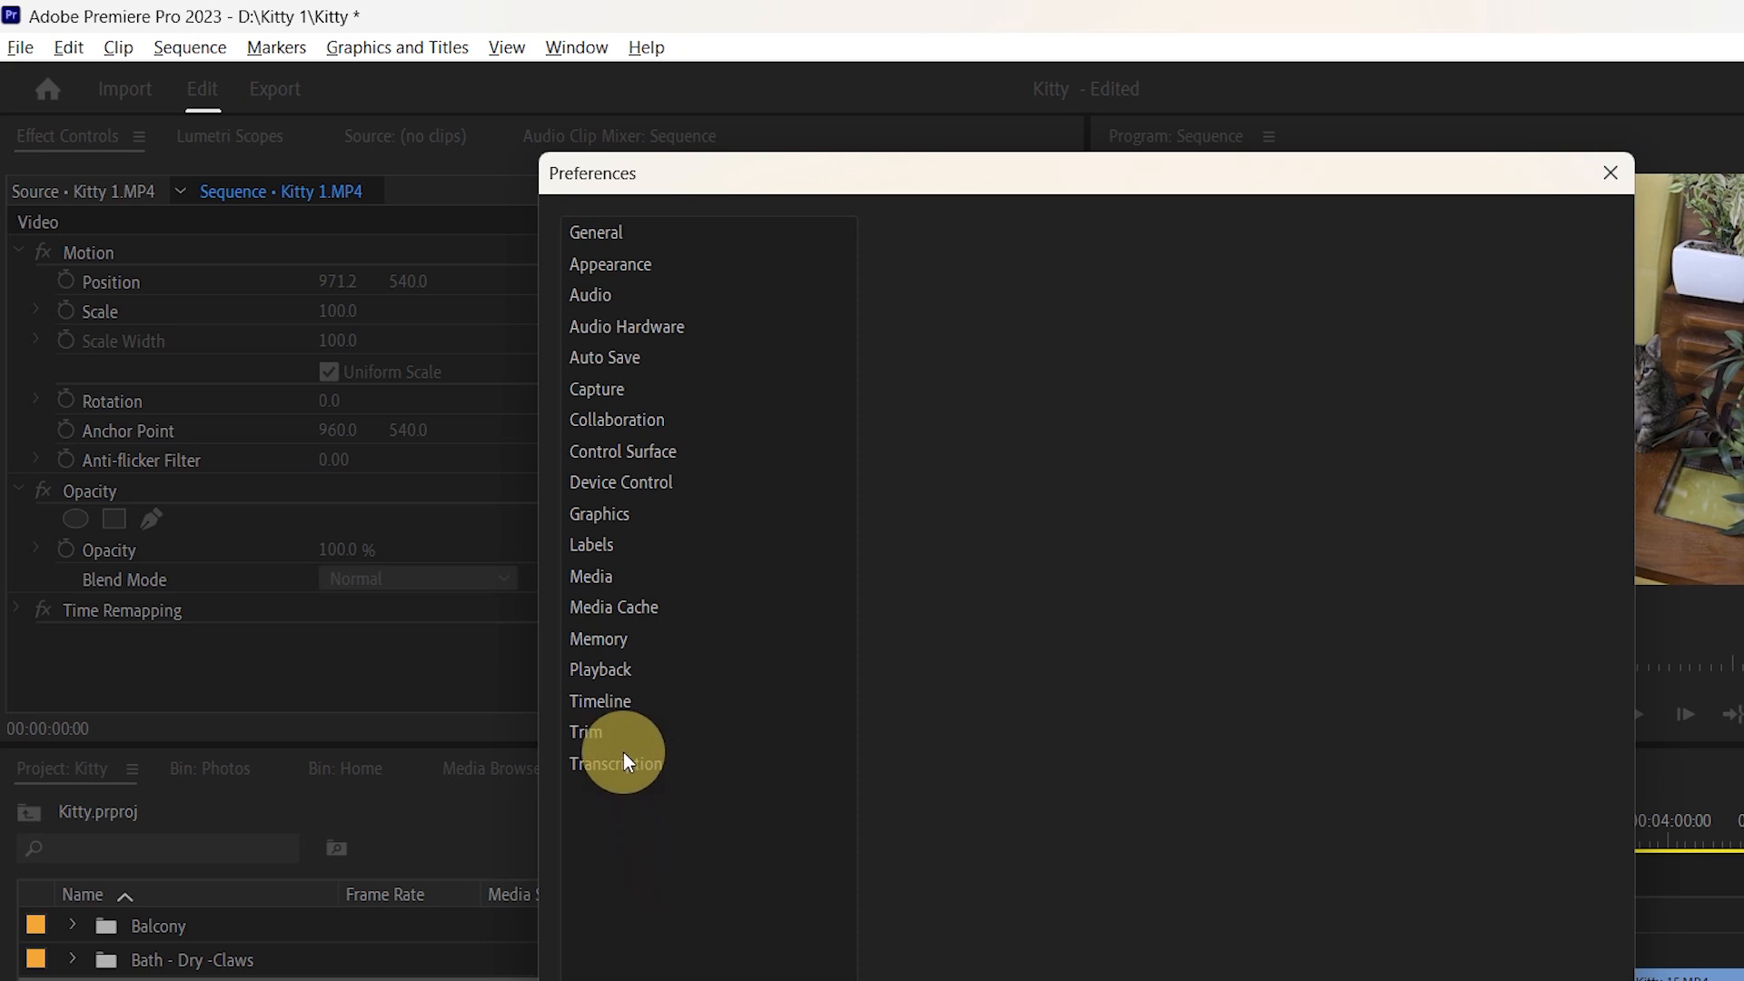
pyautogui.click(613, 705)
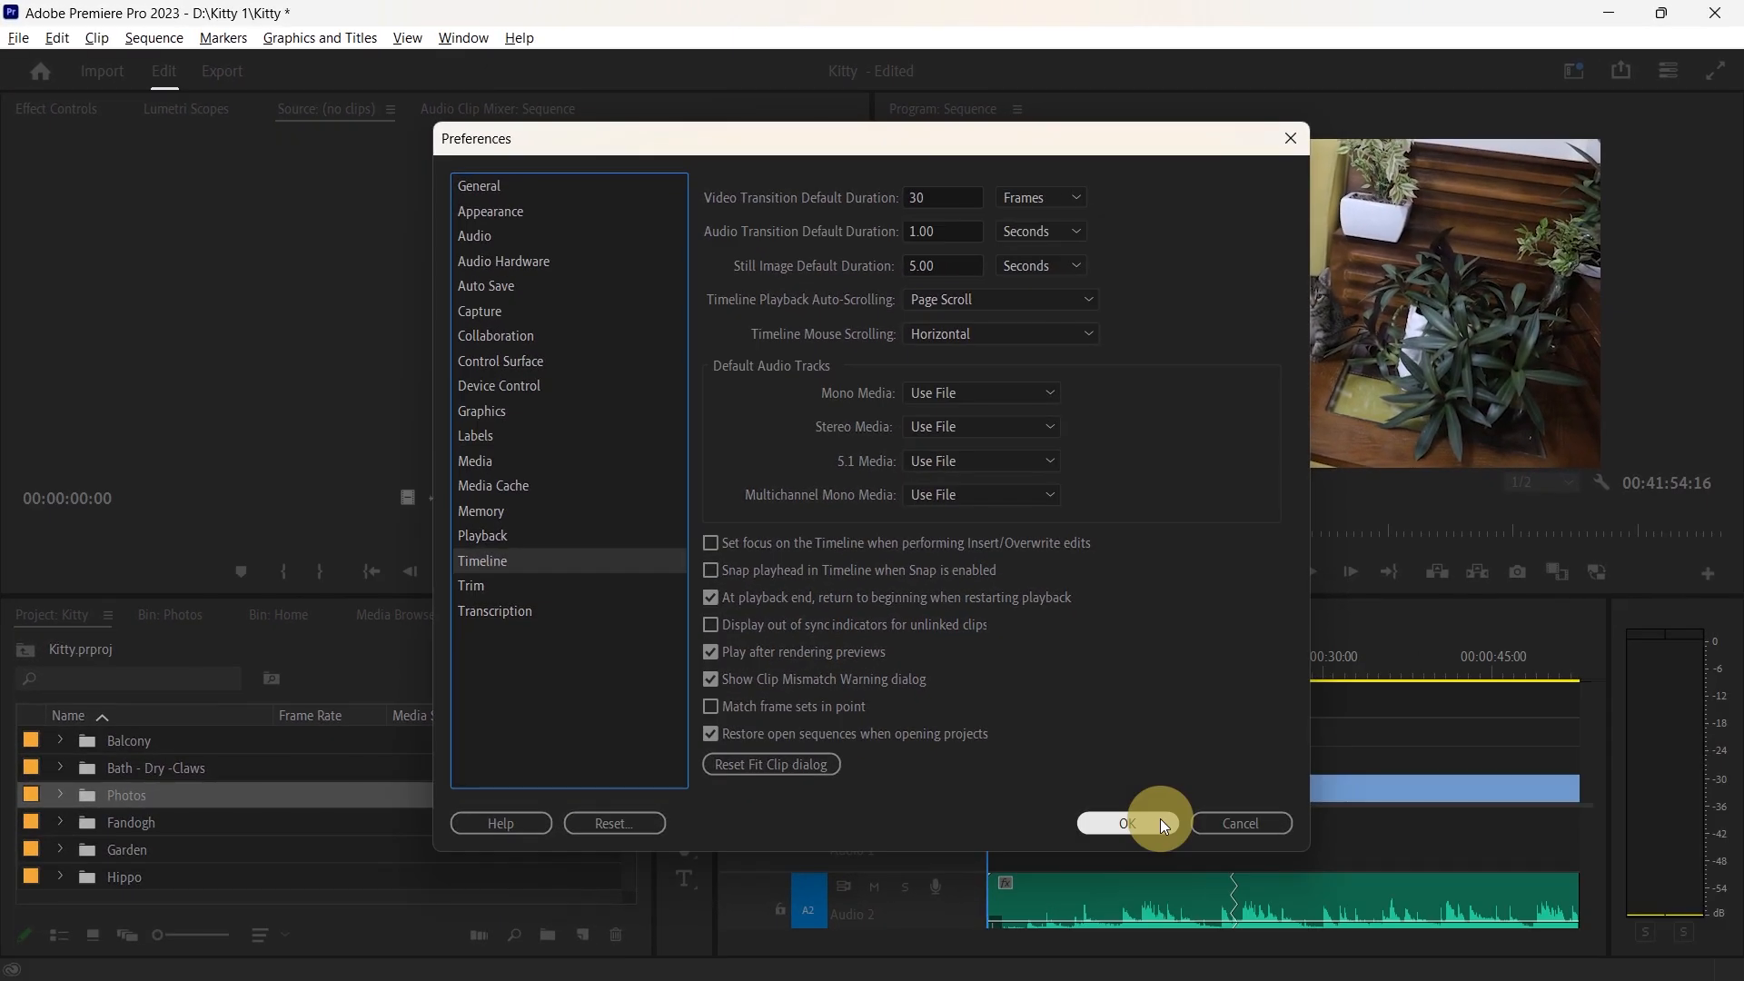
pyautogui.click(1128, 823)
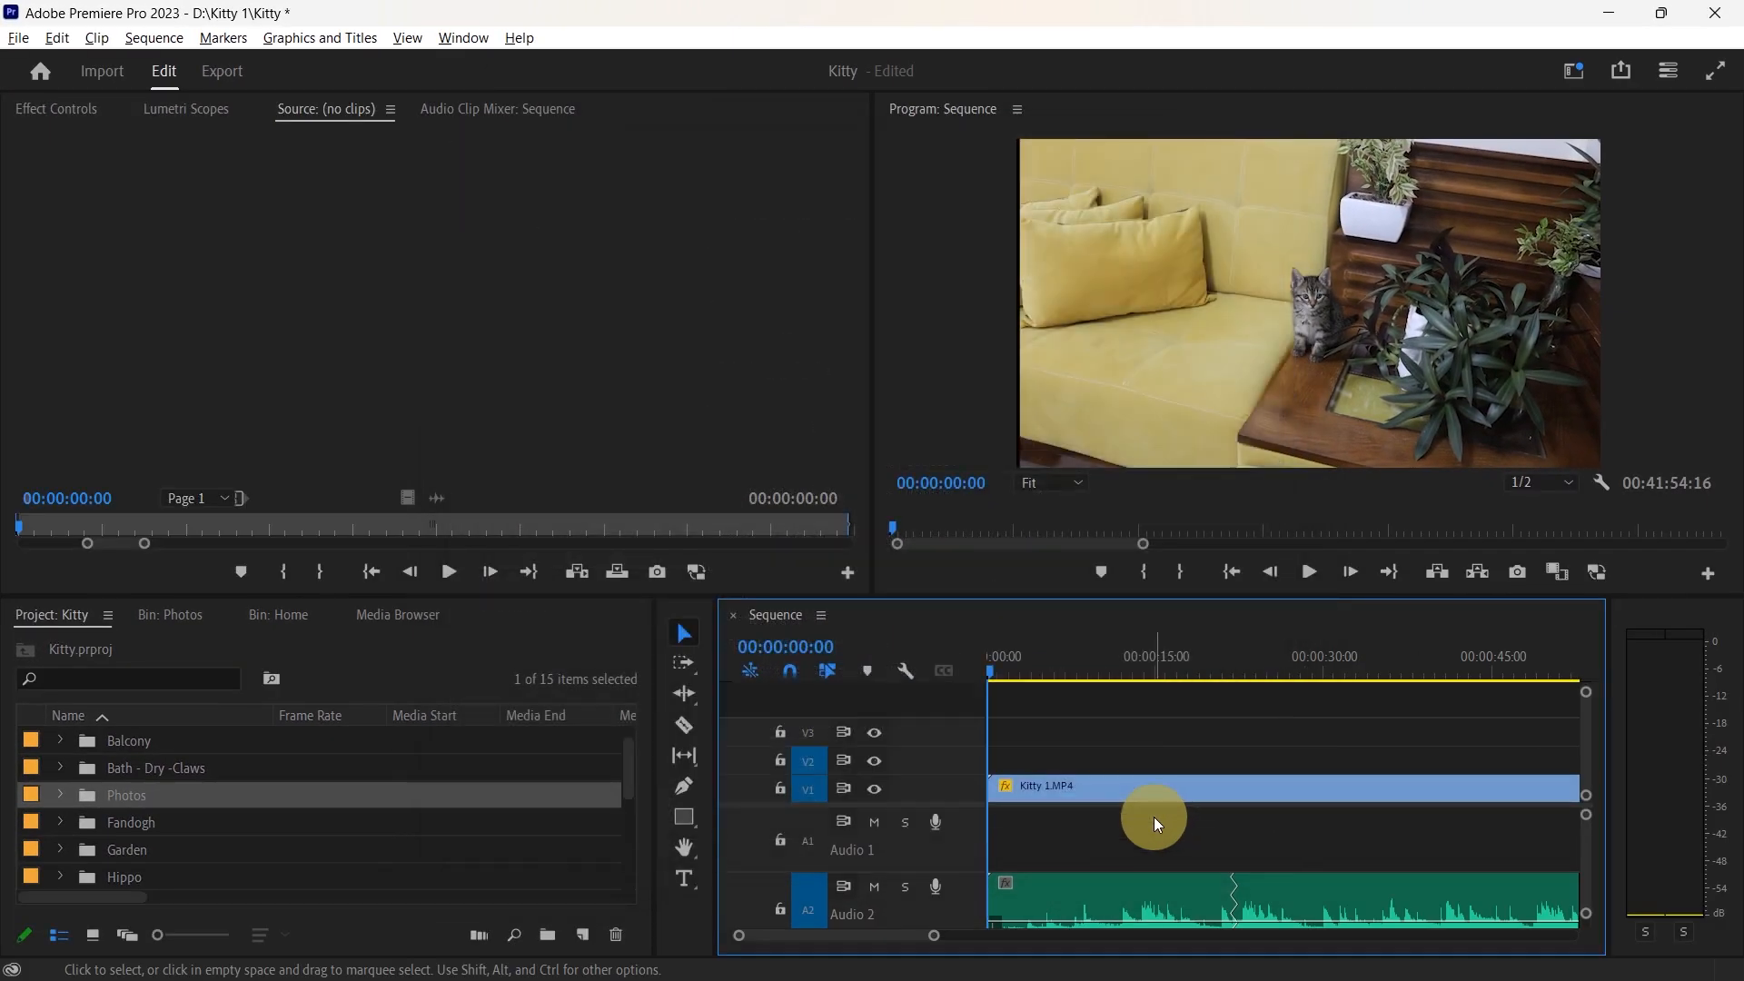
# Step: Open the Photos bin, select all four Firefly ALT photos, and place them on V2 at the start of the sequence
pyautogui.doubleClick(128, 805)
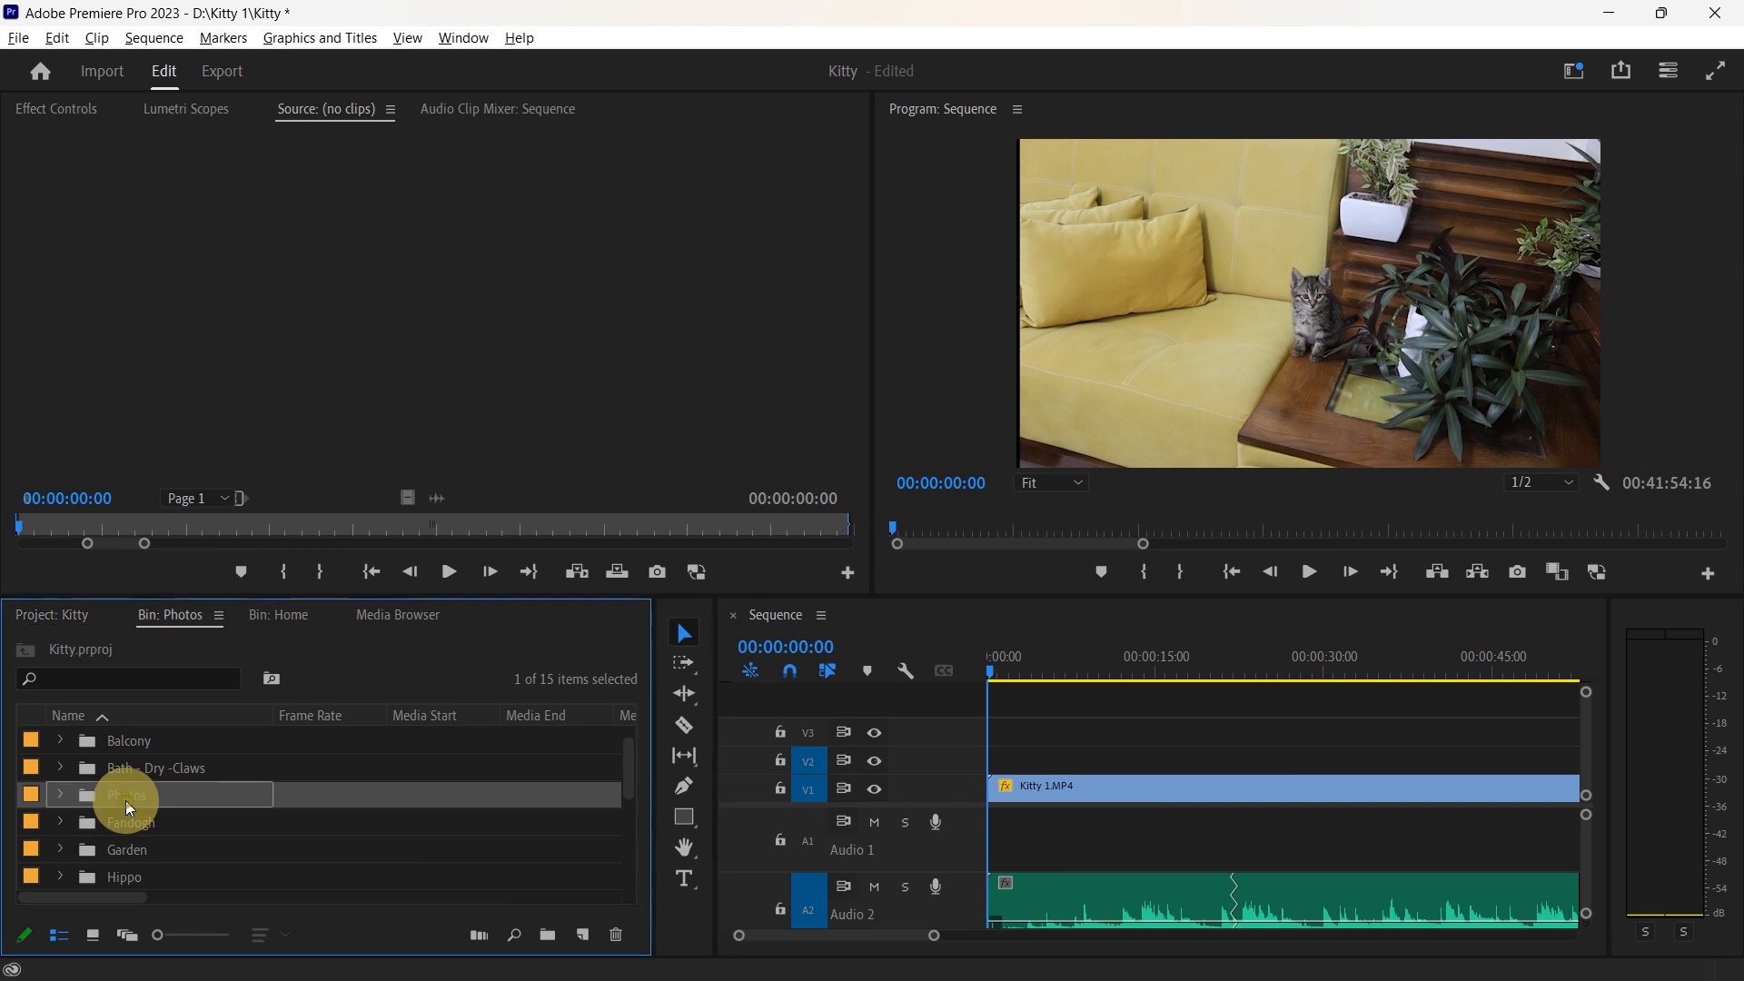
pyautogui.click(526, 850)
pyautogui.scroll(-1, 322, 824)
pyautogui.hotkey('ctrl', 'a')
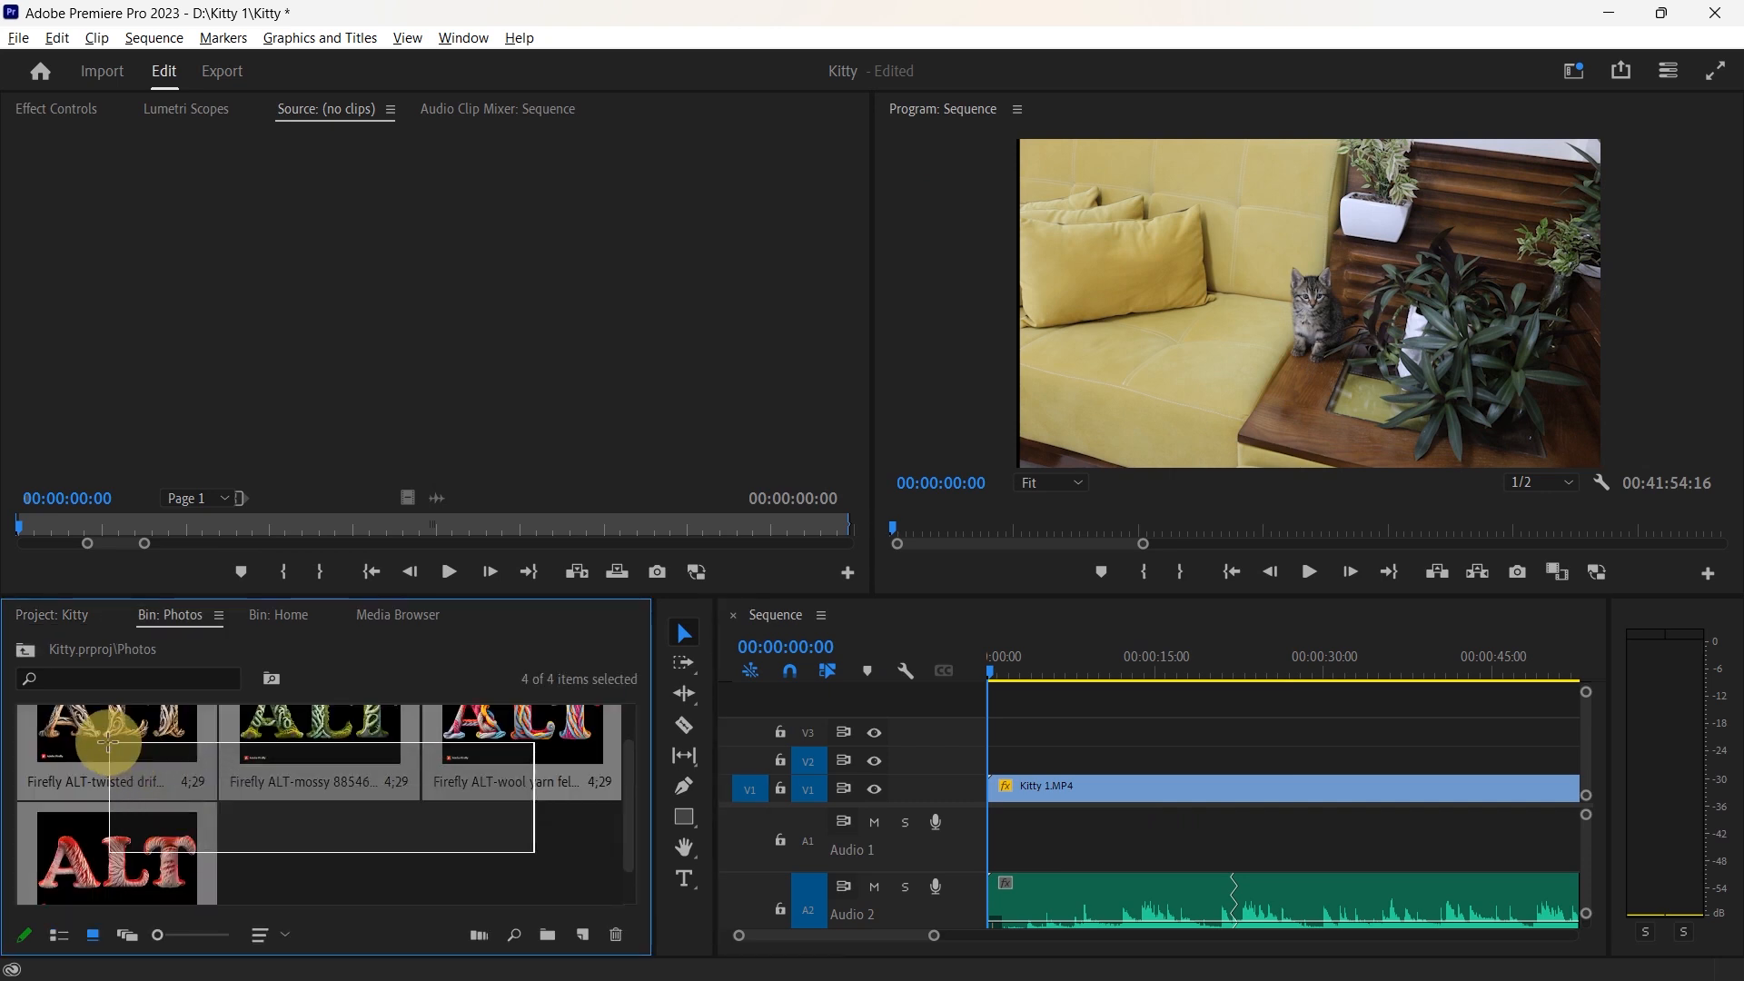
pyautogui.moveTo(534, 761)
pyautogui.mouseDown()
pyautogui.moveTo(1188, 732)
pyautogui.moveTo(1102, 771)
pyautogui.moveTo(1103, 740)
pyautogui.moveTo(1045, 713)
pyautogui.moveTo(1017, 767)
pyautogui.mouseUp()
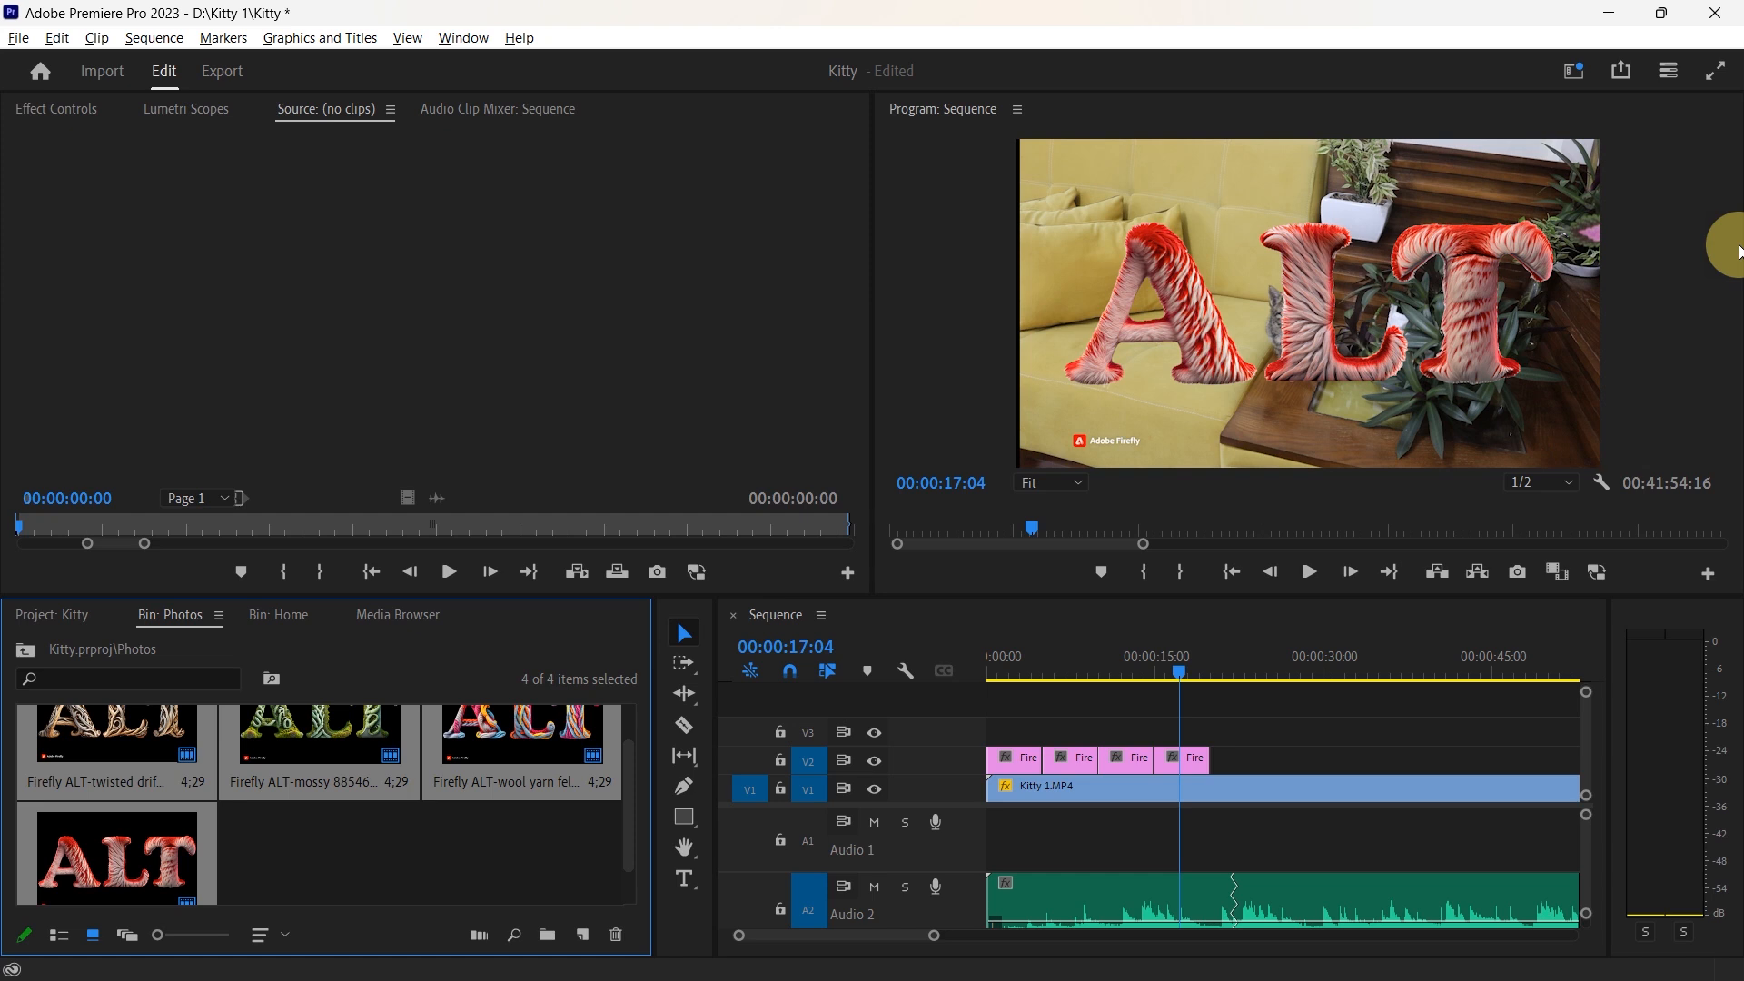
# Step: Create a new sequence named Sequence 03 with the DSLR 1080p30 preset
pyautogui.click(574, 941)
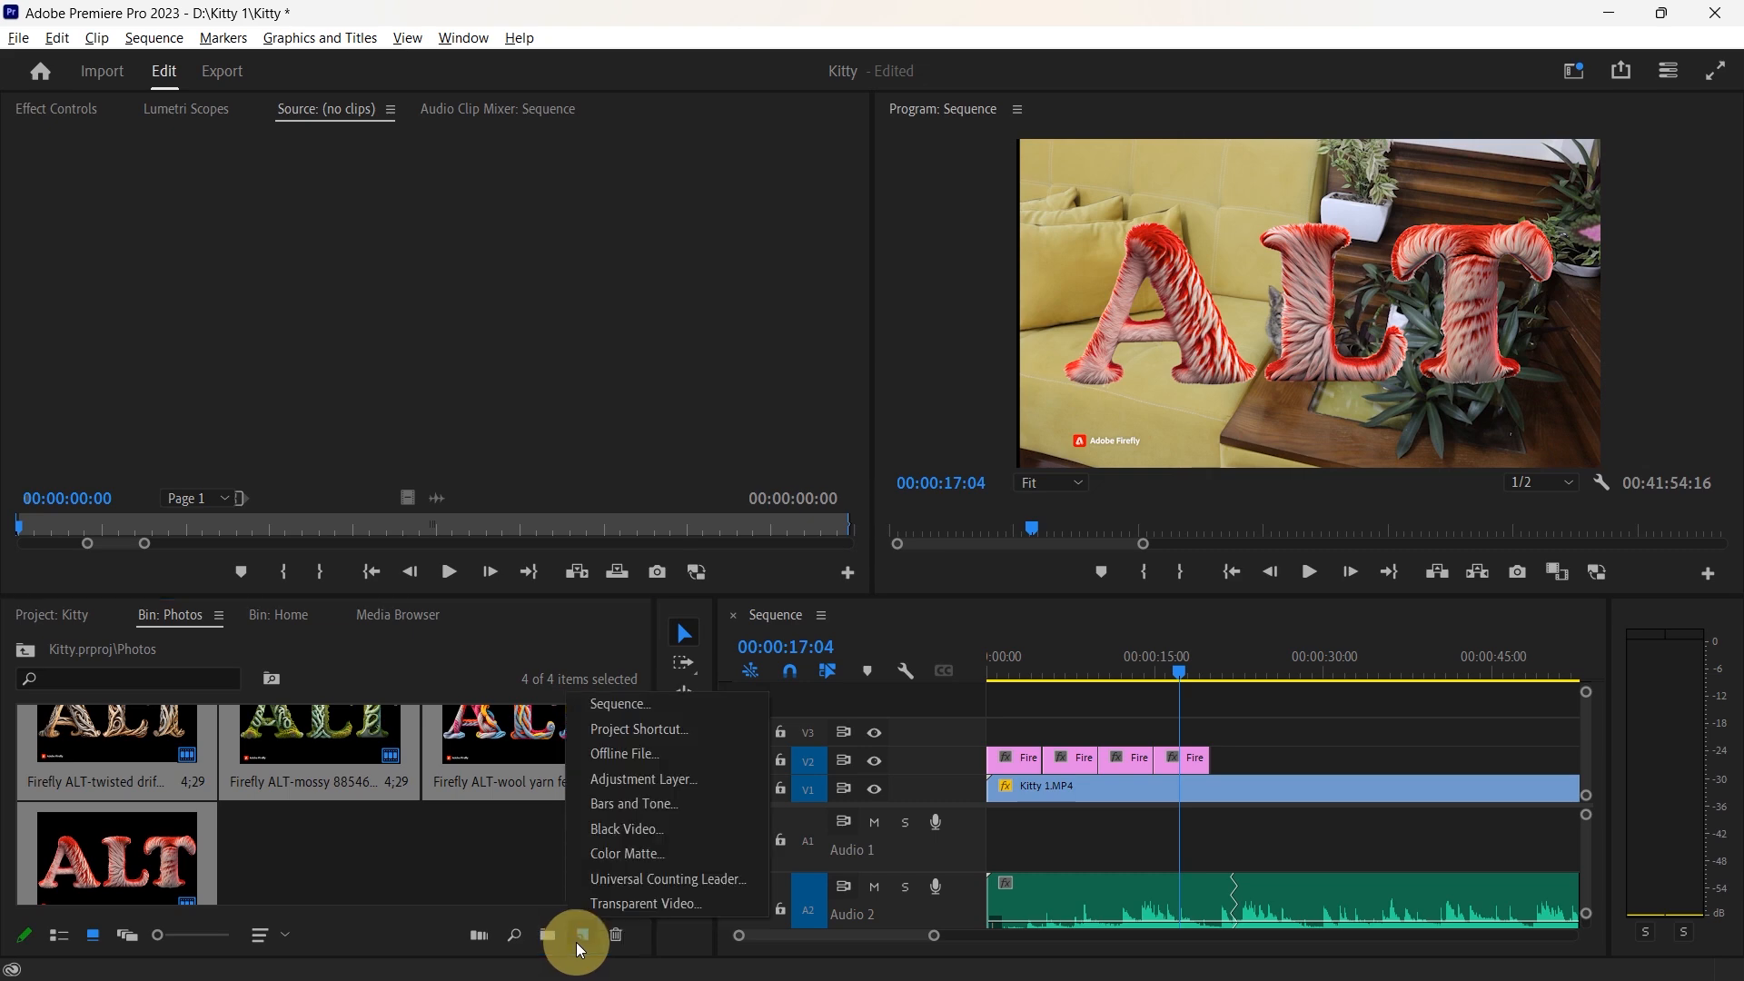
pyautogui.click(608, 710)
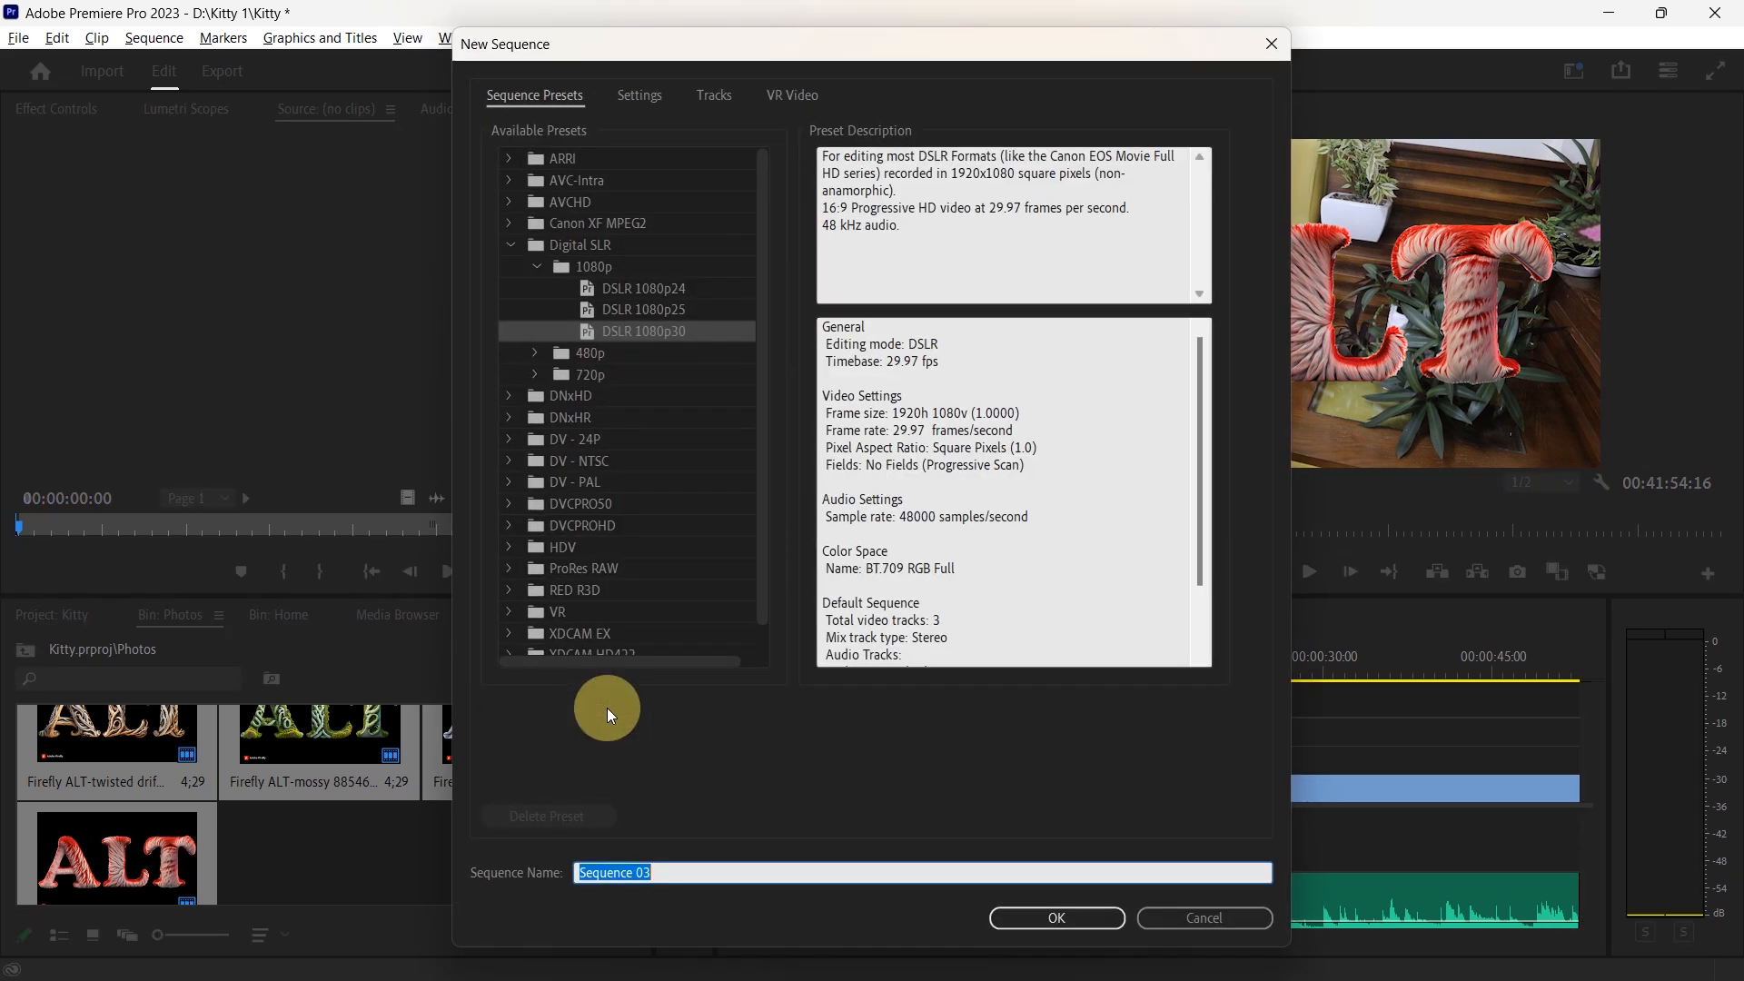
pyautogui.click(715, 869)
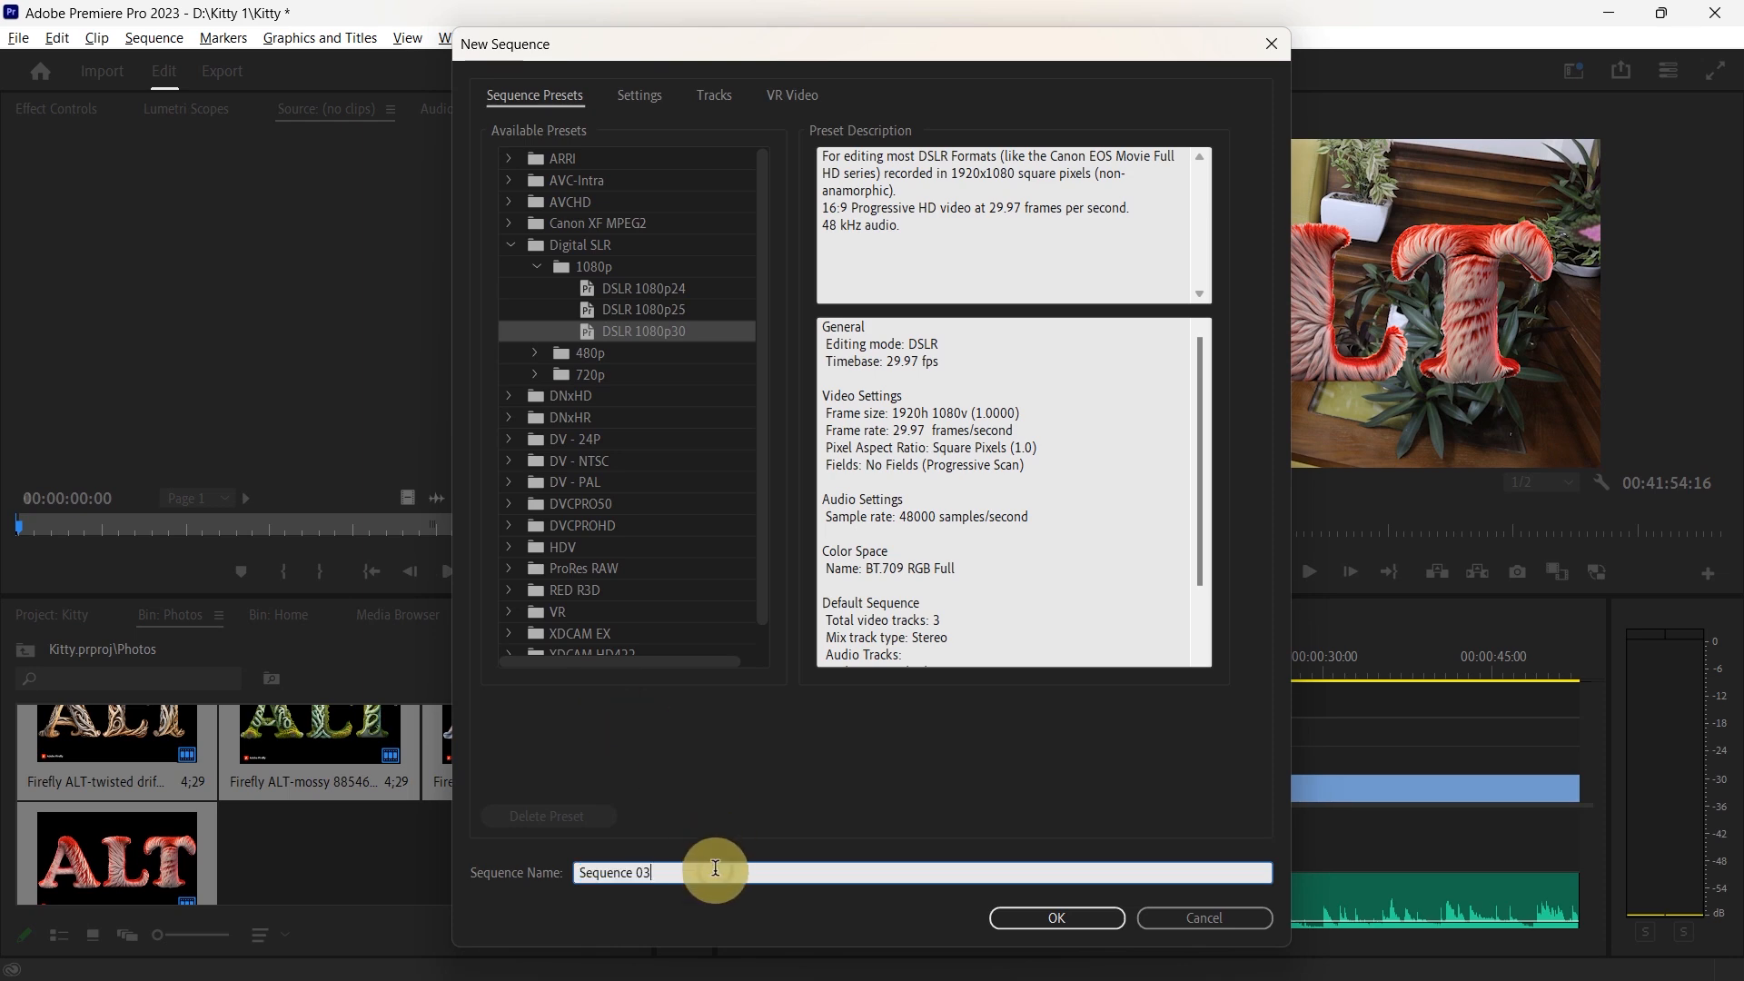
pyautogui.click(1012, 920)
pyautogui.click(893, 622)
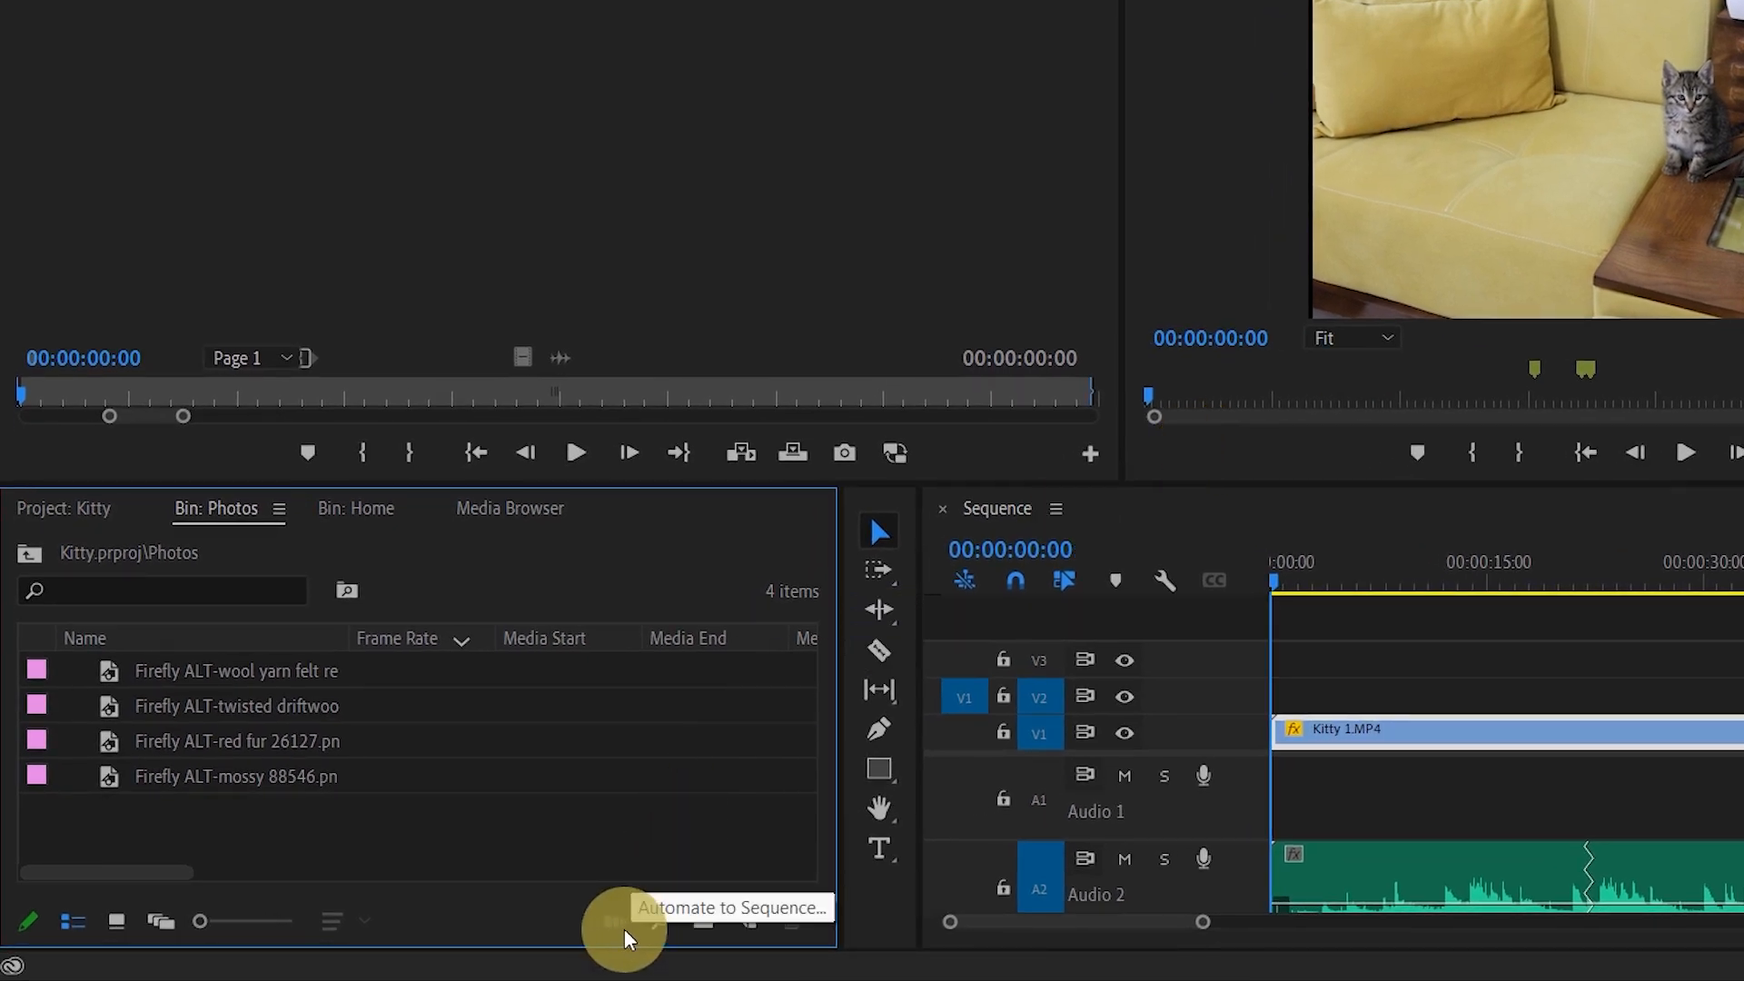
# Step: Automate all four bin photos to the sequence sequentially in Sort Order, using Overwrite Edit, a 30-frame overlap and default transitions
pyautogui.moveTo(343, 830); pyautogui.dragTo(128, 683)
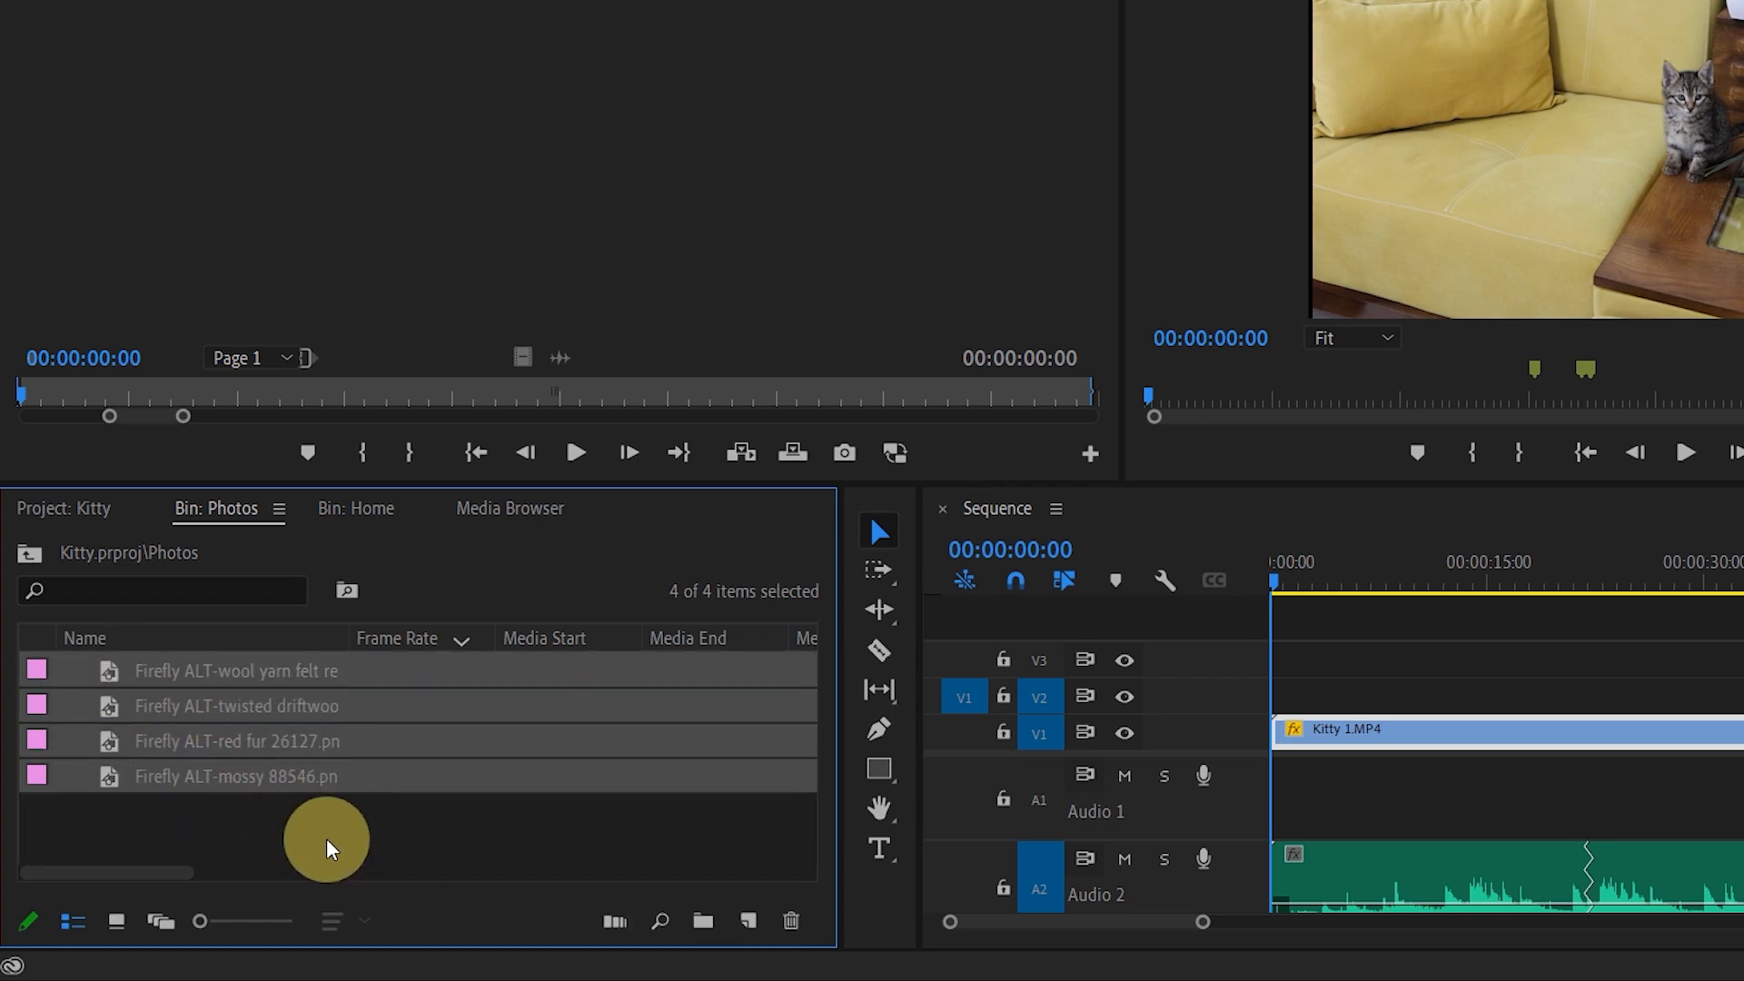
pyautogui.click(631, 923)
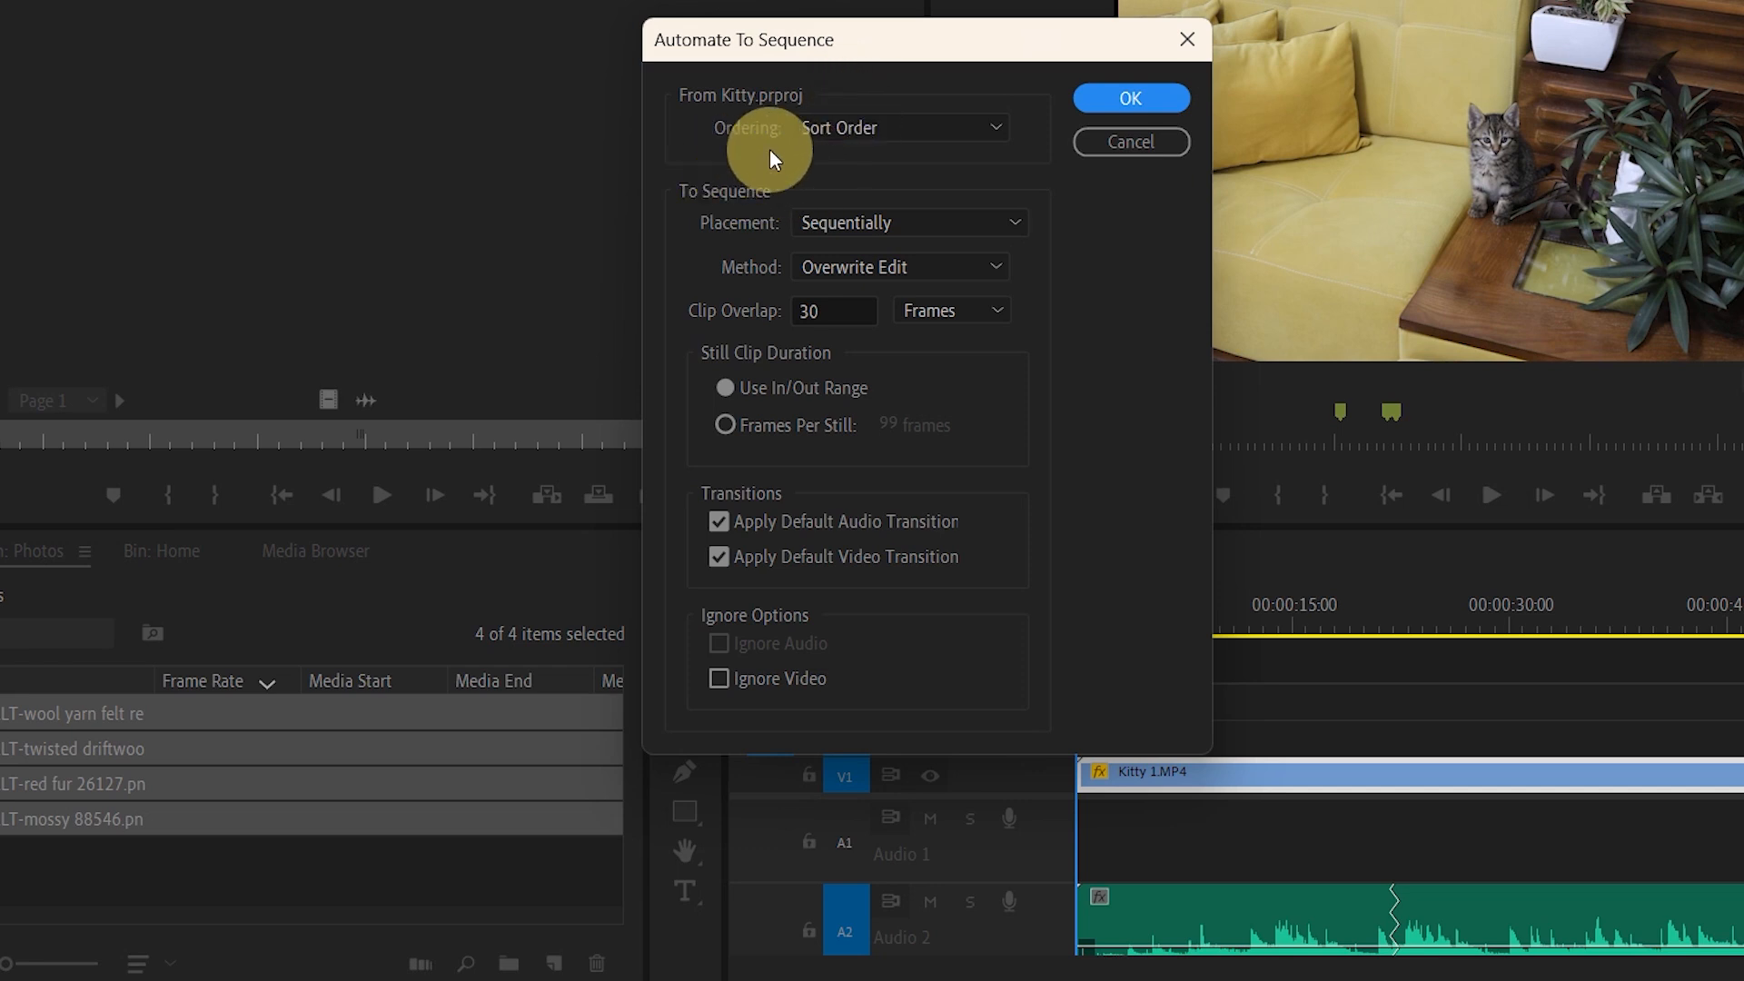
pyautogui.click(993, 138)
pyautogui.click(944, 191)
pyautogui.click(988, 127)
pyautogui.click(932, 158)
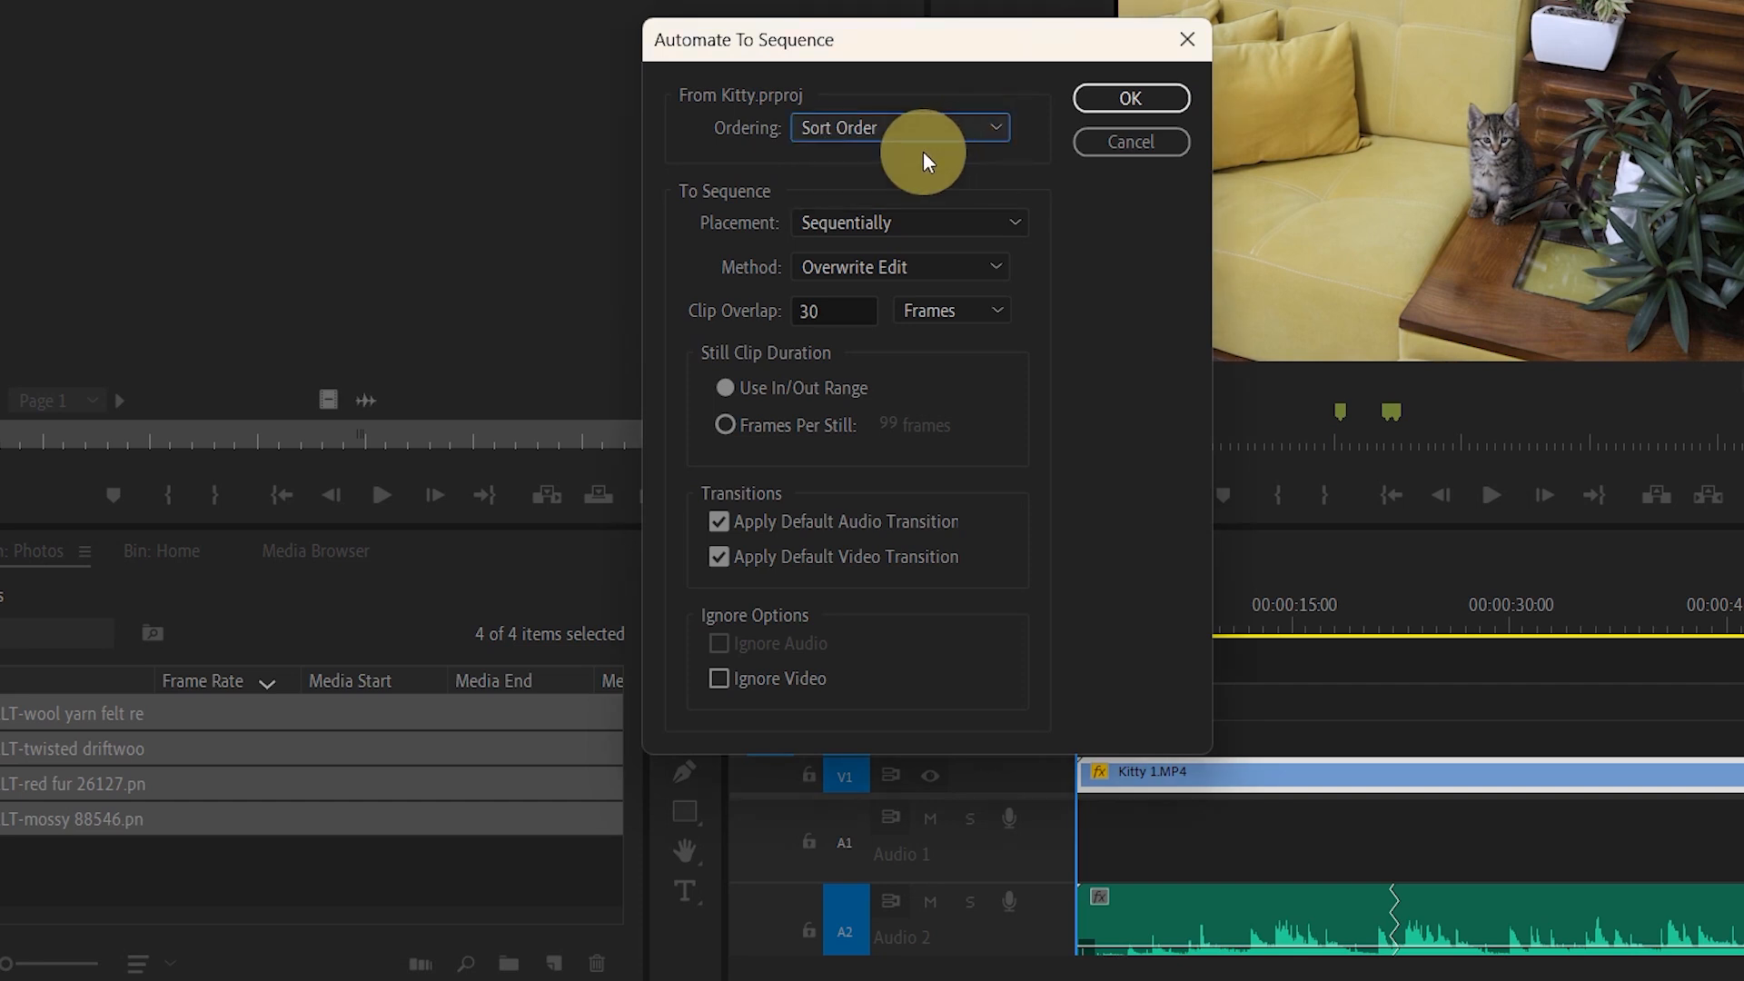
pyautogui.click(1103, 102)
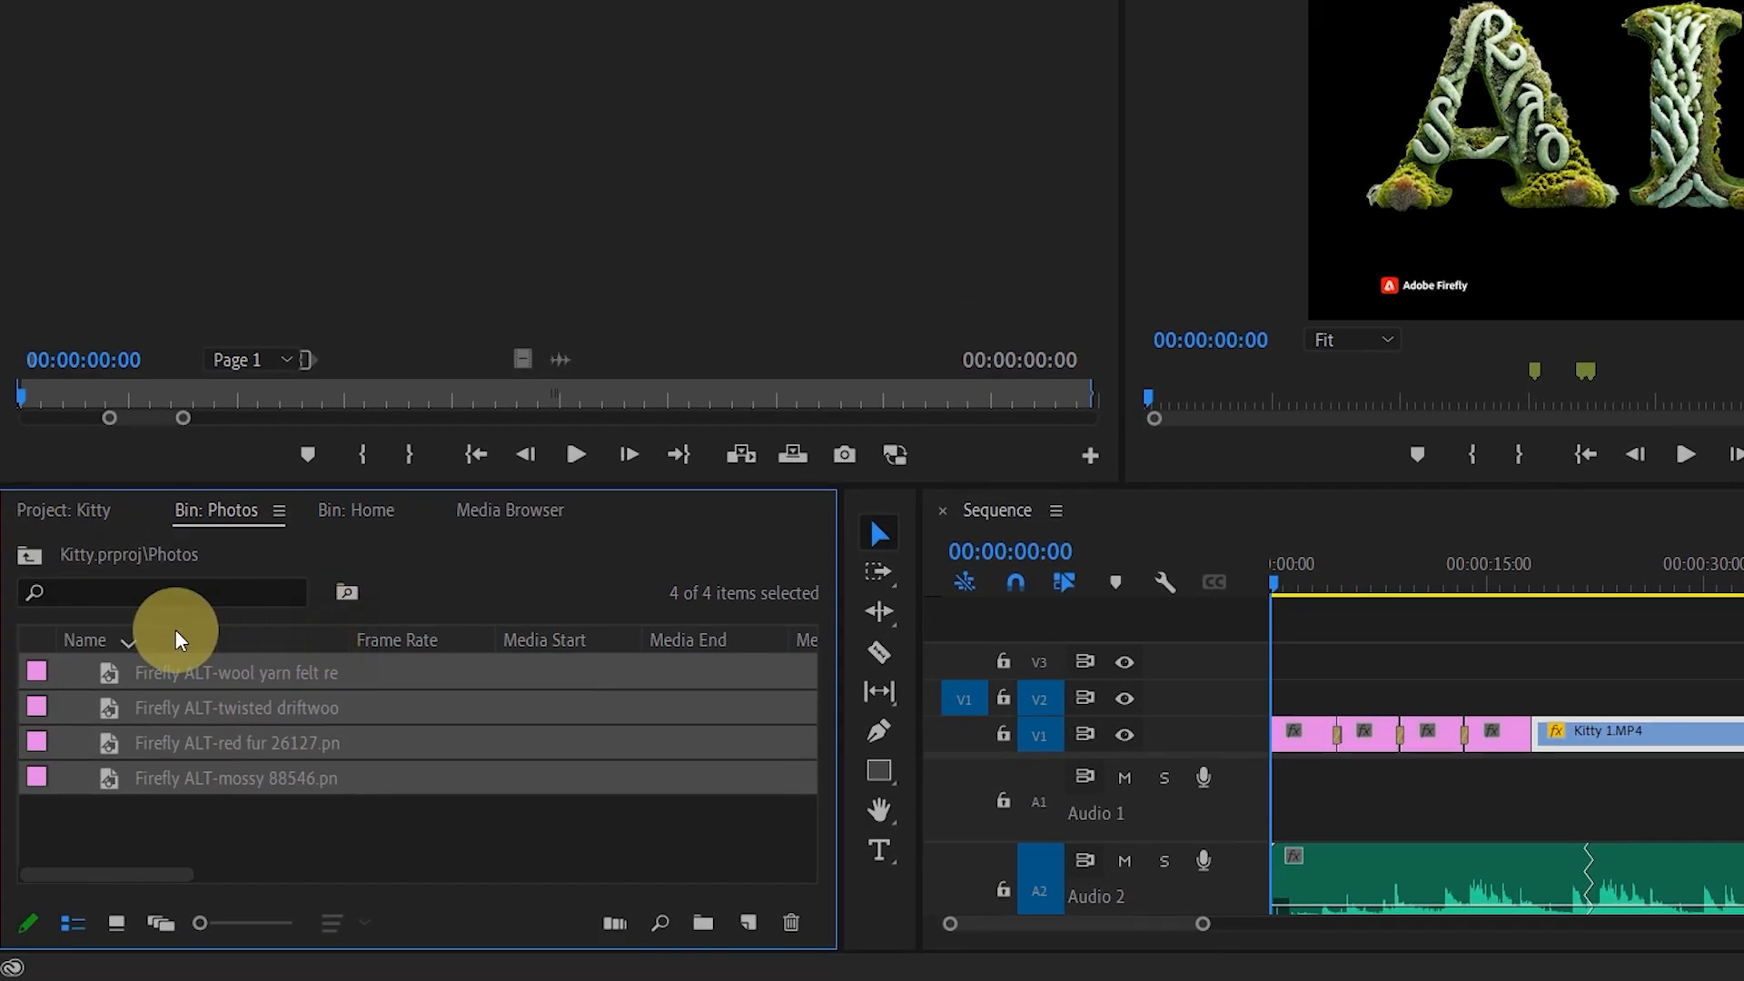
# Step: Re-sort the photos by name and by frame rate, and automate them to the sequence again in Sort Order with default transitions
pyautogui.click(72, 656)
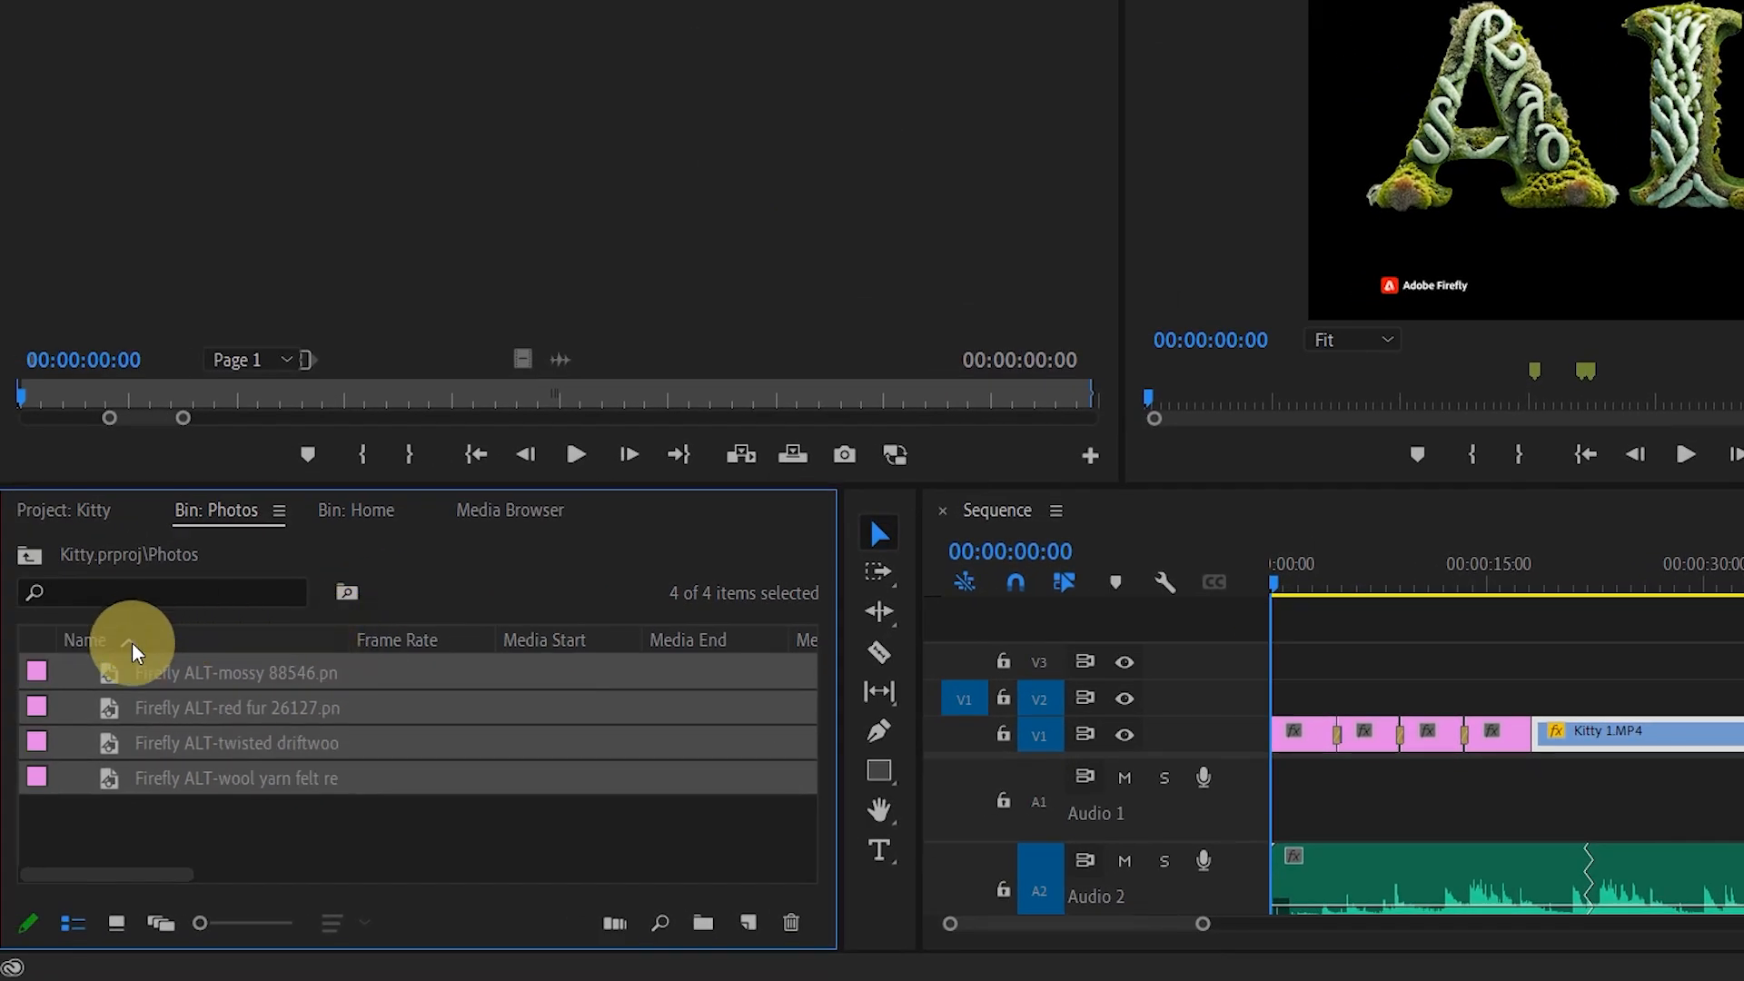
pyautogui.click(460, 643)
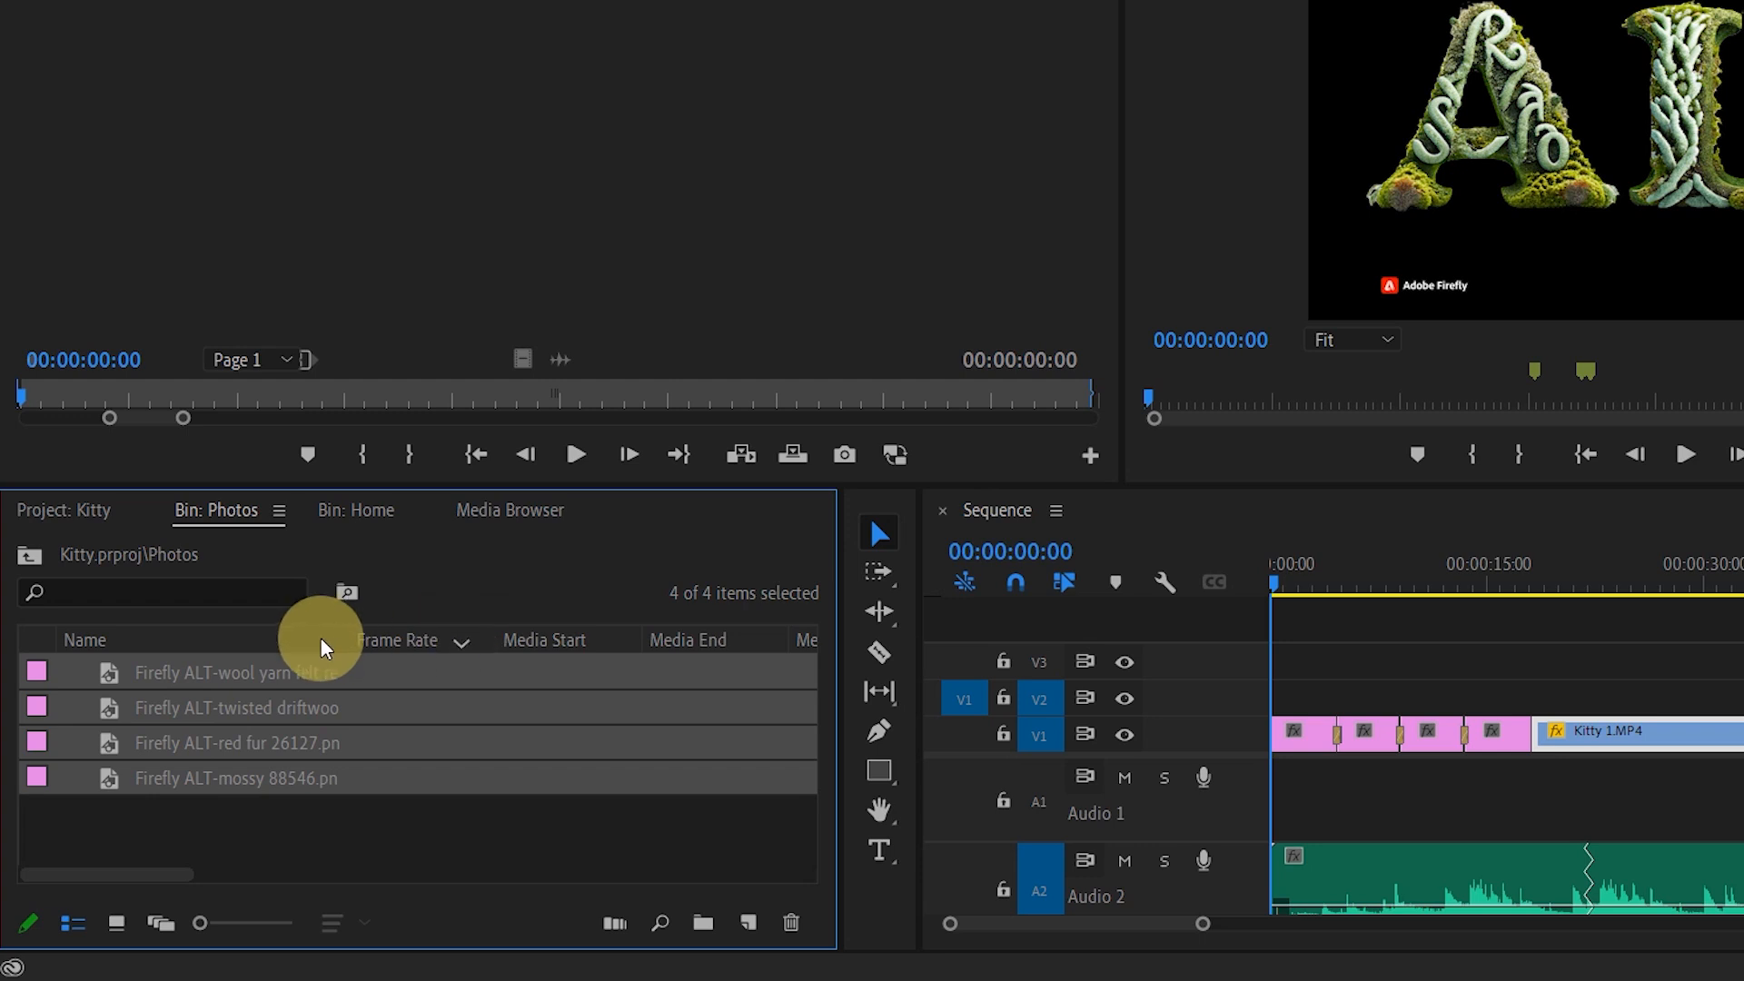
pyautogui.click(615, 923)
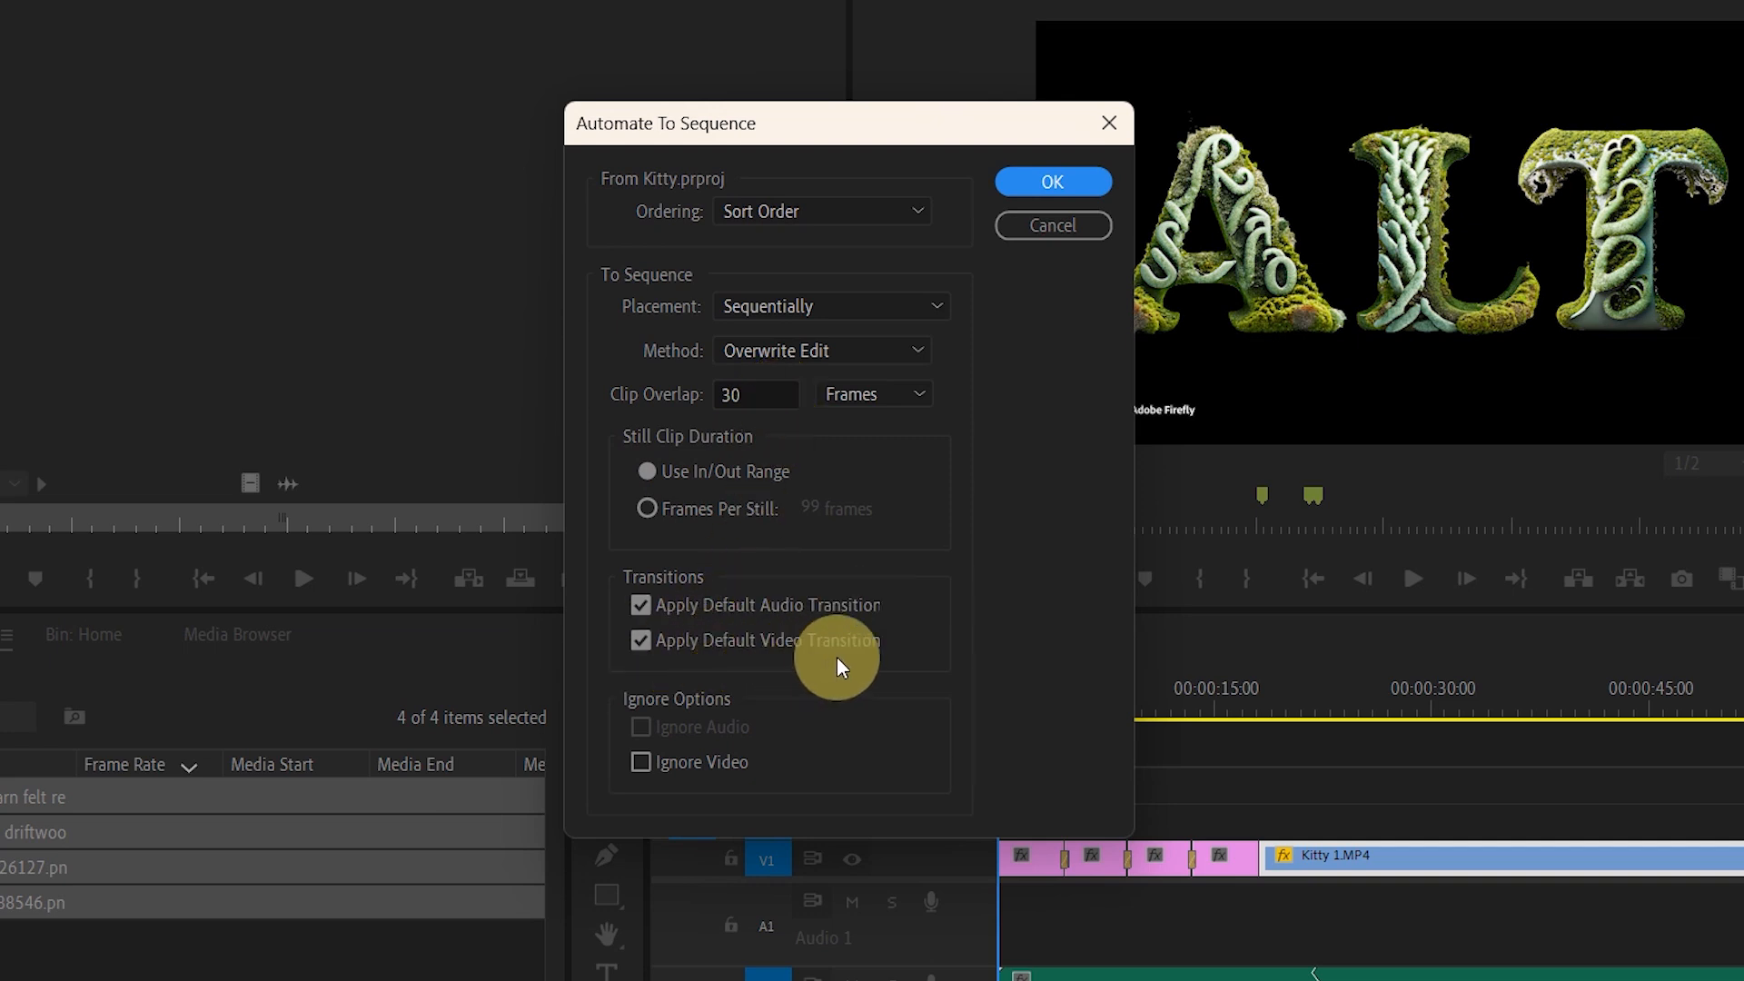
pyautogui.click(1022, 187)
pyautogui.click(1188, 625)
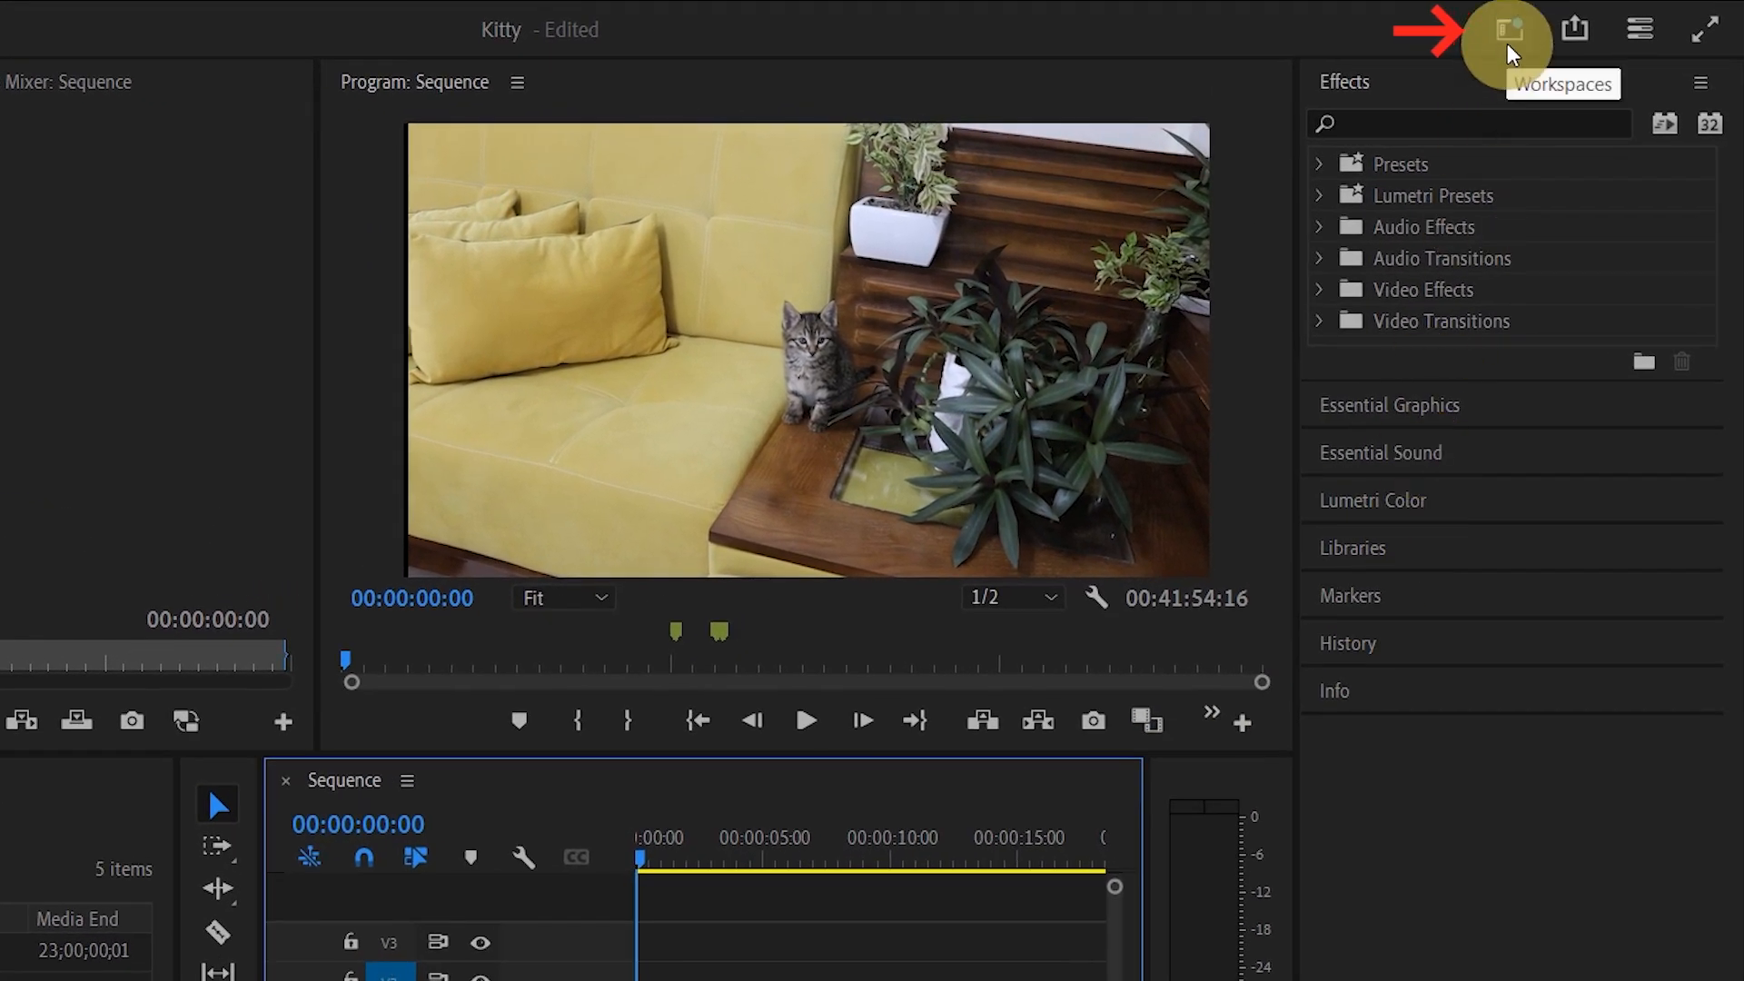
# Step: Check the Effects workspace and look through the Page Peel, Wipe and Dissolve video transitions
pyautogui.click(1509, 49)
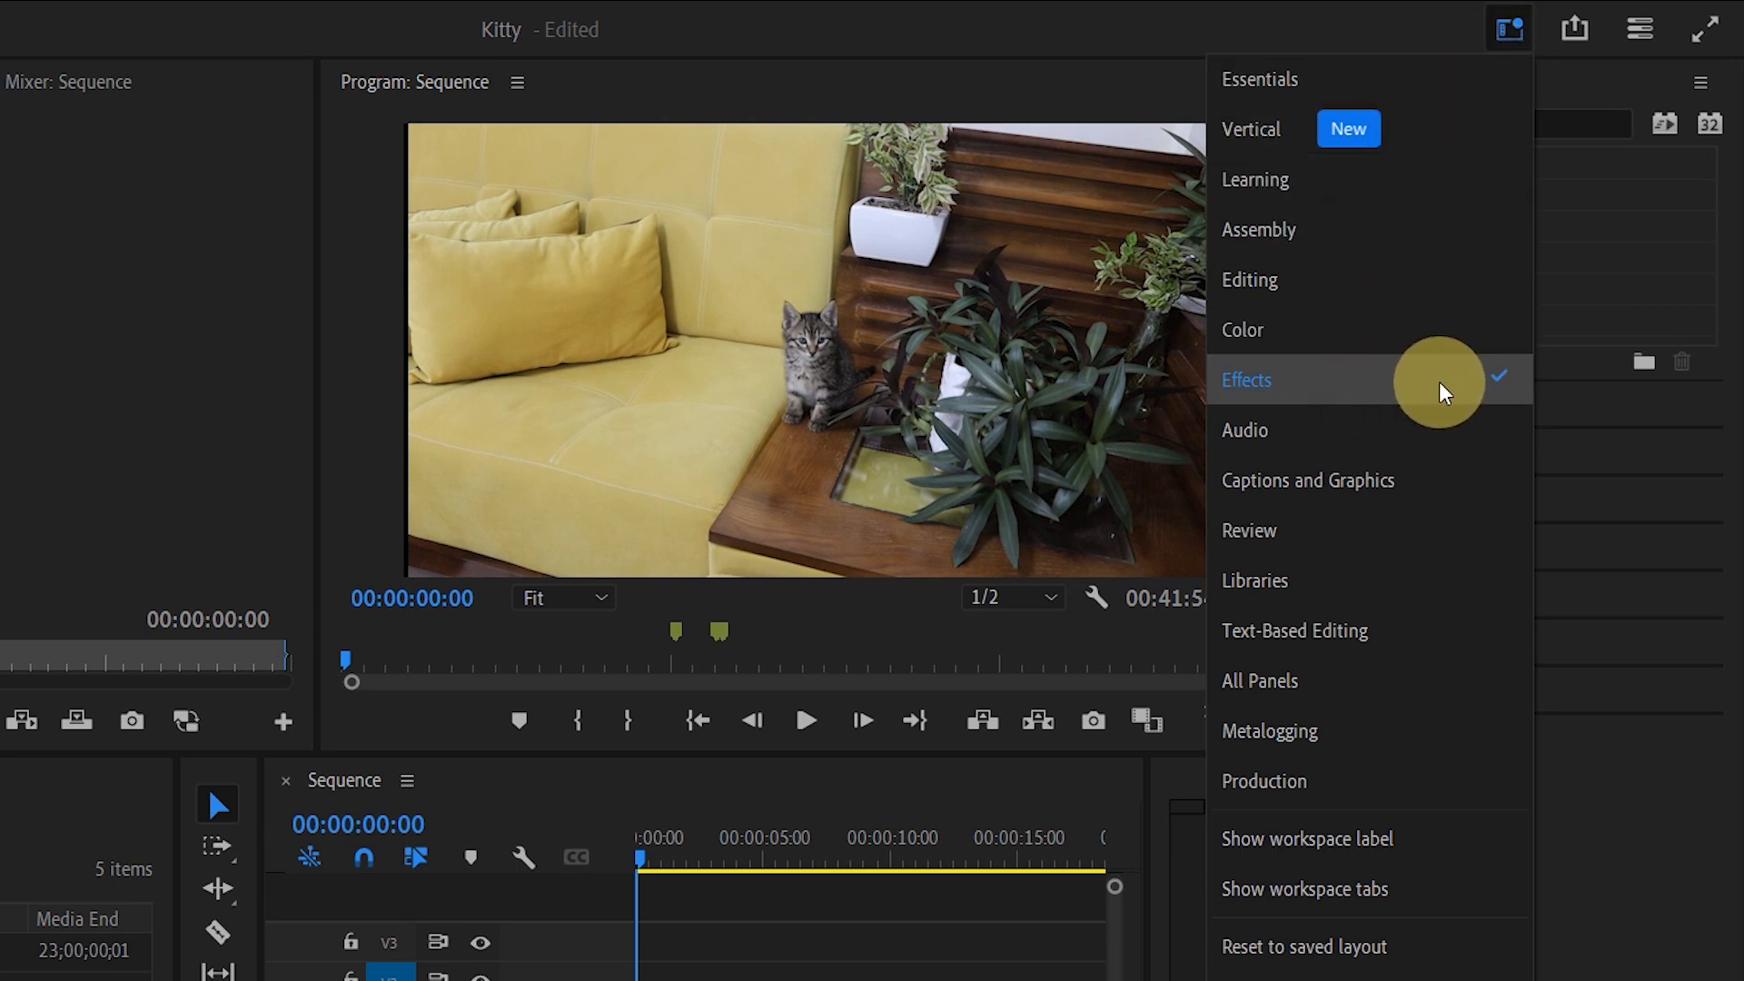
pyautogui.click(1616, 790)
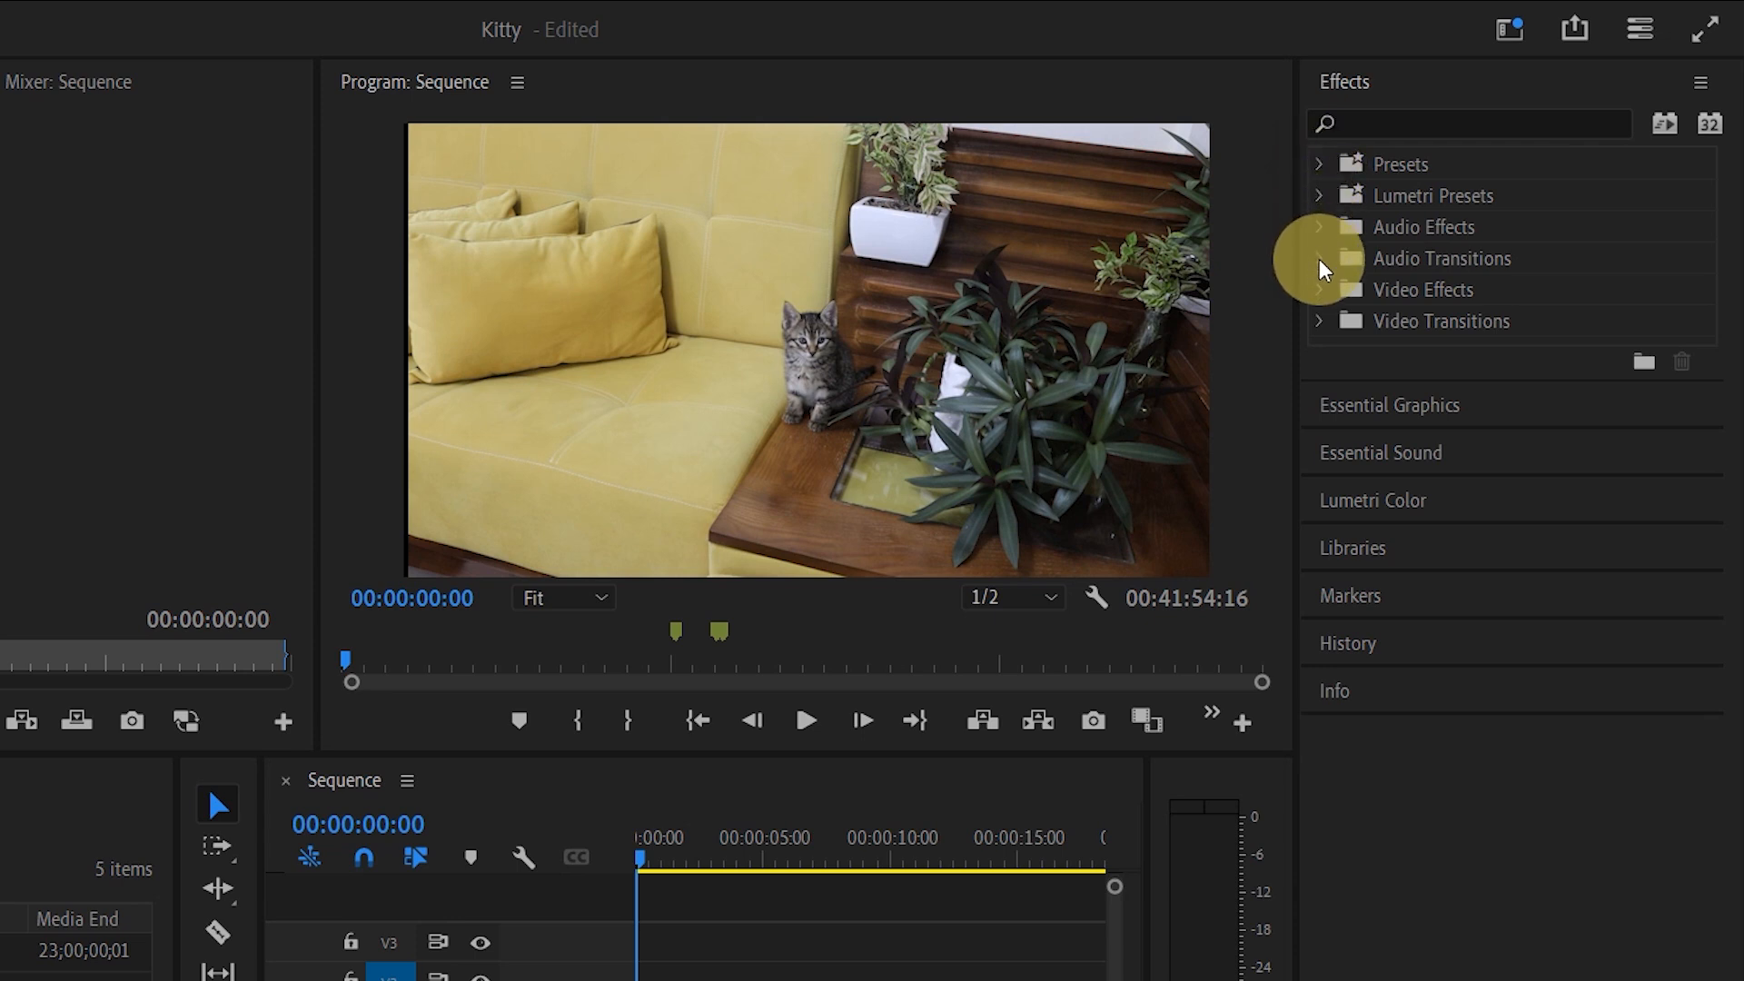
pyautogui.click(1321, 332)
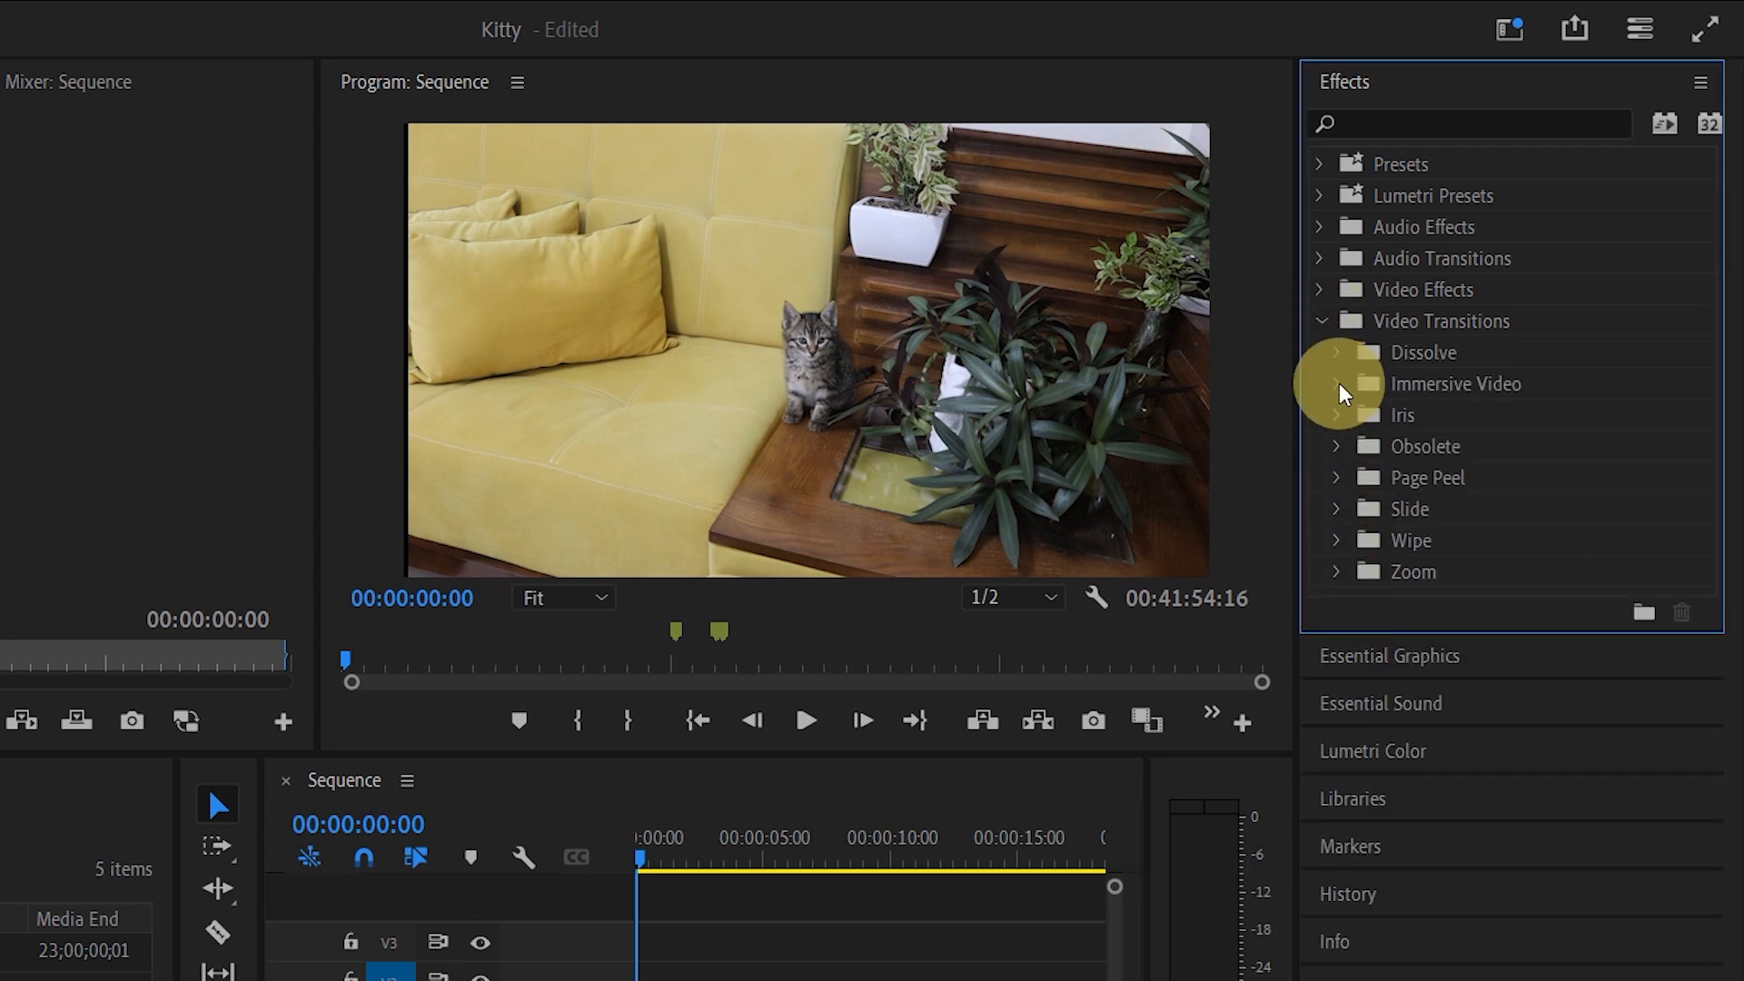
pyautogui.click(1339, 479)
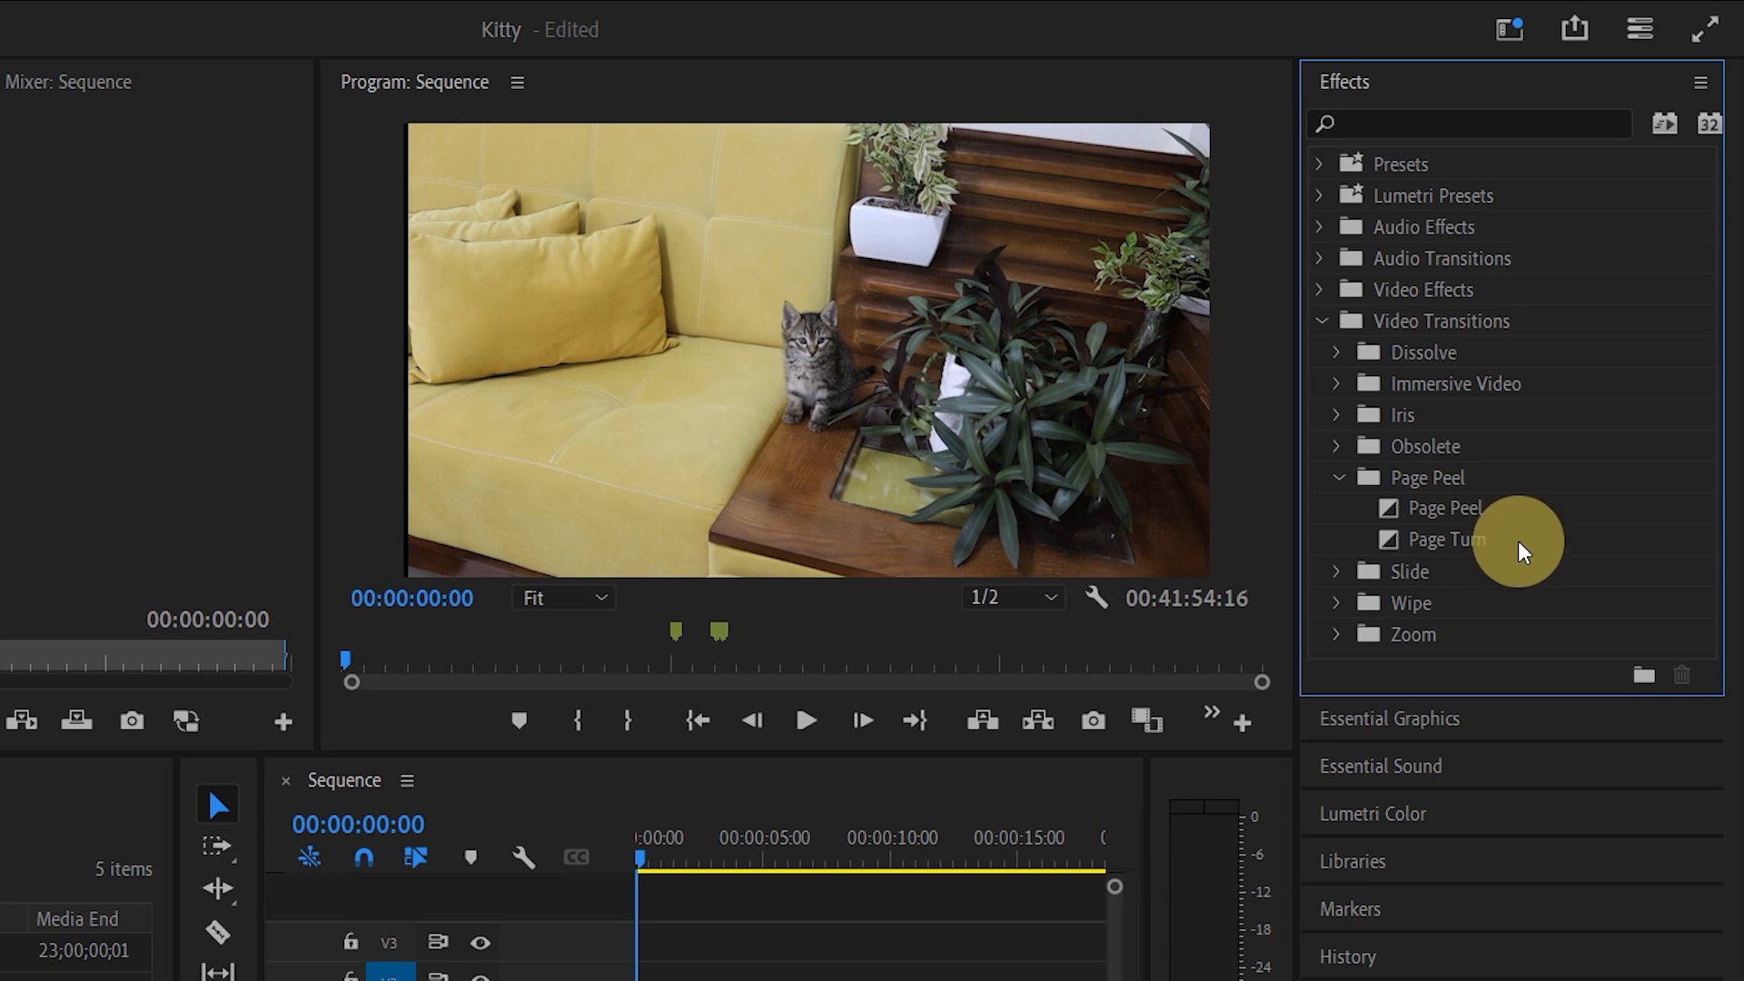
pyautogui.click(1336, 603)
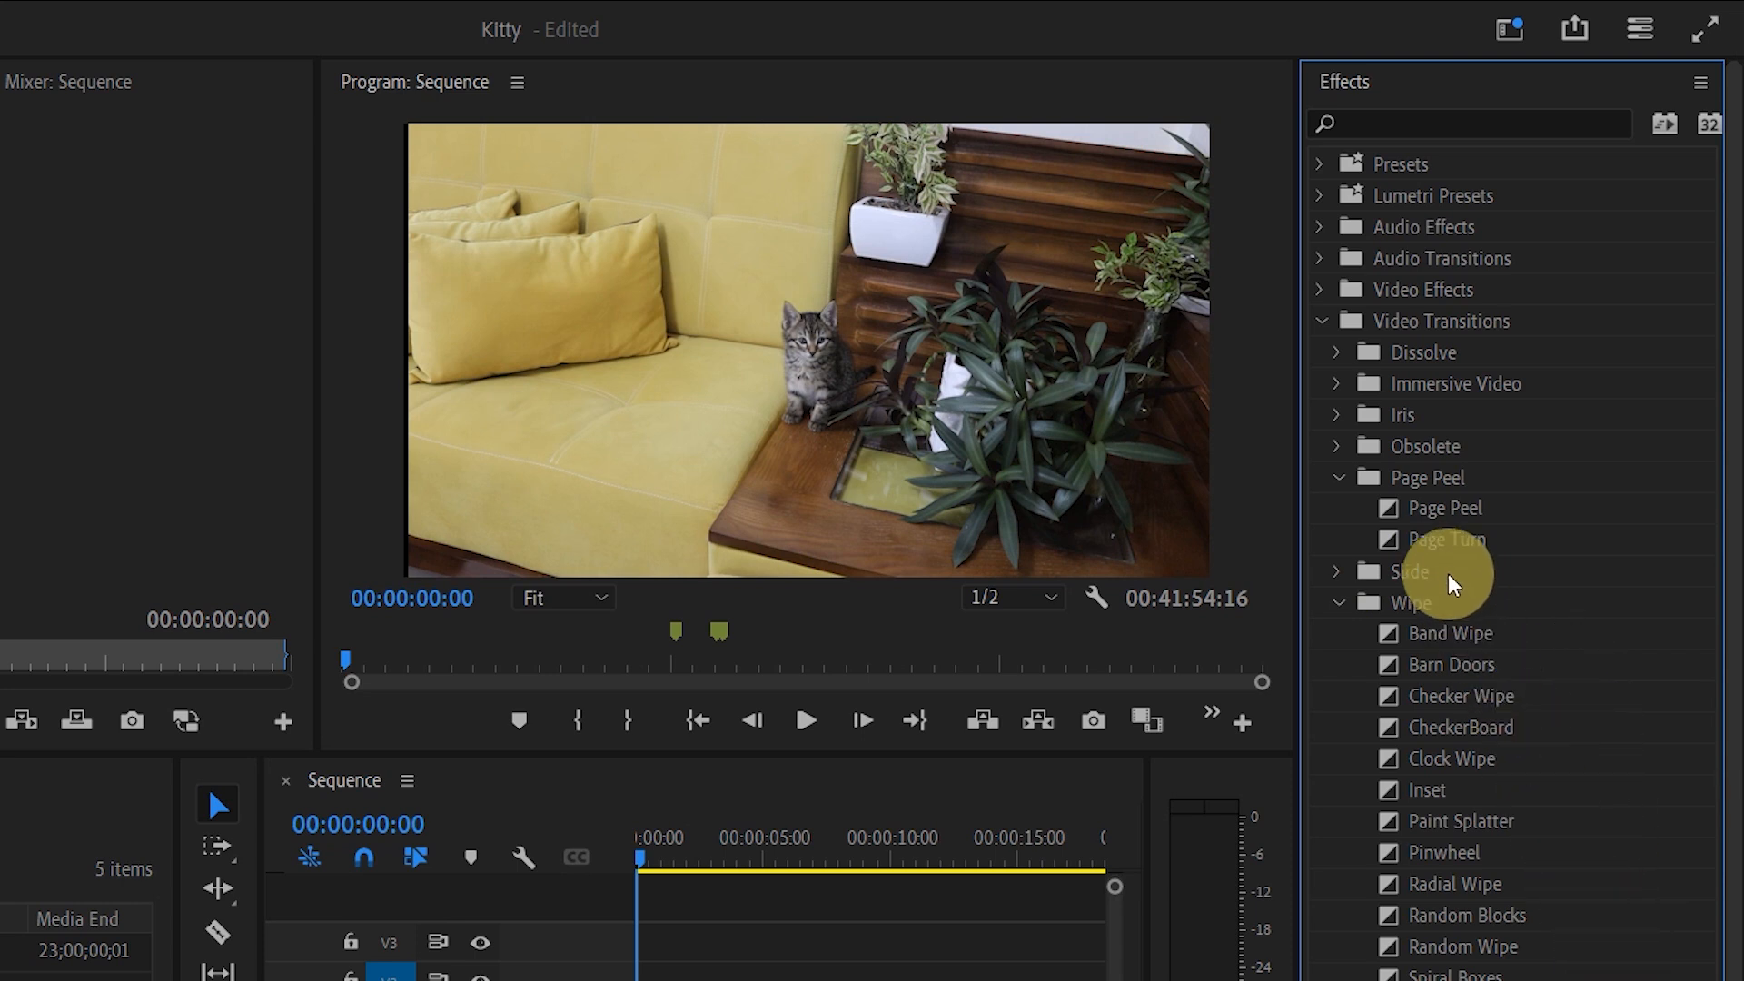
pyautogui.click(1335, 354)
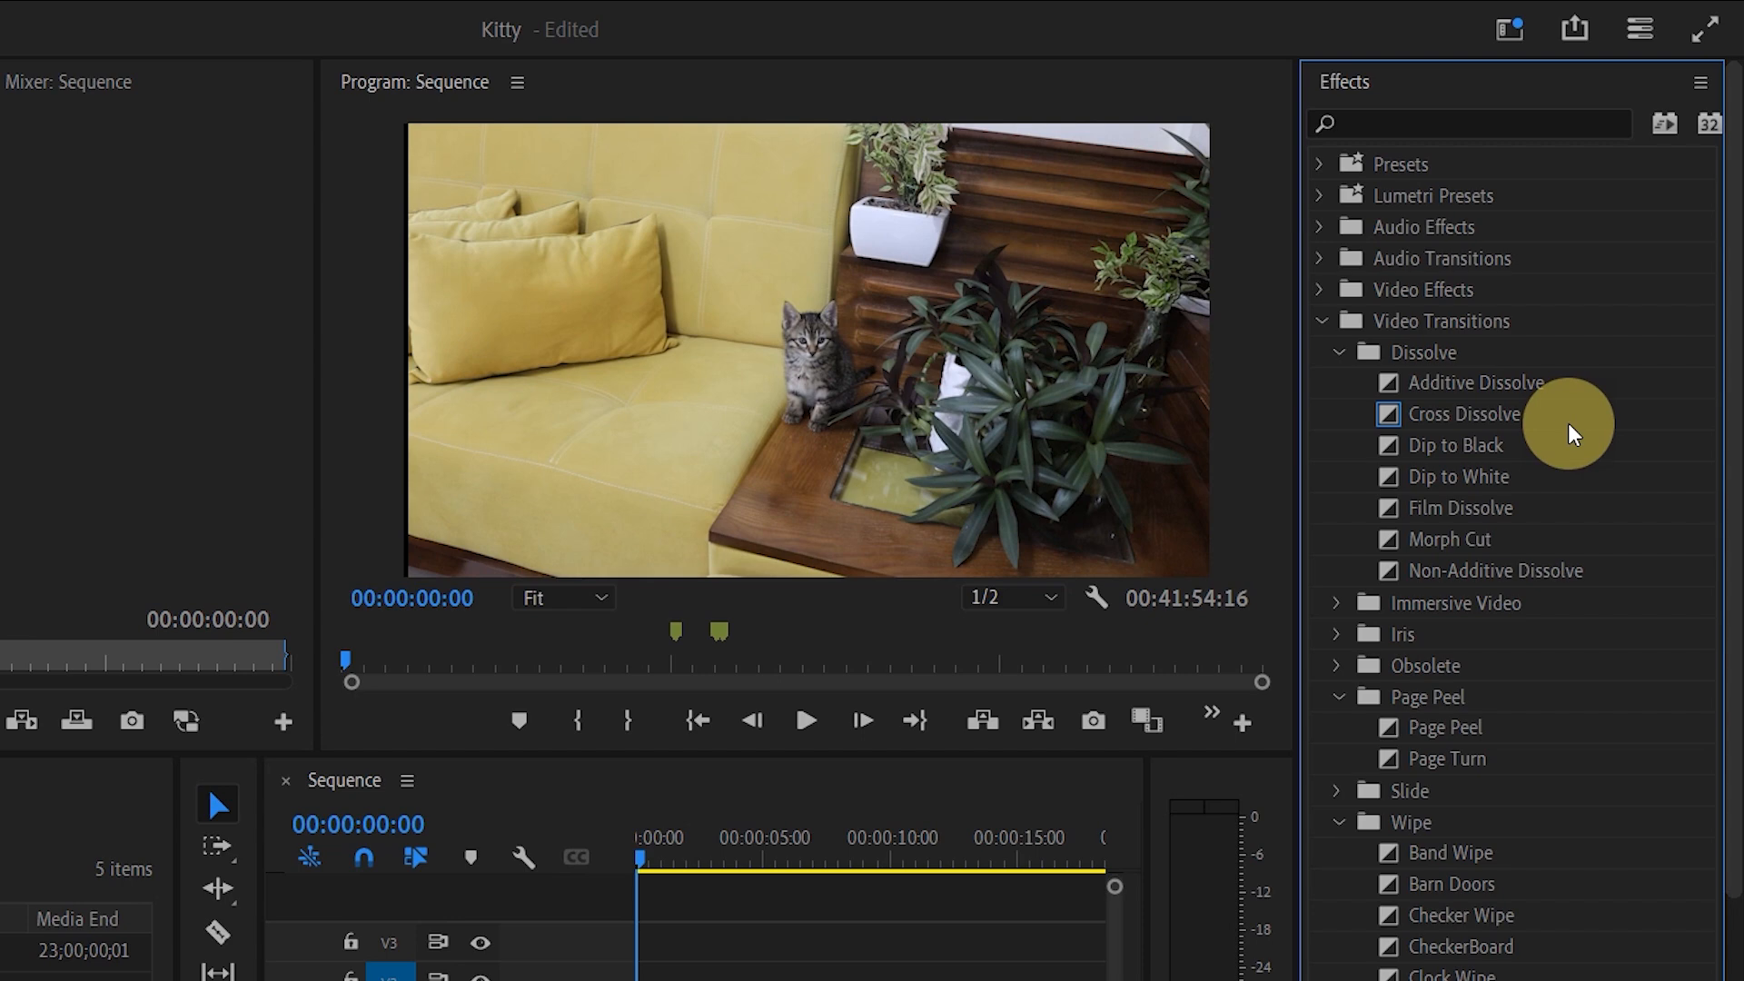
pyautogui.click(1337, 357)
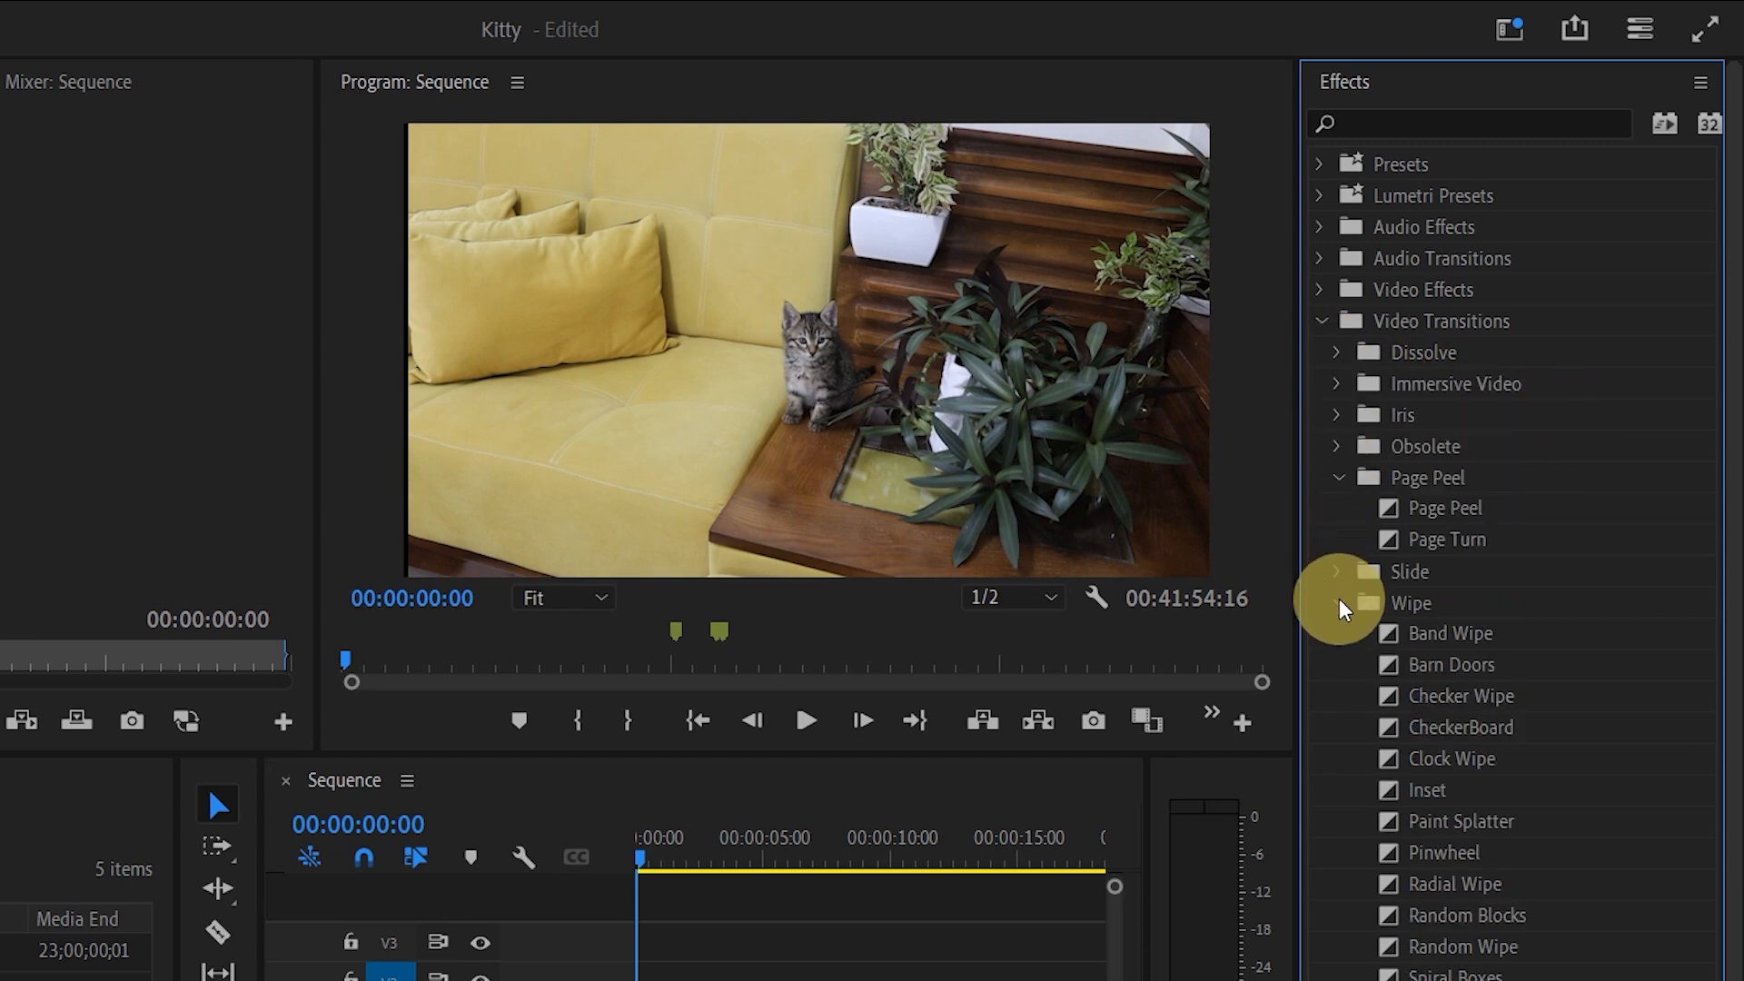
pyautogui.click(1339, 603)
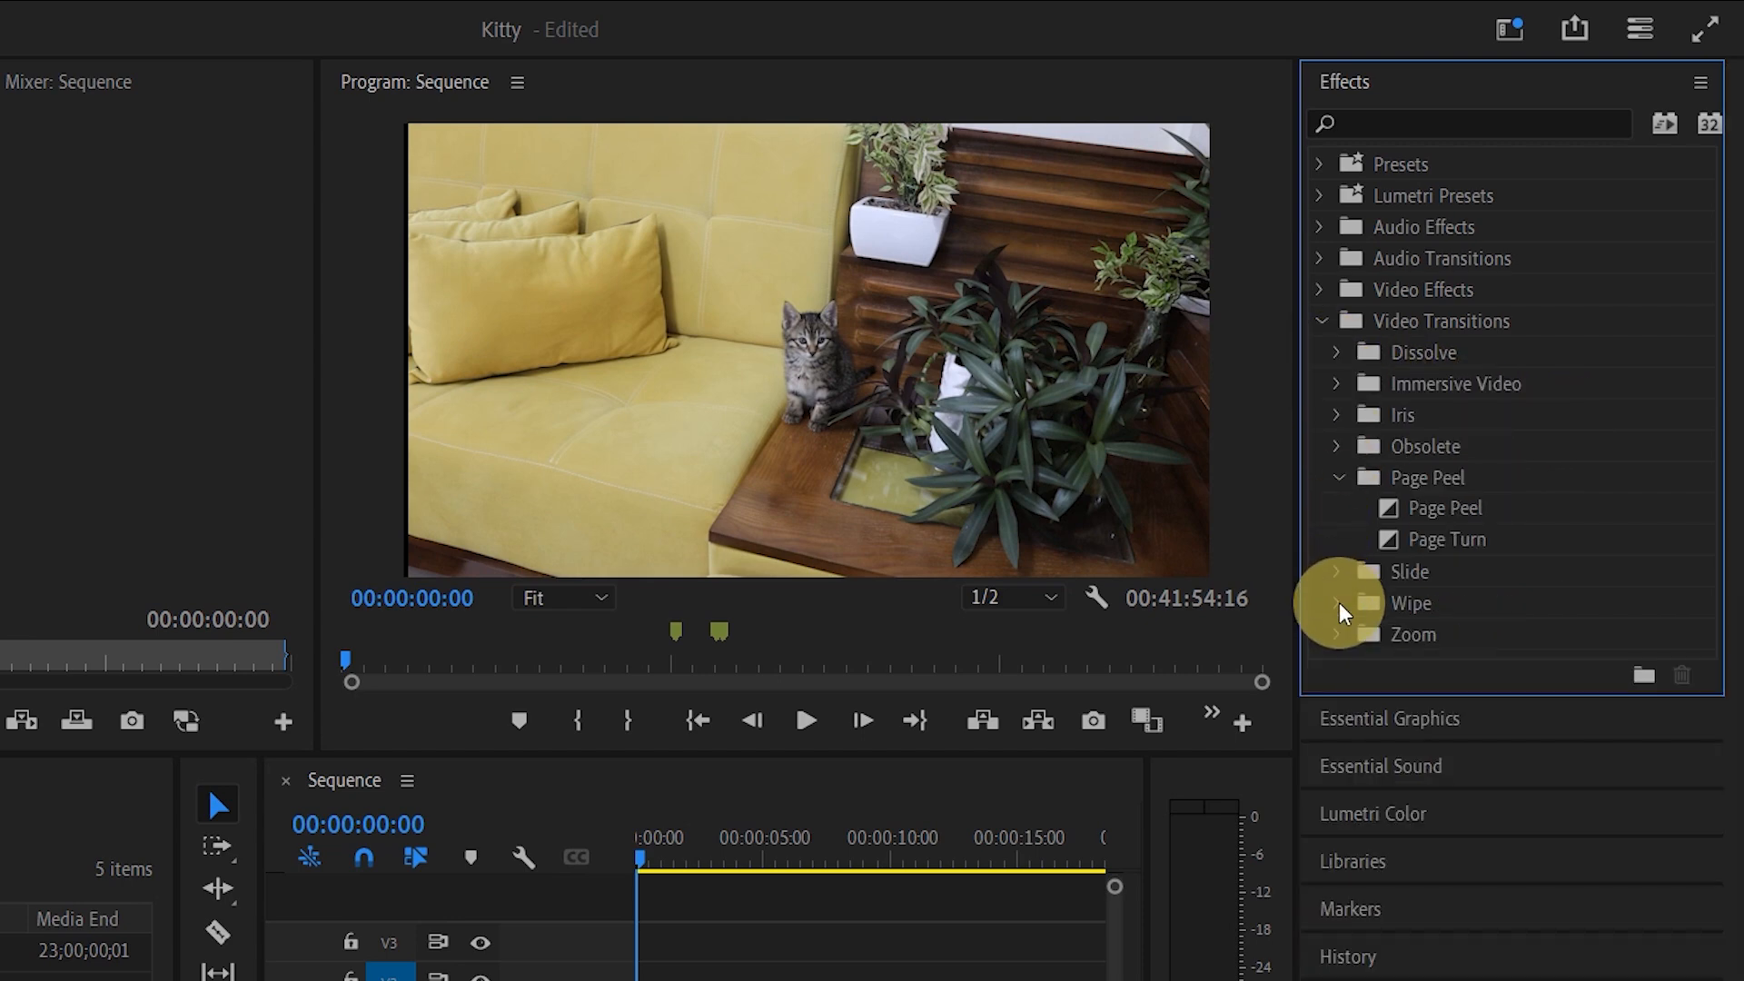
pyautogui.click(1339, 478)
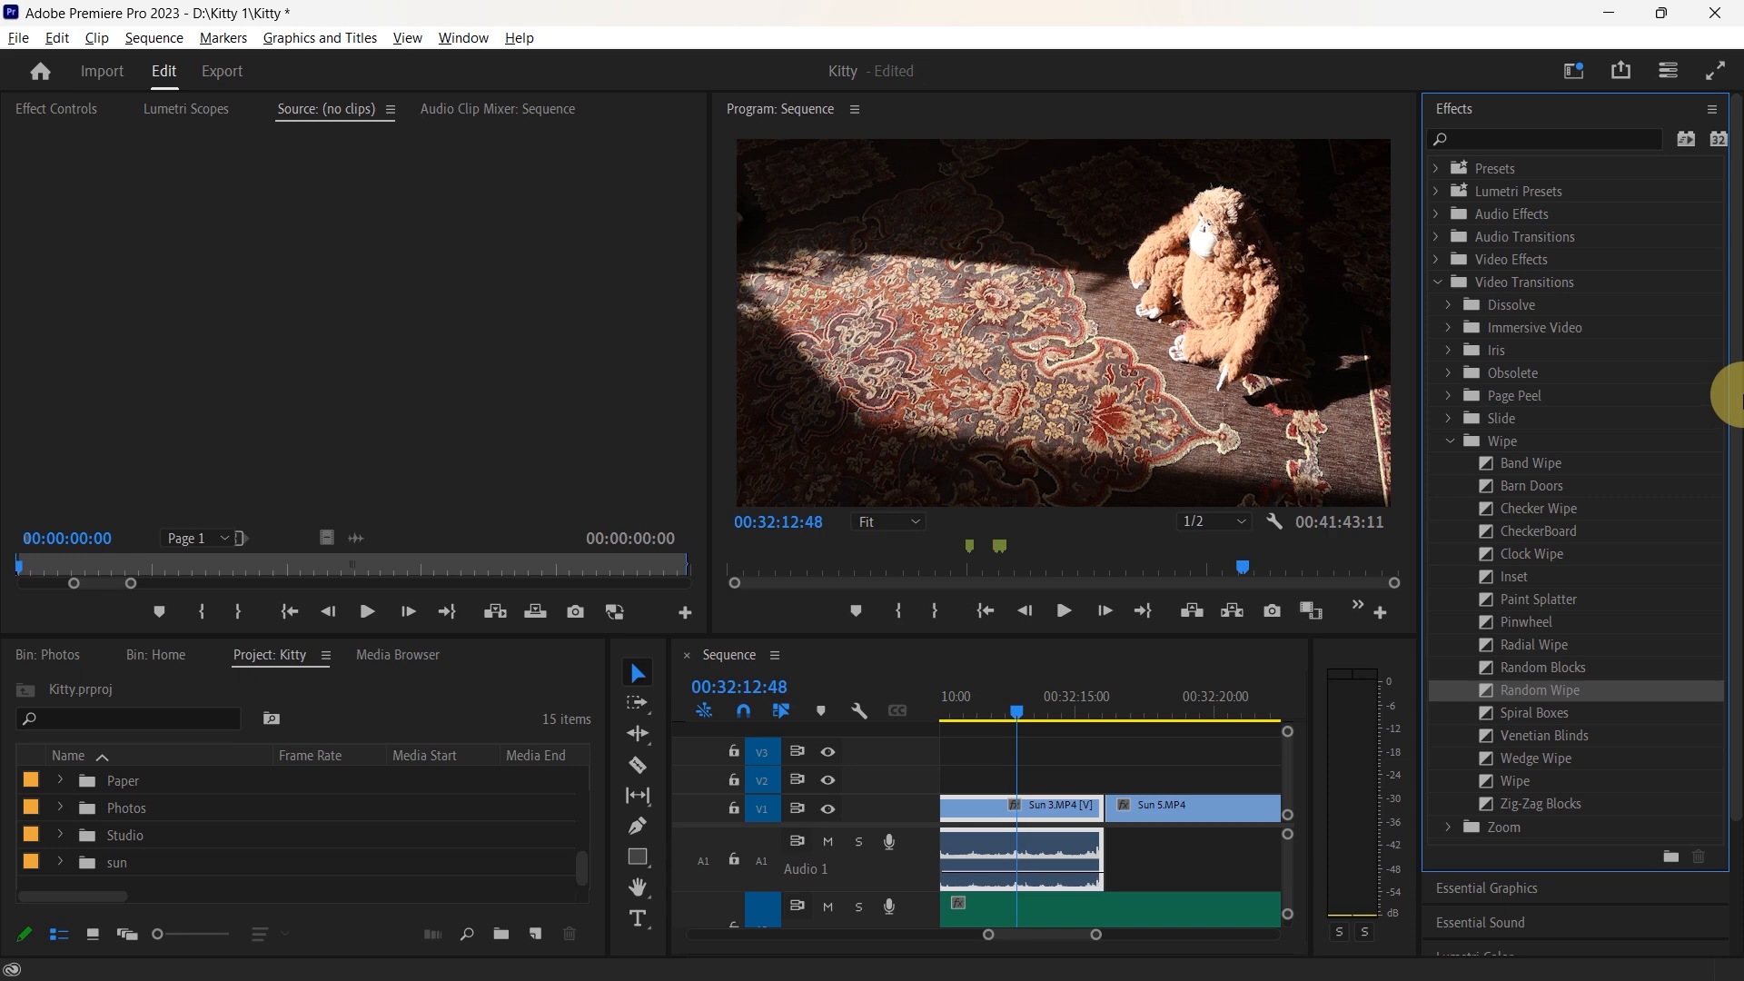
# Step: Apply the Band Wipe transition at the cut between Sun 3.MP4 and Sun 5.MP4 and play it back
pyautogui.click(1531, 465)
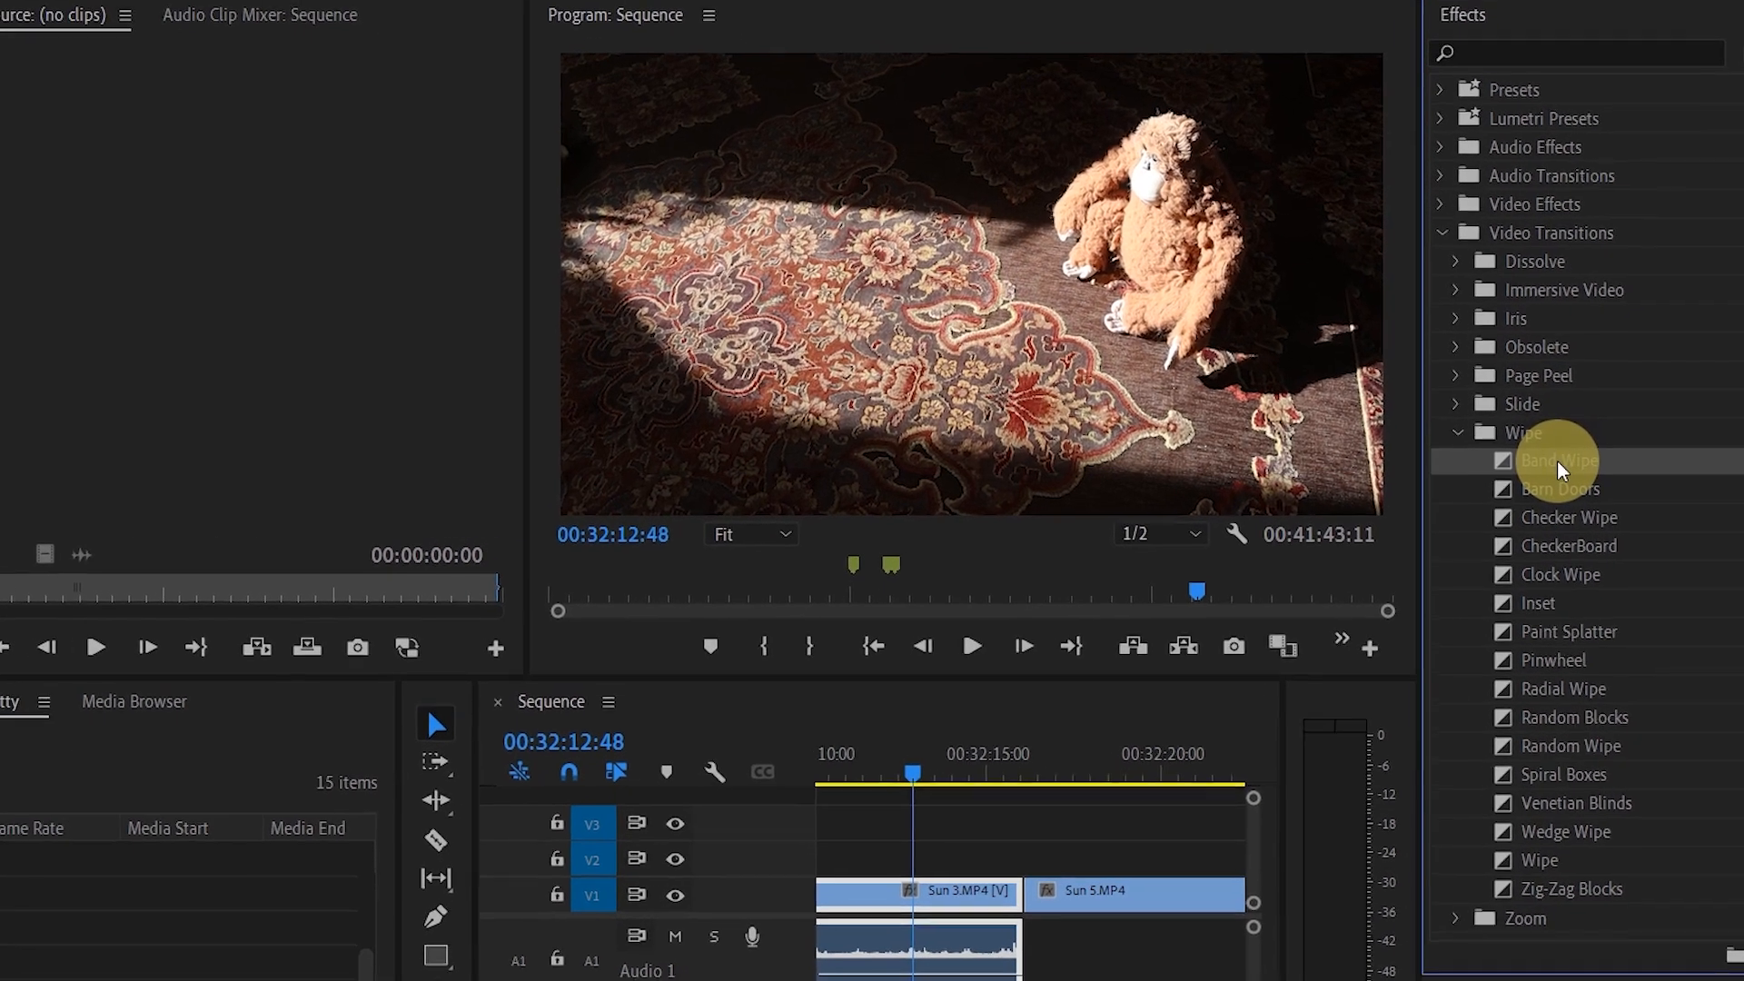
pyautogui.moveTo(1561, 471); pyautogui.dragTo(1026, 899)
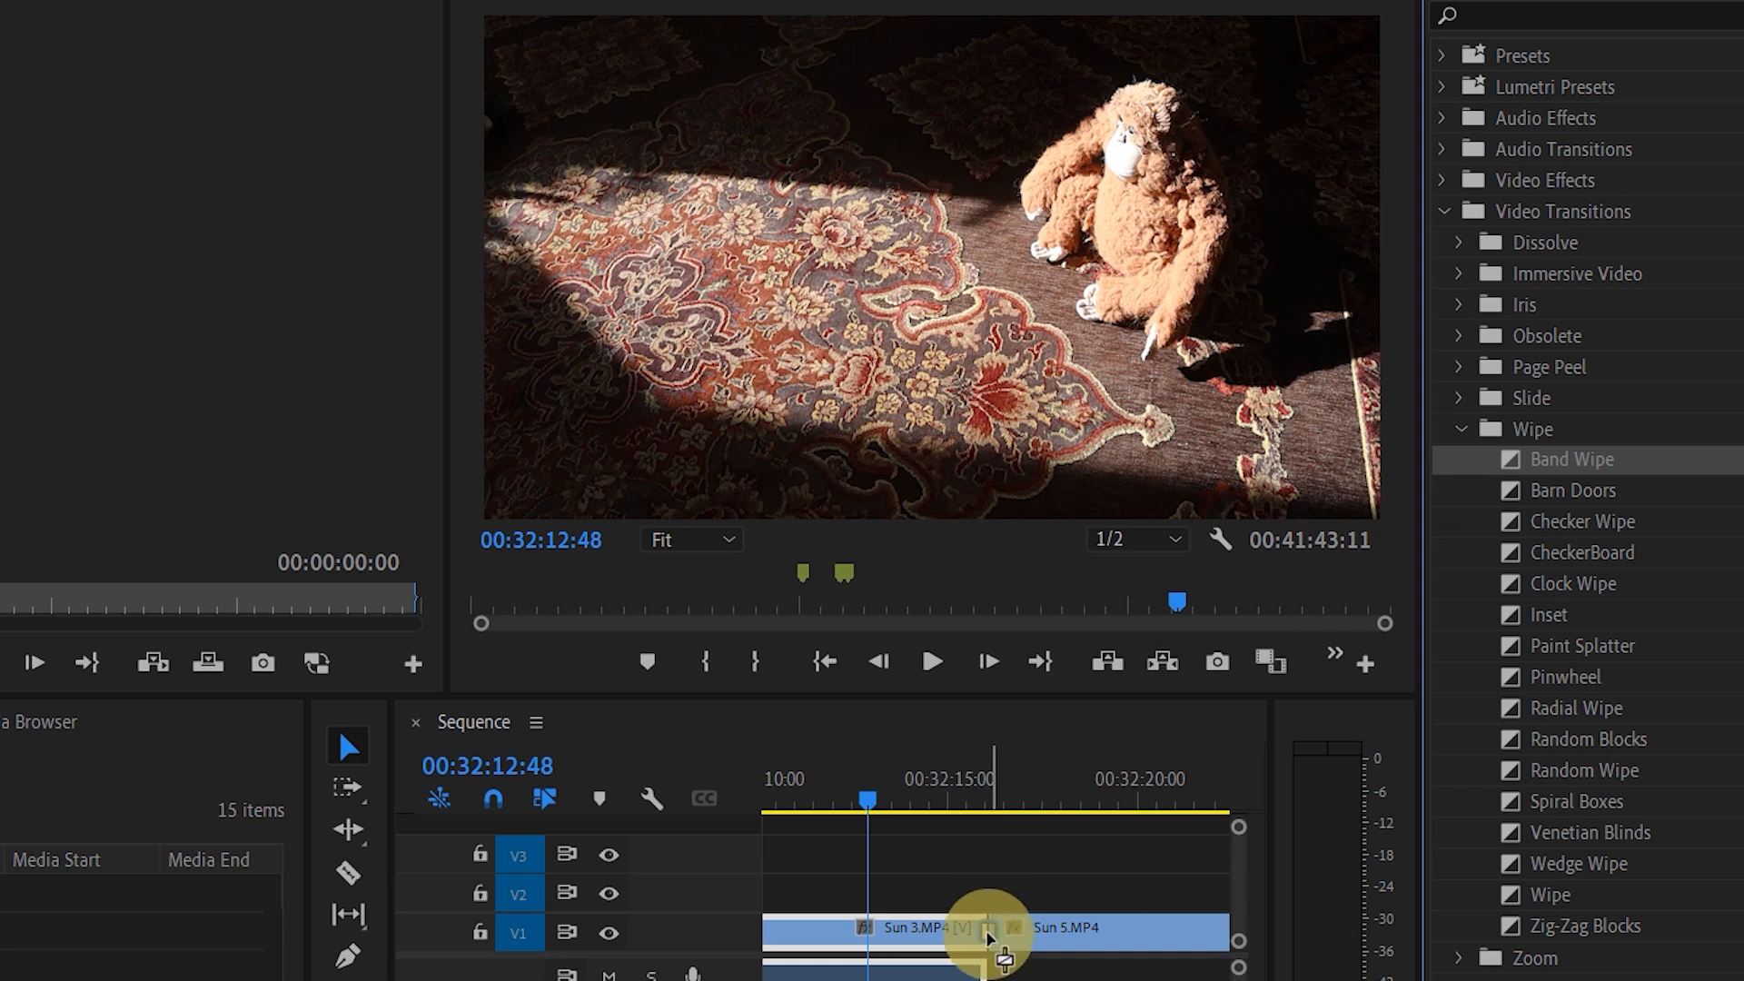
pyautogui.moveTo(990, 937); pyautogui.dragTo(990, 935)
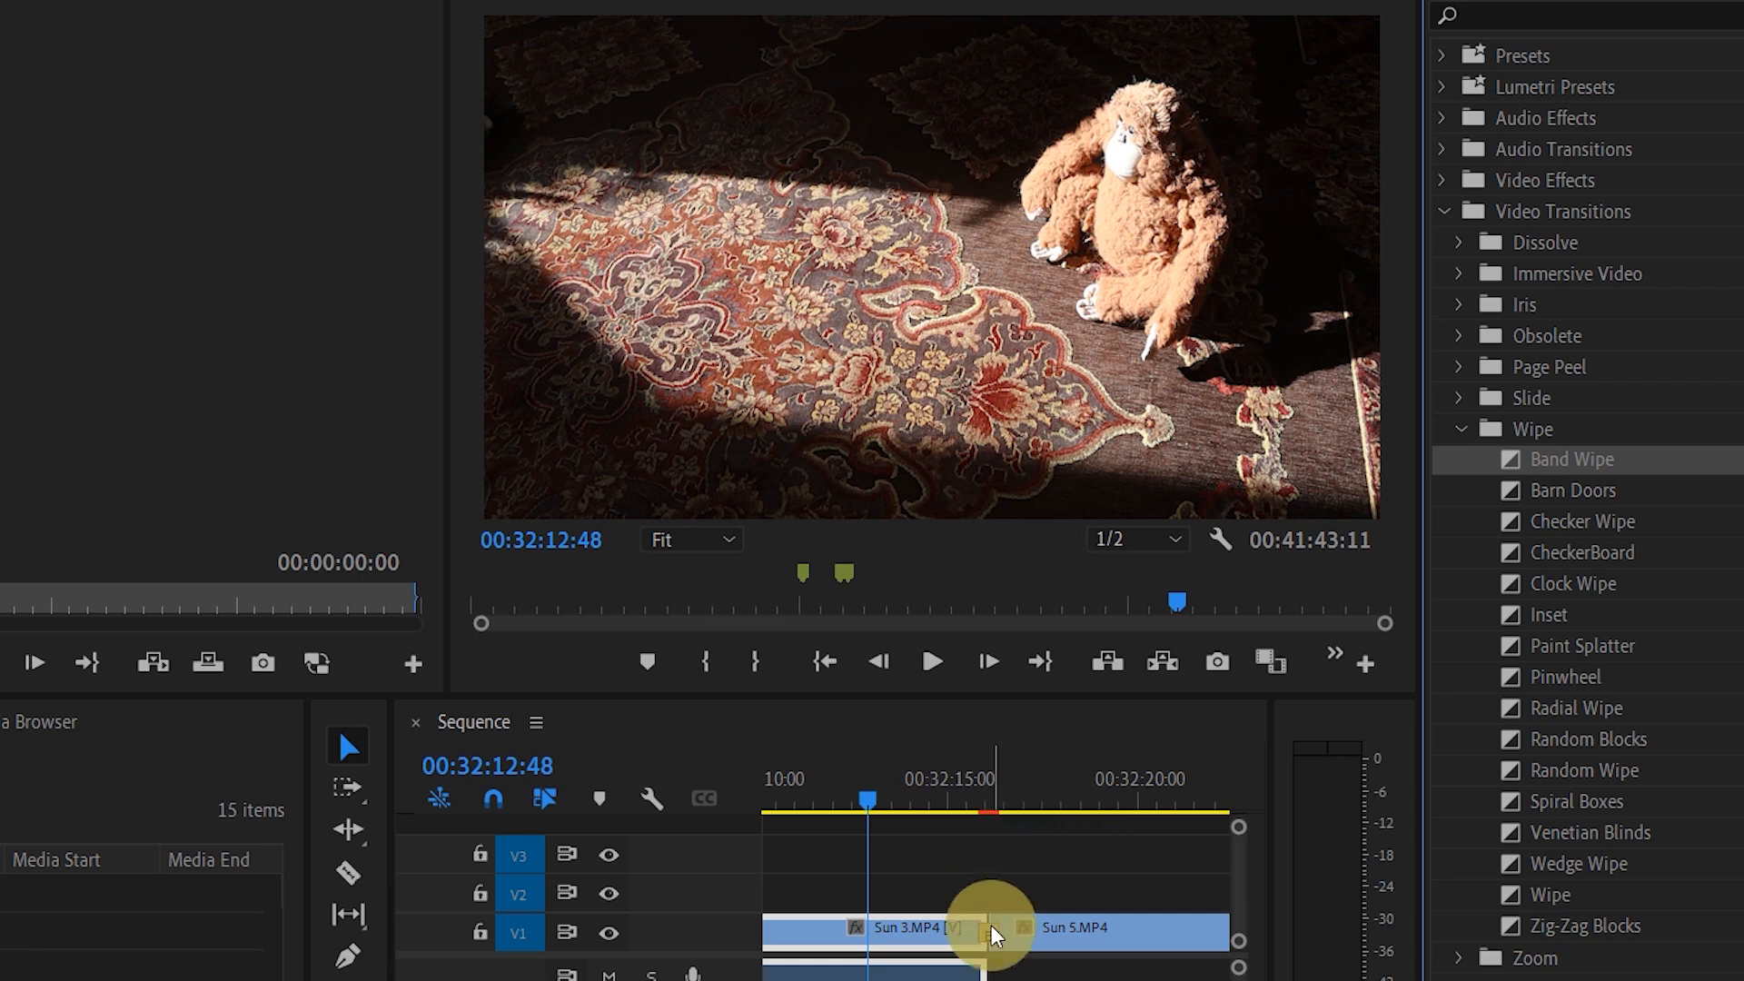
pyautogui.press('space')
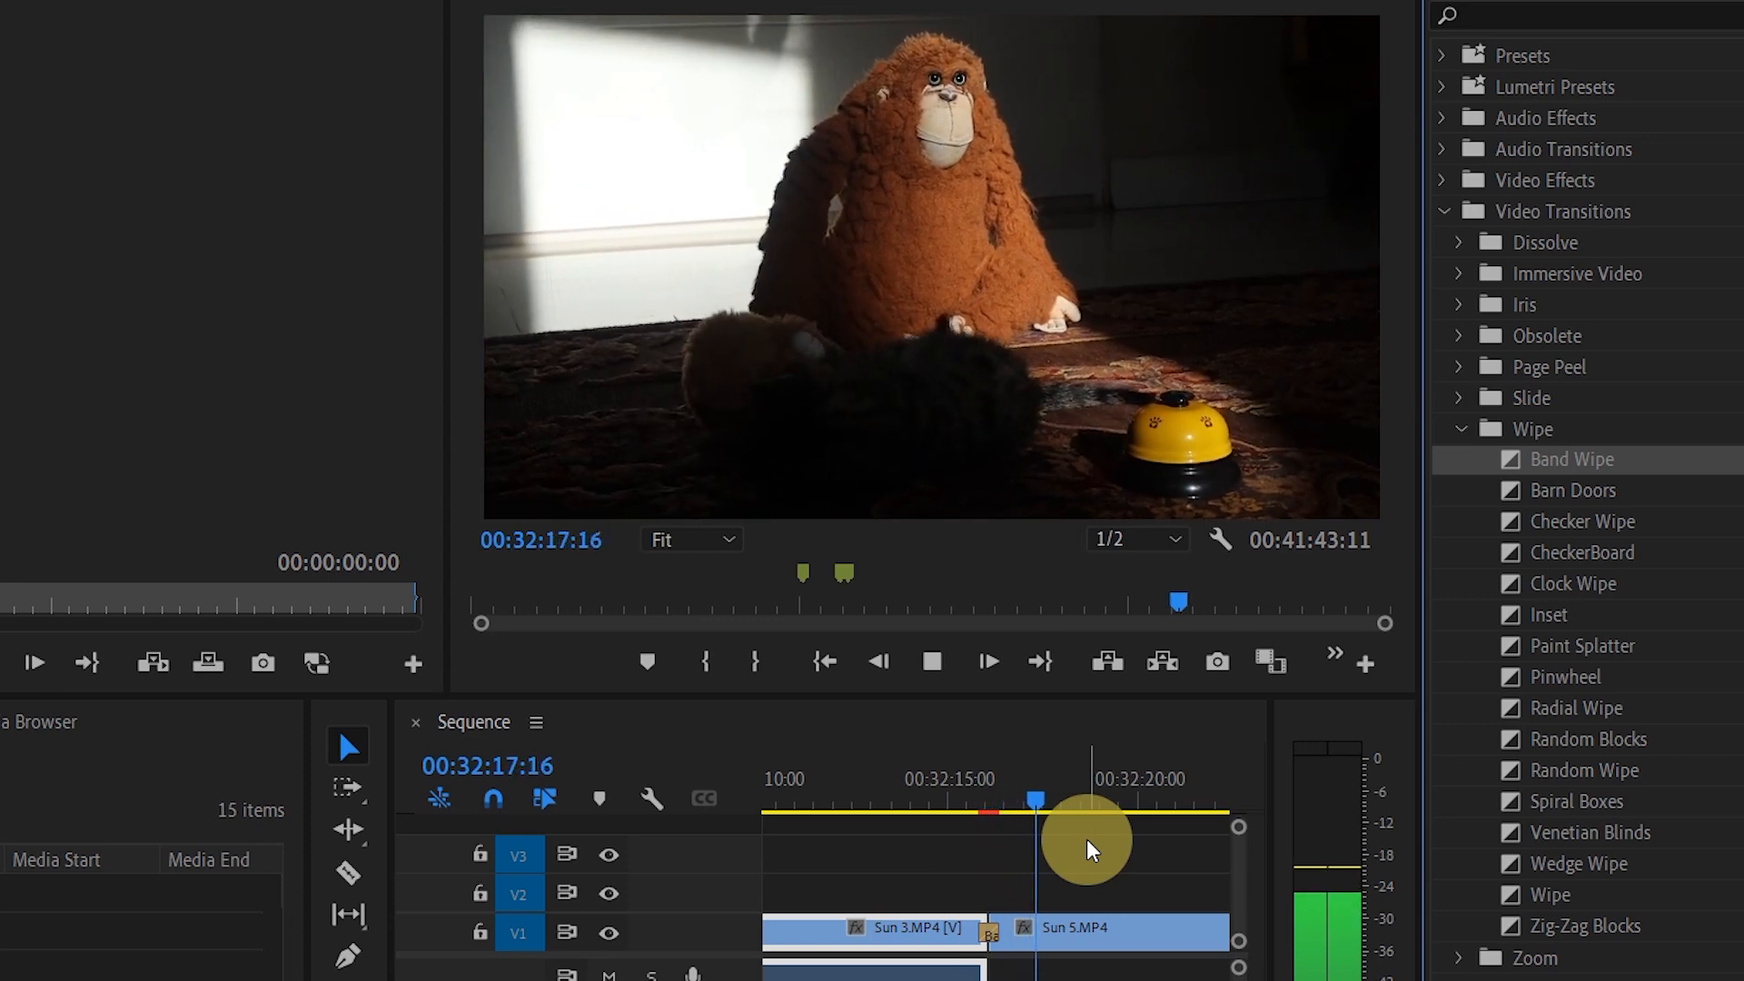
pyautogui.press('space')
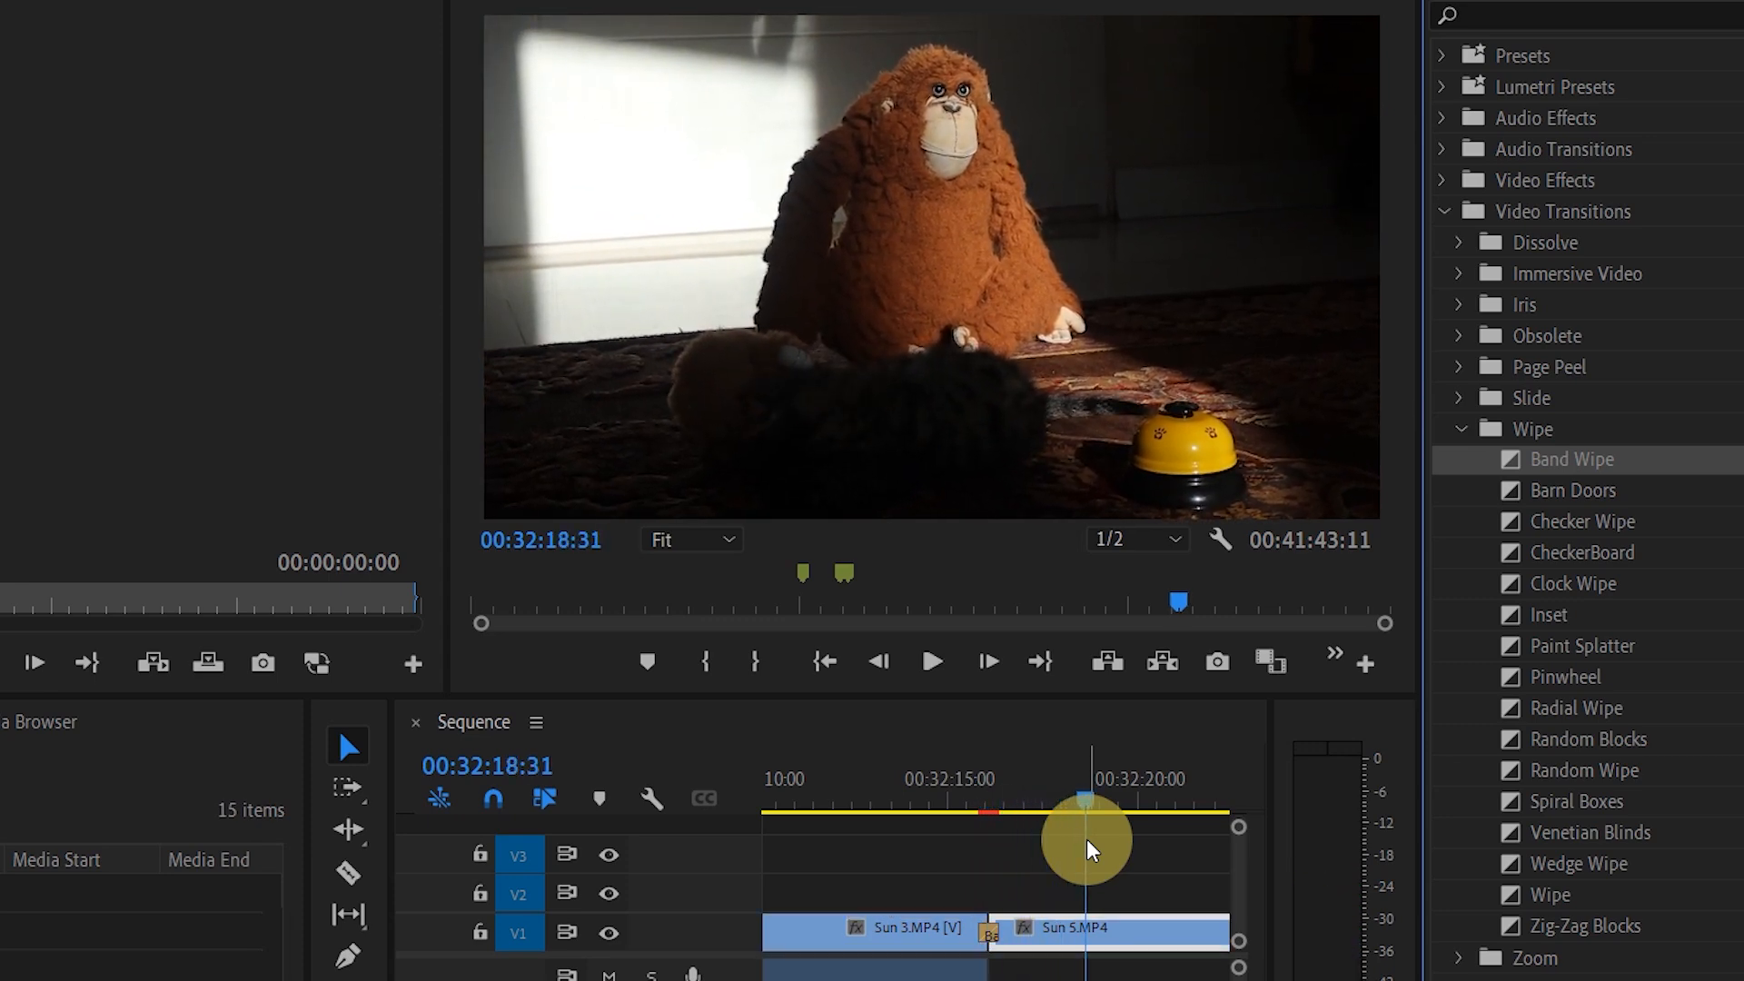
# Step: Return the playhead to 00:32:13:12 before the cut and delete the Band Wipe transition
pyautogui.click(879, 800)
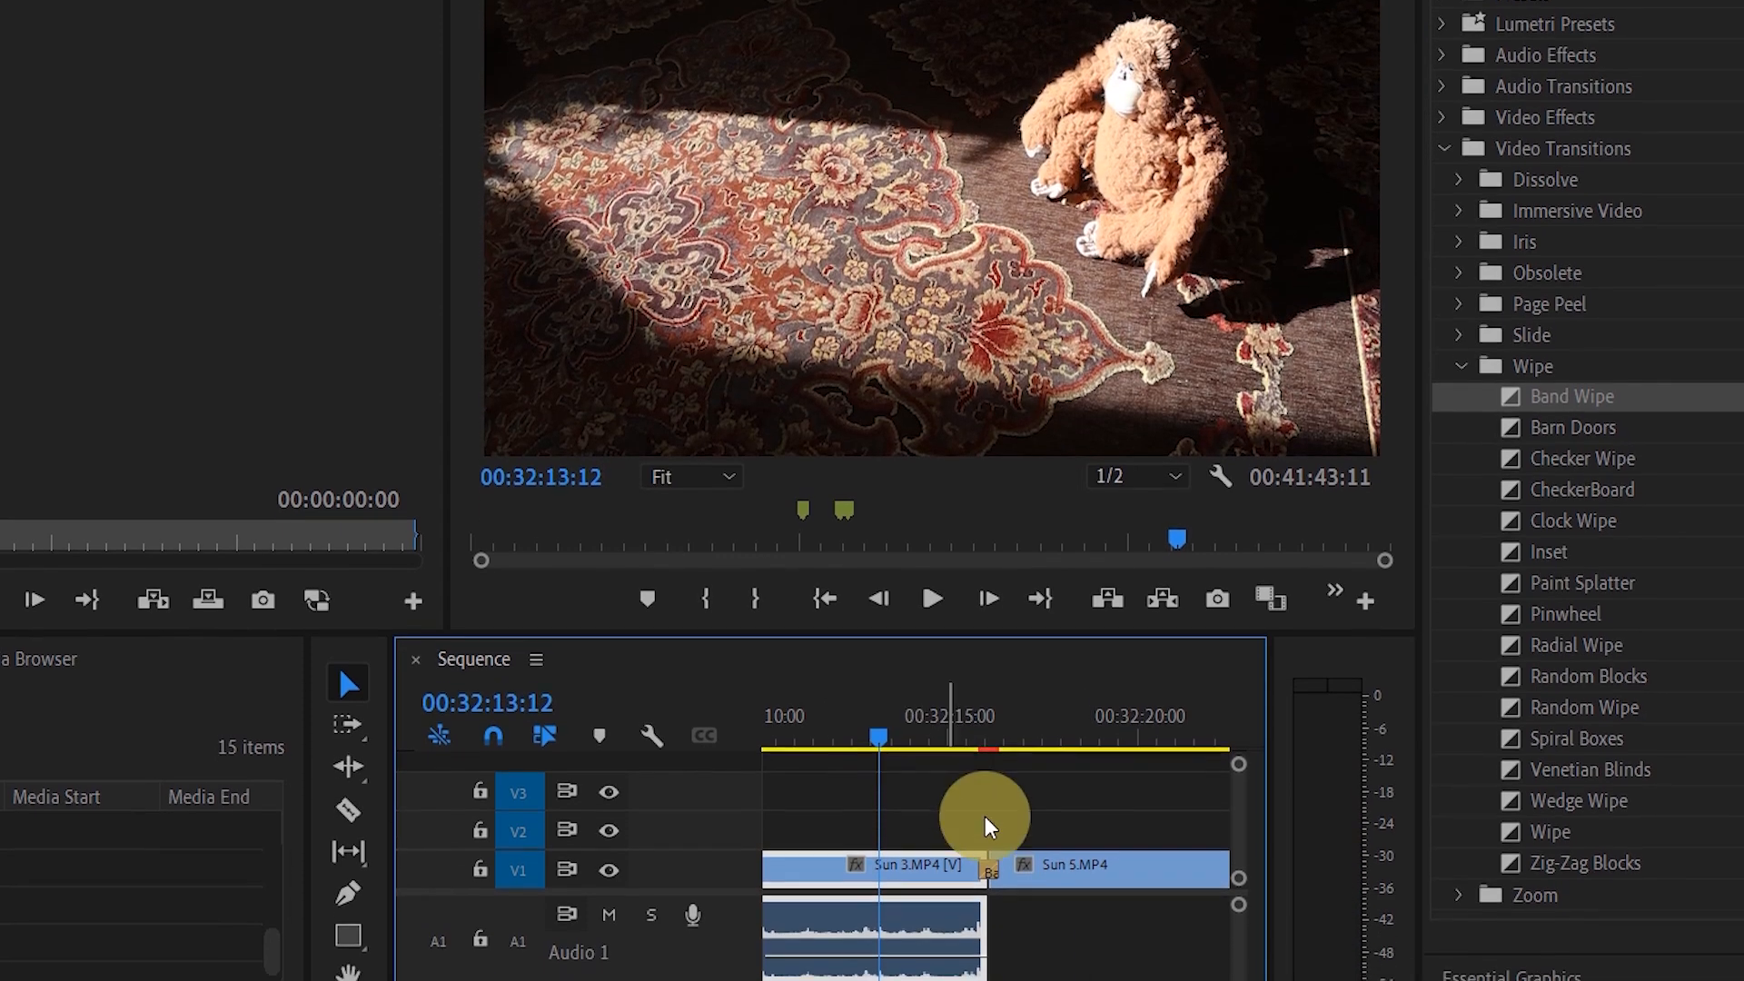
pyautogui.click(989, 872)
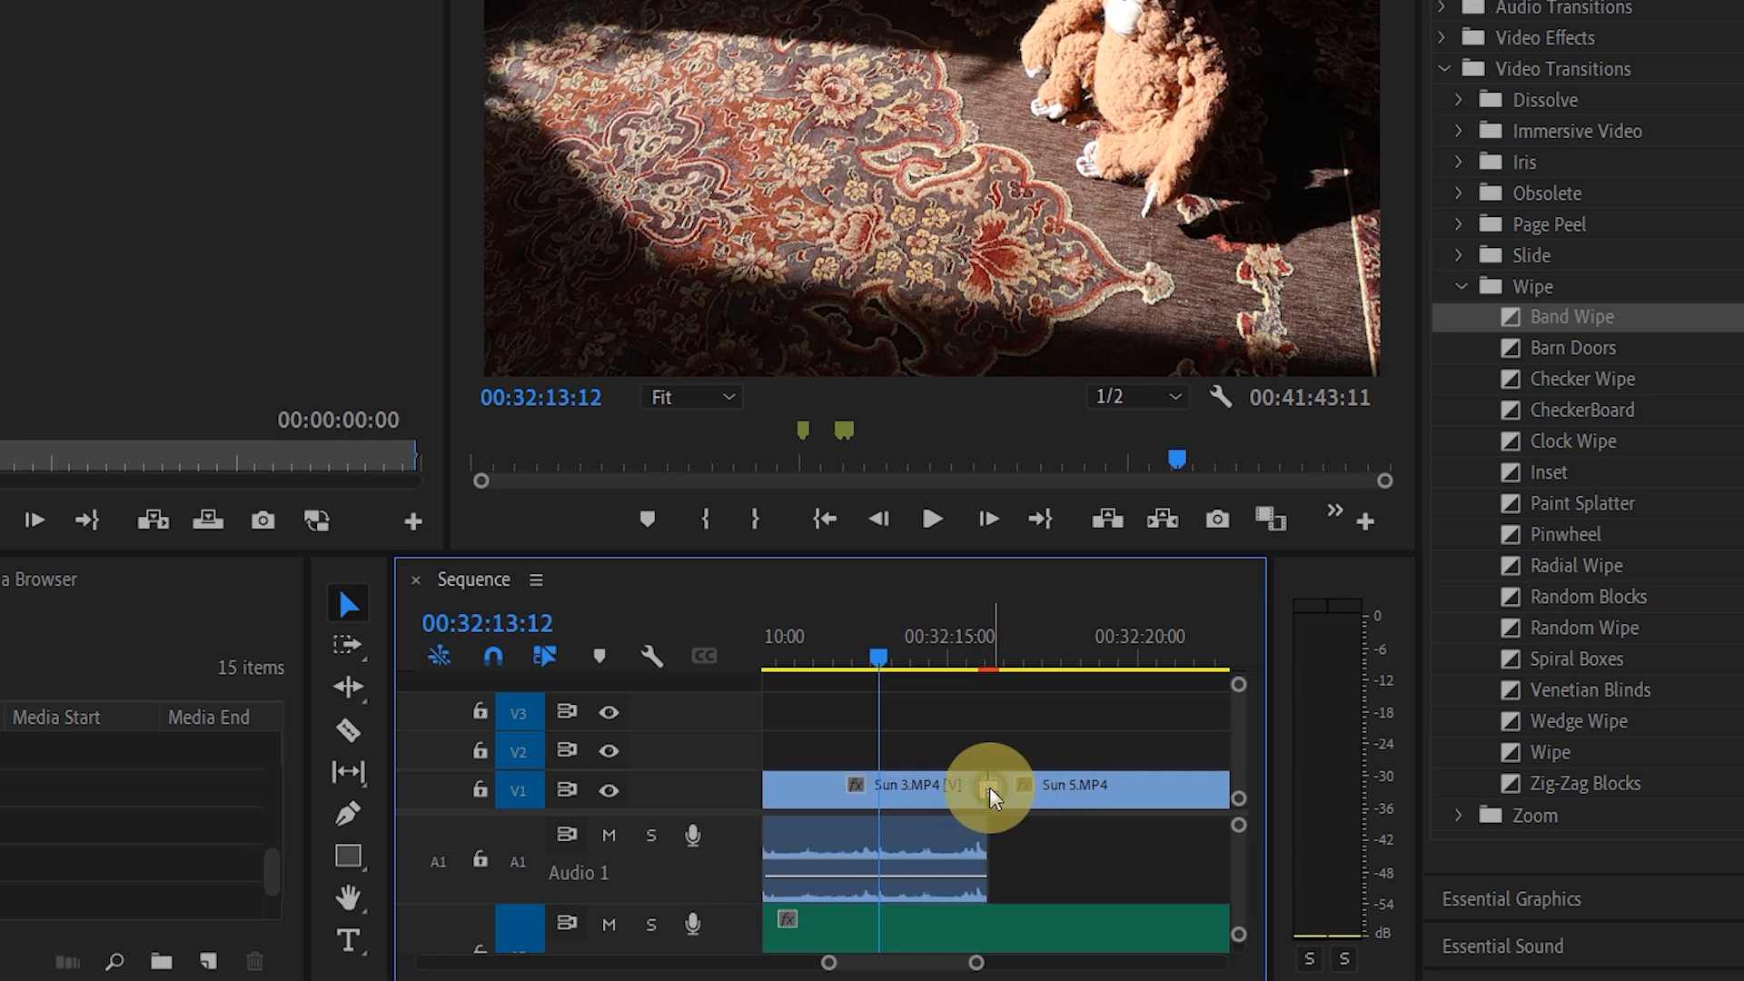
pyautogui.press('Delete')
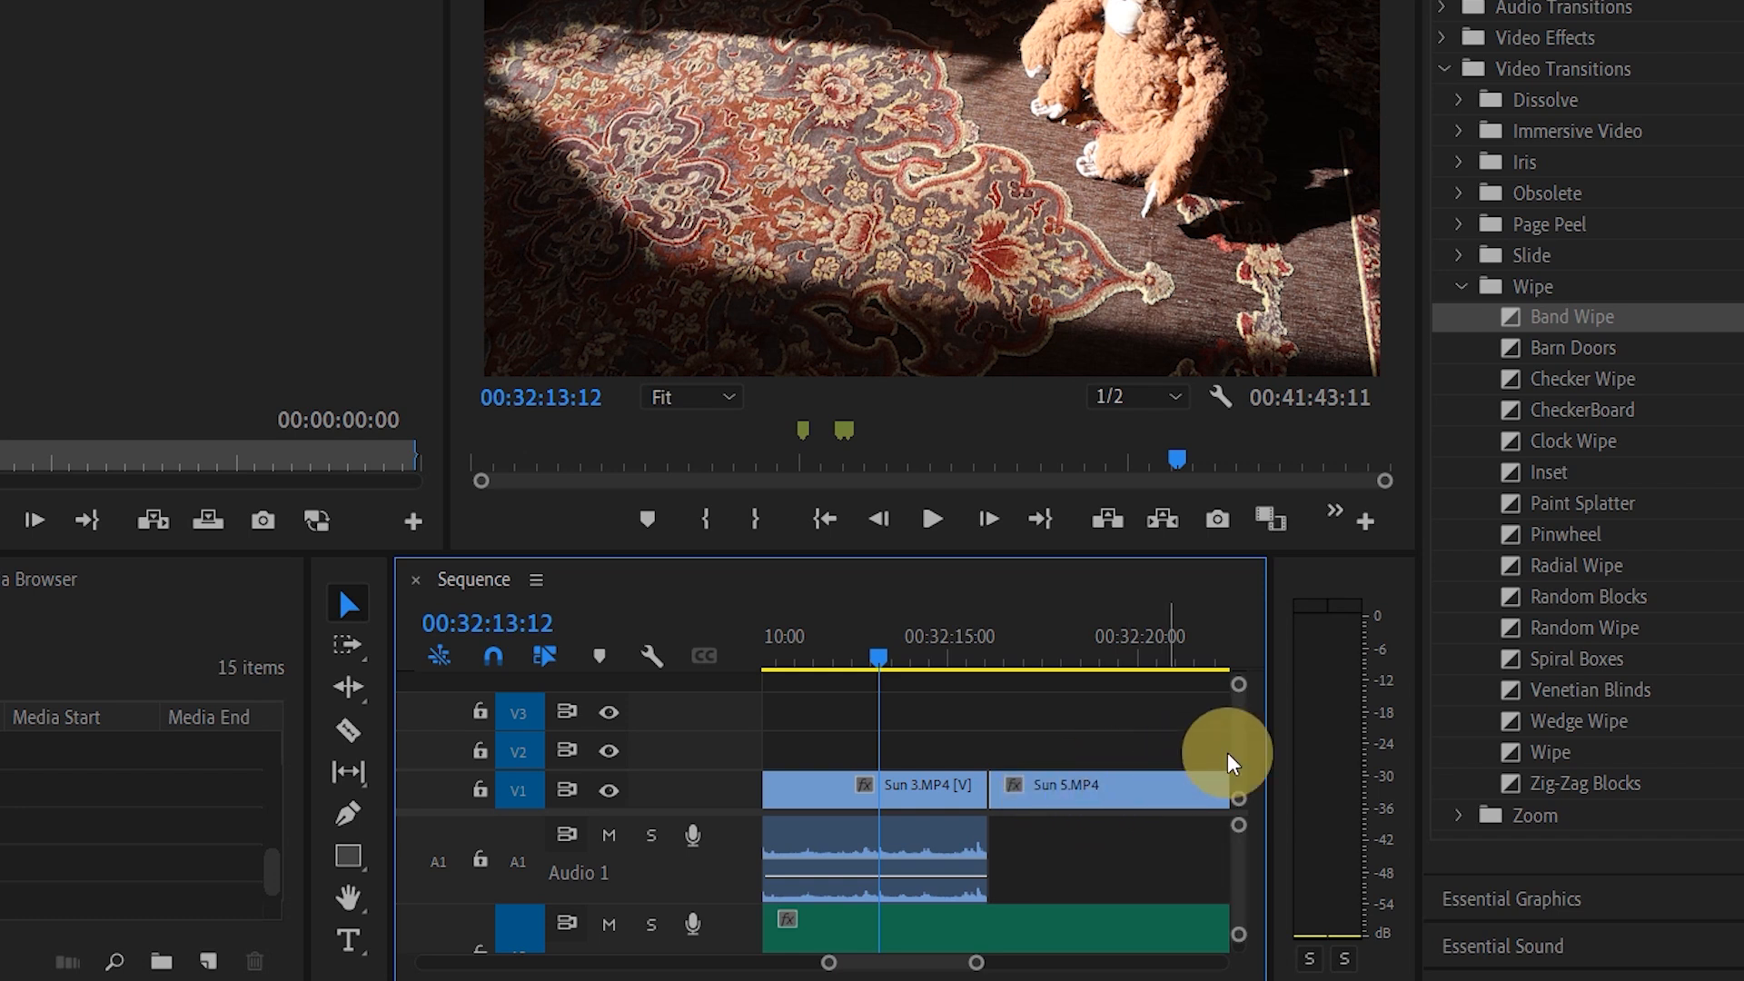
# Step: Apply the Spiral Boxes transition between Sun 3.MP4 and Sun 5.MP4 and lengthen its duration, with the frames value set to 00
pyautogui.moveTo(1541, 666); pyautogui.dragTo(990, 800)
pyautogui.doubleClick(990, 800)
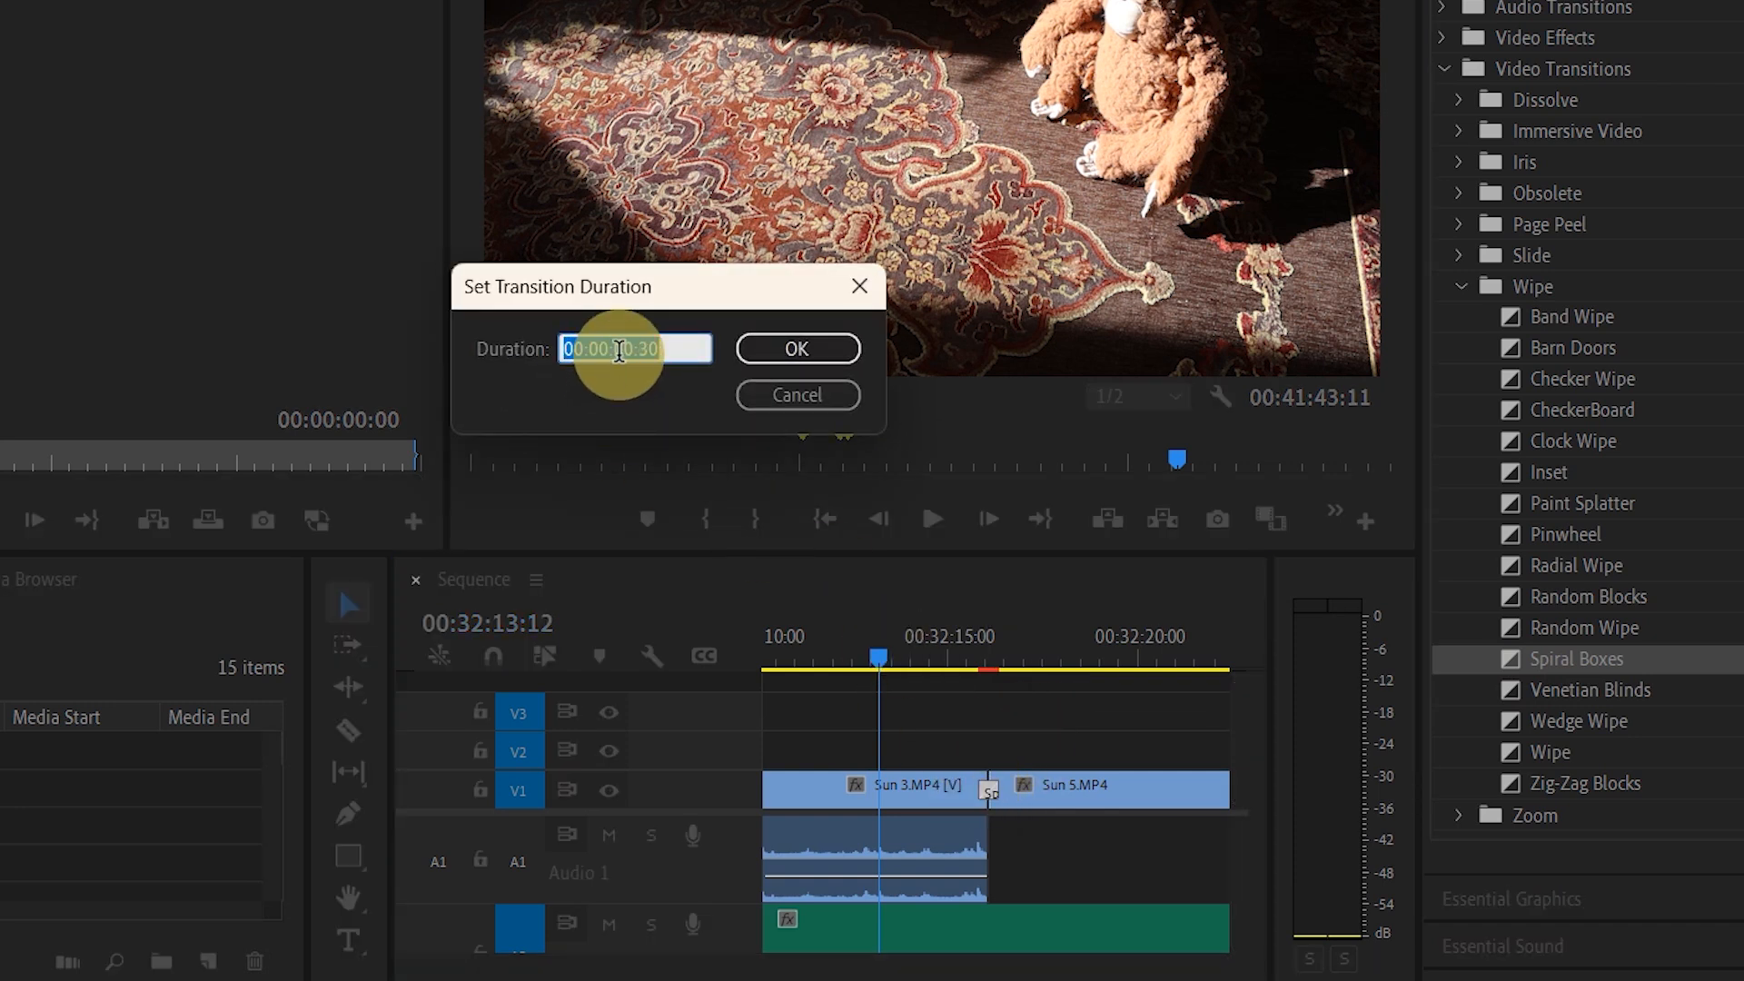
pyautogui.click(627, 353)
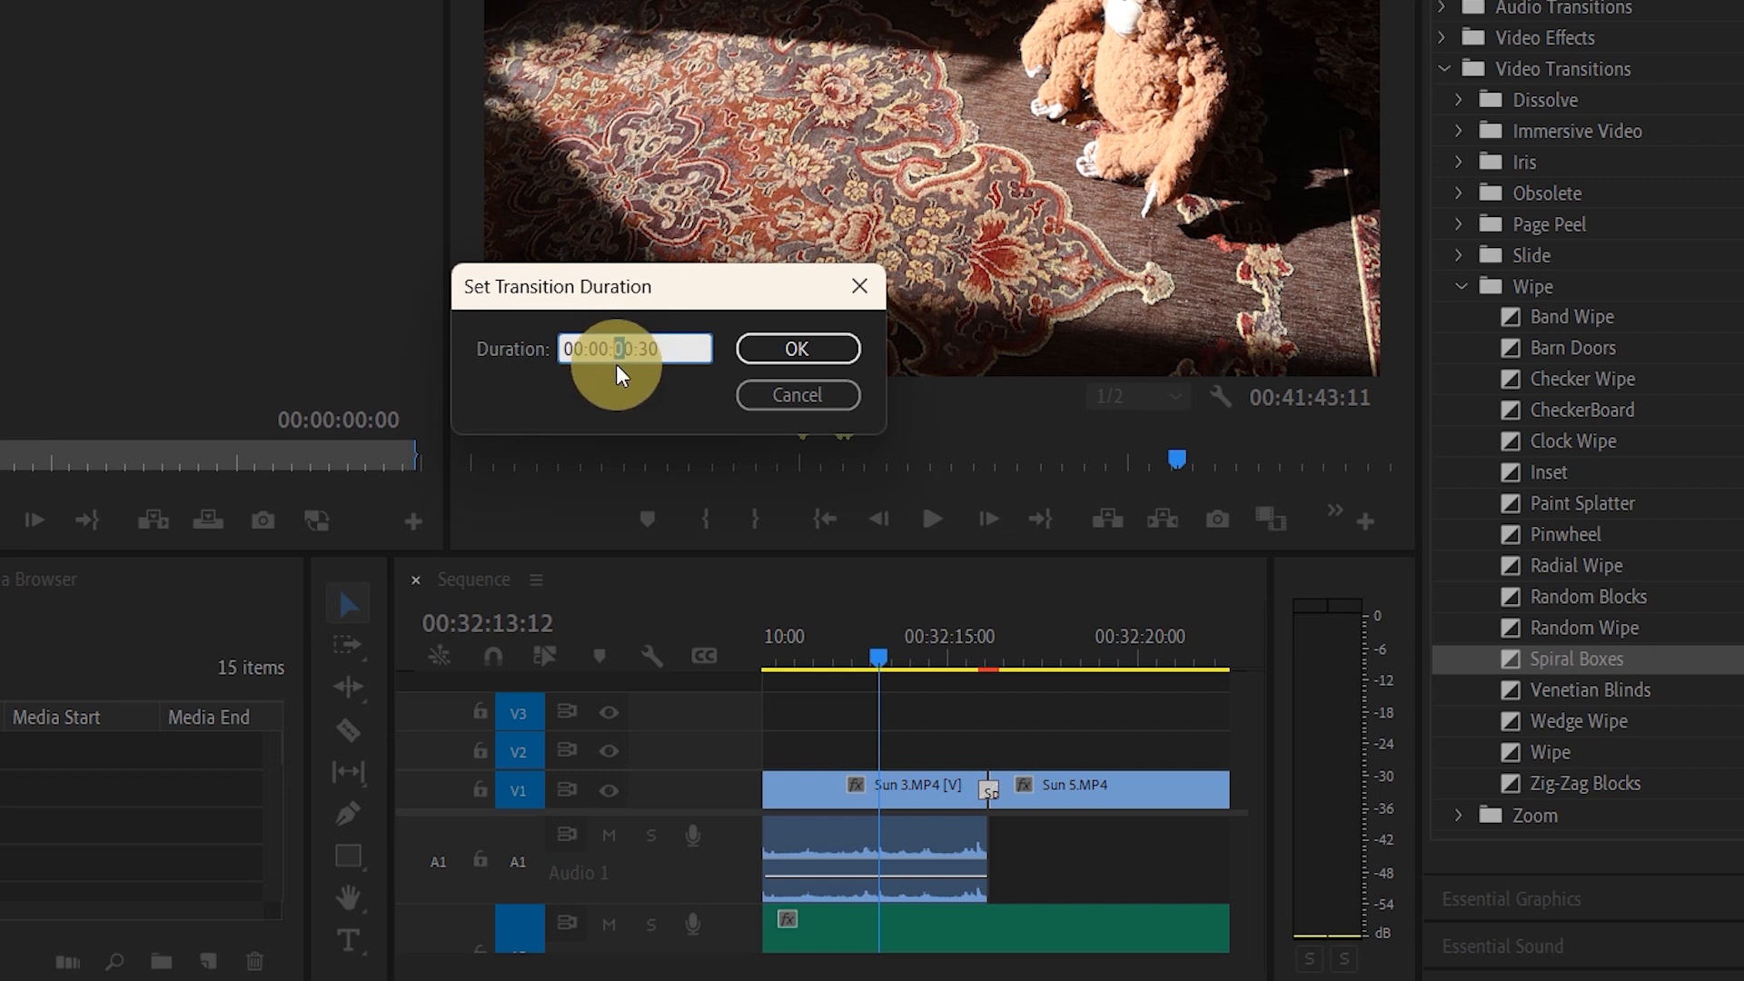
pyautogui.write('5')
pyautogui.click(670, 345)
pyautogui.press('BackSpace')
pyautogui.press('BackSpace')
pyautogui.write('00')
pyautogui.click(786, 359)
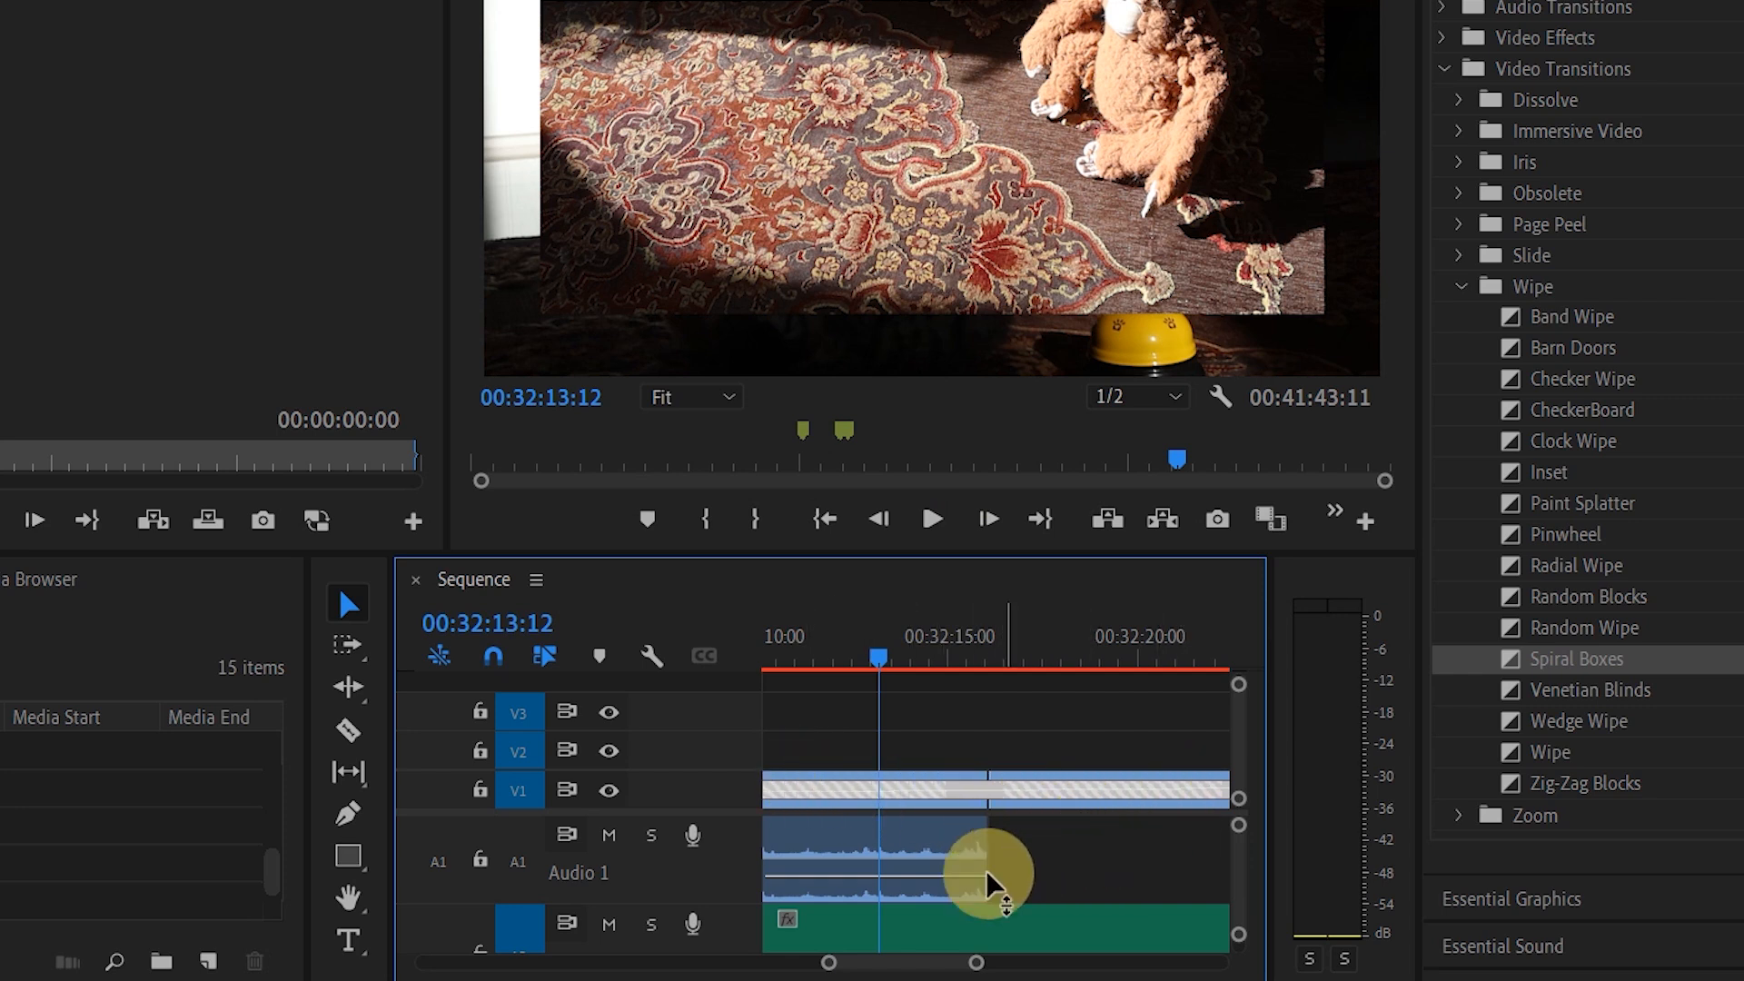
# Step: Shorten the Spiral Boxes transition between Sun 3.MP4 and Sun 5.MP4 to about 6 seconds and play it back
pyautogui.moveTo(971, 964); pyautogui.dragTo(1024, 965)
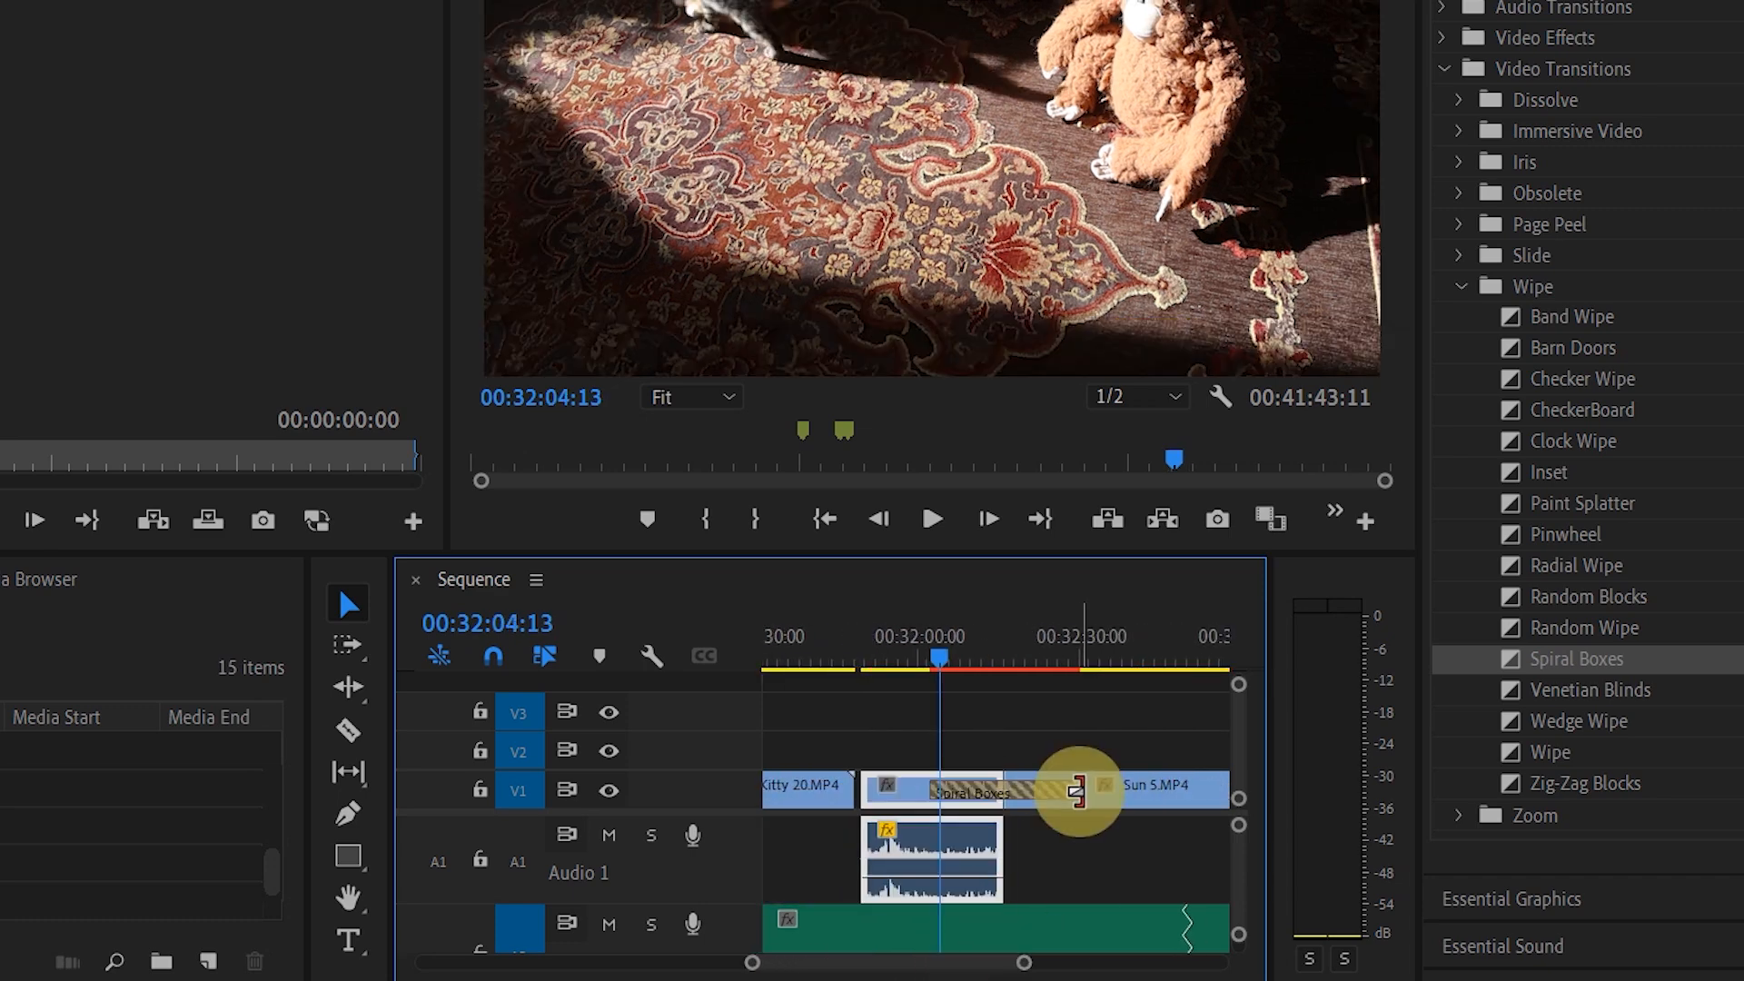
pyautogui.moveTo(1078, 791); pyautogui.dragTo(1004, 786)
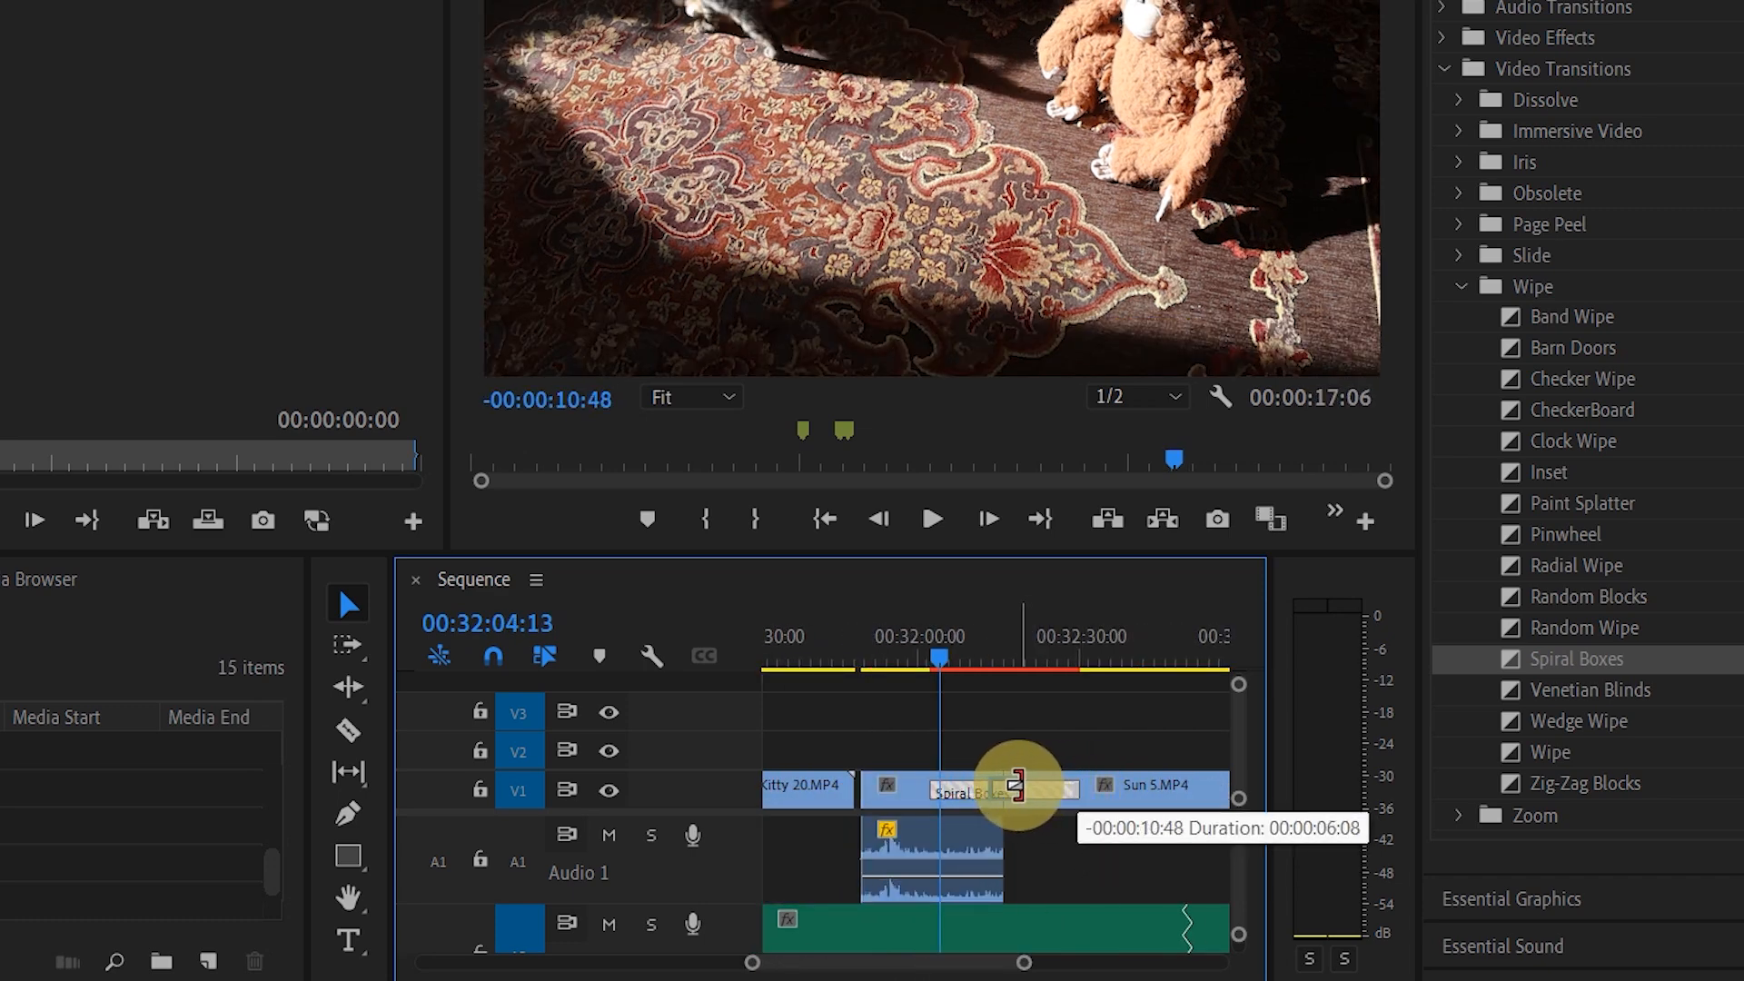
pyautogui.click(972, 652)
pyautogui.press('space')
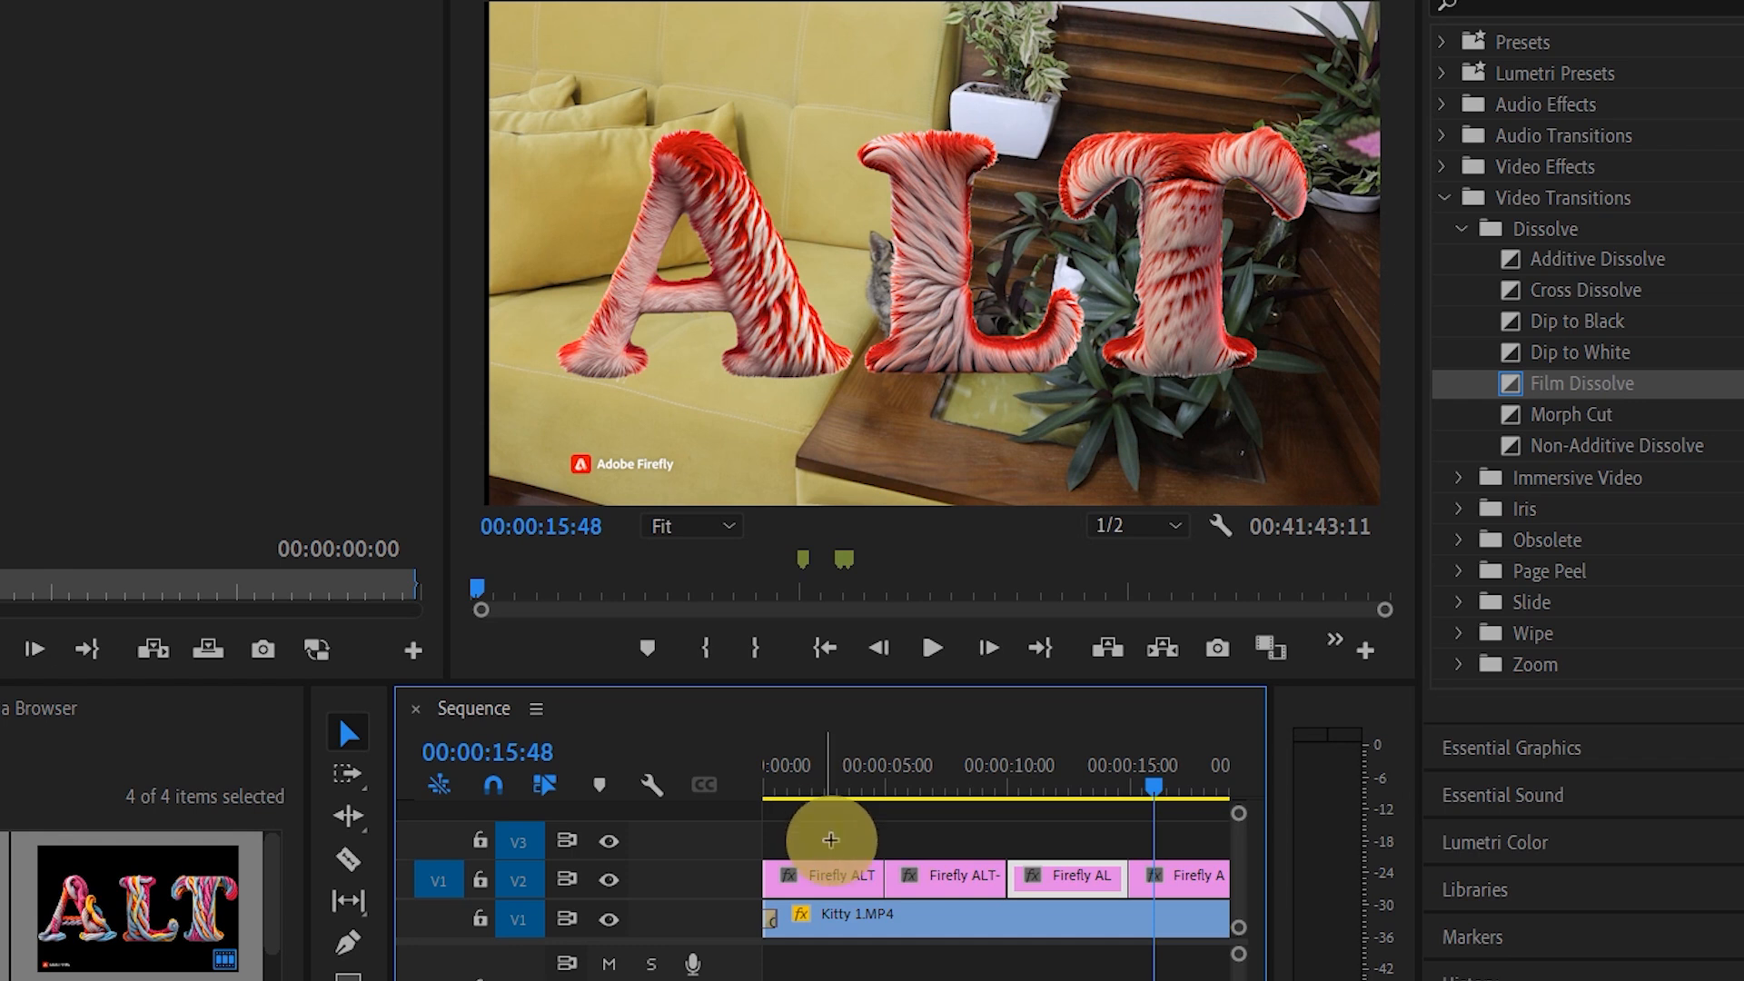
# Step: Apply the default transition to all four Firefly ALT images on V2 at once and play them from 00:00:04:06
pyautogui.moveTo(823, 832); pyautogui.dragTo(1184, 886)
pyautogui.hotkey('shift', 'd')
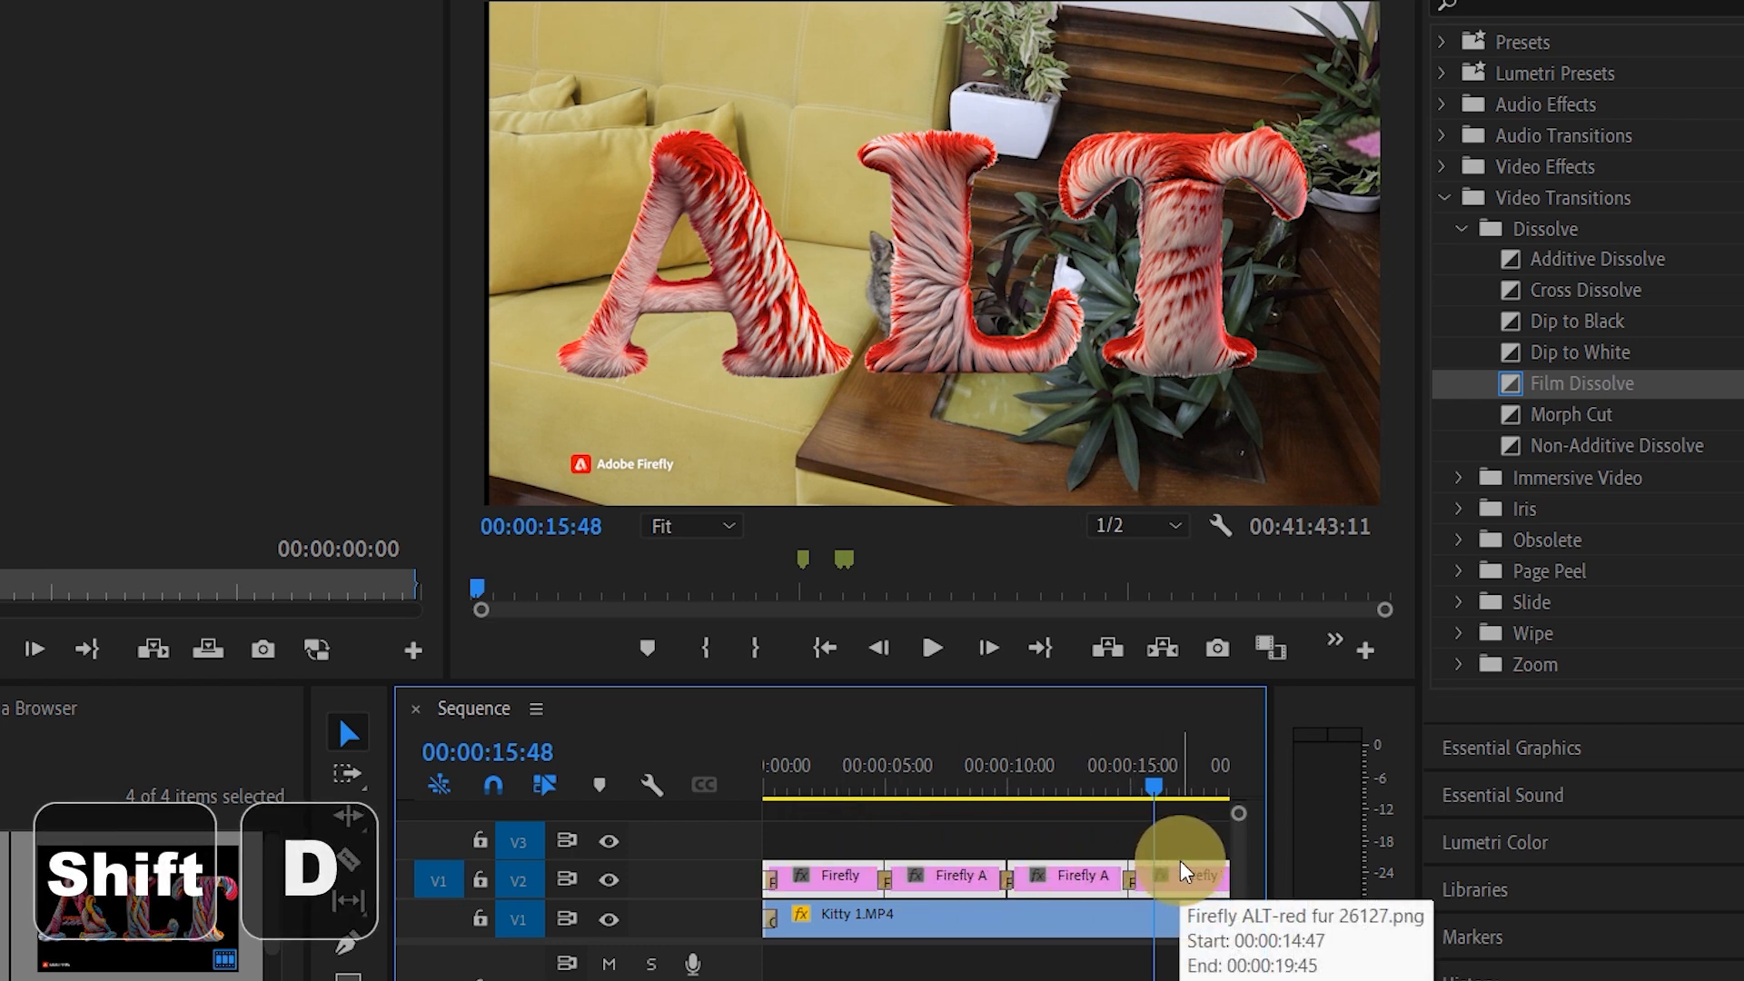
pyautogui.click(865, 784)
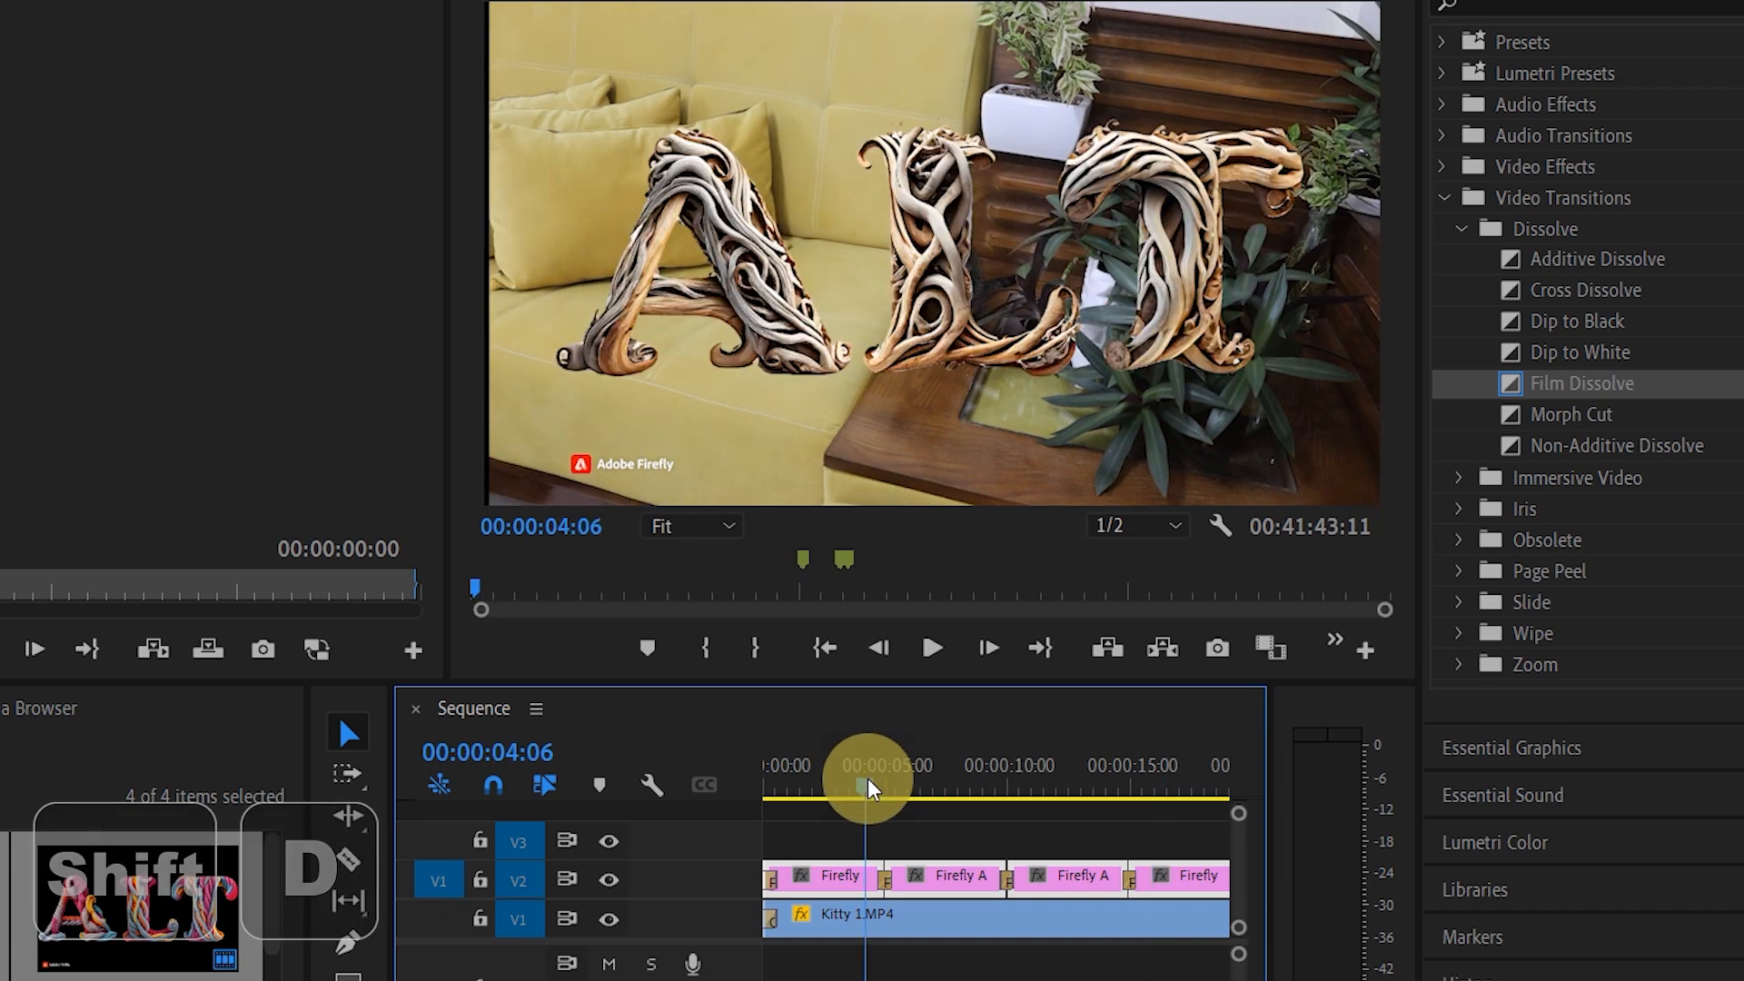
pyautogui.press('space')
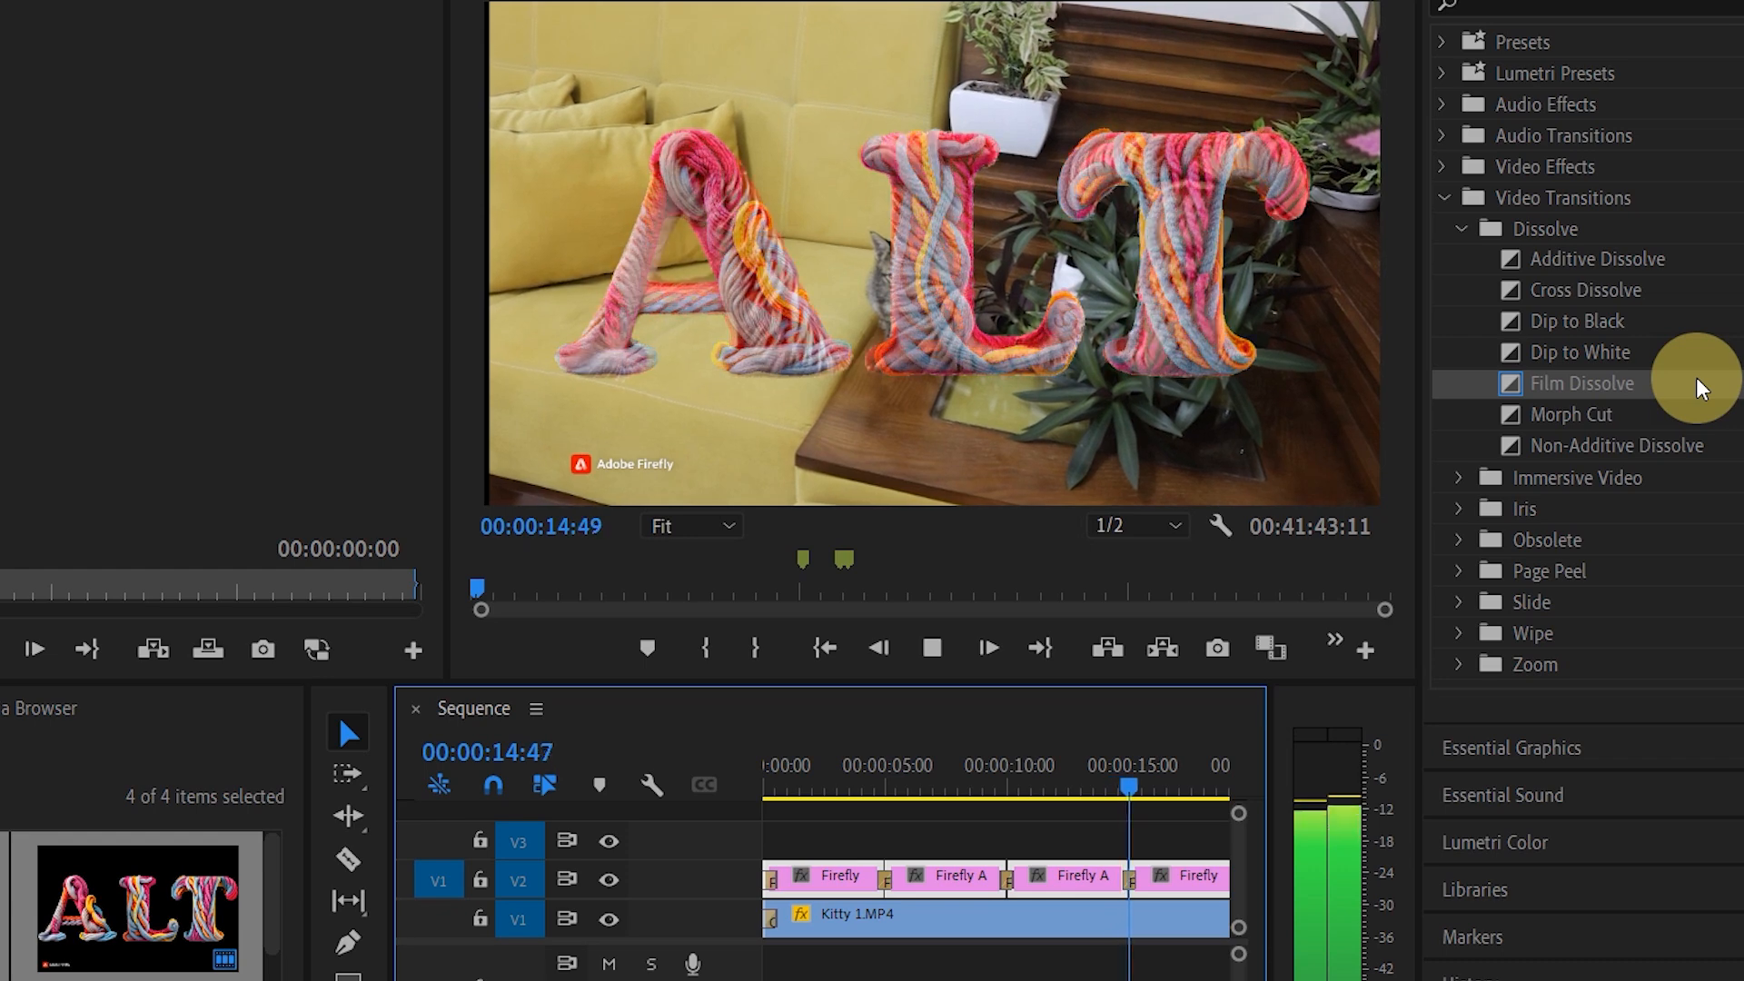
pyautogui.press('space')
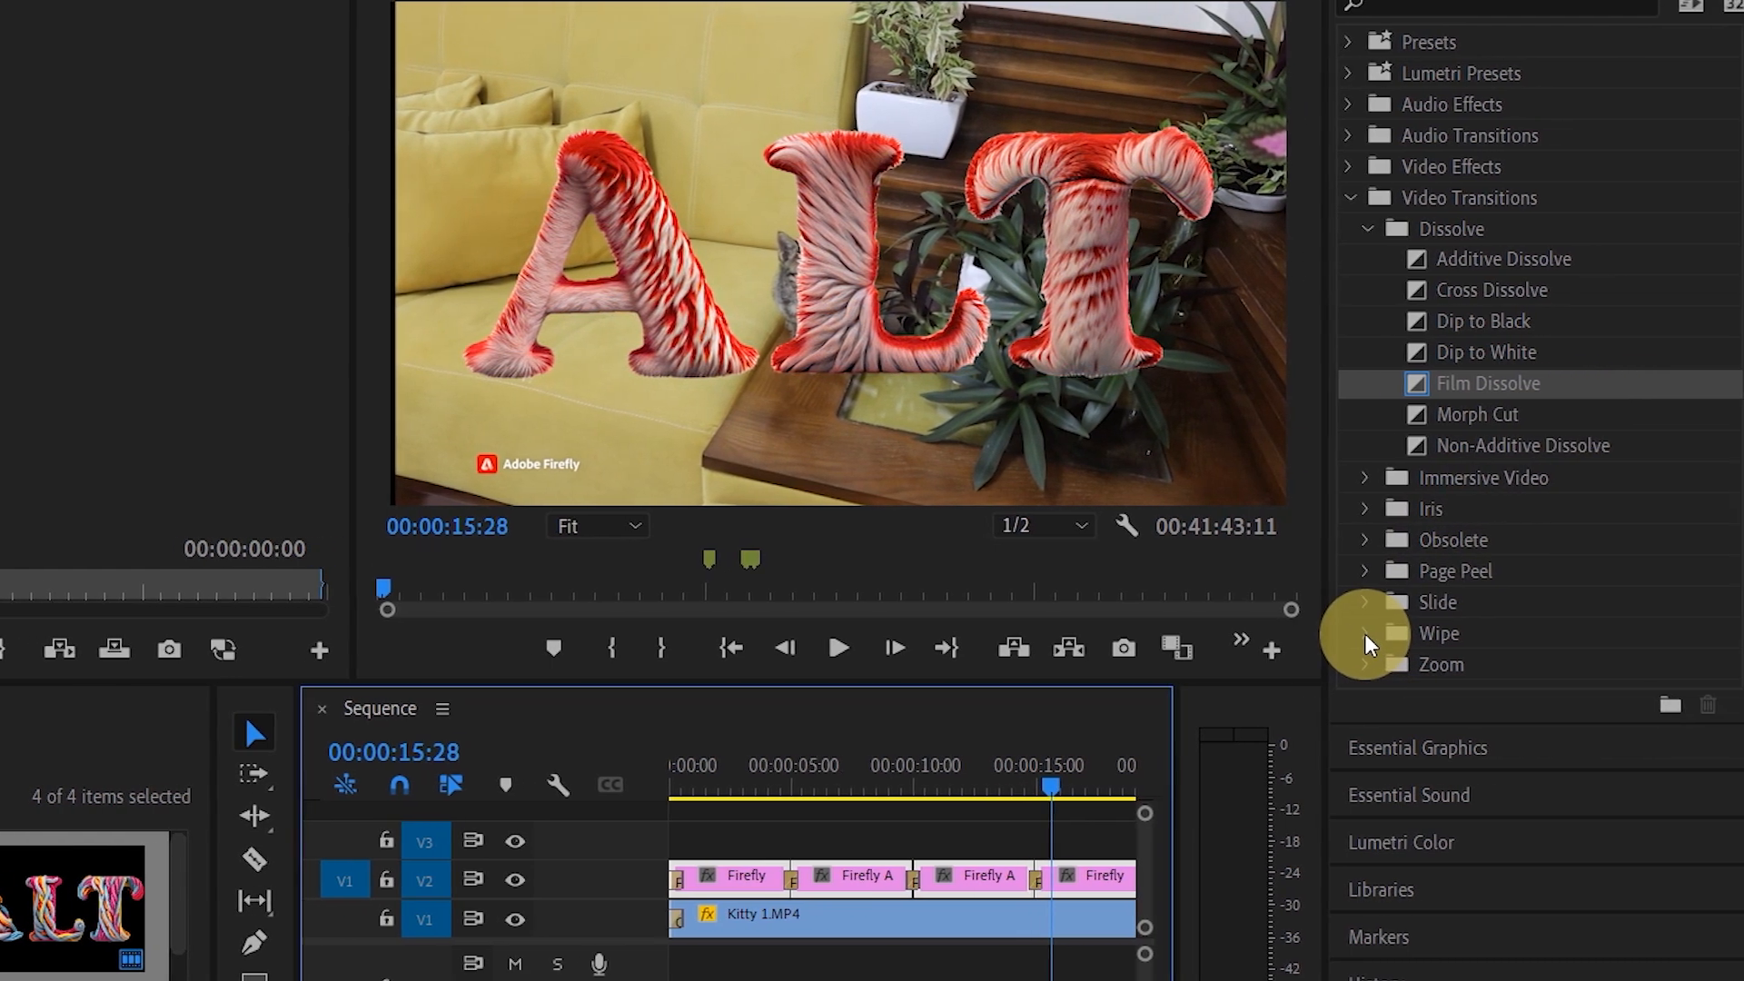
# Step: Set Cross Zoom from the Zoom video transitions as the default transition
pyautogui.click(1362, 662)
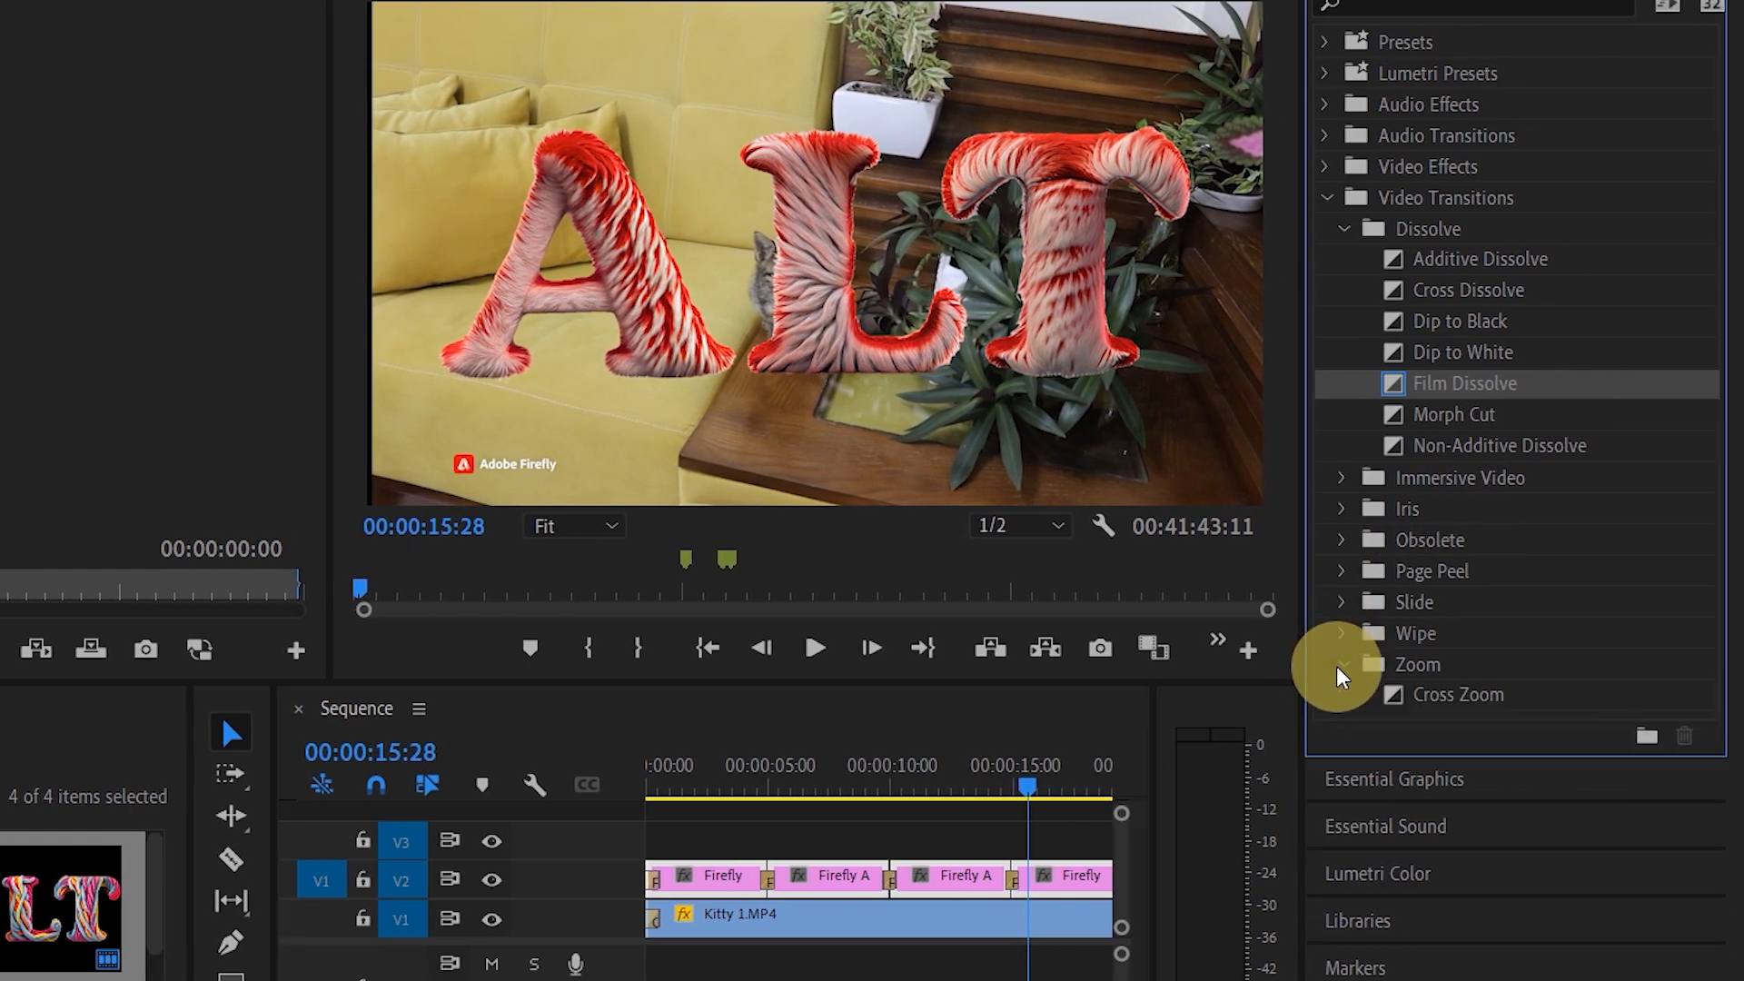
pyautogui.rightClick(1423, 701)
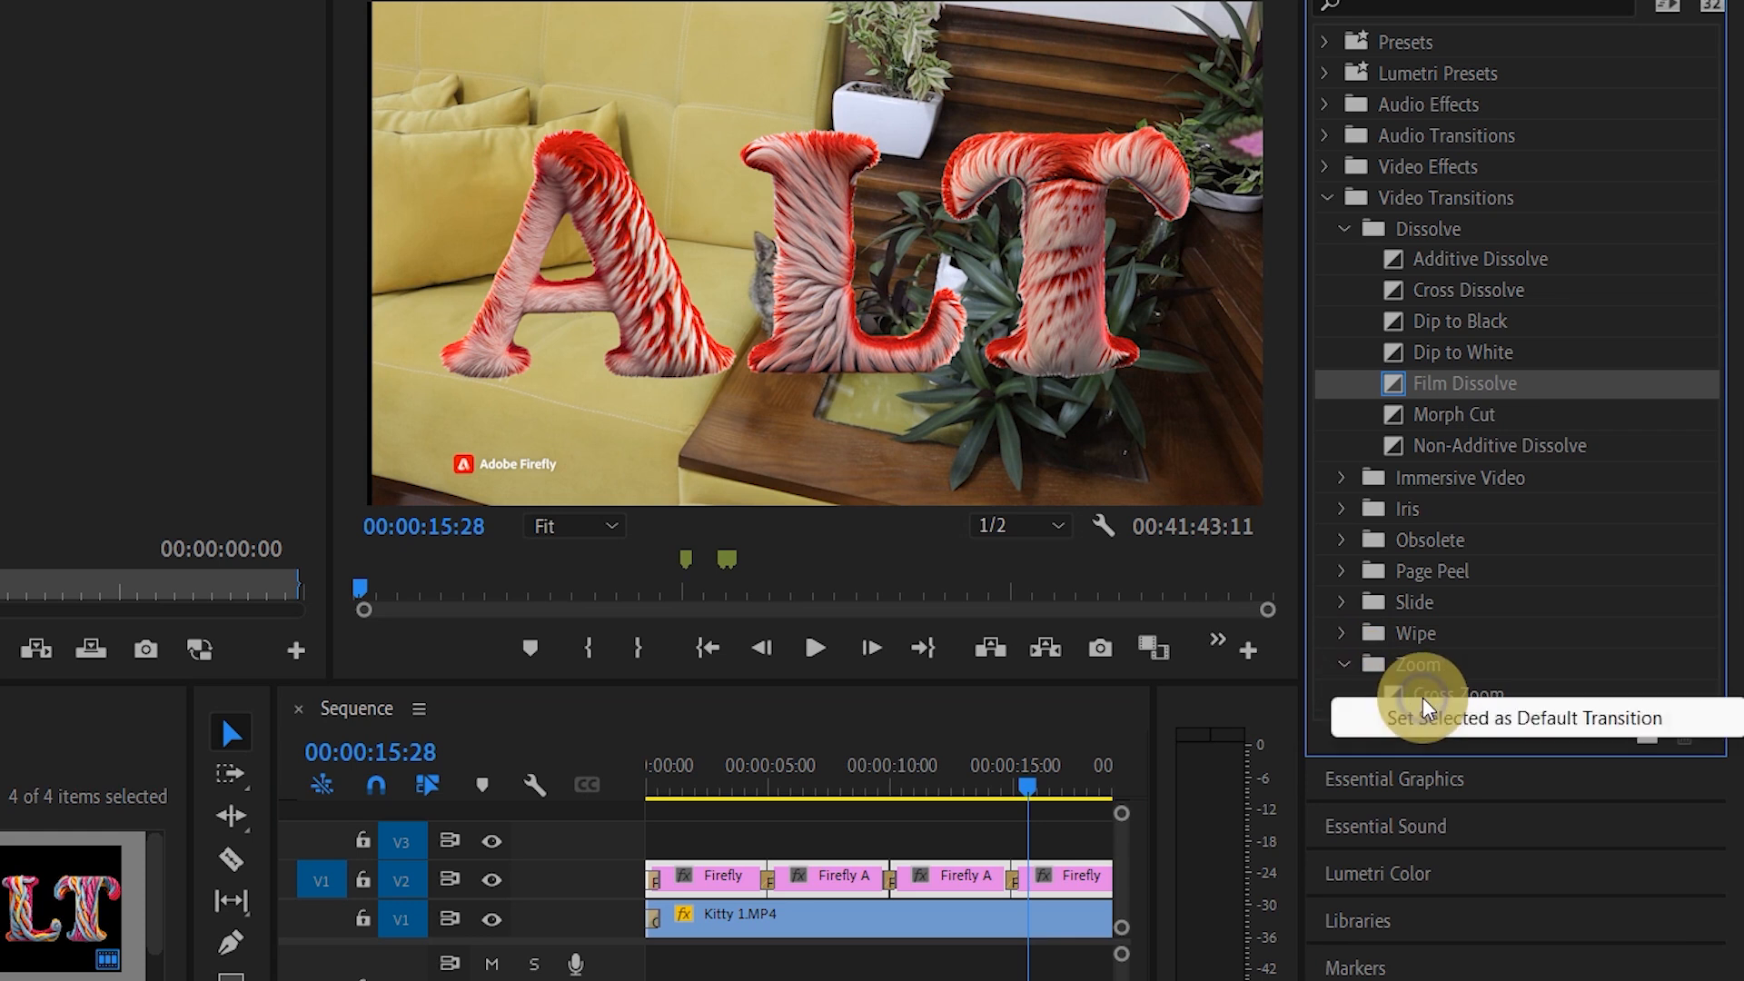
pyautogui.click(1685, 717)
# Step: Delete the dissolve transitions from the Firefly ALT images on V2
pyautogui.moveTo(1544, 701); pyautogui.dragTo(997, 884)
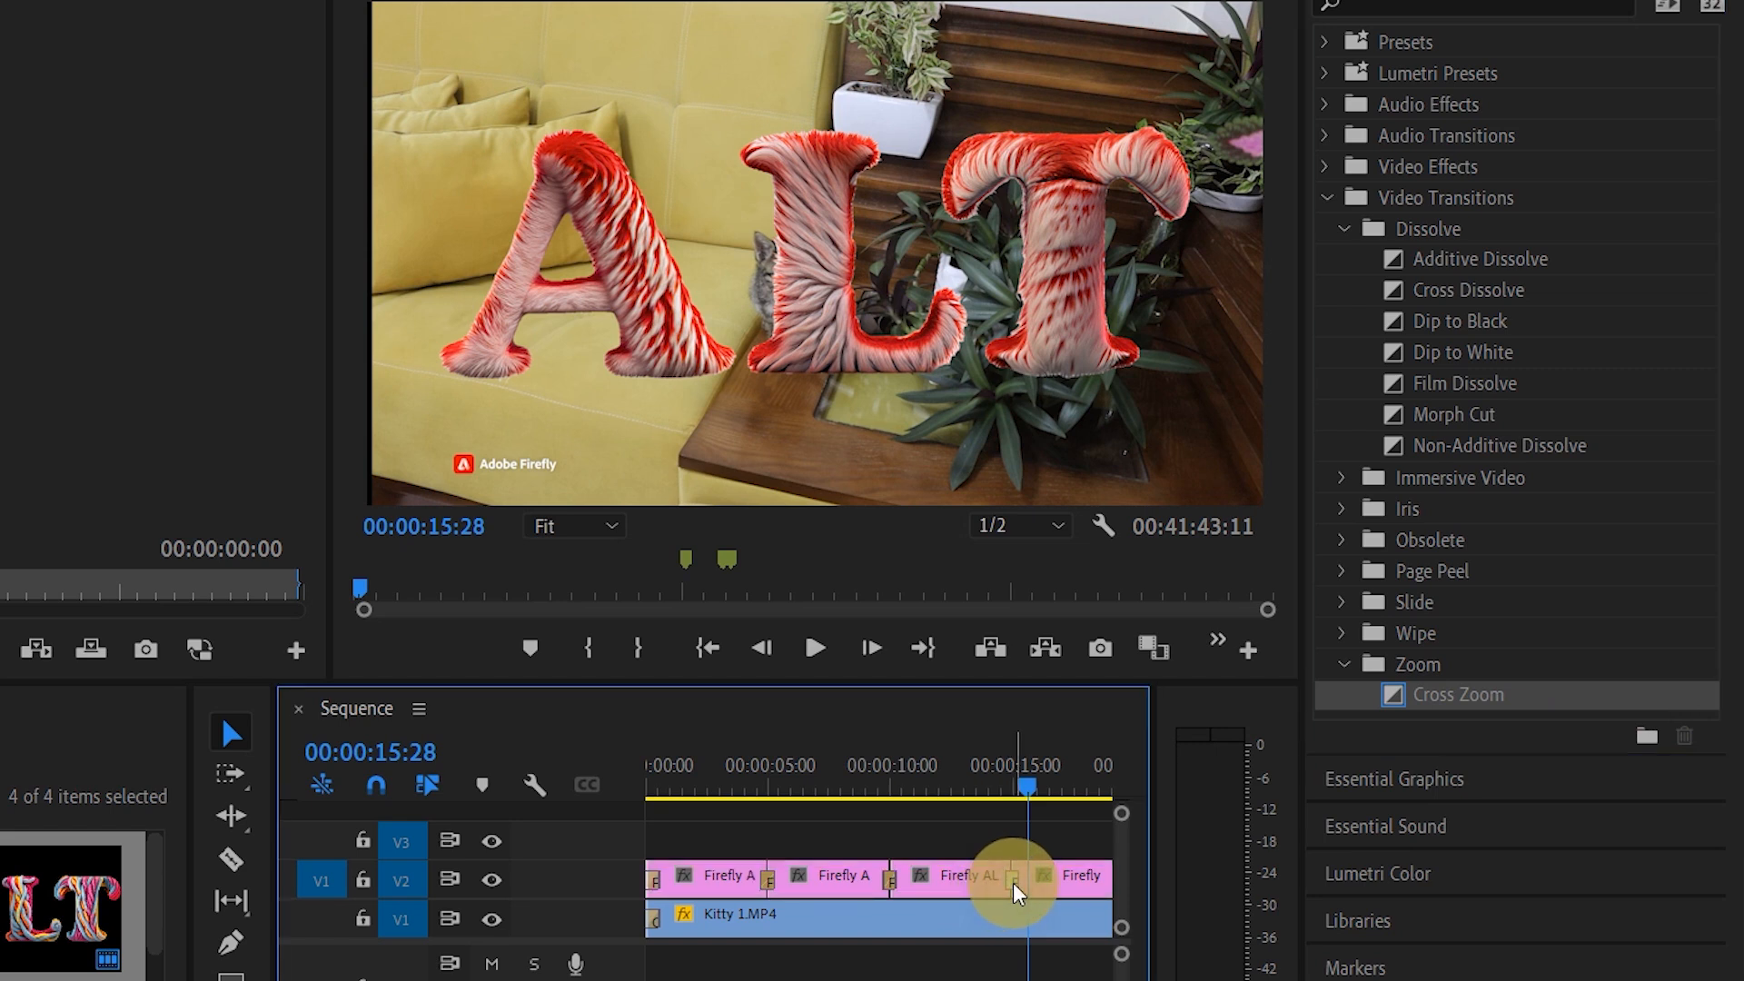
pyautogui.click(891, 883)
pyautogui.press('Delete')
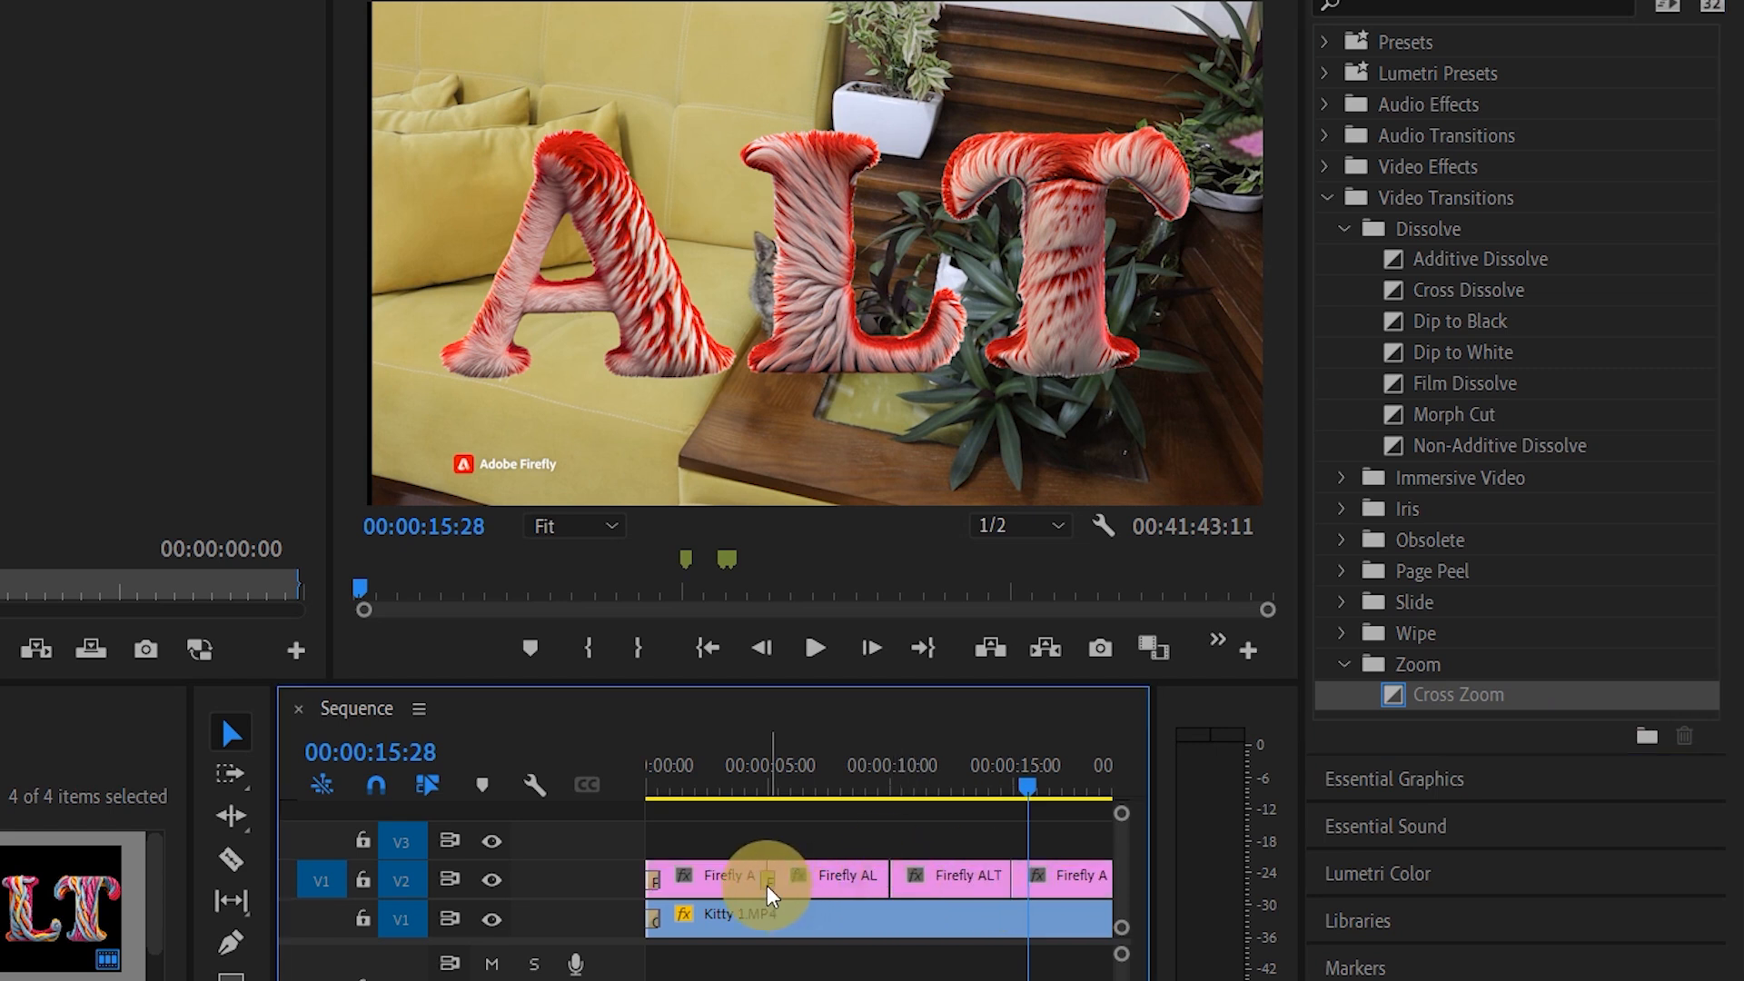
pyautogui.click(768, 883)
pyautogui.press('Delete')
pyautogui.click(658, 885)
pyautogui.press('Delete')
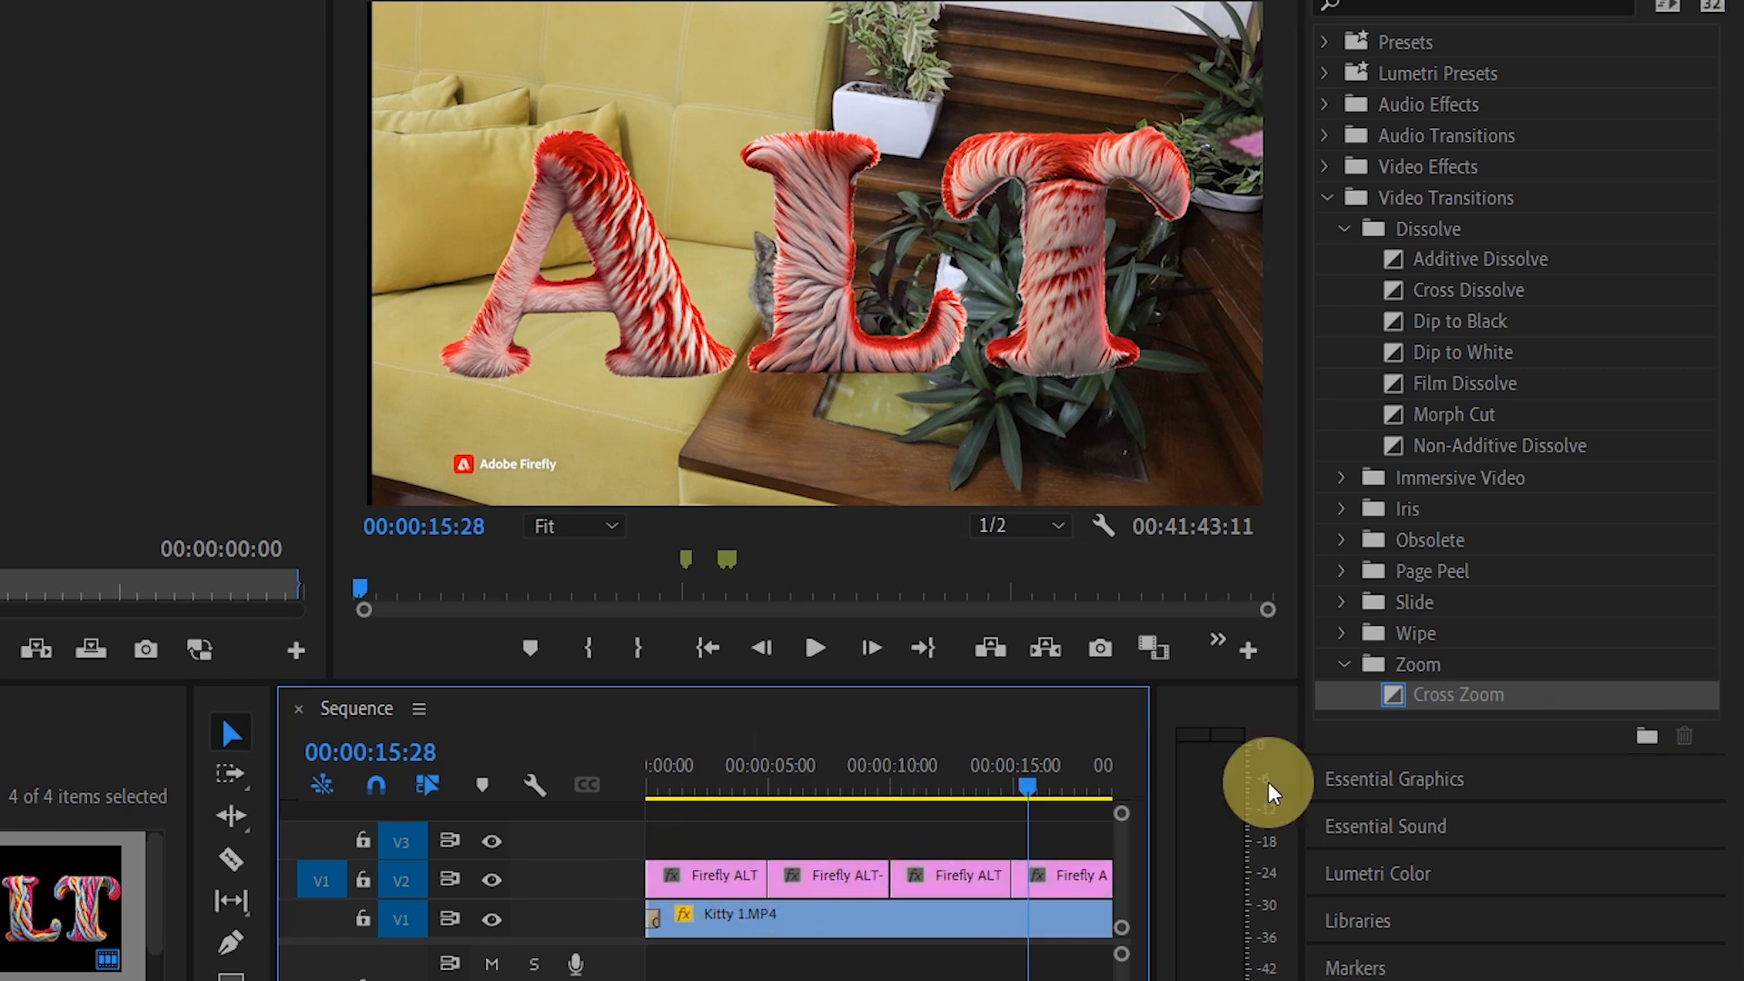
# Step: Apply the default Cross Zoom transition to all four Firefly ALT images on V2 and play them from 00:00:04:03
pyautogui.moveTo(1086, 839); pyautogui.dragTo(721, 887)
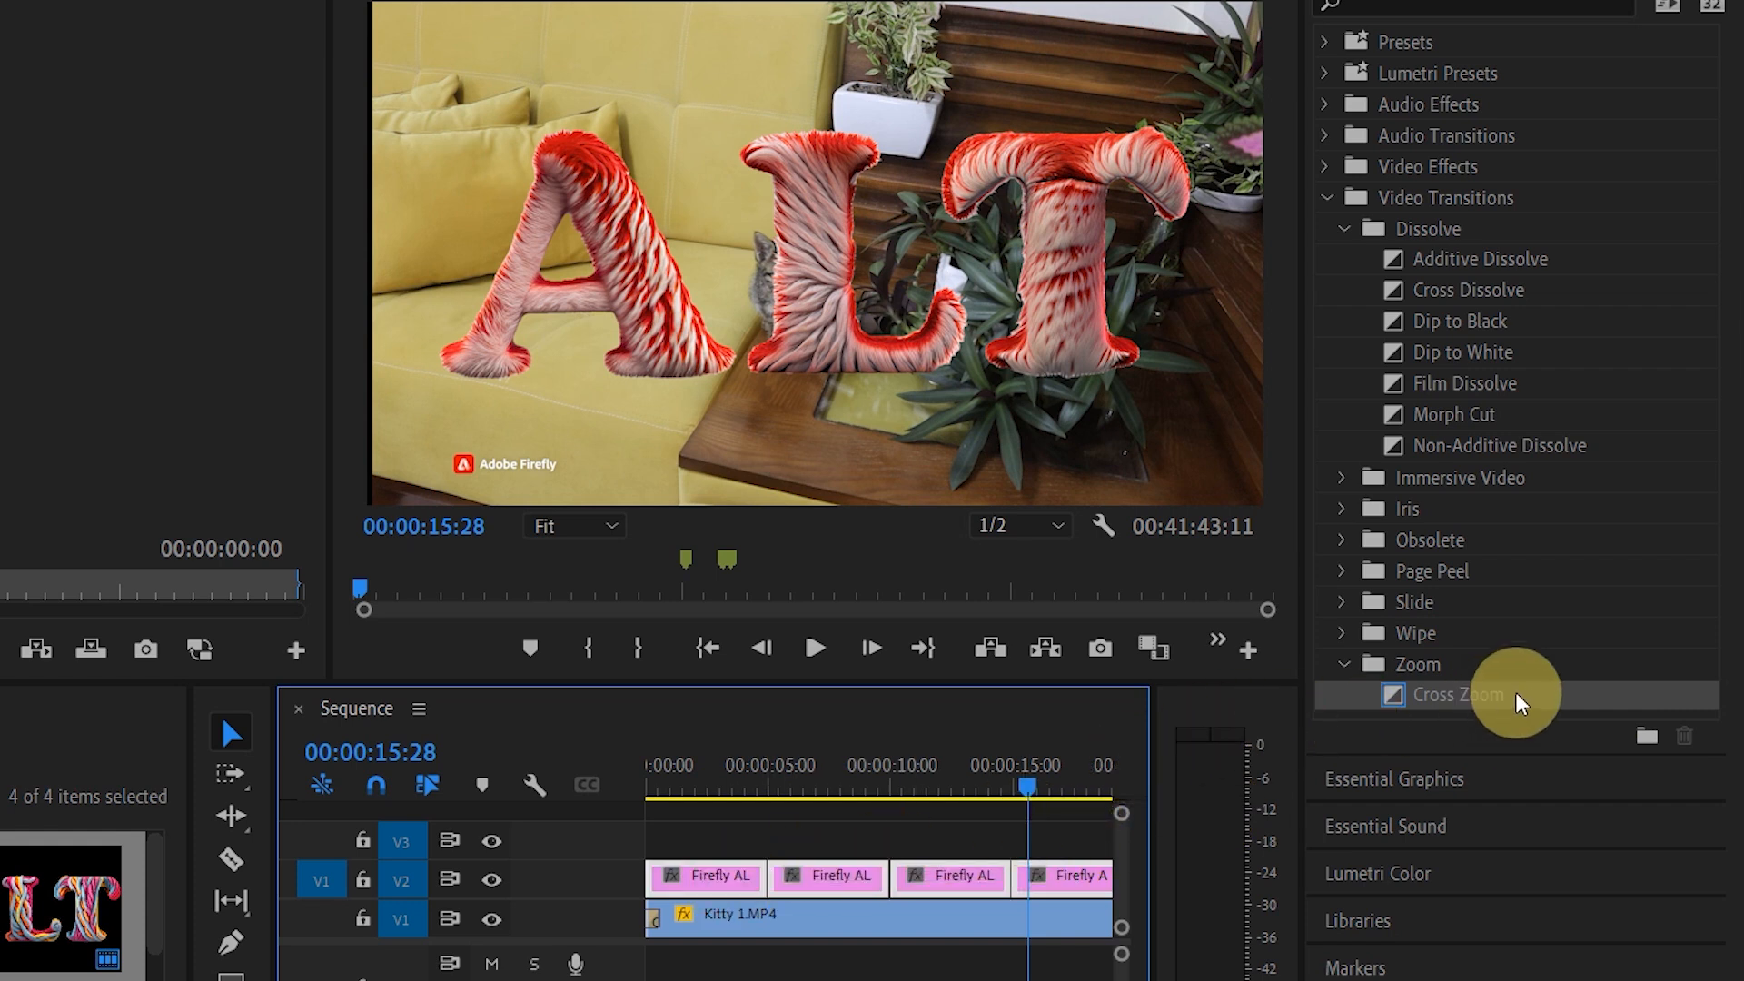
pyautogui.hotkey('shift', 'd')
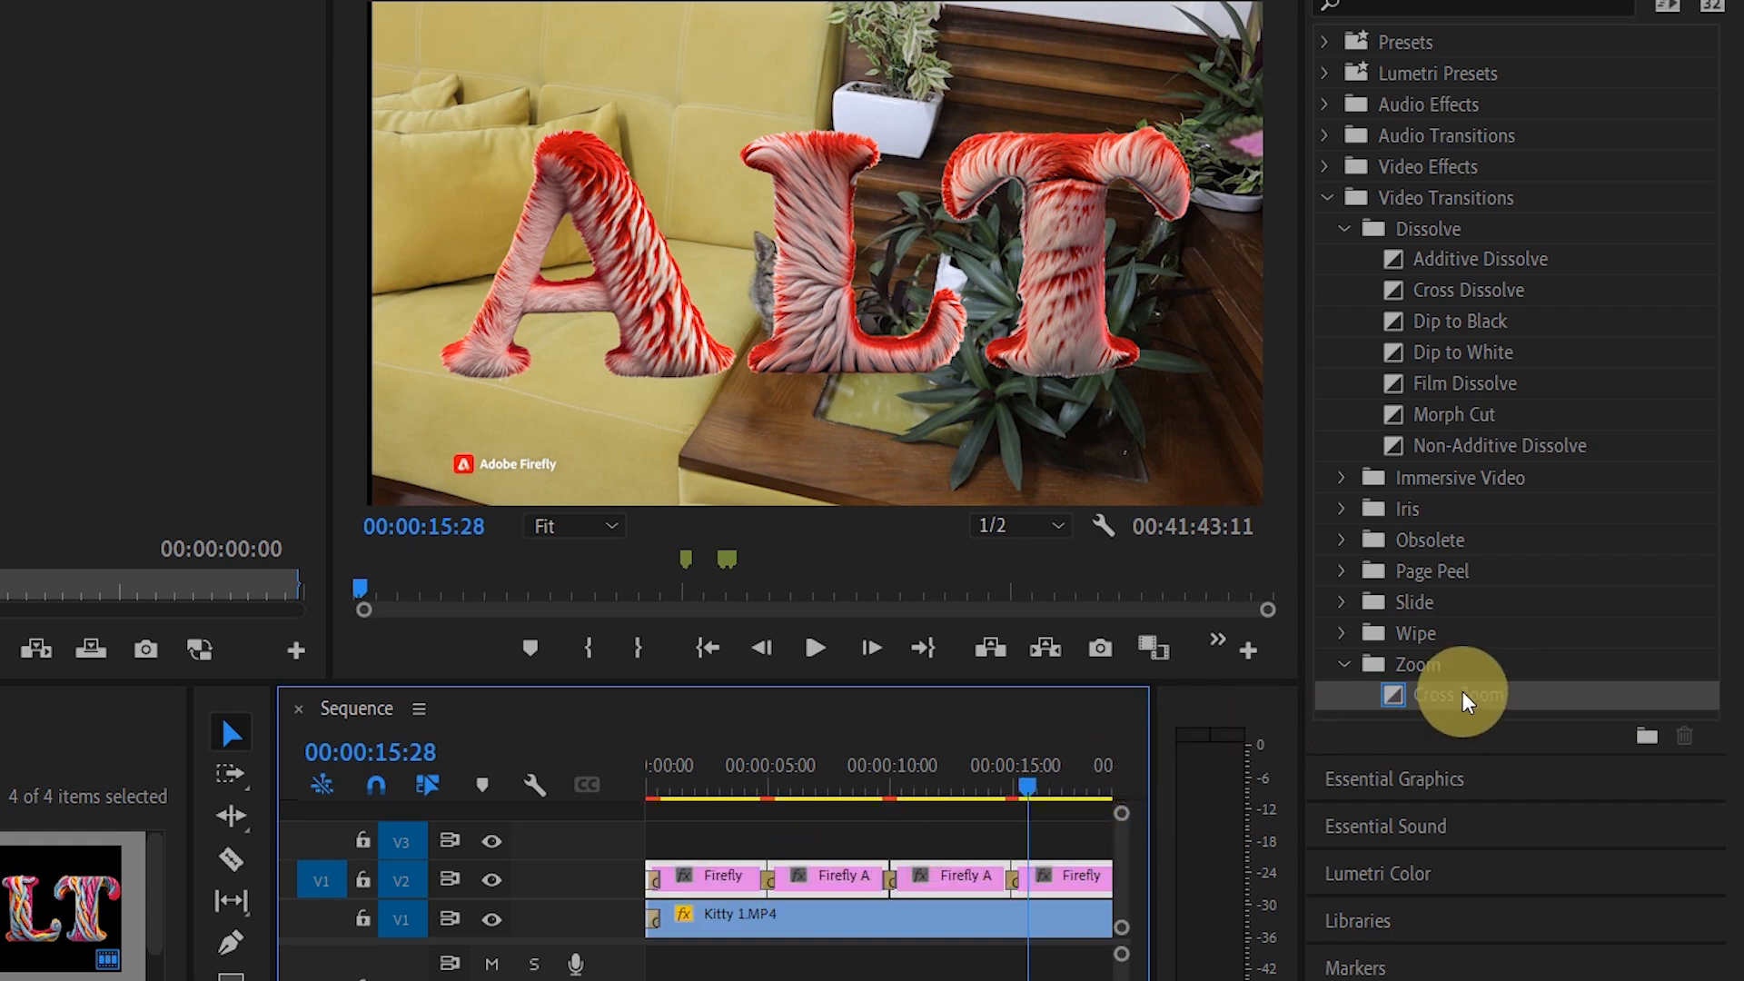
pyautogui.click(749, 787)
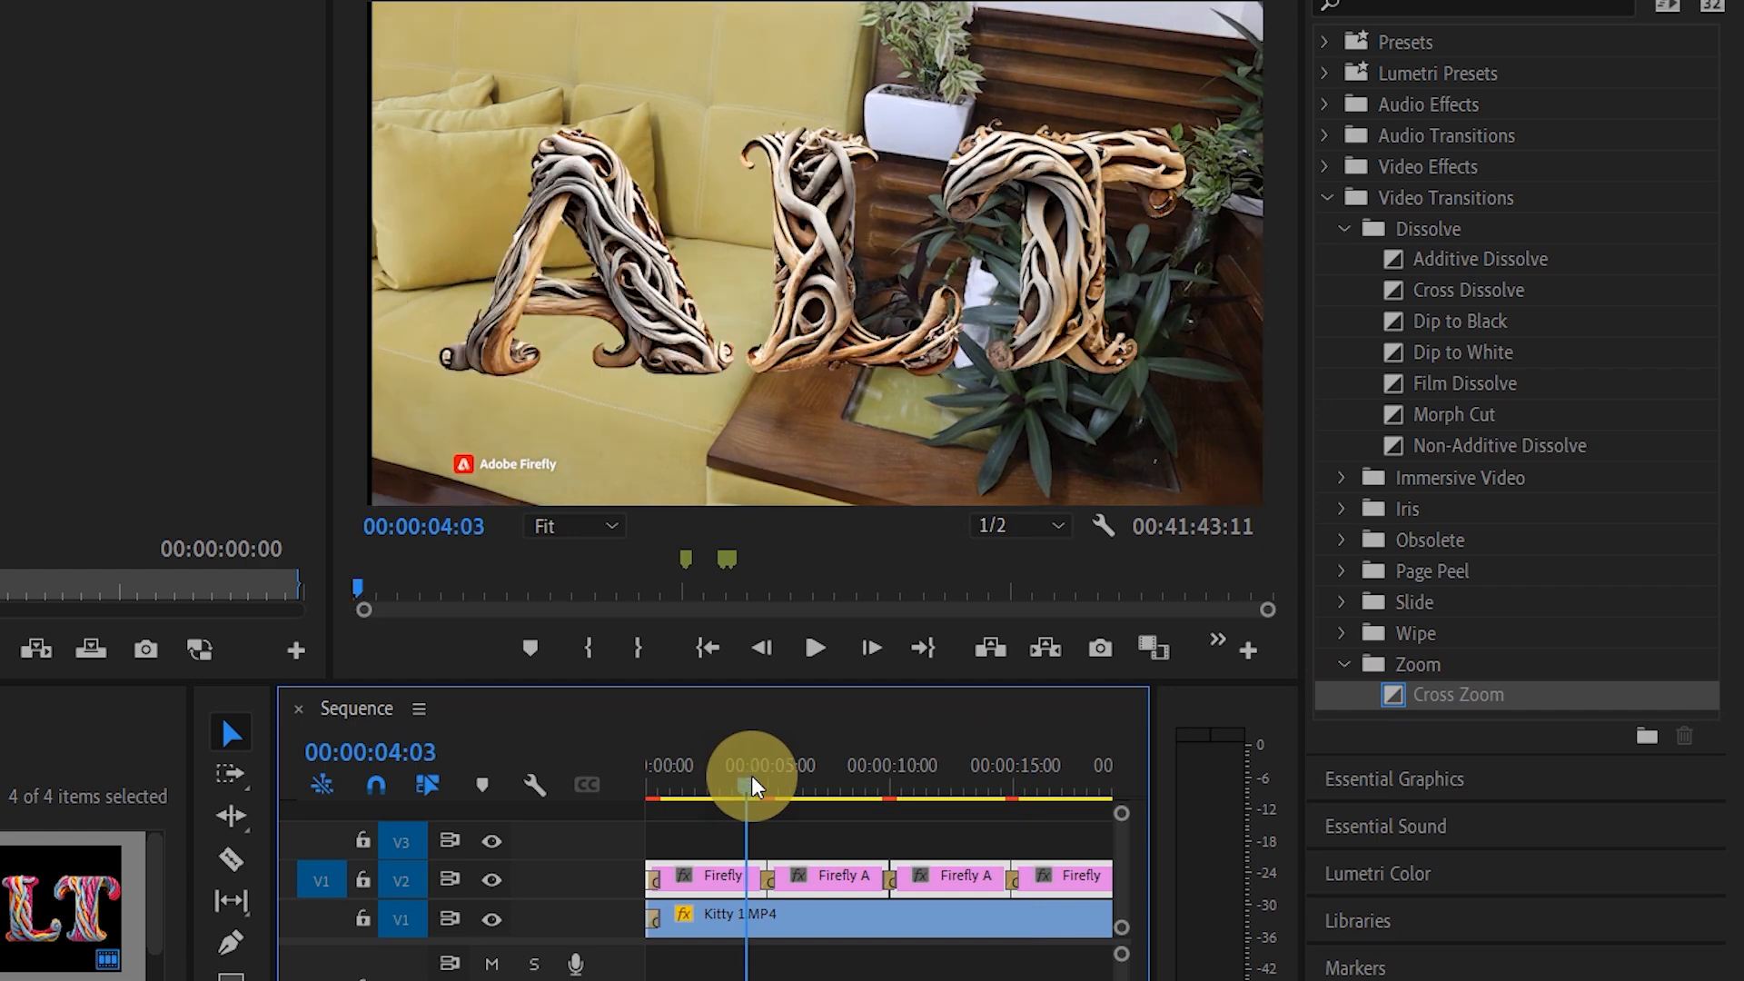
pyautogui.press('space')
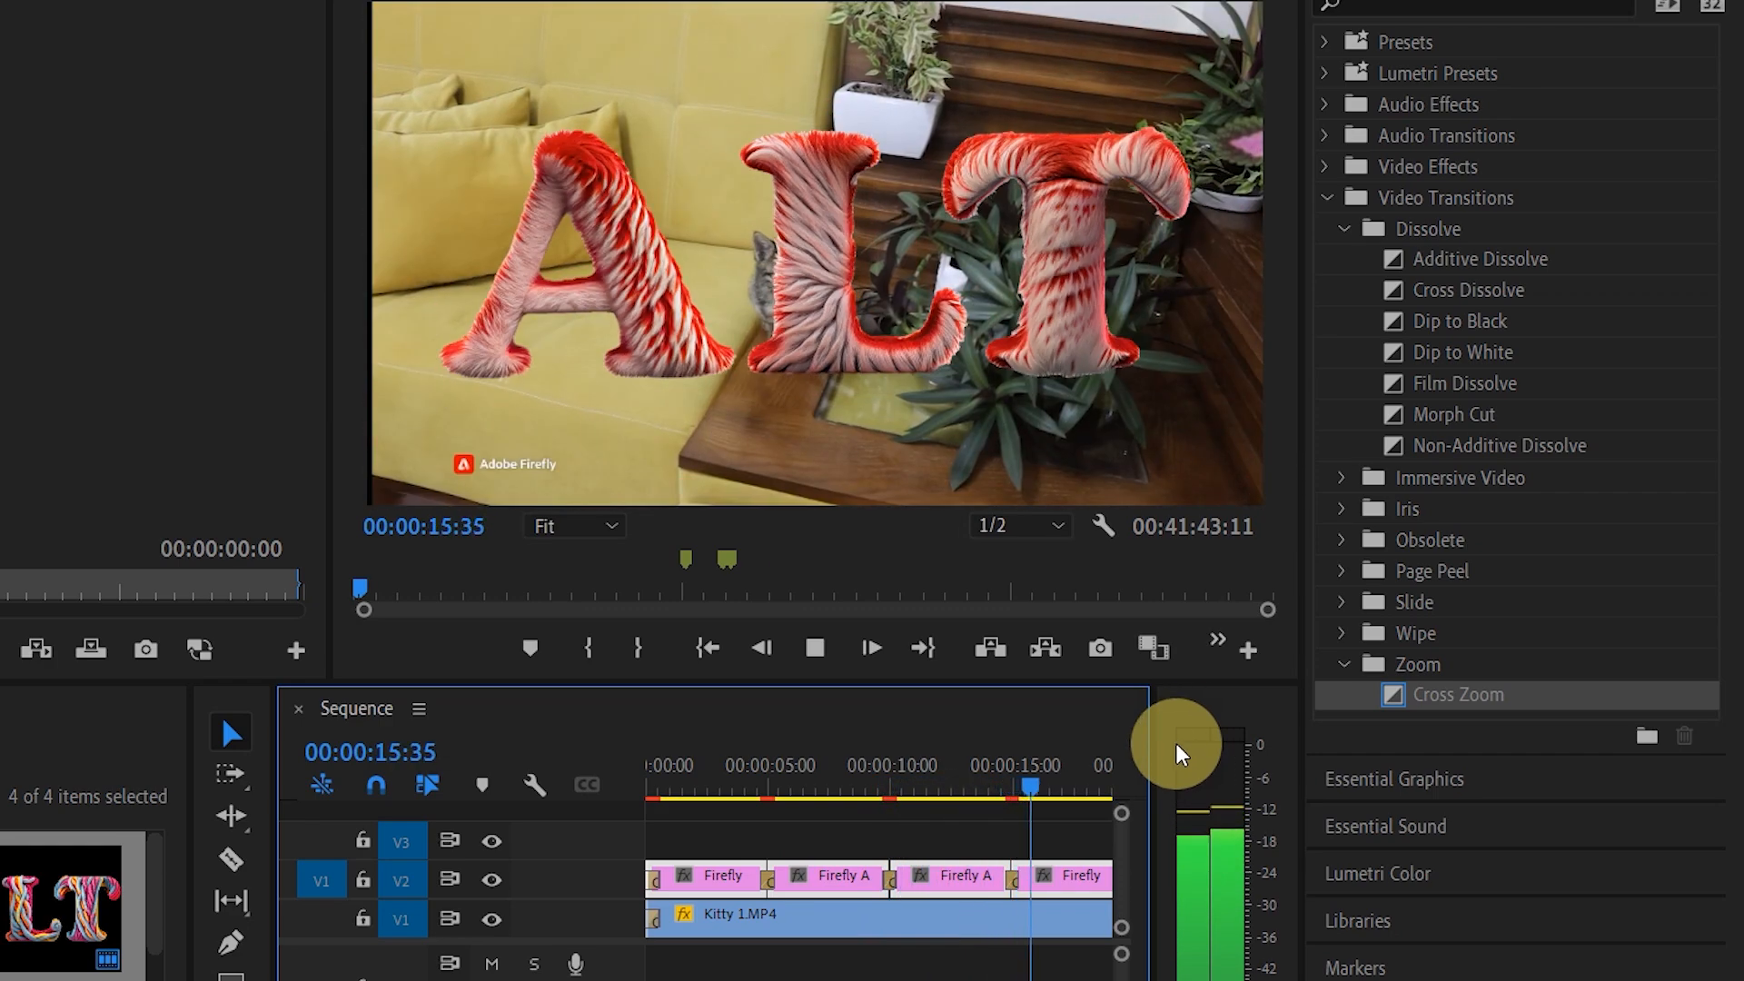
pyautogui.press('space')
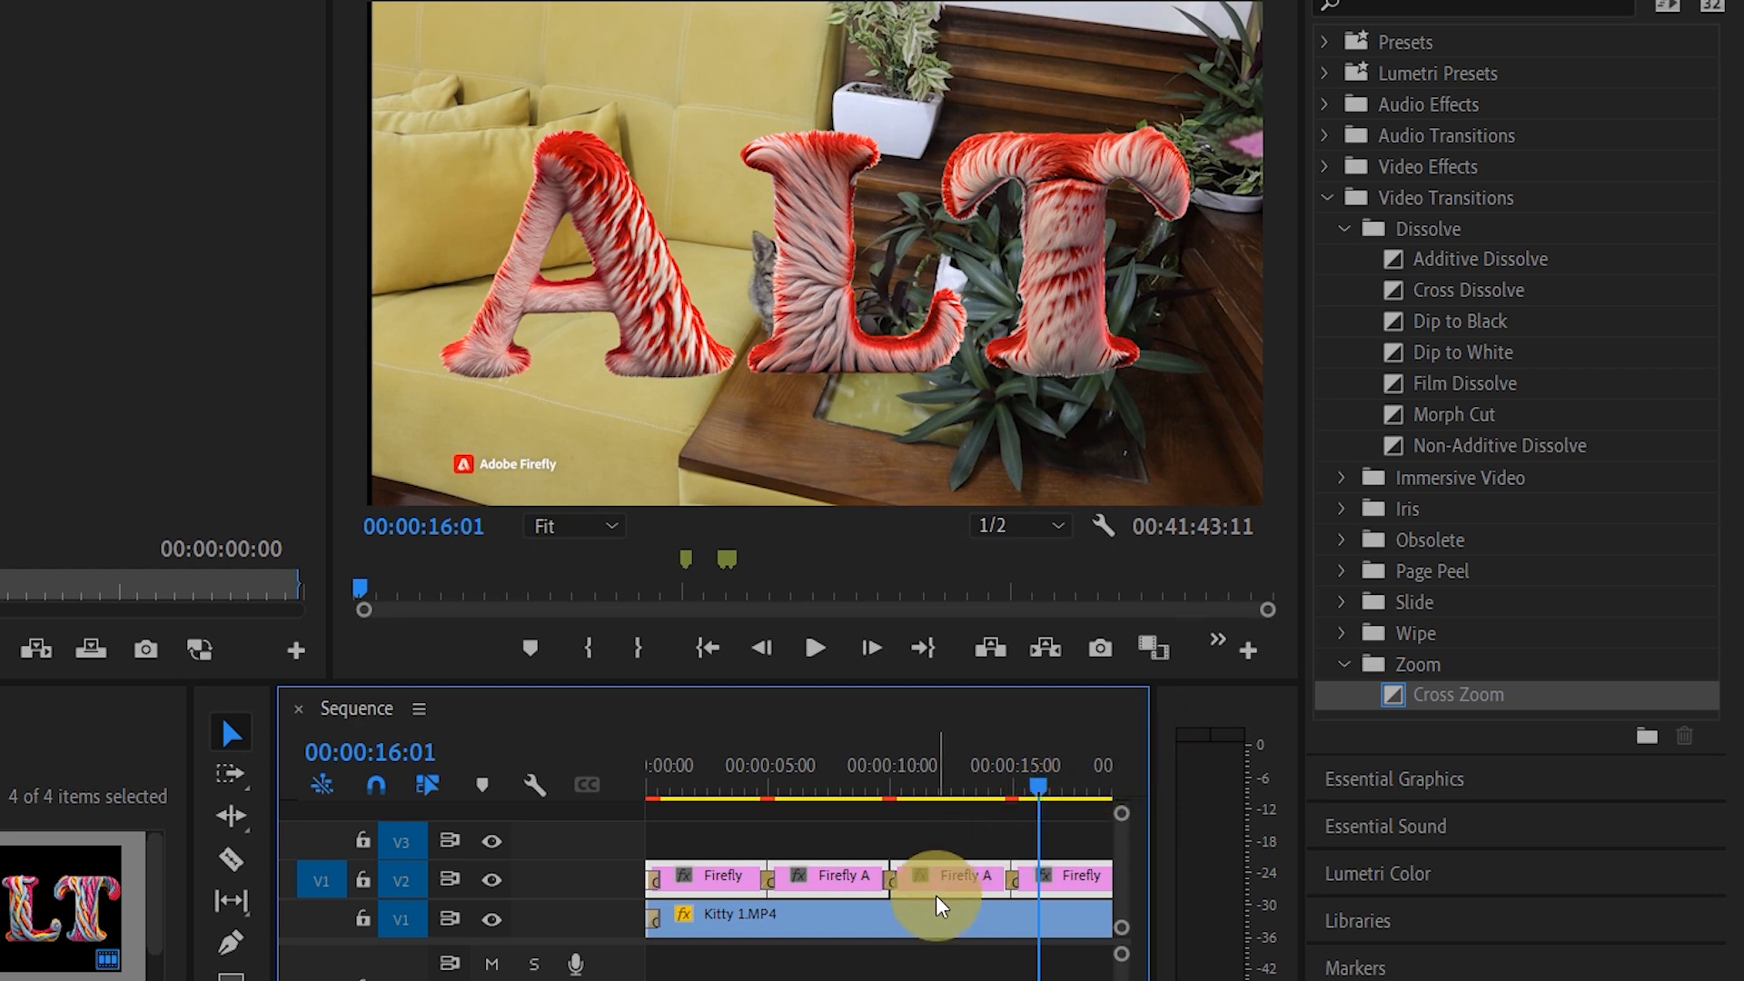
# Step: Shift the Cross Zoom transitions before the second and third Firefly ALT images to start at their cuts, and play from 00:00:09:22
pyautogui.moveTo(940, 905)
pyautogui.mouseDown()
pyautogui.moveTo(888, 878)
pyautogui.moveTo(878, 890)
pyautogui.moveTo(966, 890)
pyautogui.mouseUp()
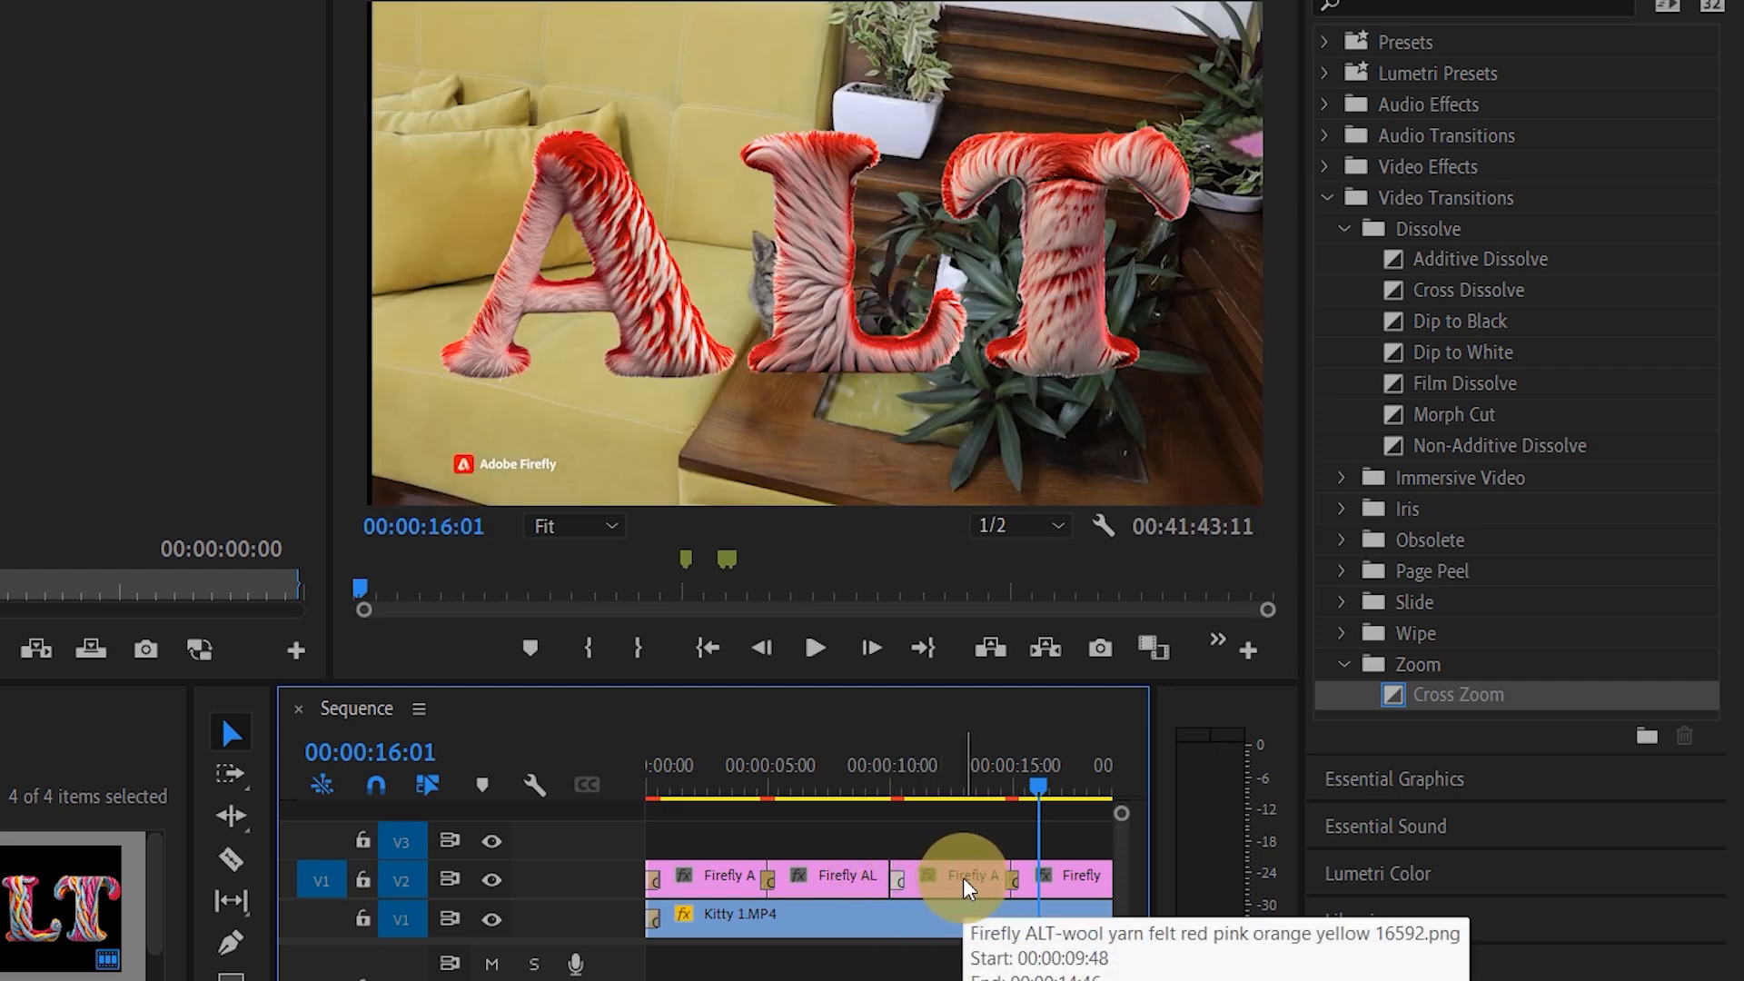
pyautogui.moveTo(966, 886); pyautogui.dragTo(783, 888)
pyautogui.click(879, 796)
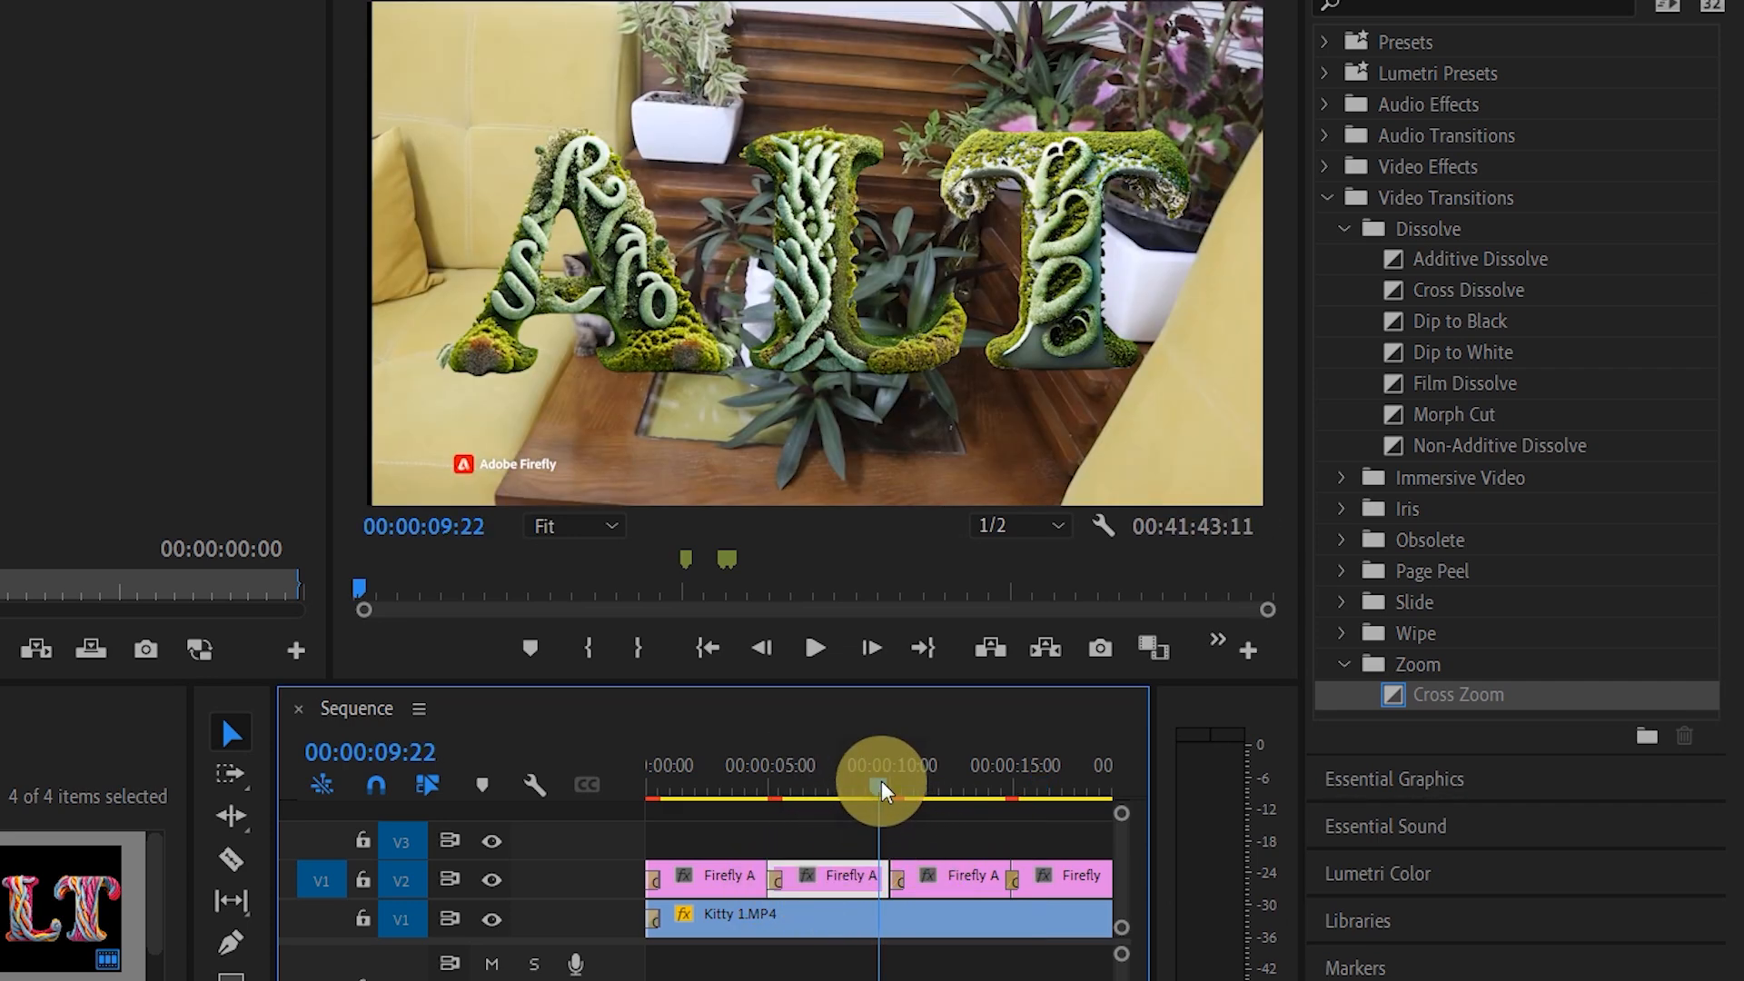
pyautogui.press('space')
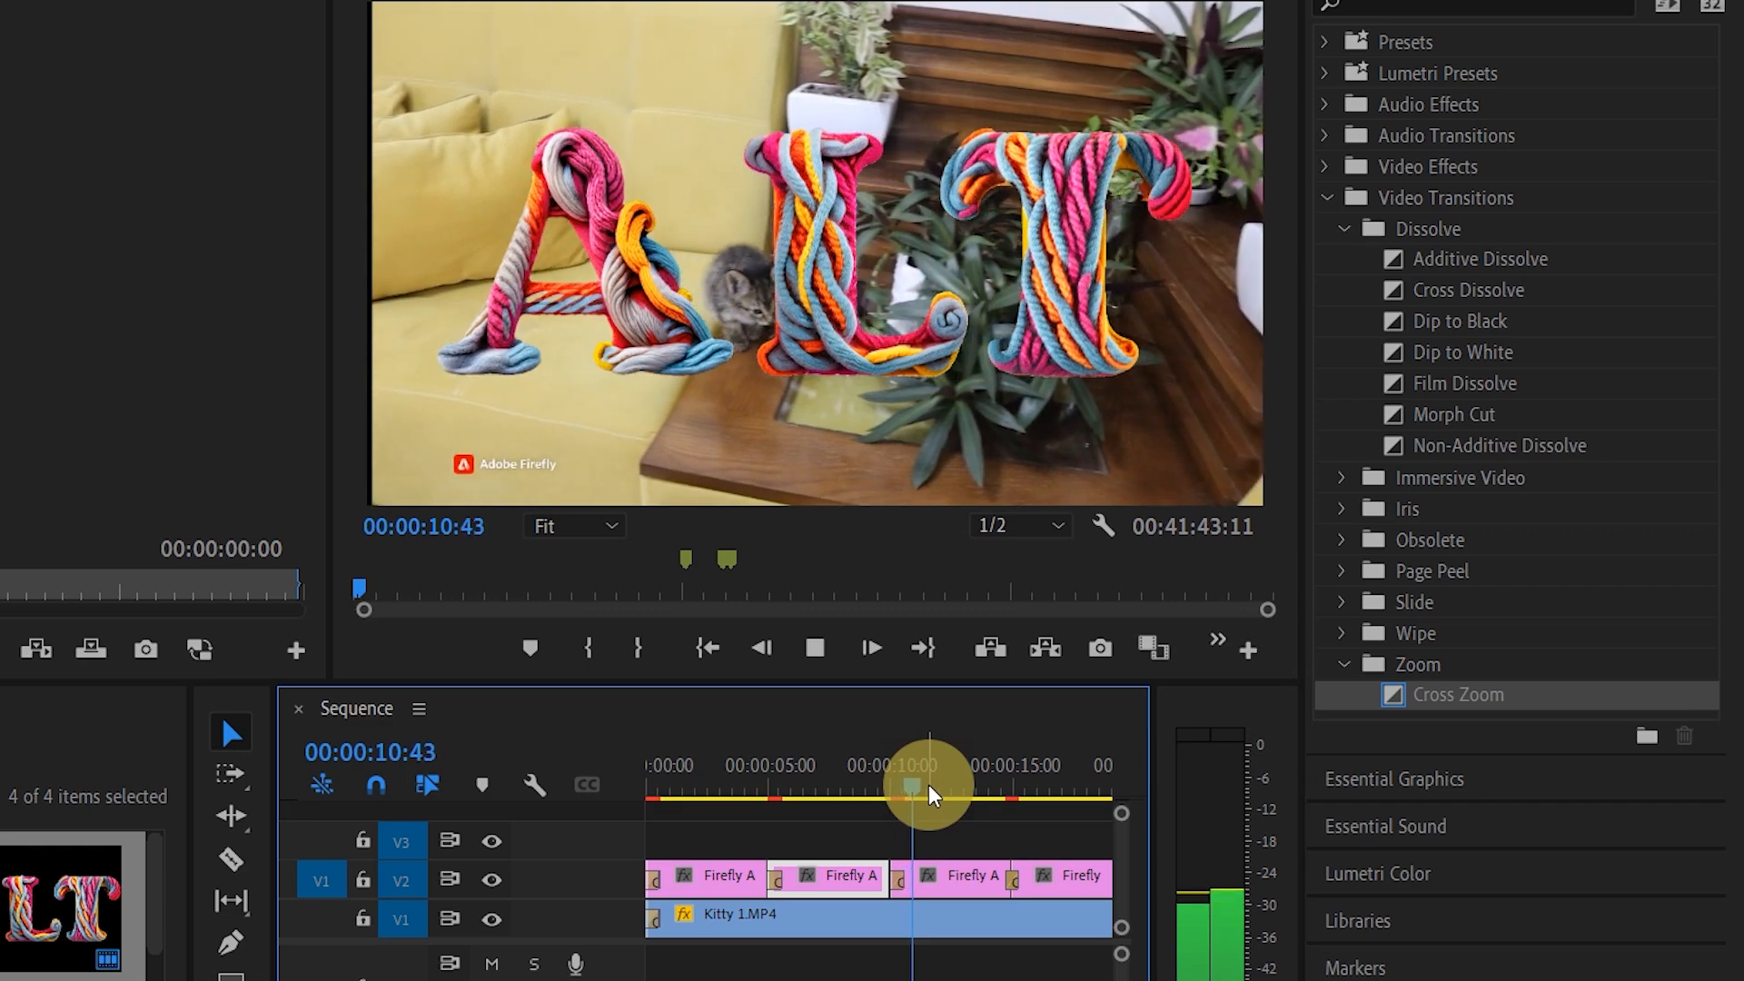
pyautogui.press('space')
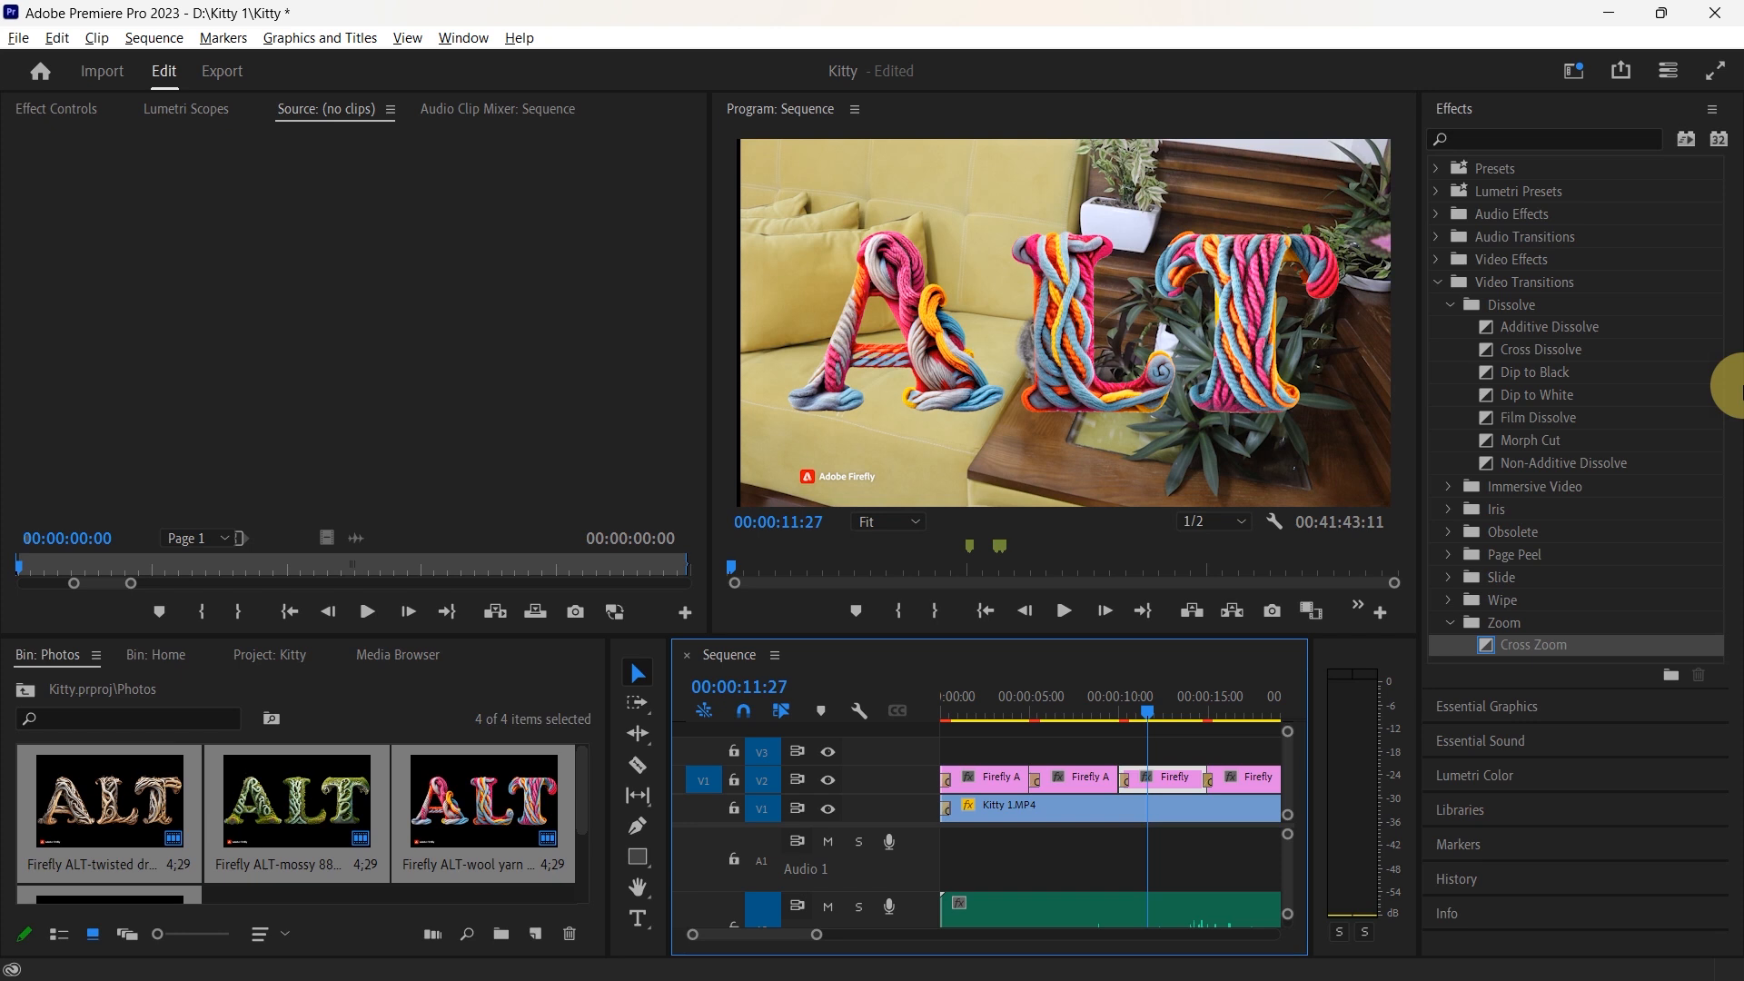
# Step: Open the Effect Controls for the selected Firefly ALT wool yarn image
pyautogui.click(78, 109)
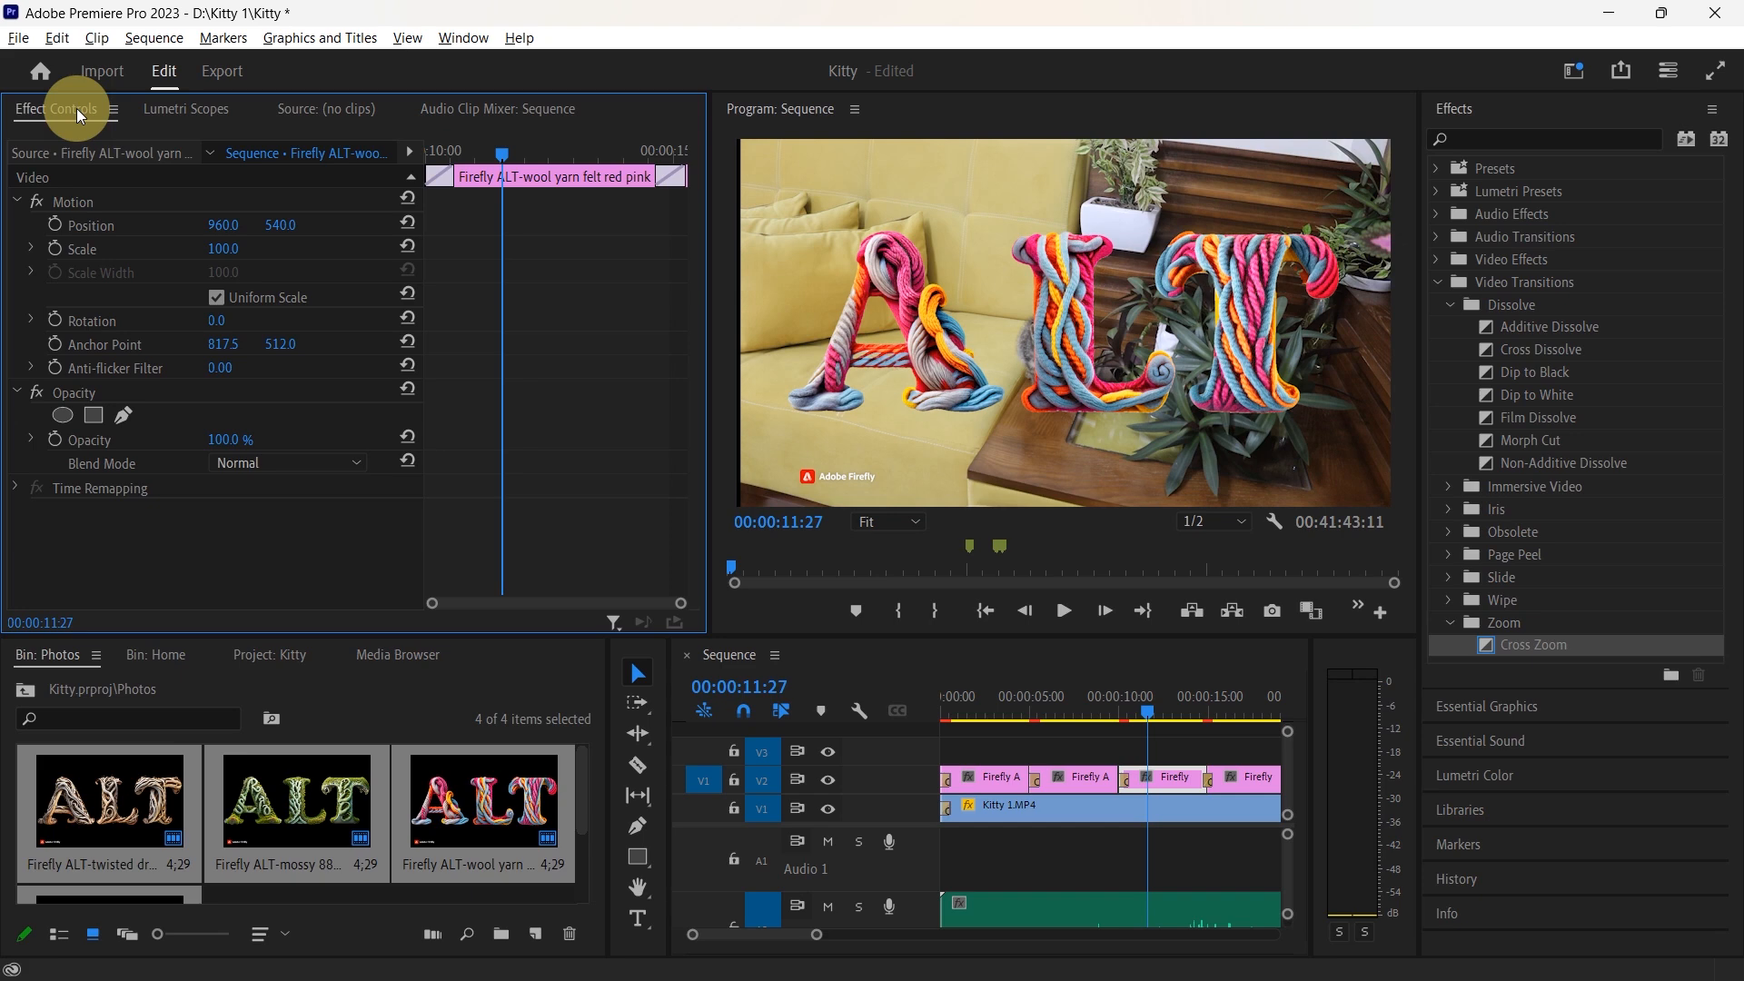
pyautogui.click(465, 37)
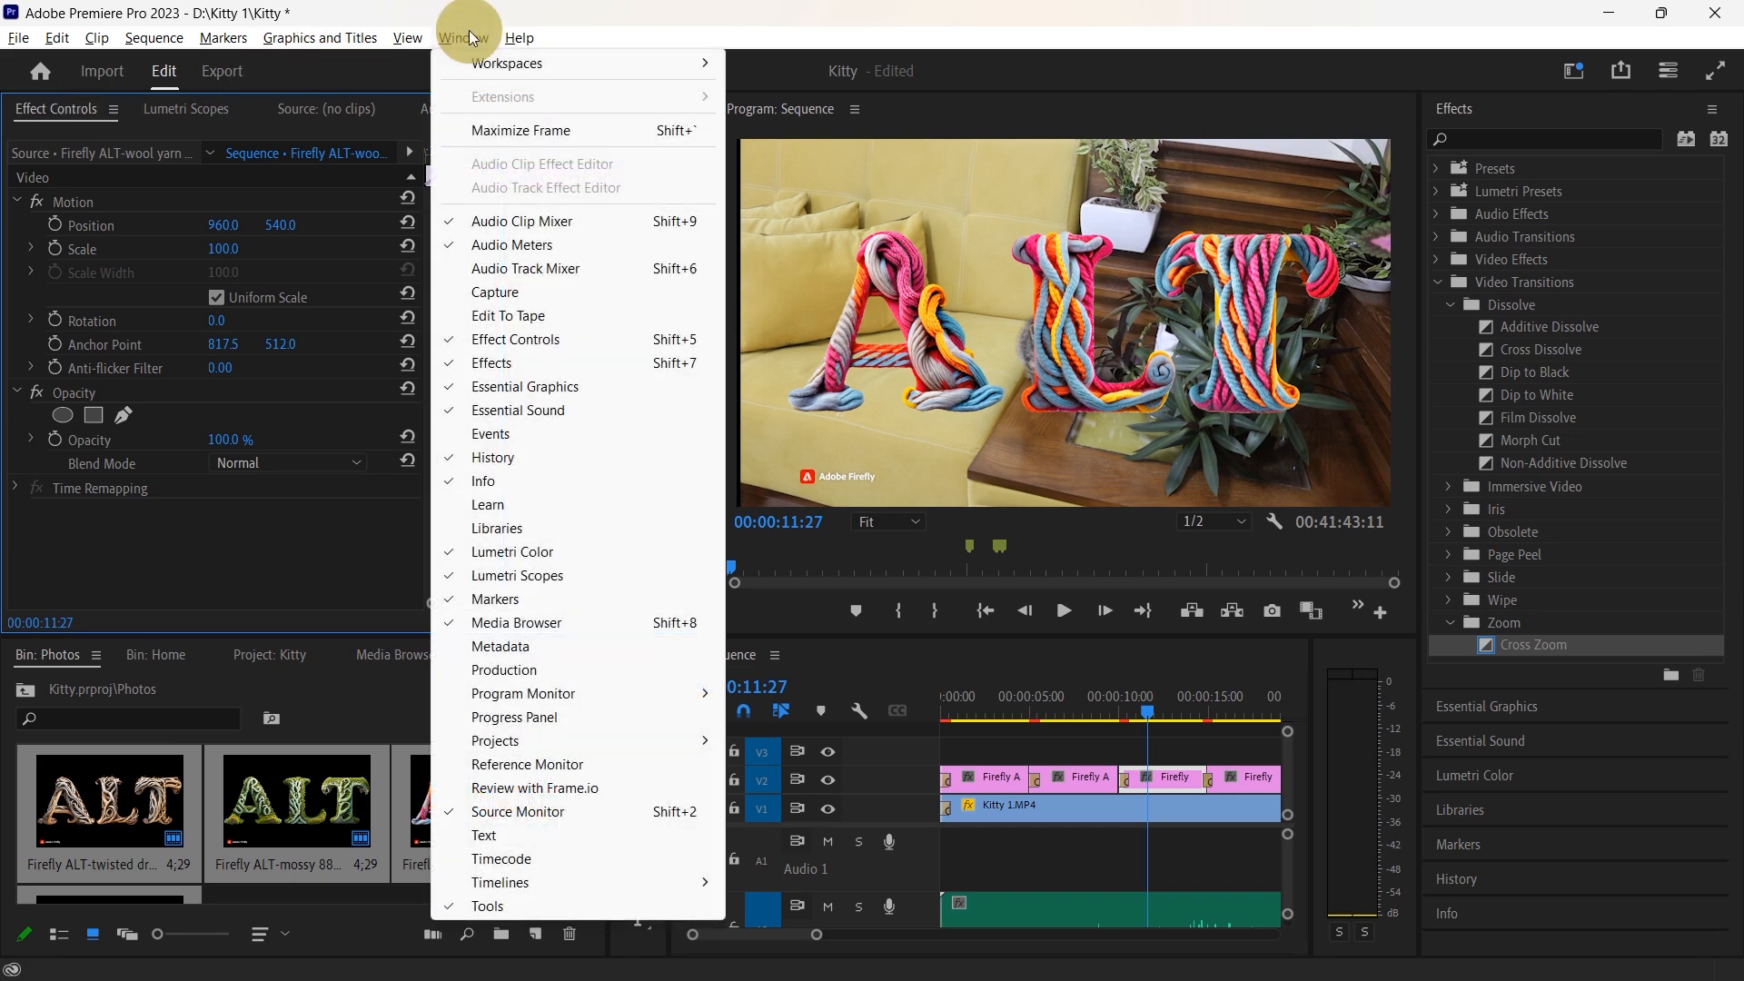
pyautogui.click(525, 341)
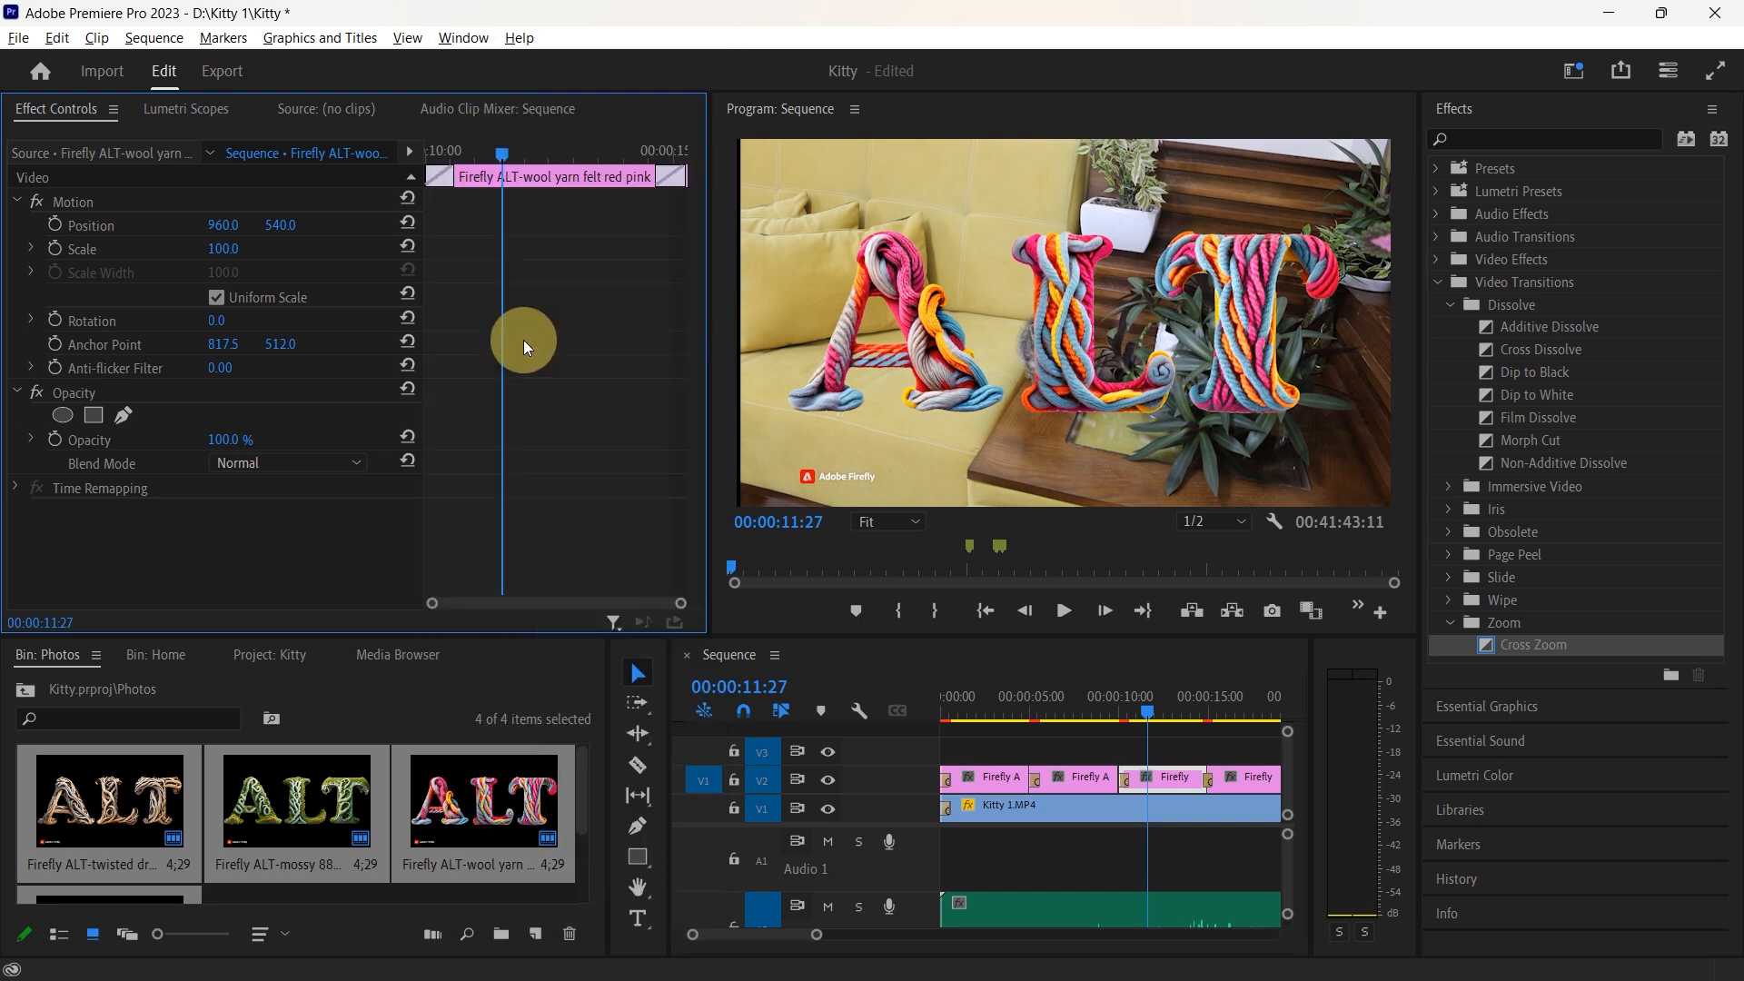
# Step: Select the Firefly ALT twisted driftwood image, place the playhead at 00:00:03:15 and adjust its Position in Effect Controls
pyautogui.click(1099, 783)
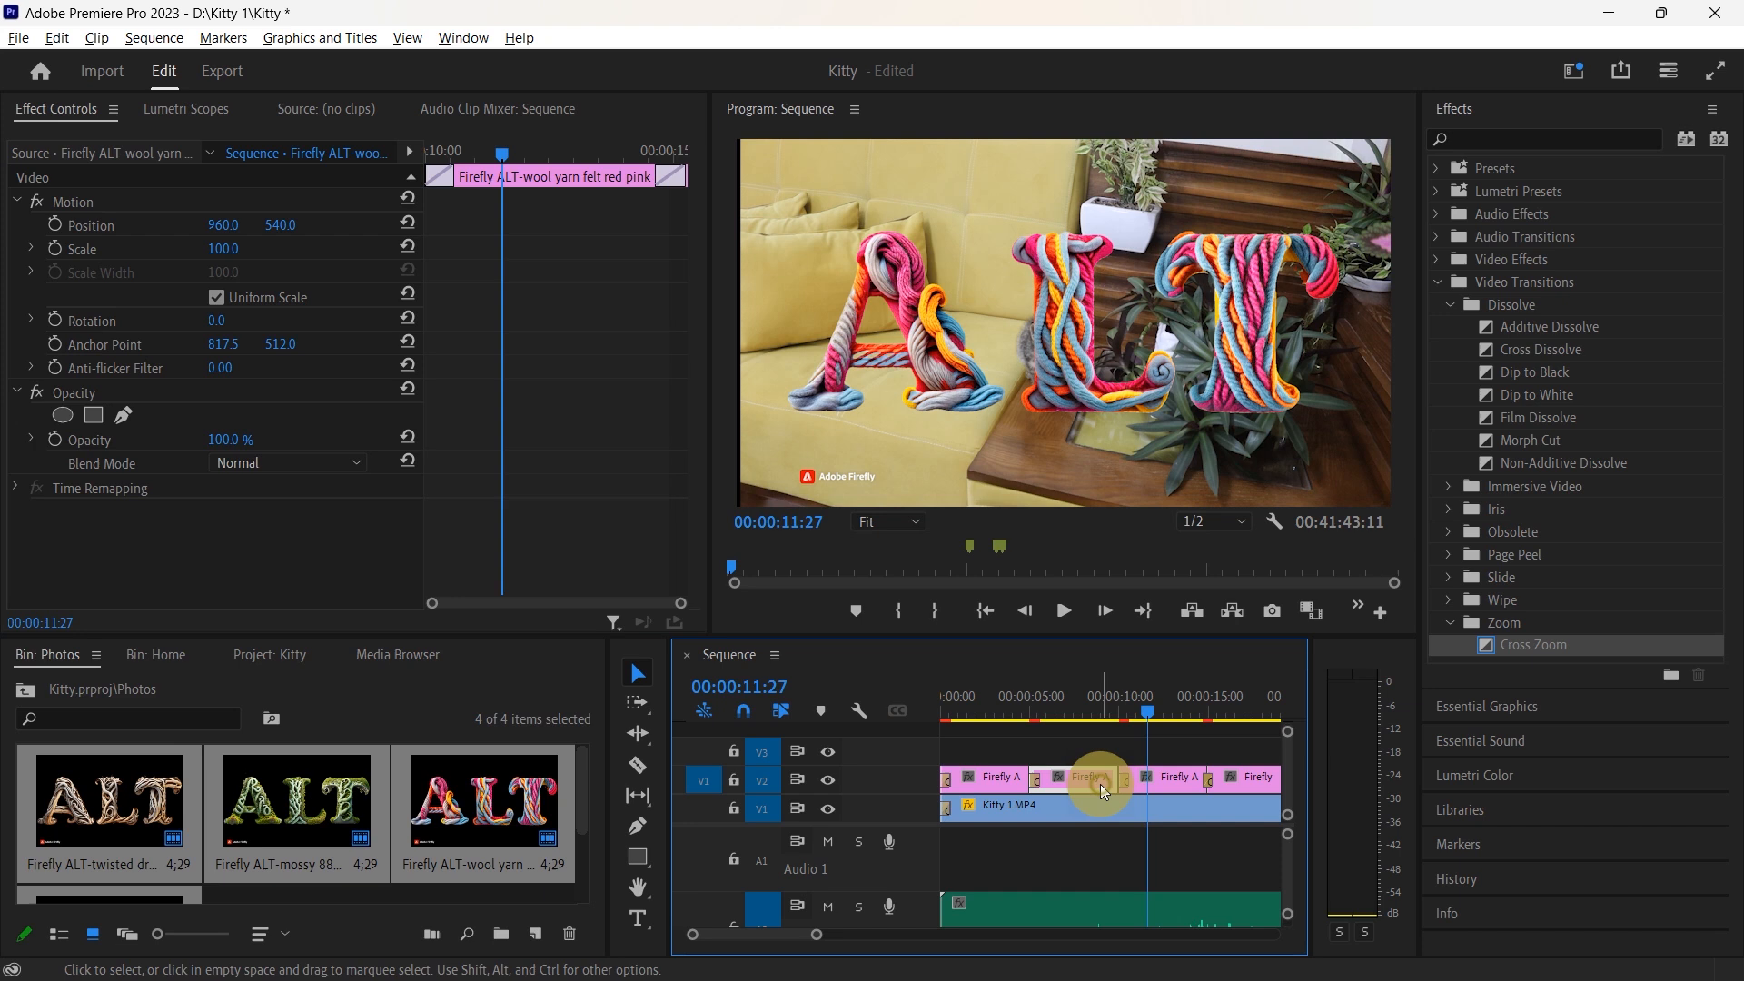
pyautogui.click(1033, 779)
pyautogui.click(1007, 776)
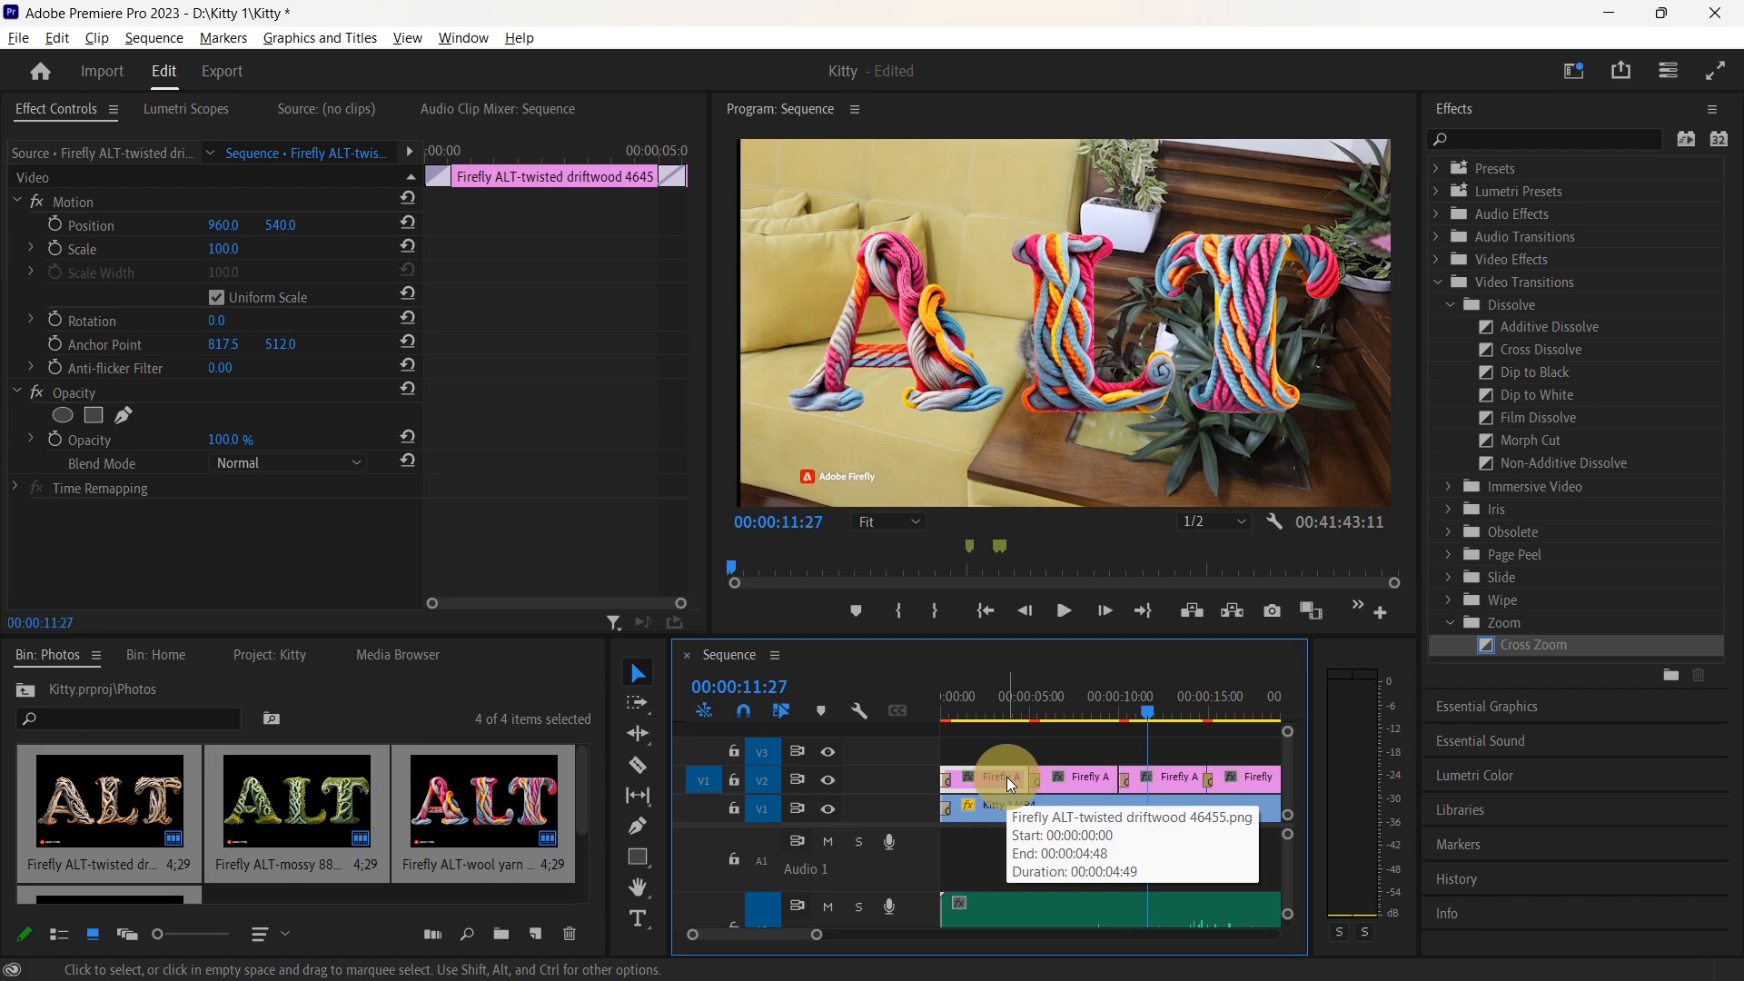
pyautogui.click(1005, 710)
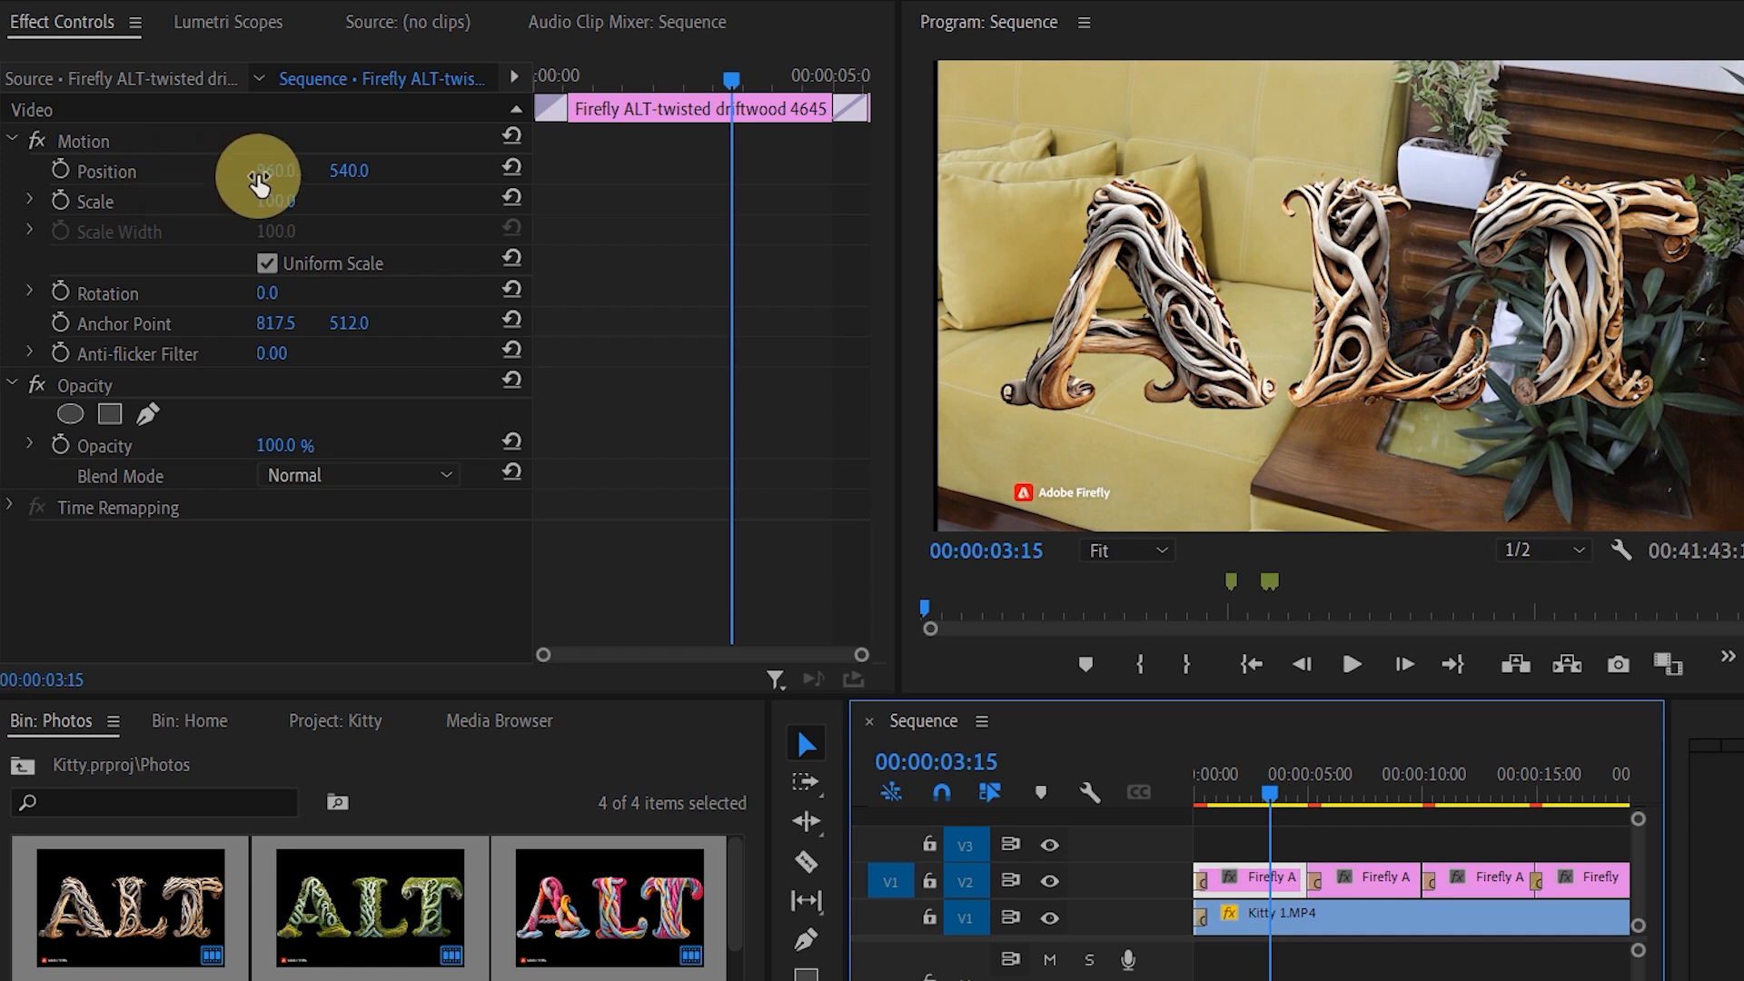
pyautogui.moveTo(279, 177); pyautogui.dragTo(103, 177)
pyautogui.moveTo(488, 169); pyautogui.dragTo(151, 170)
pyautogui.moveTo(271, 195)
pyautogui.mouseDown()
pyautogui.moveTo(381, 195)
pyautogui.moveTo(227, 196)
pyautogui.moveTo(298, 196)
pyautogui.mouseUp()
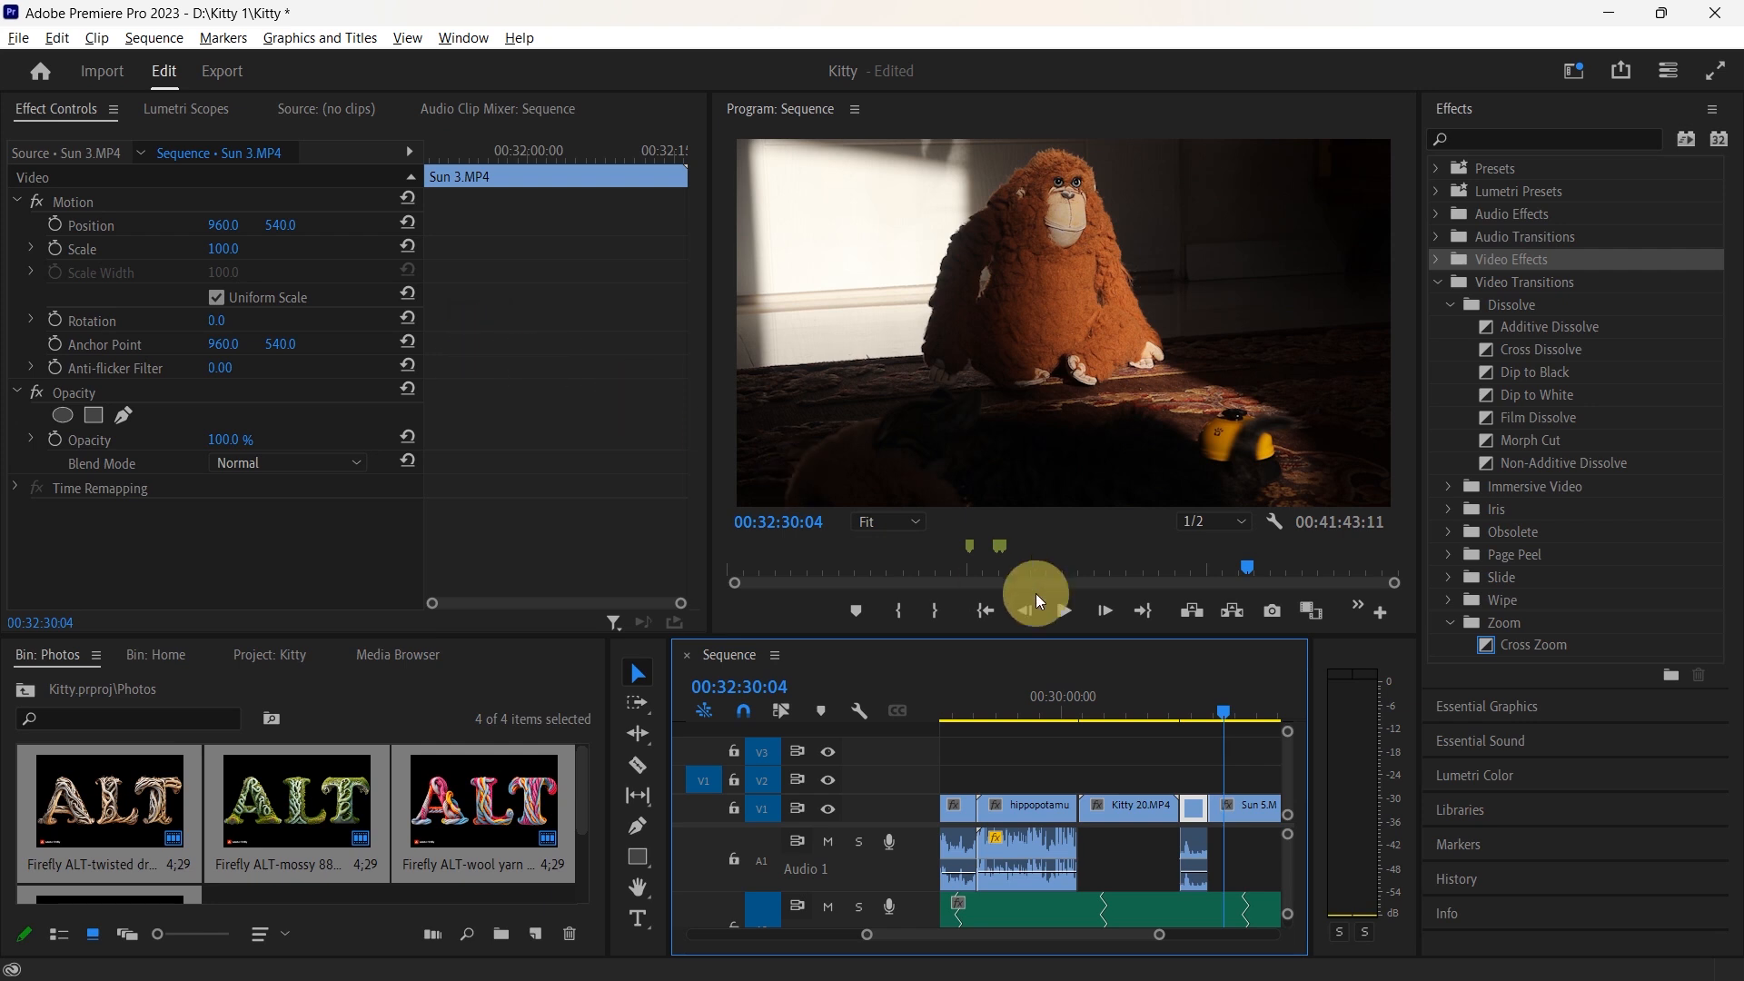
# Step: Select the Sun 5.MP4 clip and set the Program monitor zoom level to 10%
pyautogui.click(1253, 808)
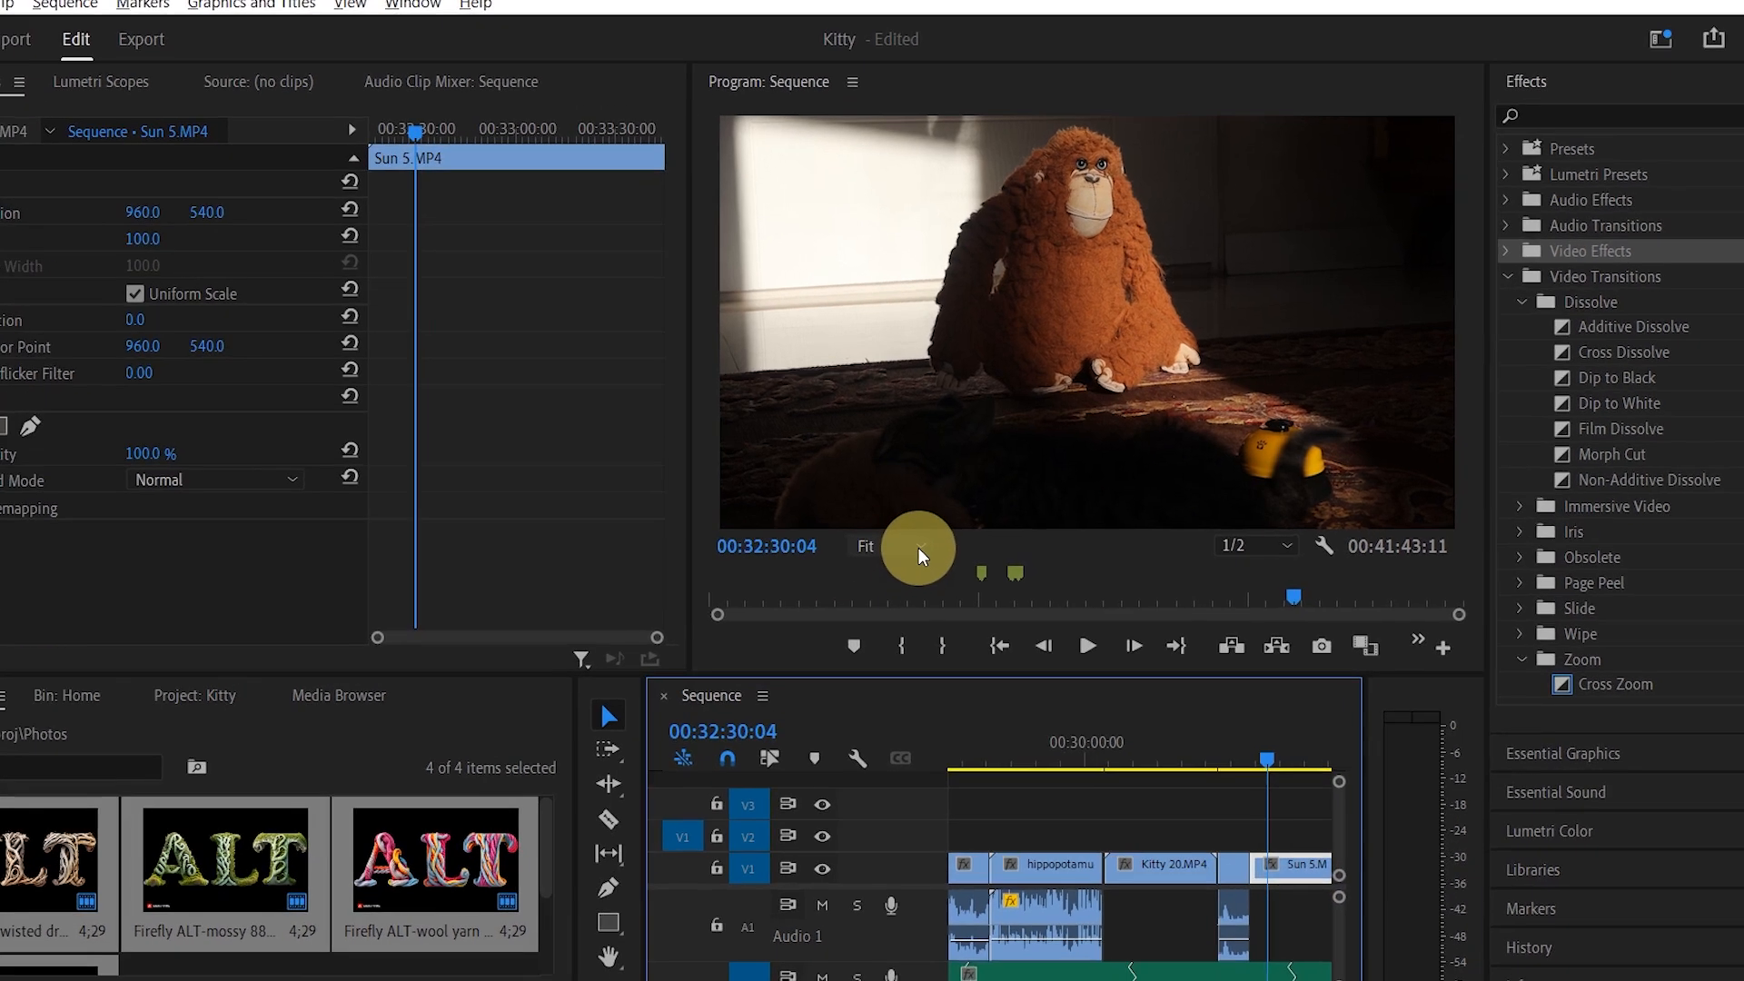
pyautogui.click(888, 522)
pyautogui.click(895, 685)
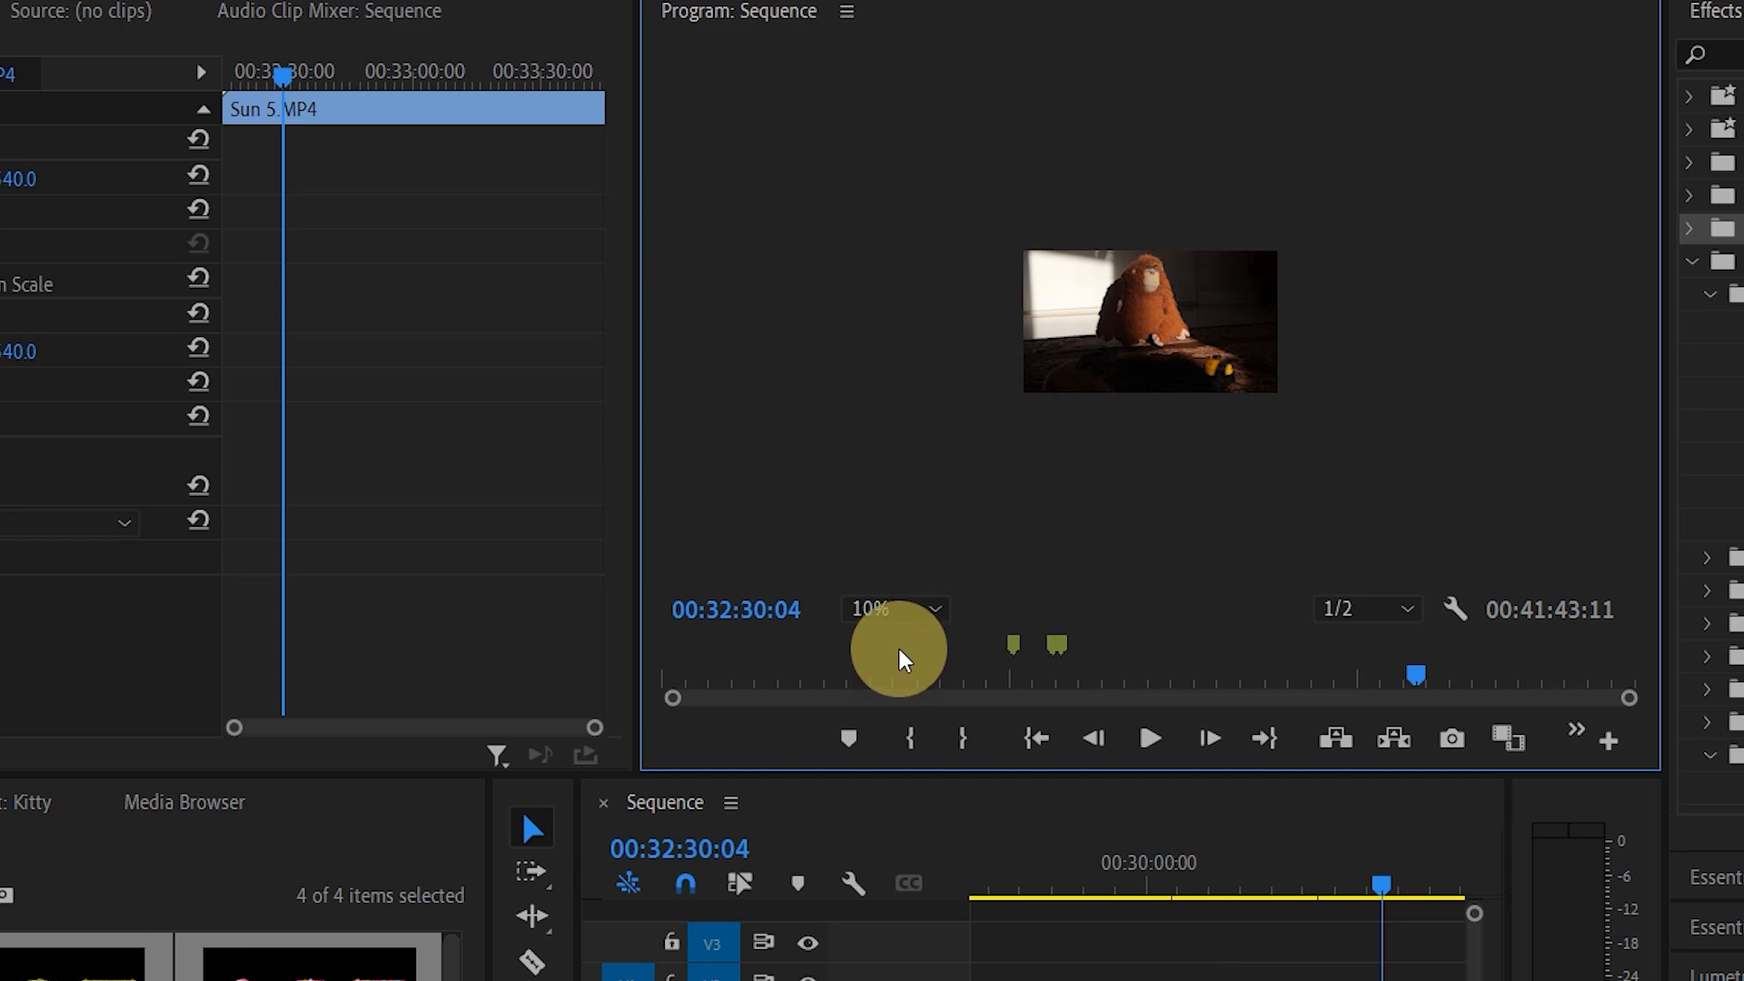
# Step: Add a Position keyframe at the start of Sun 5.MP4 (00:32:16:05) and select the clip's frame in the Program monitor
pyautogui.press('Up')
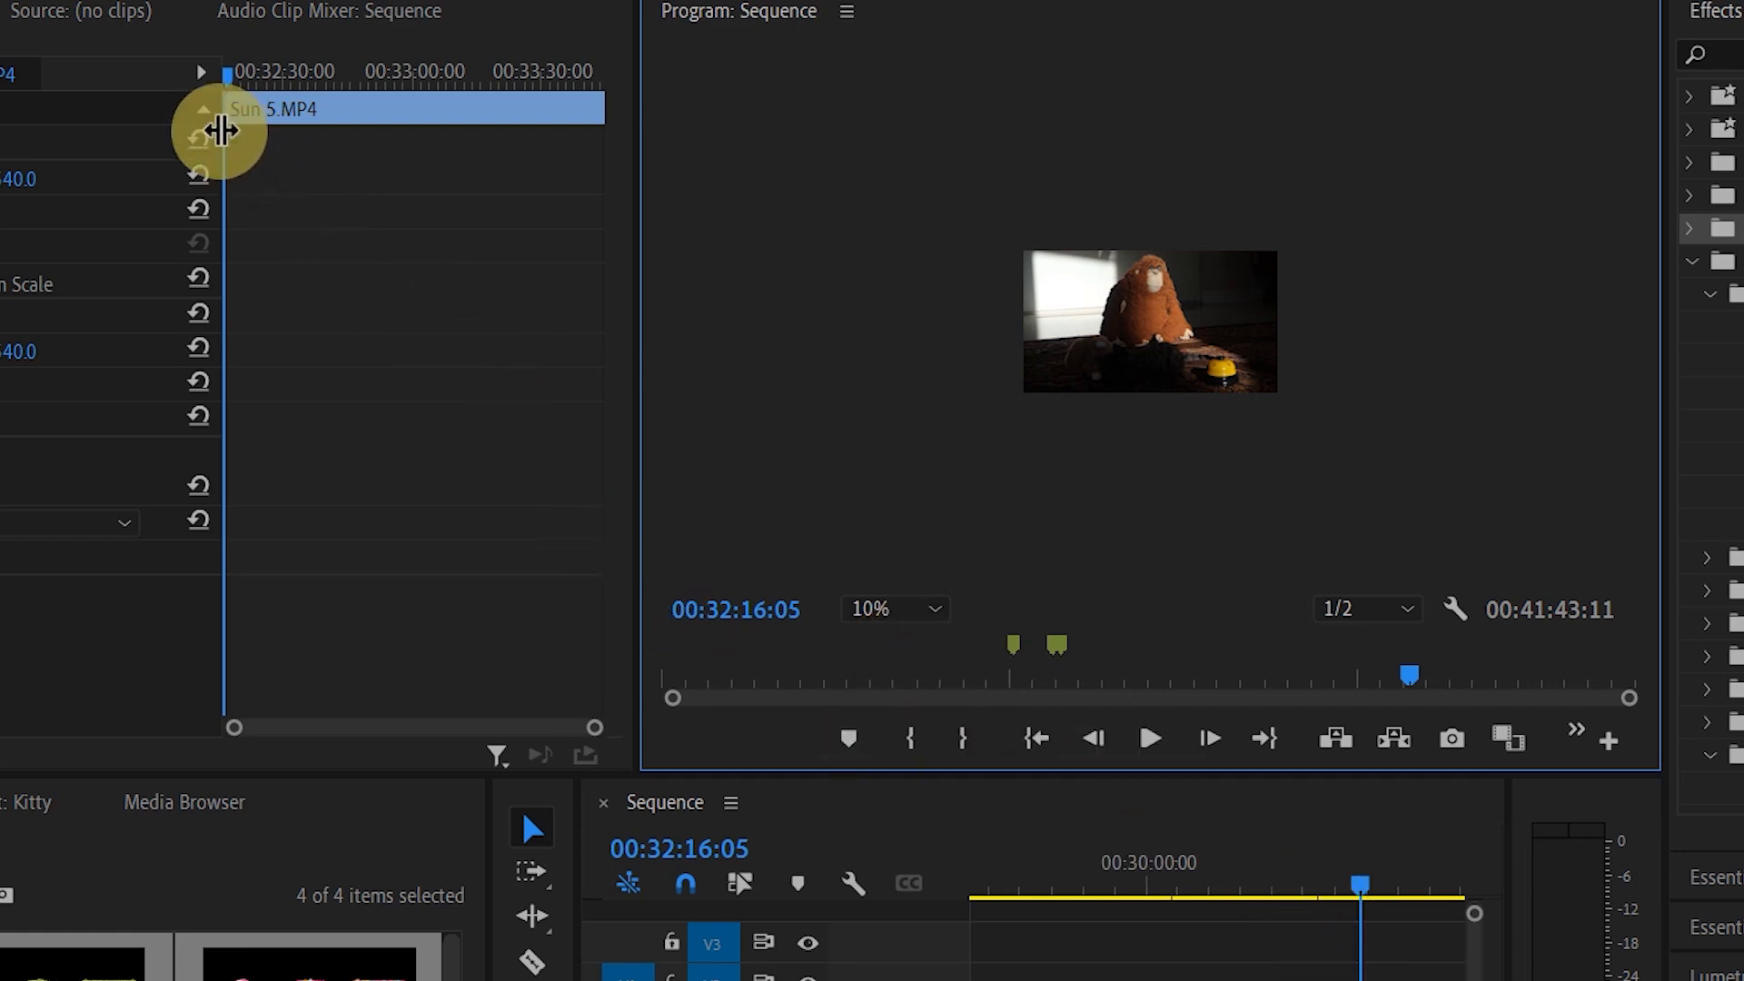
pyautogui.click(246, 91)
pyautogui.moveTo(243, 83); pyautogui.dragTo(299, 98)
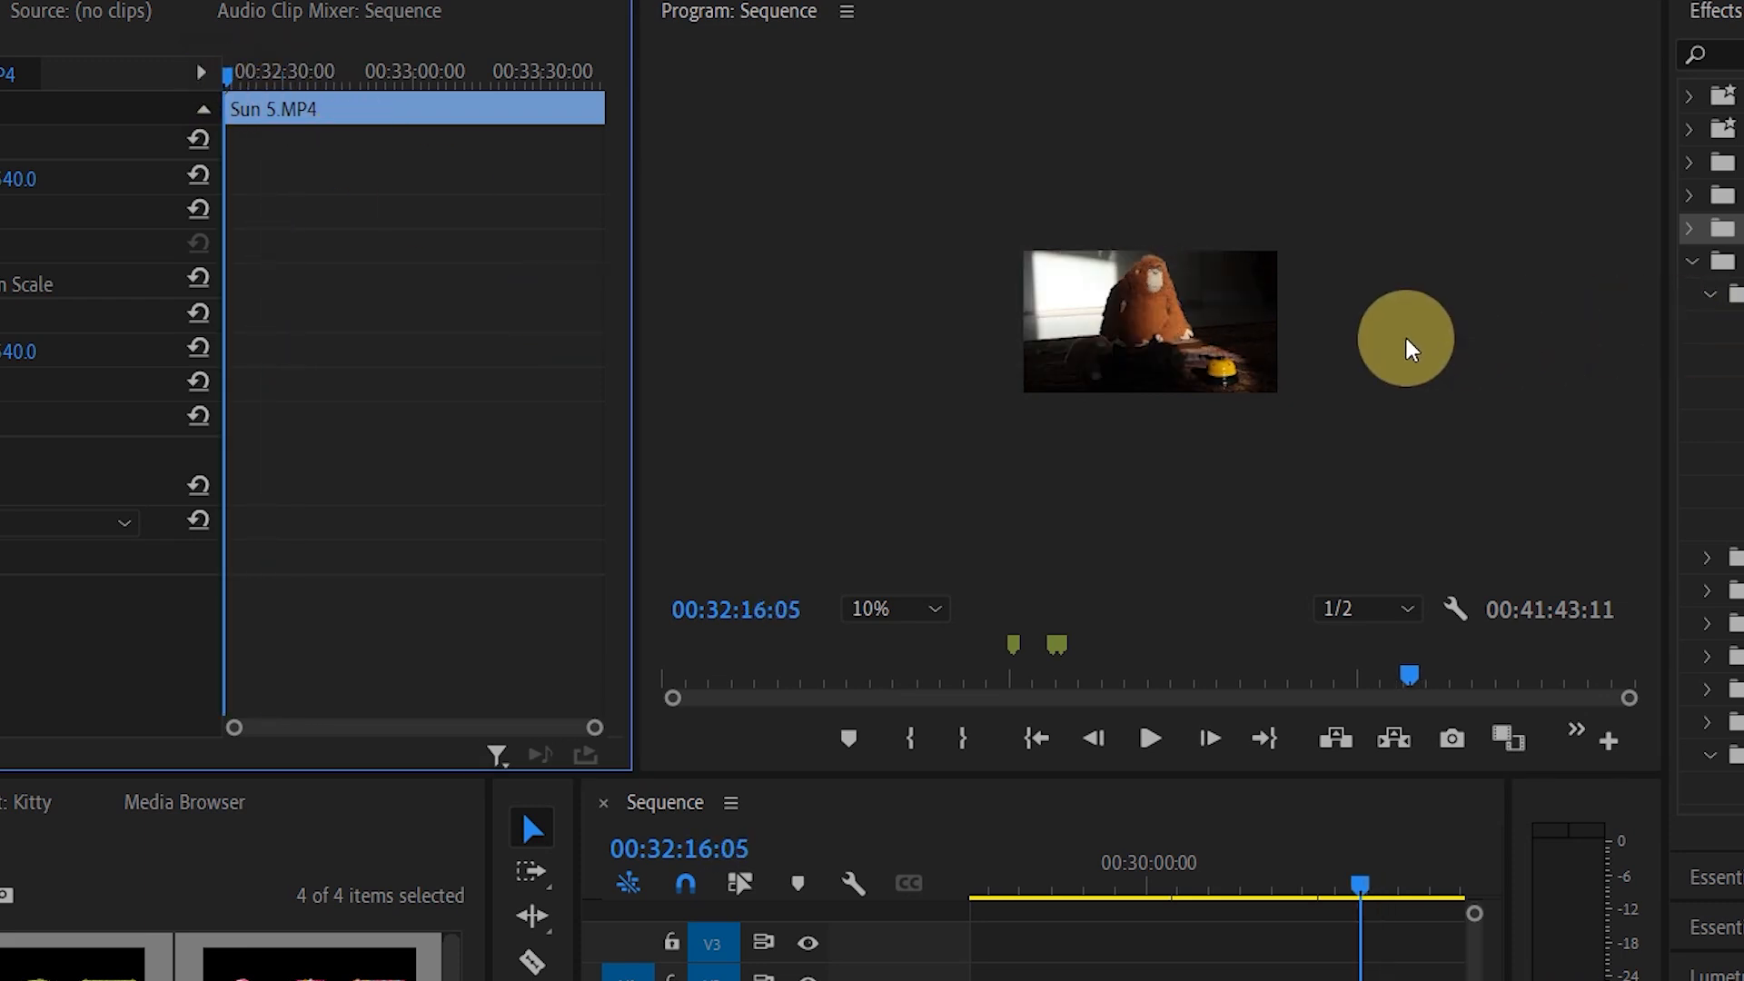
pyautogui.click(1368, 351)
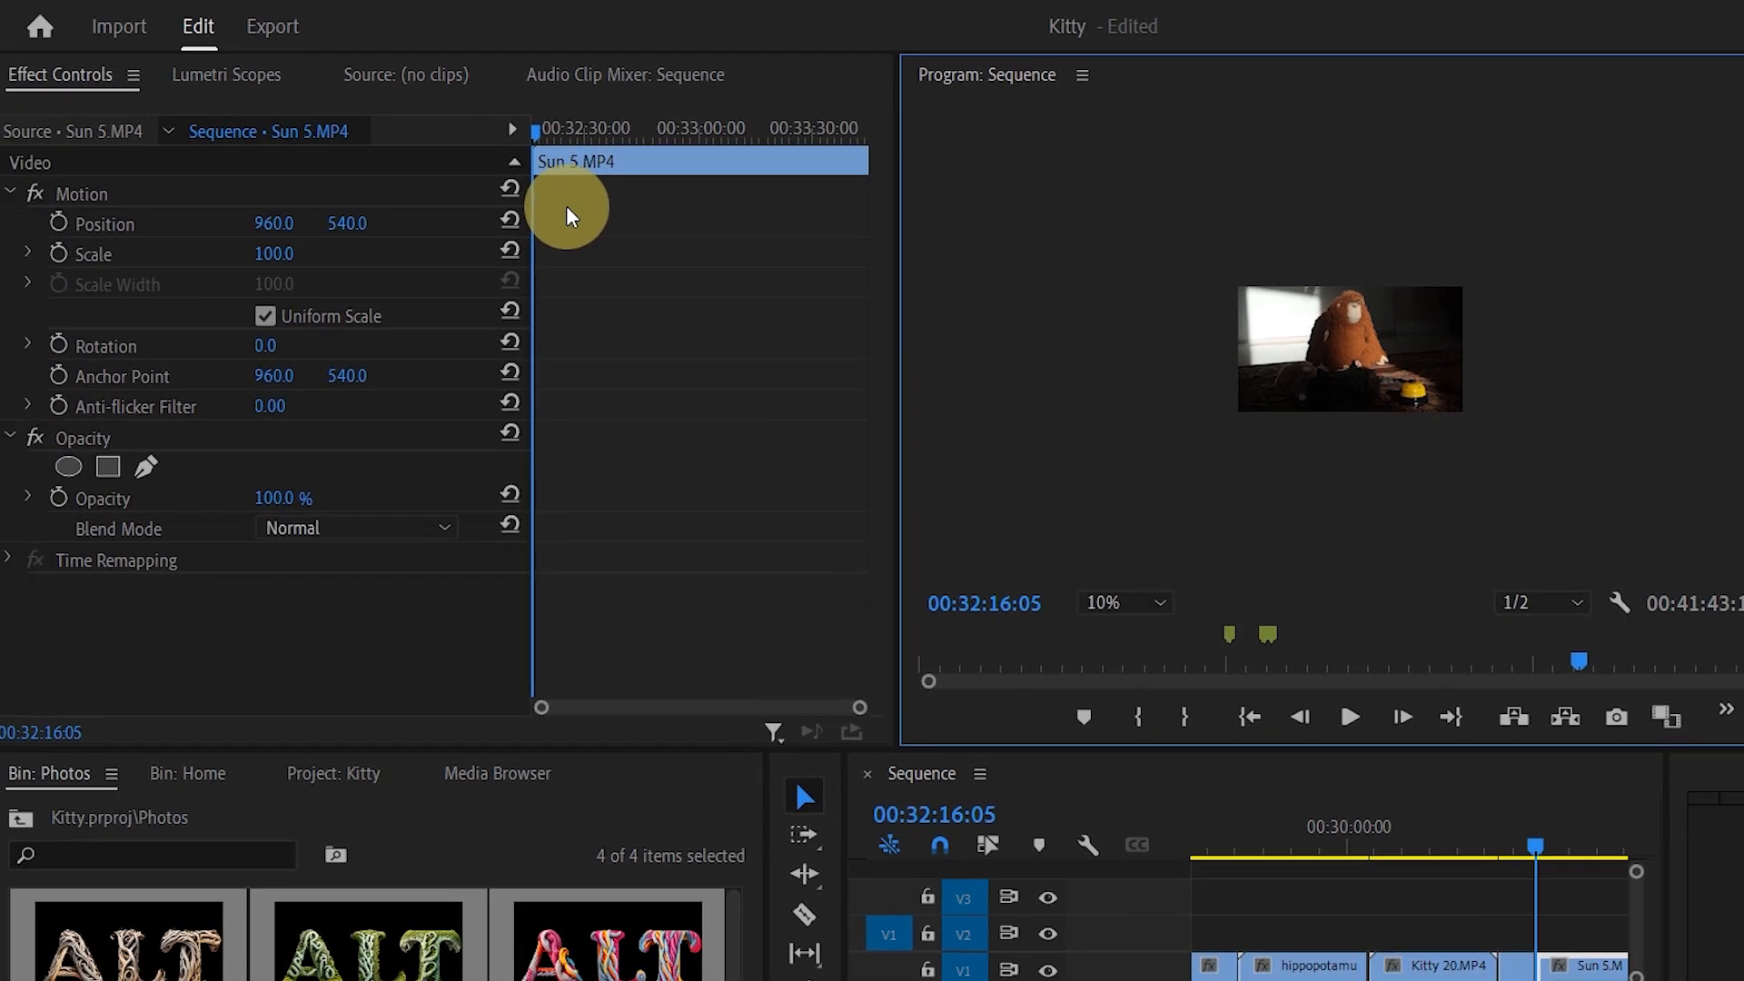
pyautogui.click(59, 222)
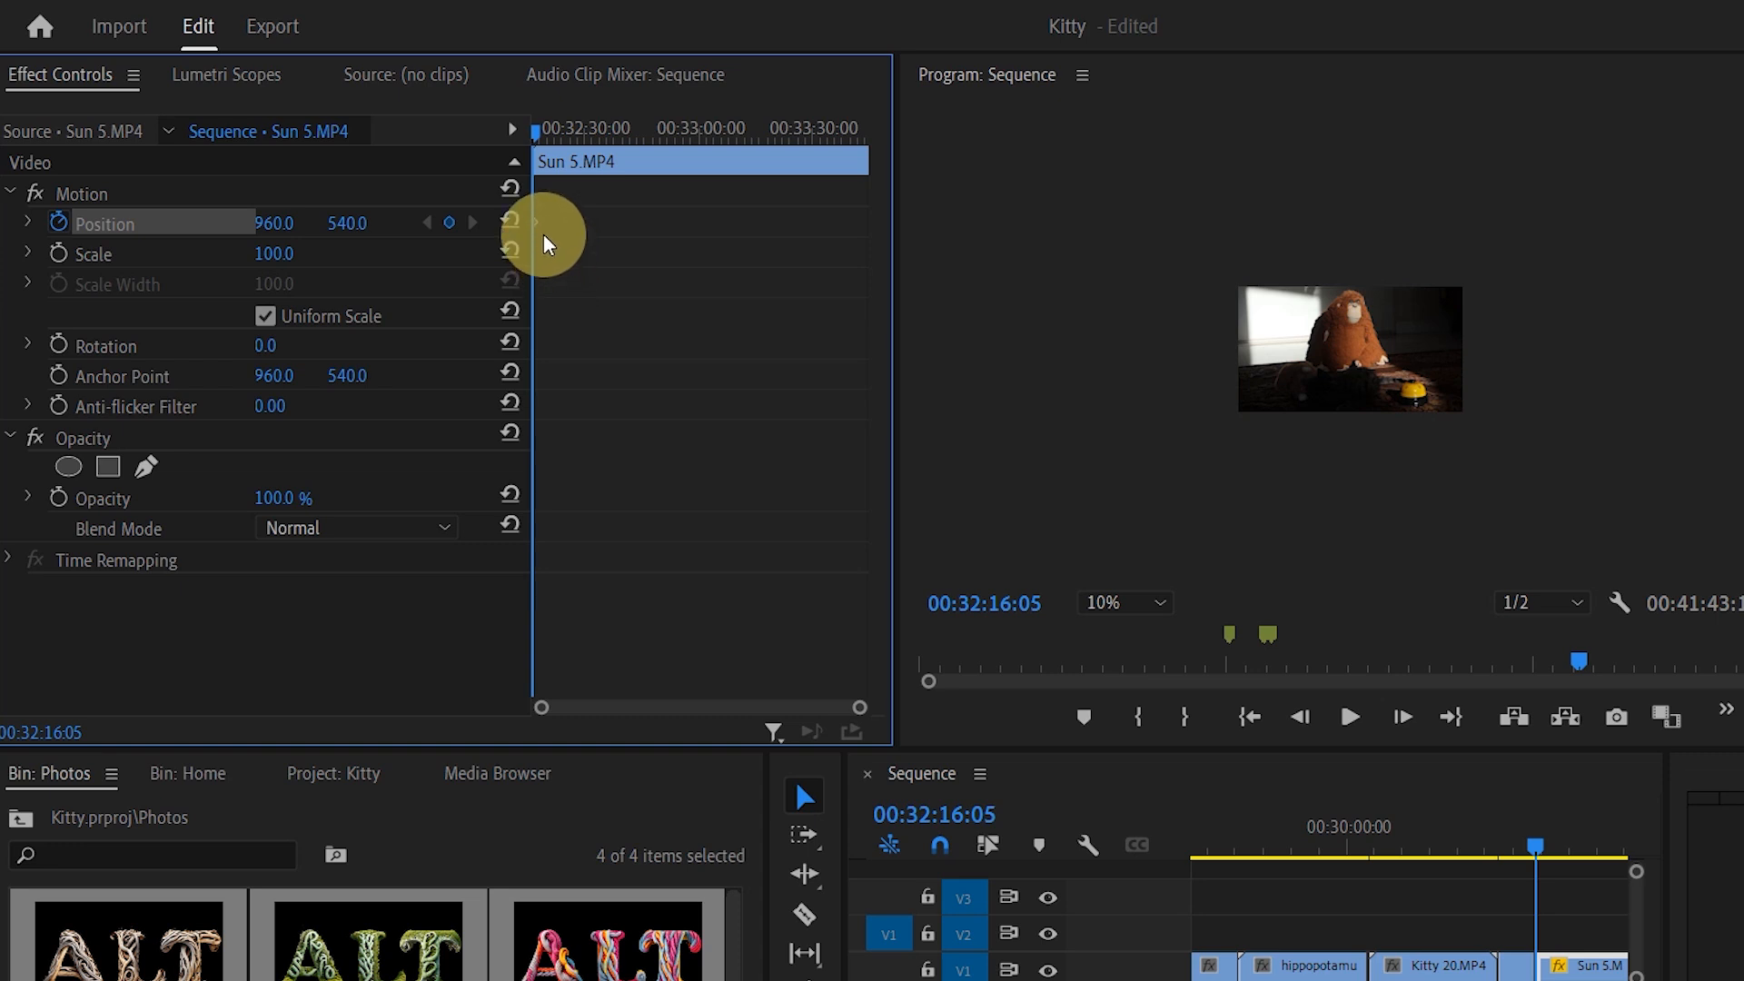
pyautogui.click(1366, 359)
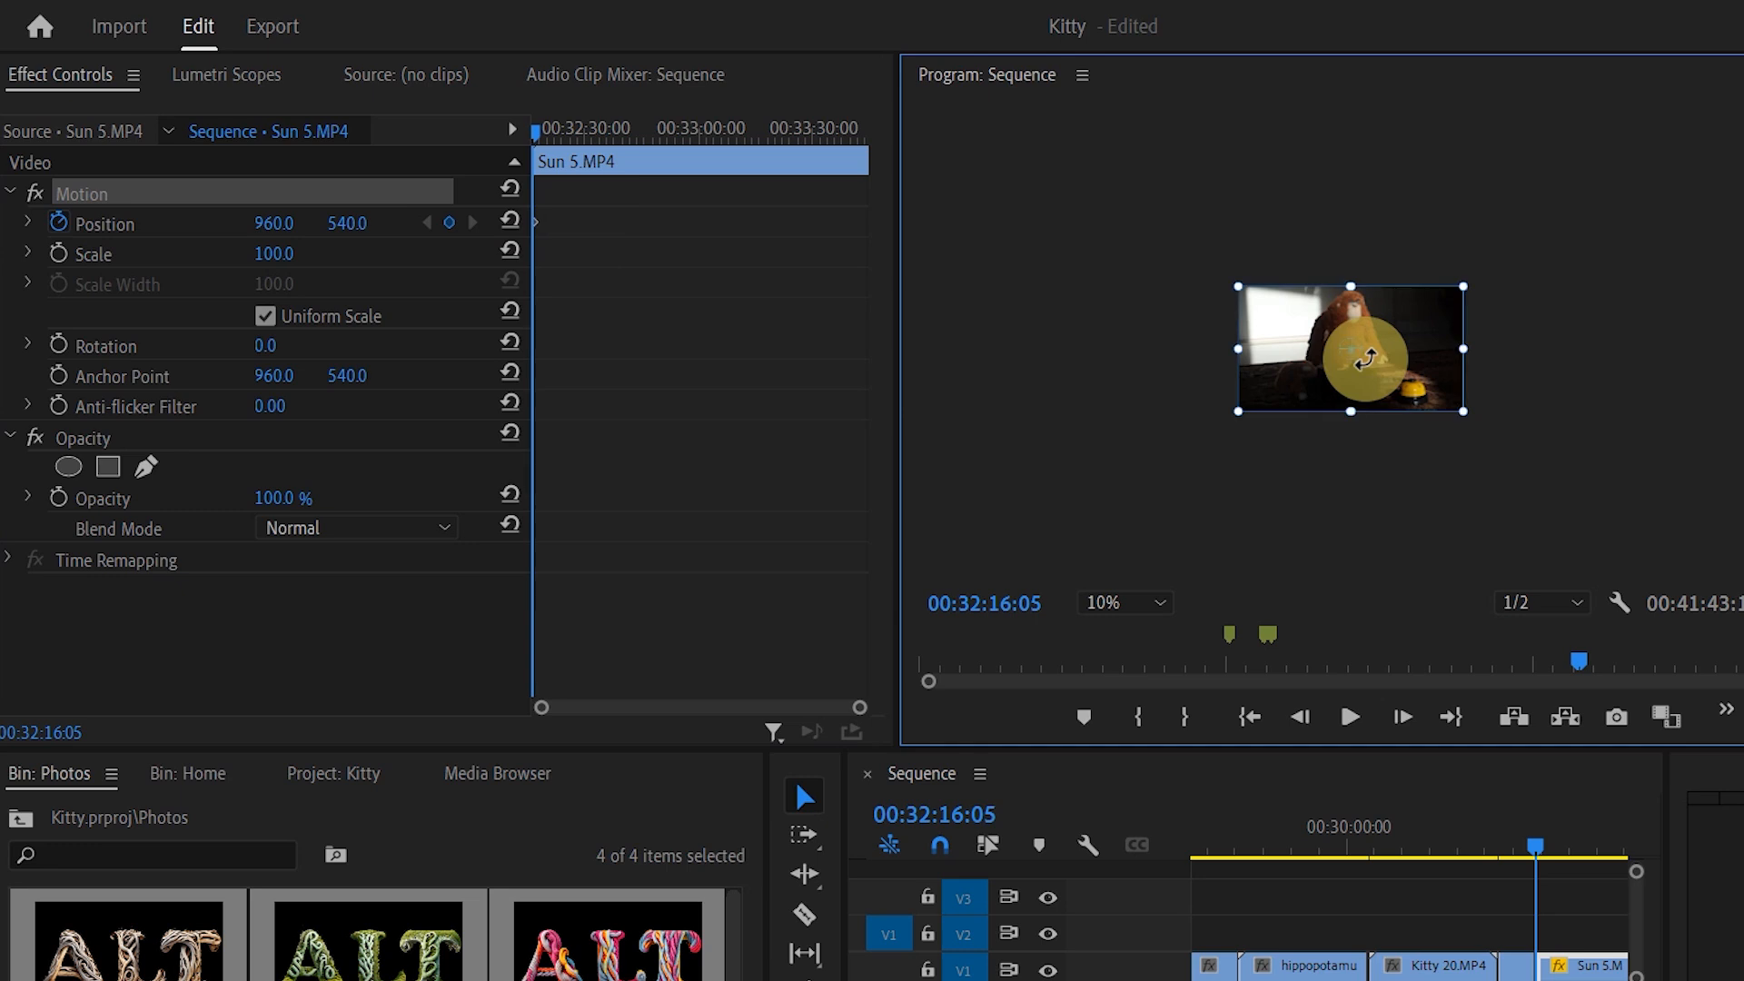
# Step: Enlarge the Sun 5.MP4 frame to Scale 234.9 and keyframe its Position to 184.6, -143.5 at the clip's last frame, 00:32:28:17
pyautogui.moveTo(1458, 287); pyautogui.dragTo(1632, 200)
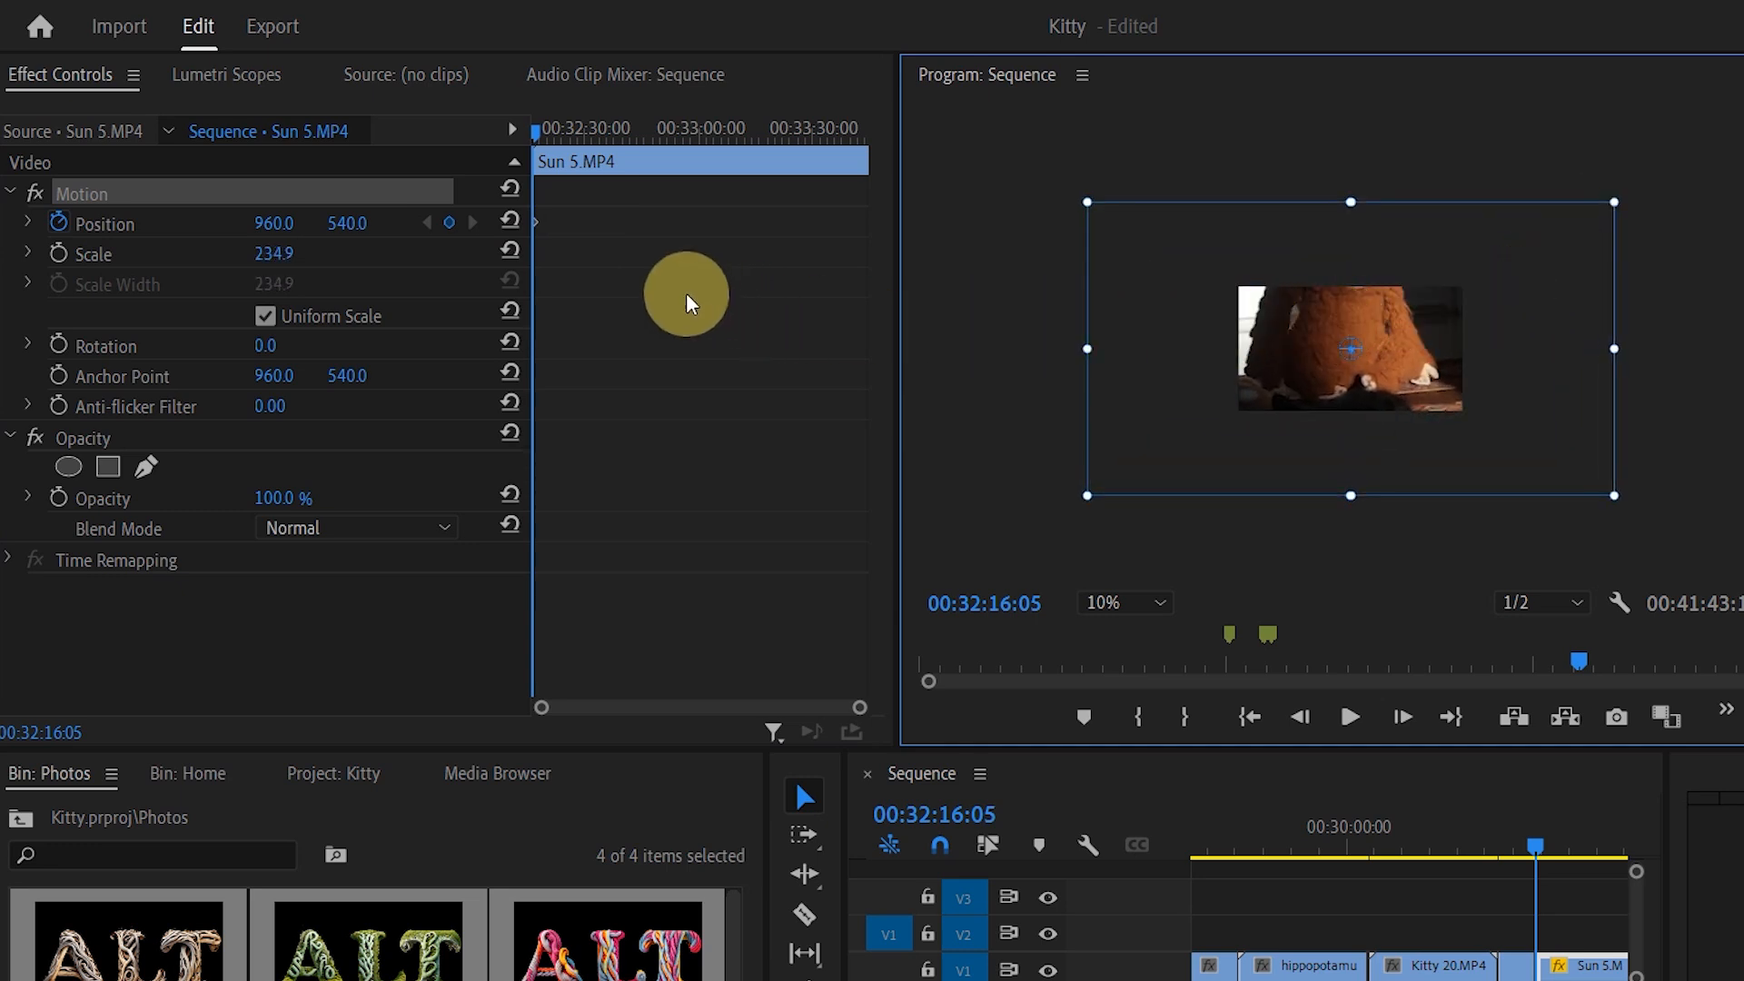
pyautogui.click(549, 231)
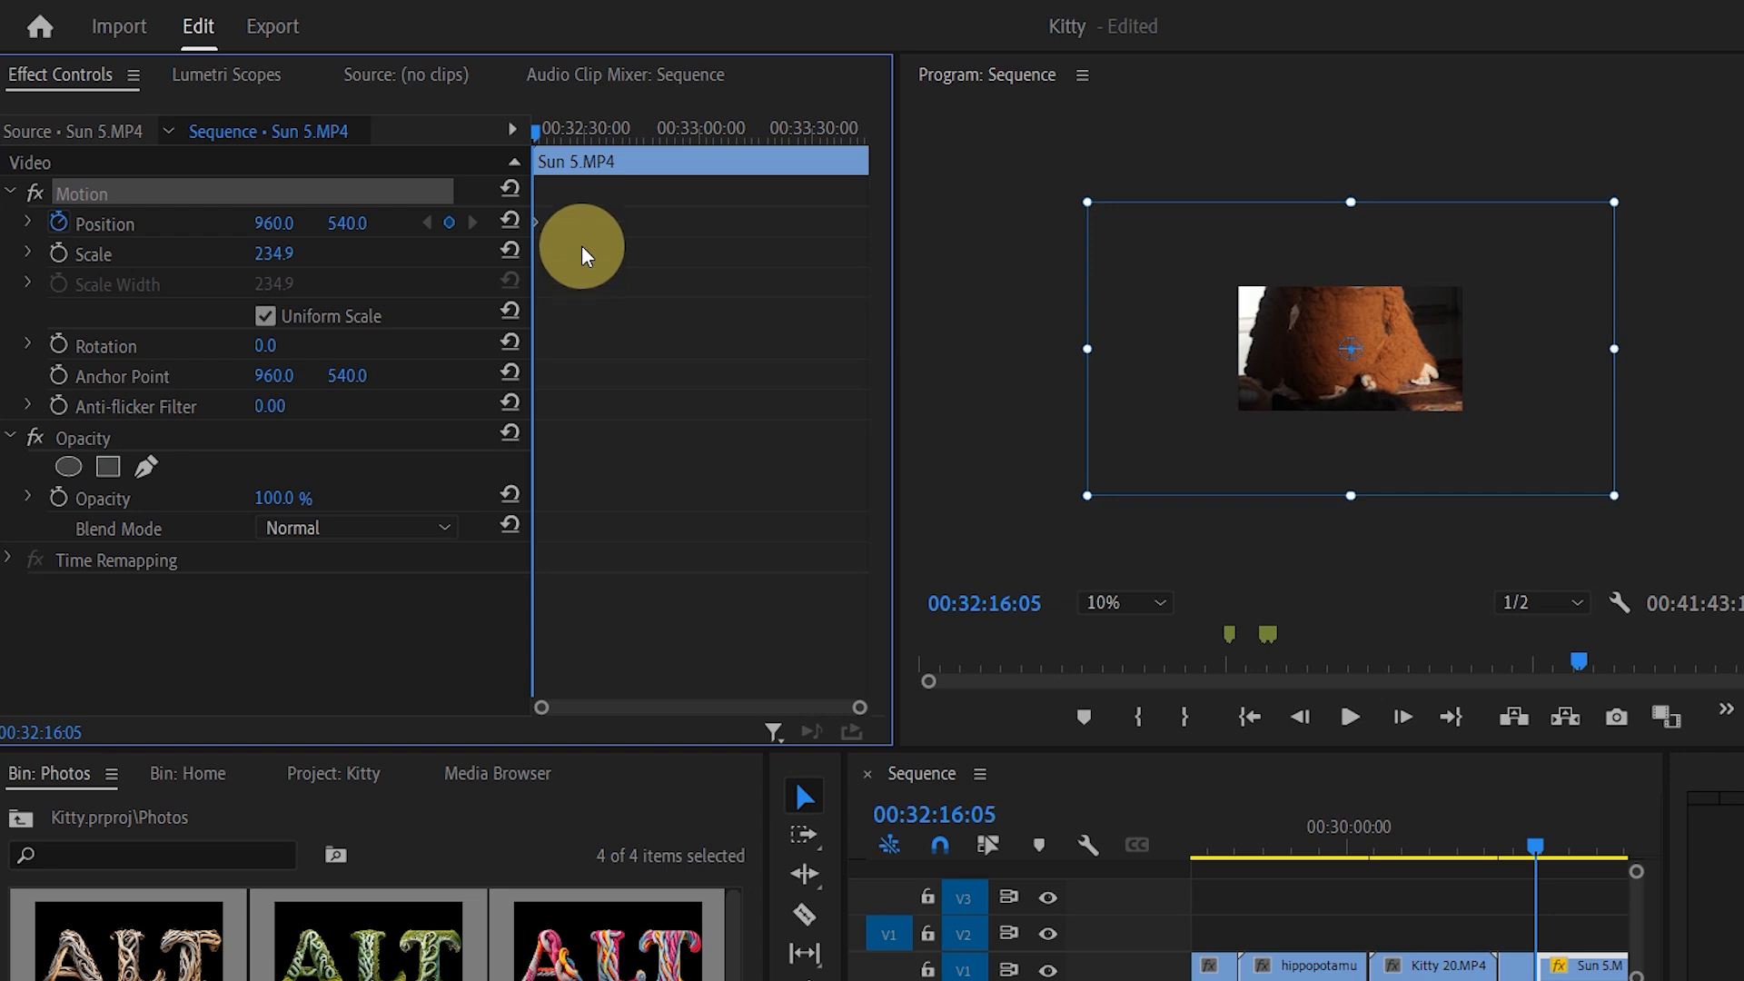
pyautogui.press('Down')
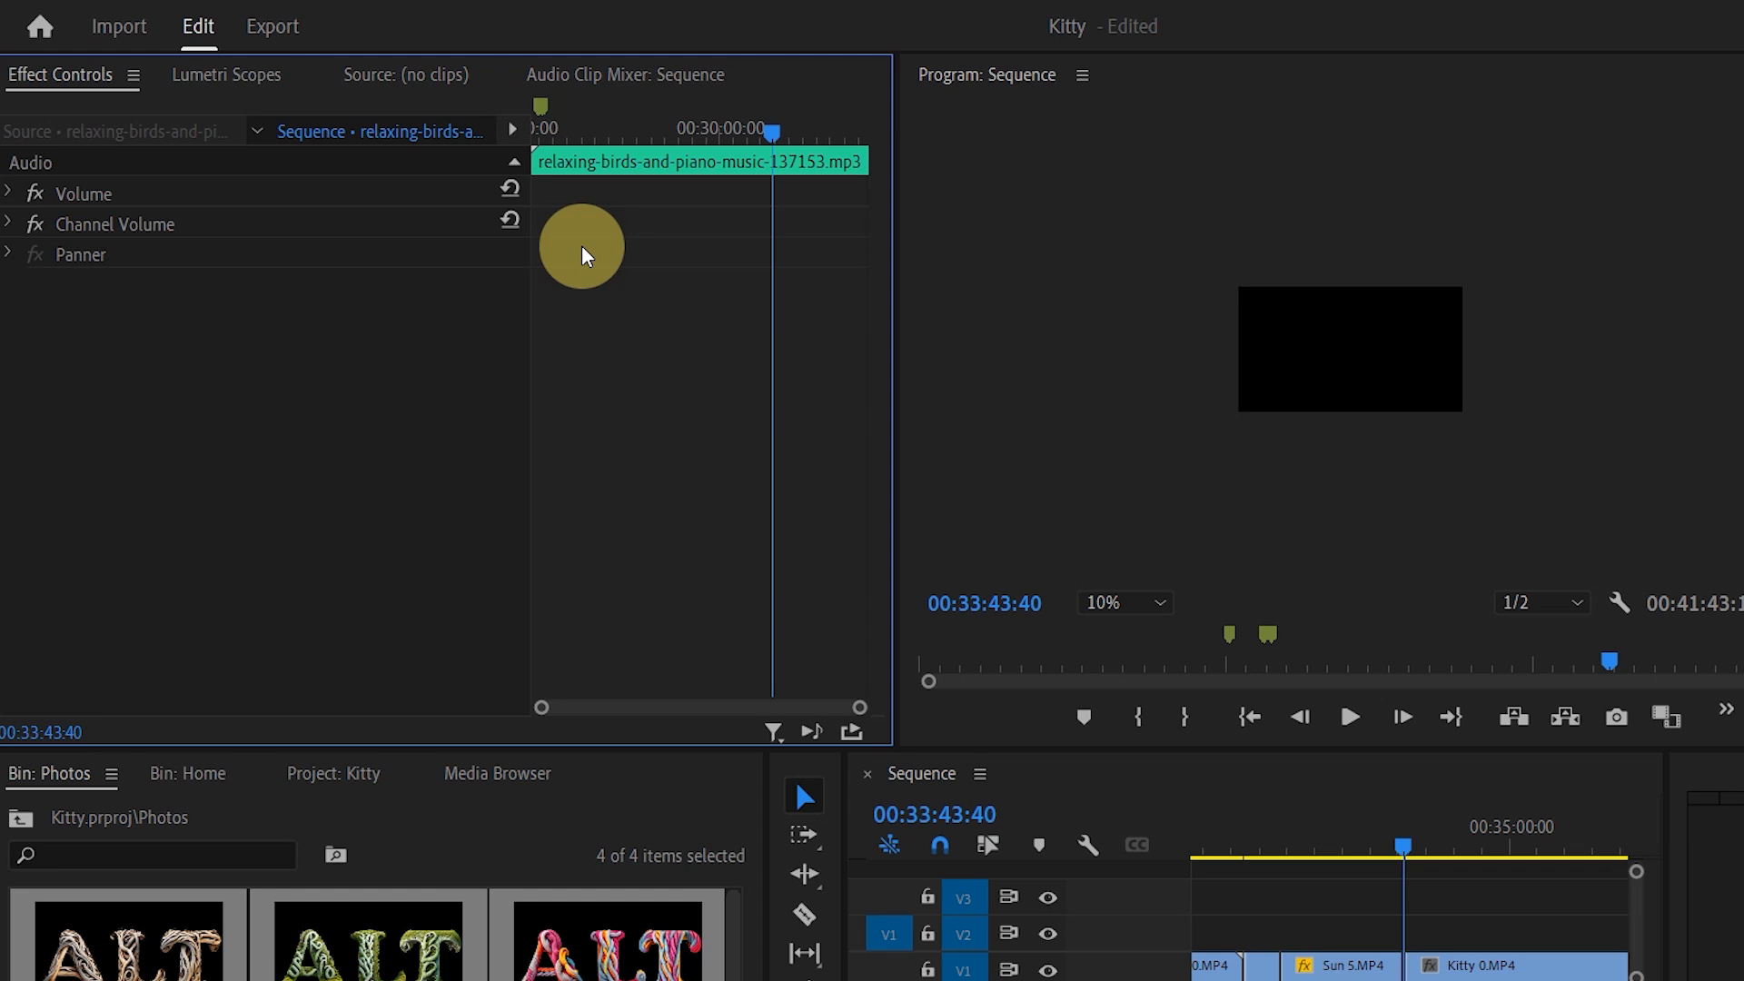
pyautogui.press('Left')
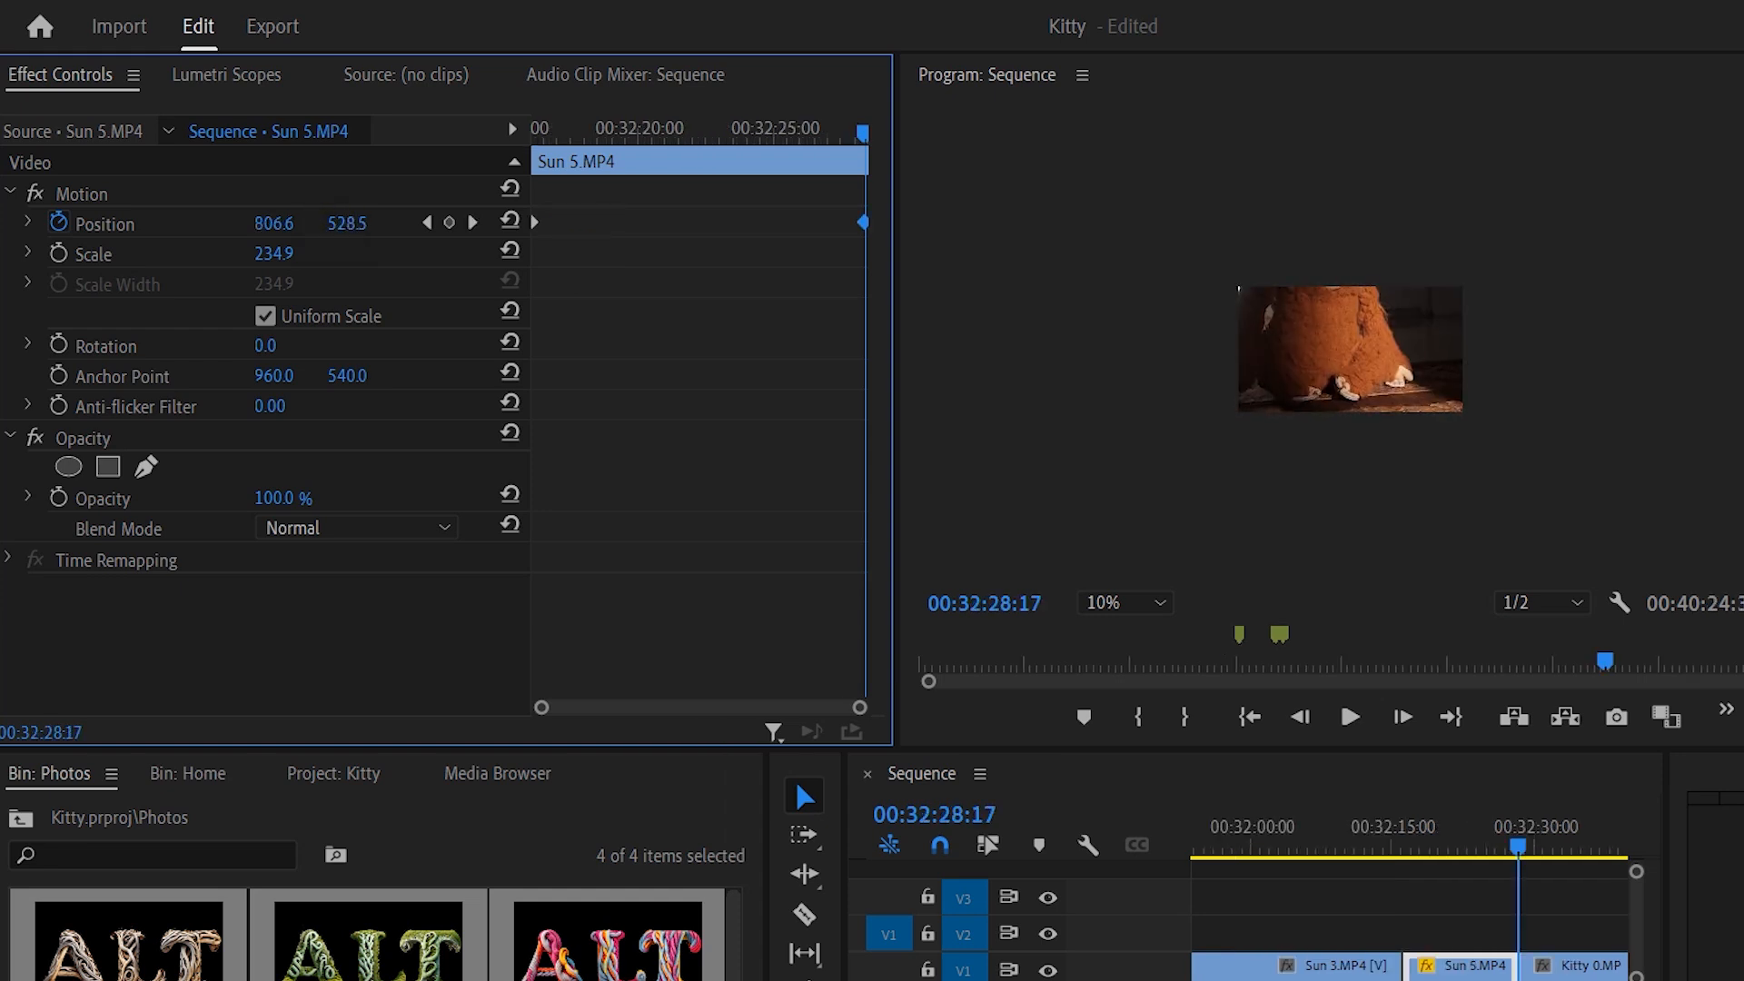
pyautogui.moveTo(347, 224); pyautogui.dragTo(38, 223)
pyautogui.moveTo(264, 223); pyautogui.dragTo(56, 223)
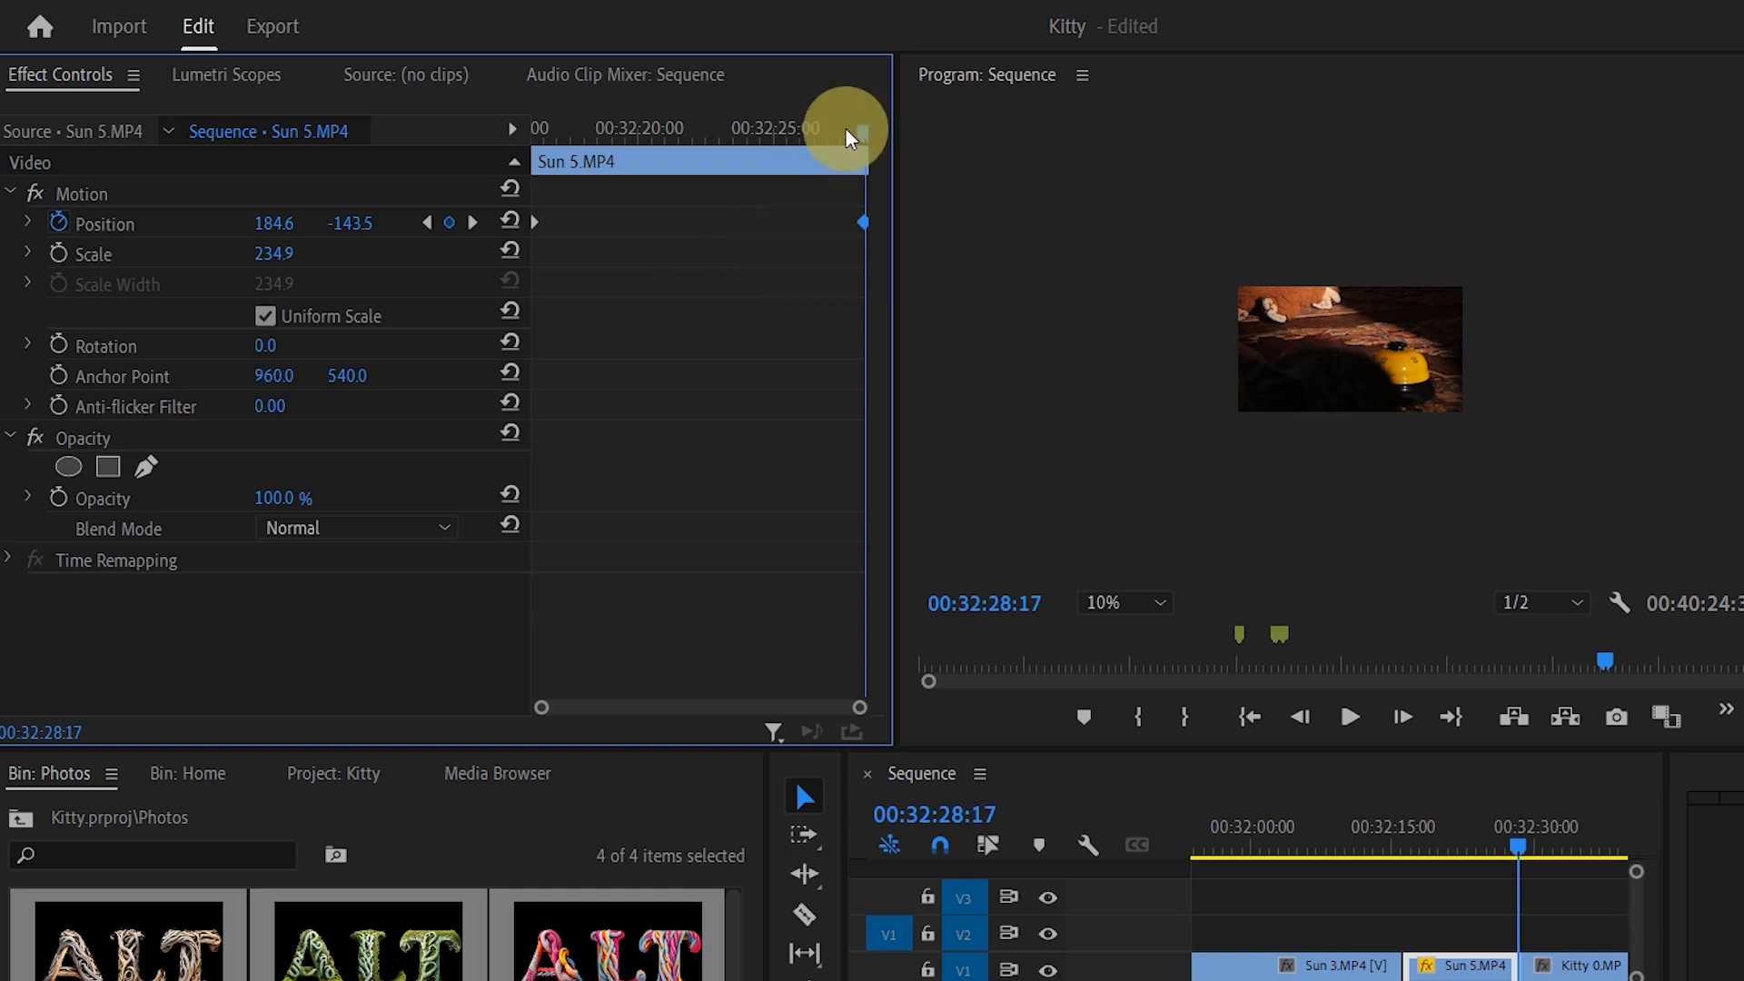
# Step: Scrub through Sun 5.MP4 to preview the Position animation and return the playhead to the clip's last frame, 00:32:28:17
pyautogui.moveTo(859, 129)
pyautogui.mouseDown()
pyautogui.moveTo(552, 129)
pyautogui.moveTo(860, 164)
pyautogui.mouseUp()
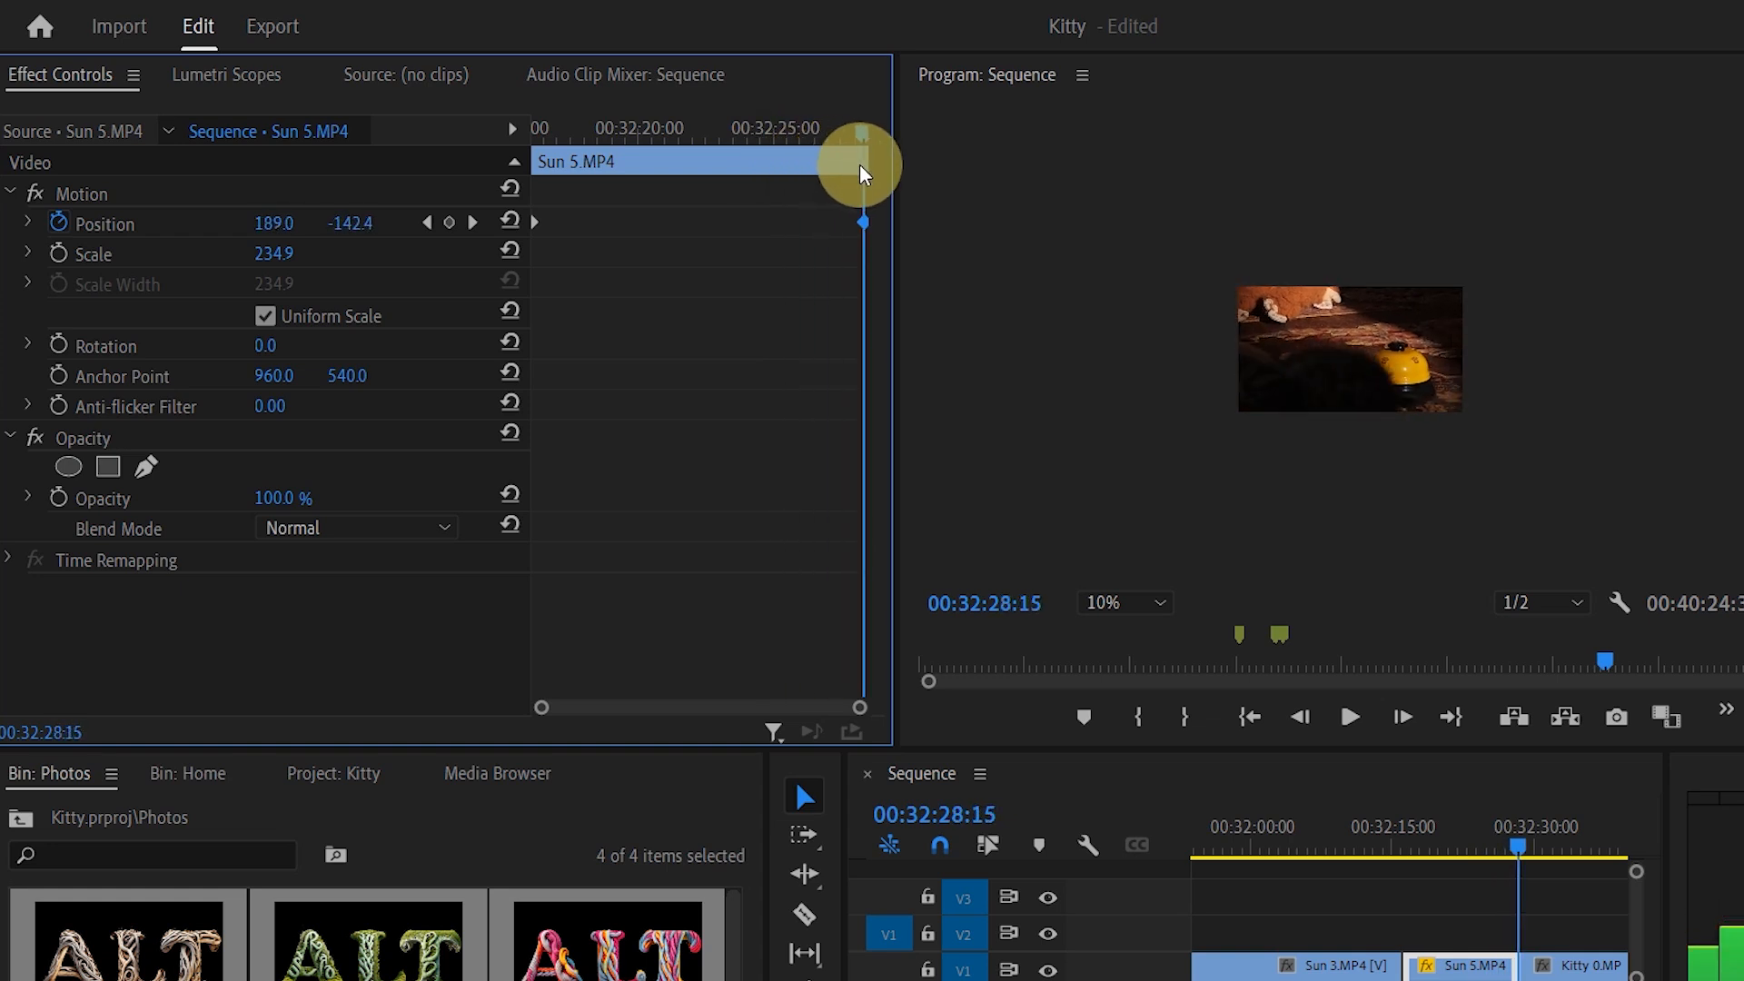
pyautogui.moveTo(859, 165)
pyautogui.mouseDown()
pyautogui.moveTo(538, 150)
pyautogui.moveTo(869, 189)
pyautogui.moveTo(841, 189)
pyautogui.mouseUp()
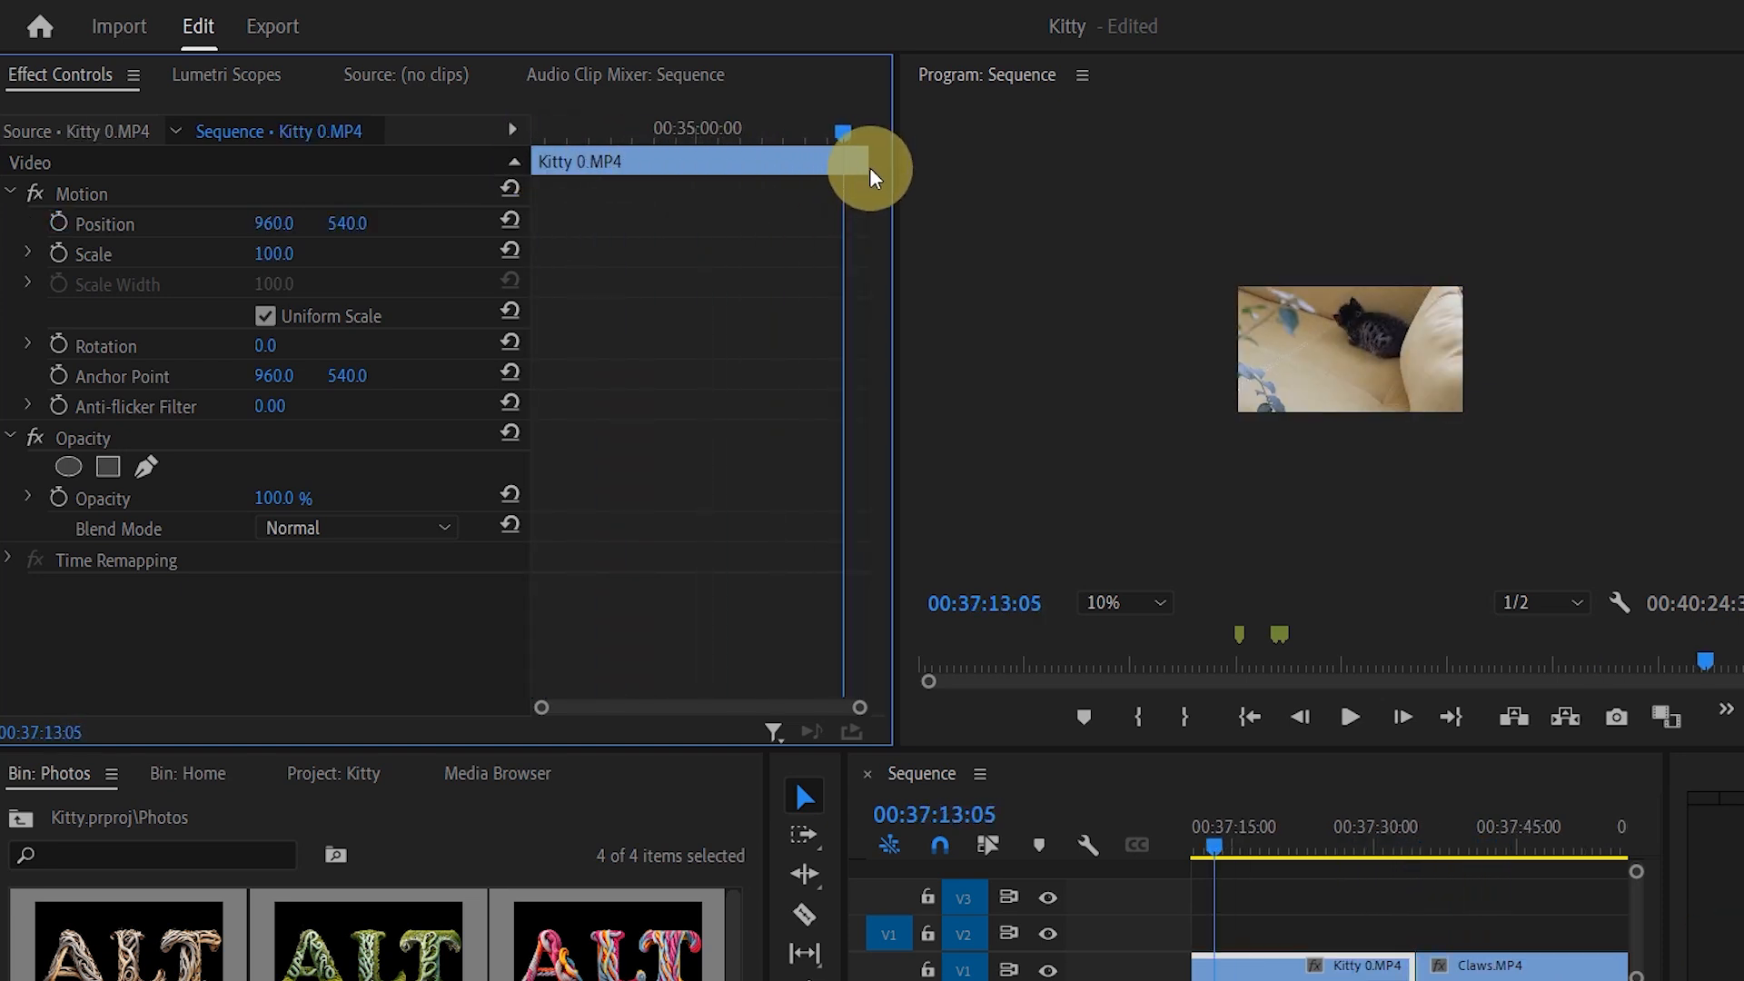
pyautogui.press('Up')
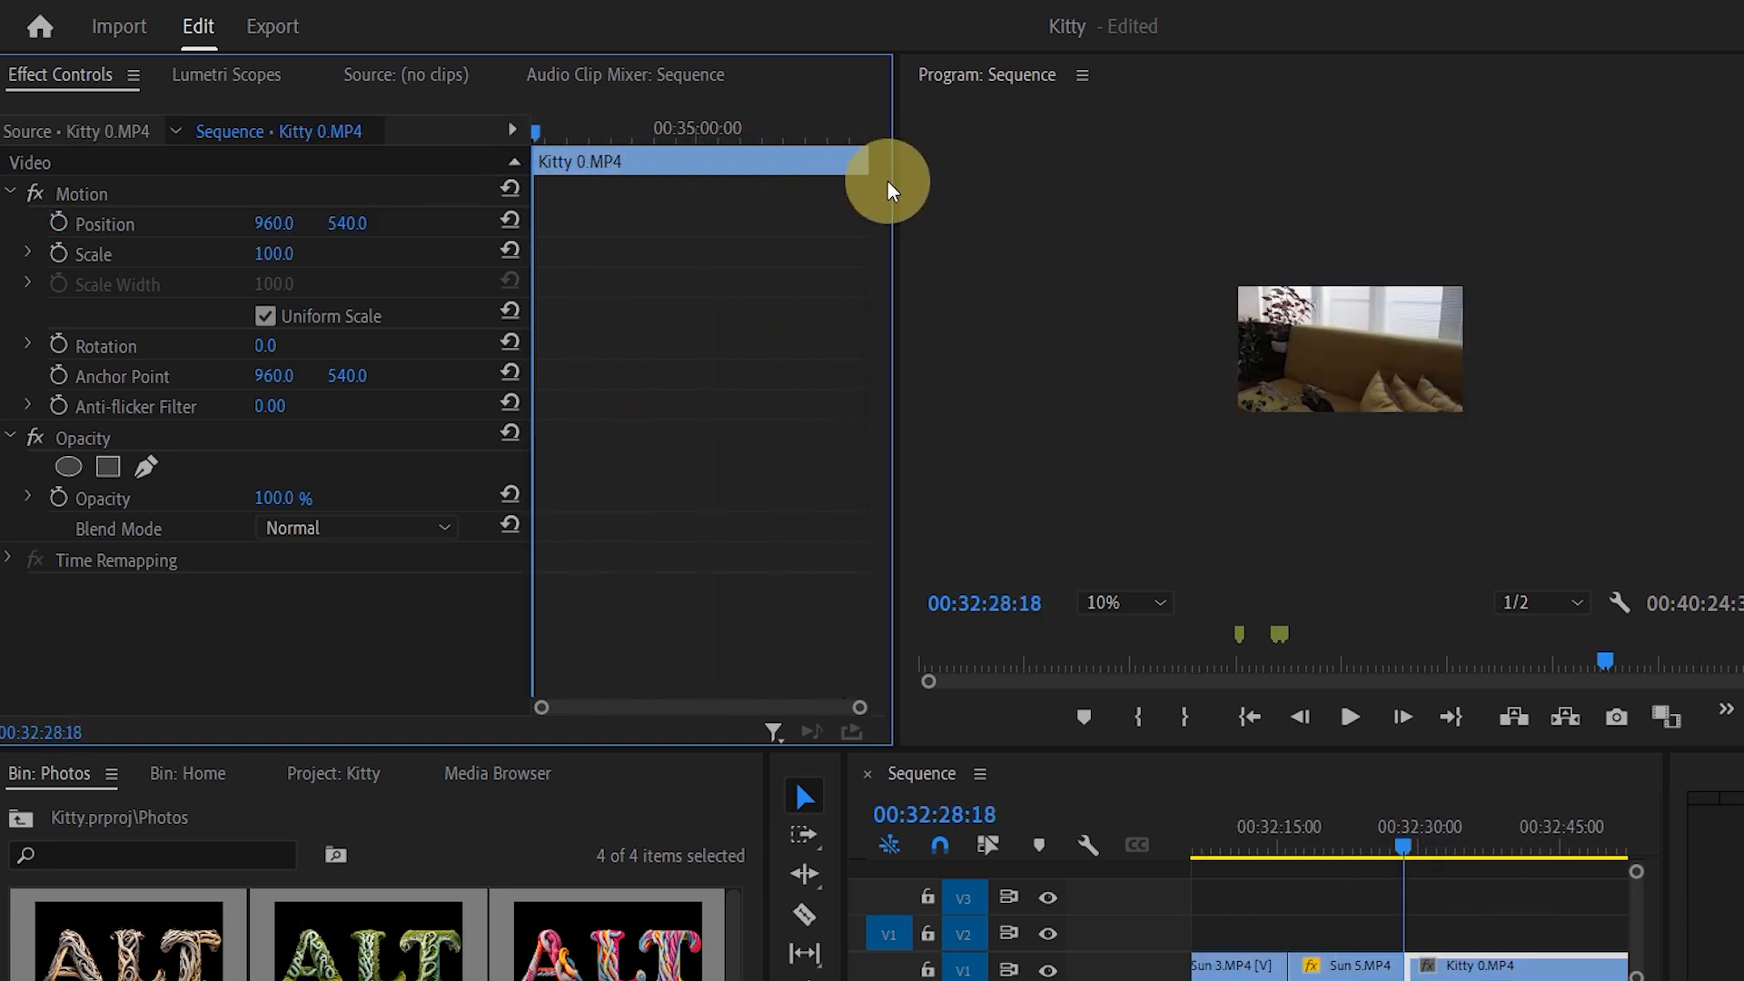
pyautogui.press('Left')
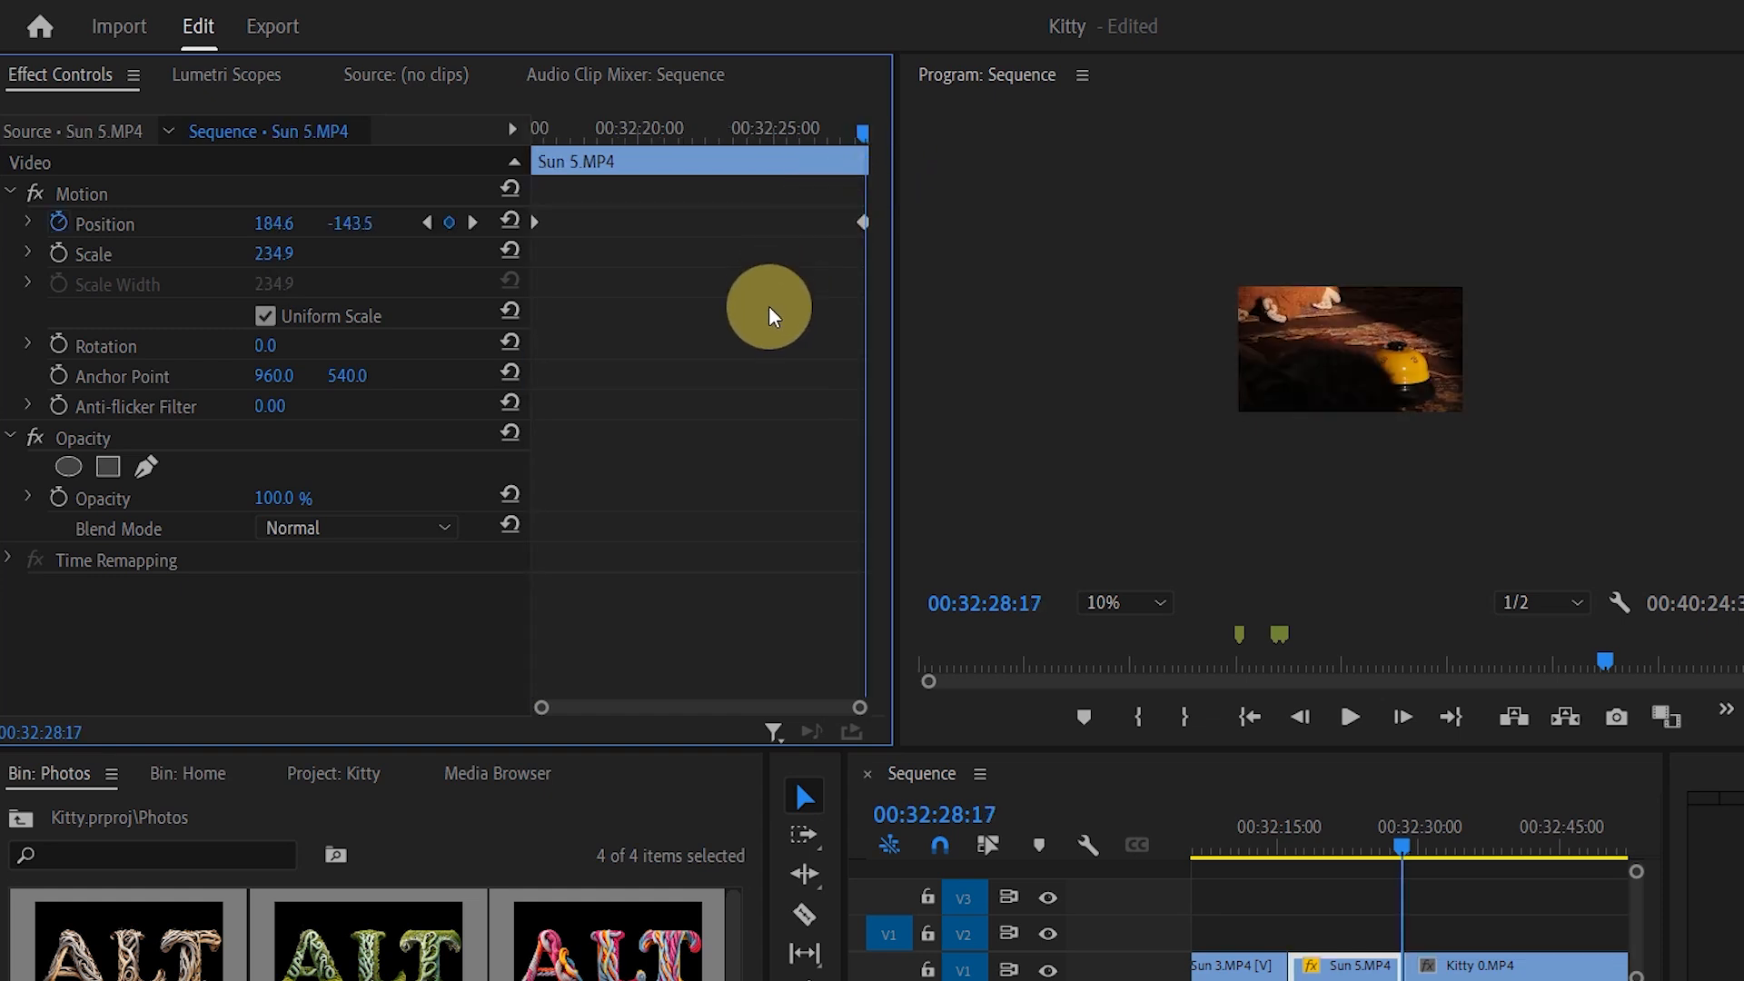
# Step: Add Scale and Position keyframes to Sun 5.MP4 at 00:32:17:24, setting Scale to 268.9 and adjusting the vertical Position
pyautogui.moveTo(868, 122); pyautogui.dragTo(569, 133)
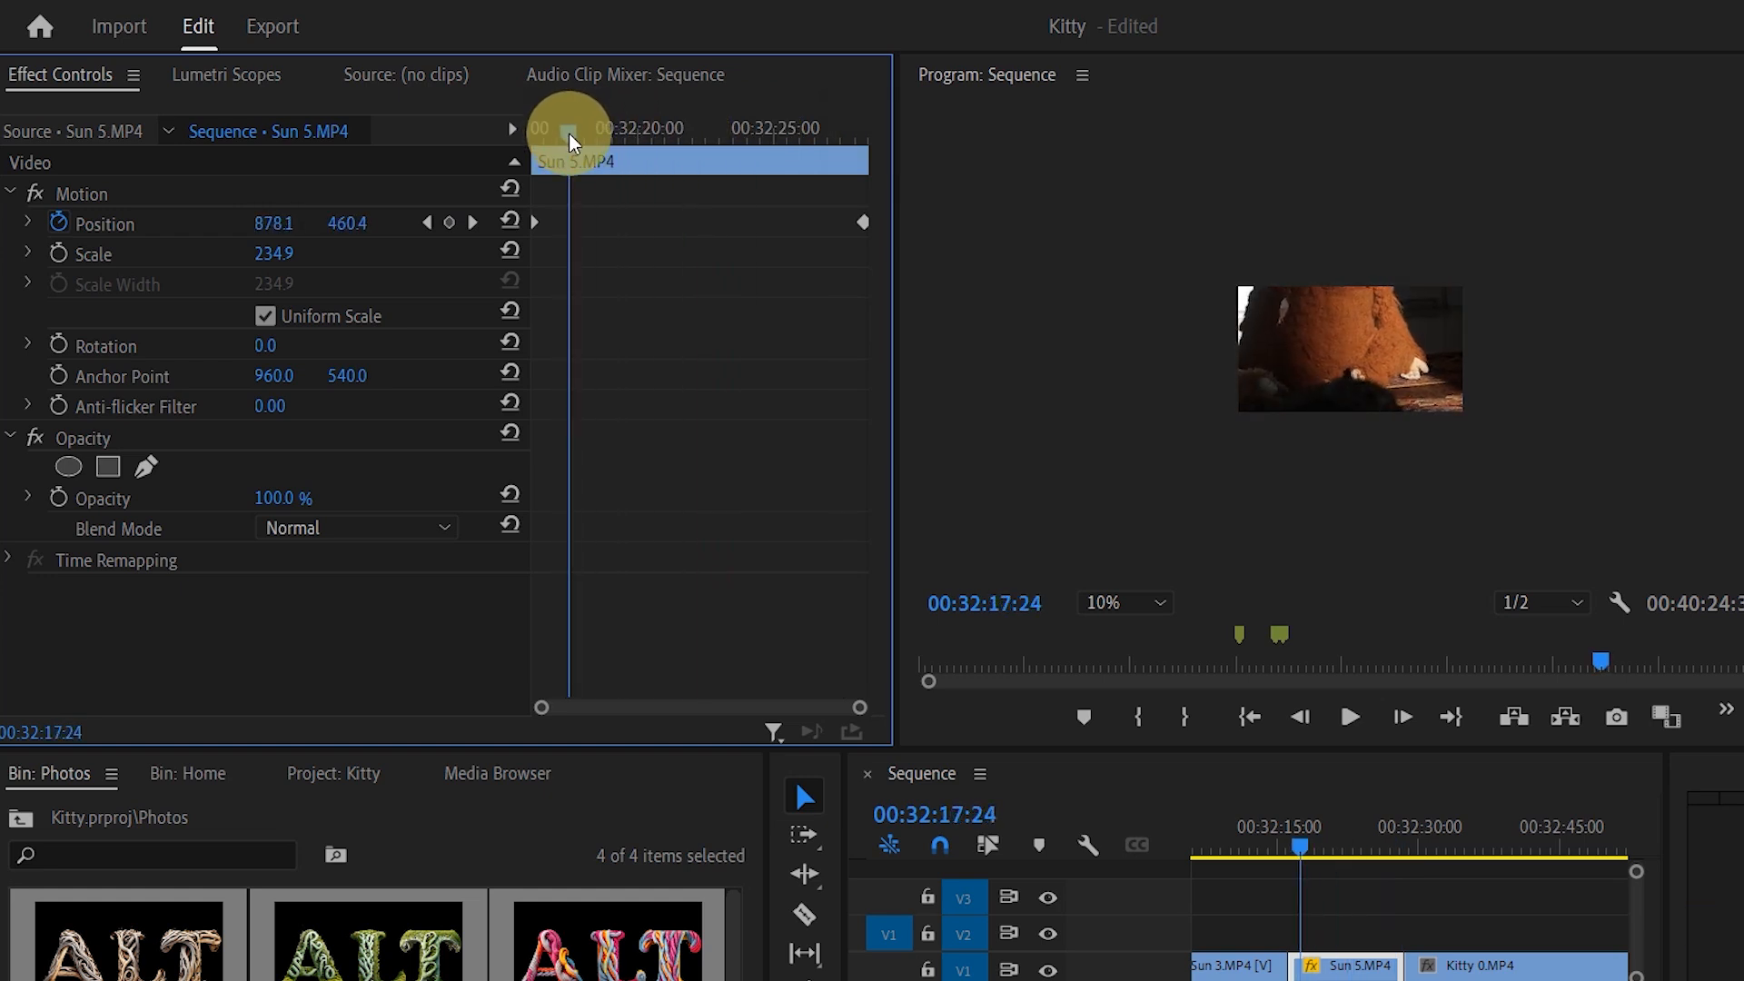
pyautogui.click(59, 253)
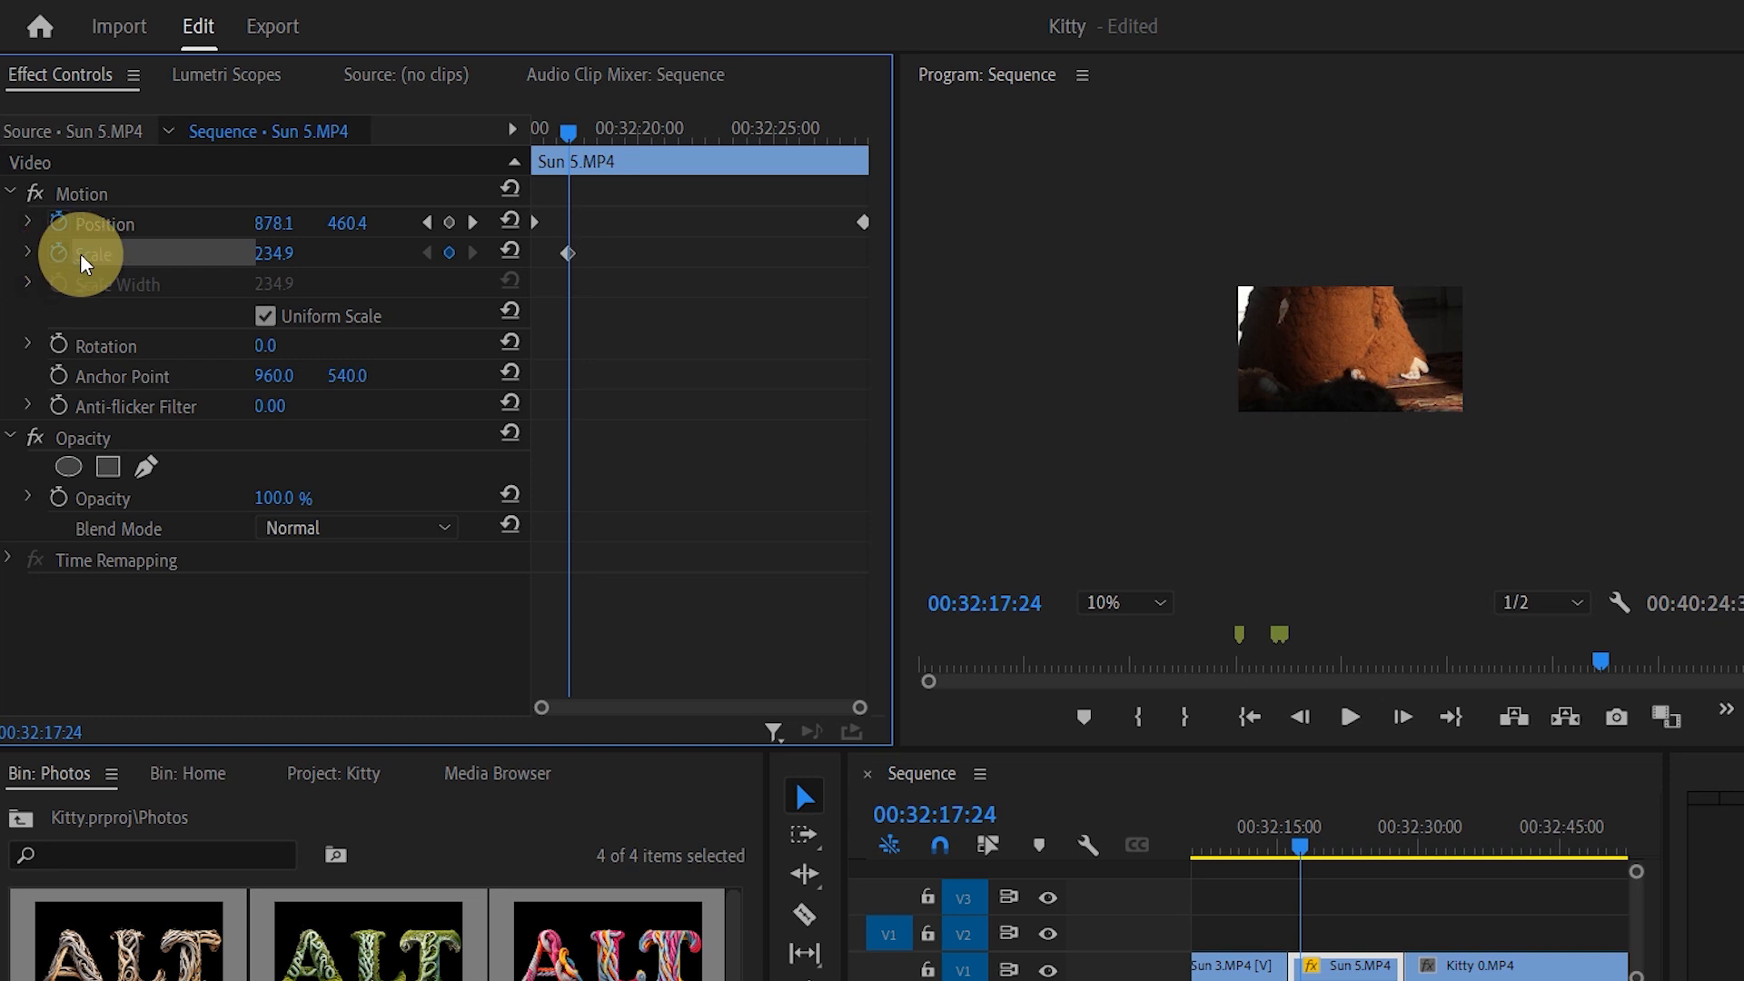
pyautogui.moveTo(279, 261); pyautogui.dragTo(263, 260)
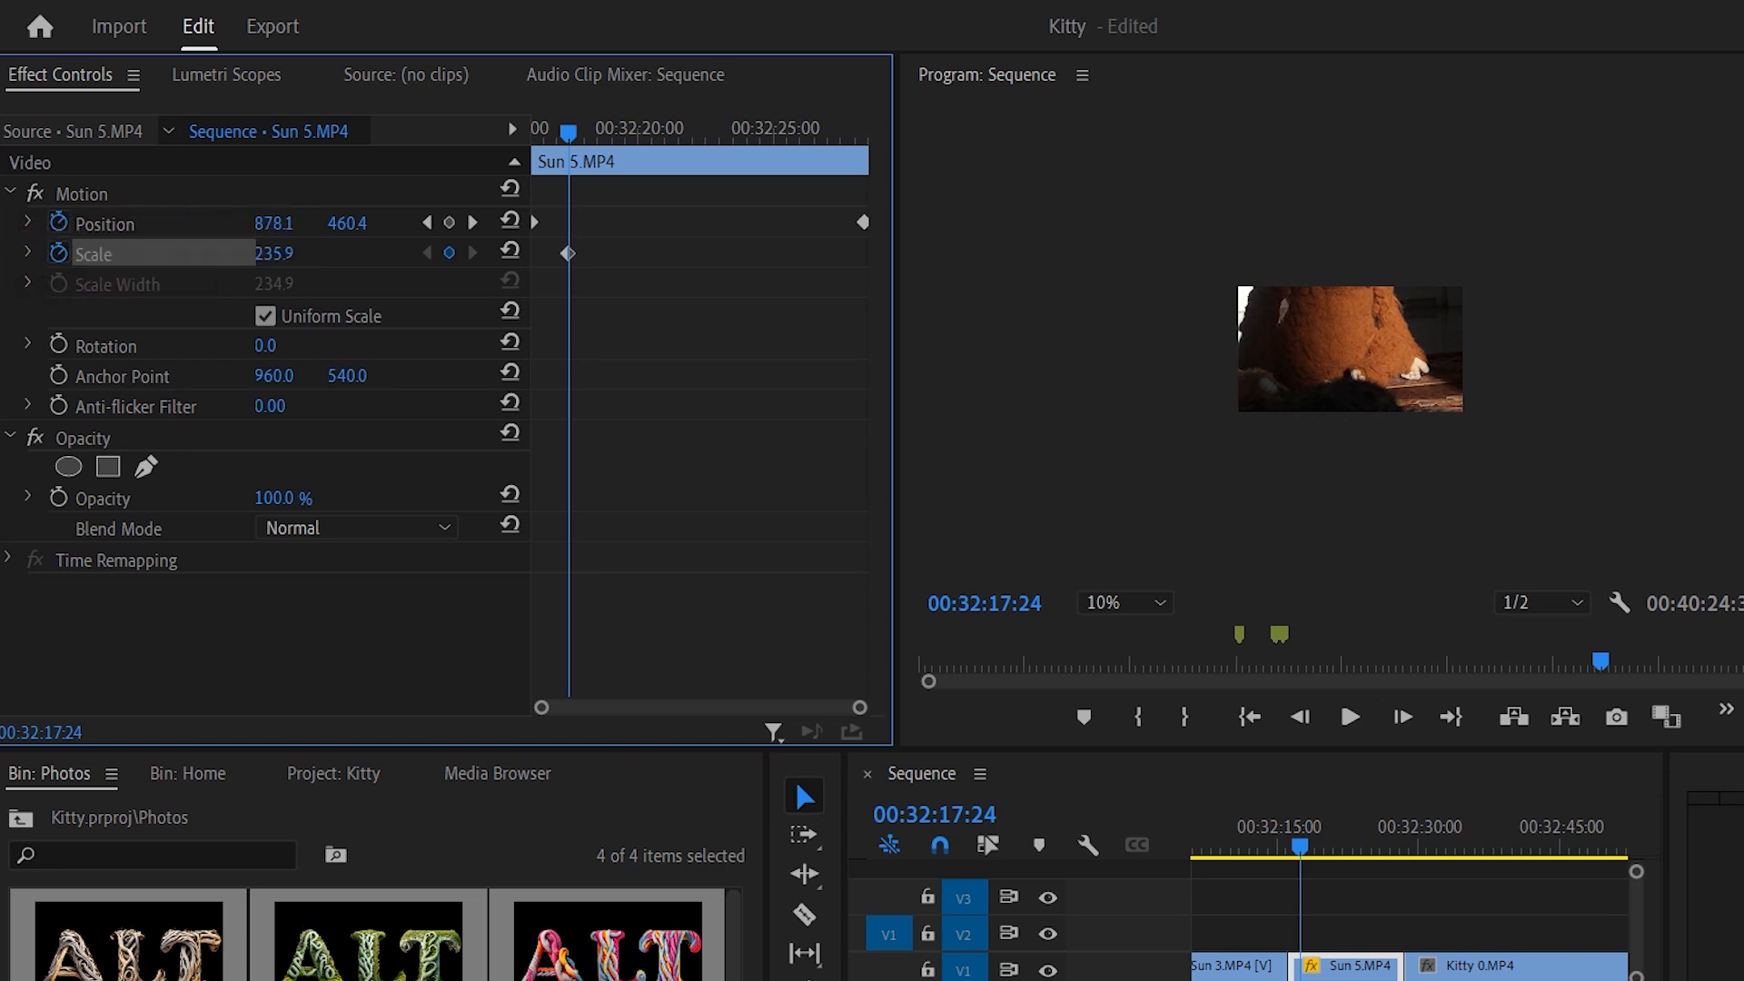
pyautogui.moveTo(288, 255); pyautogui.dragTo(607, 279)
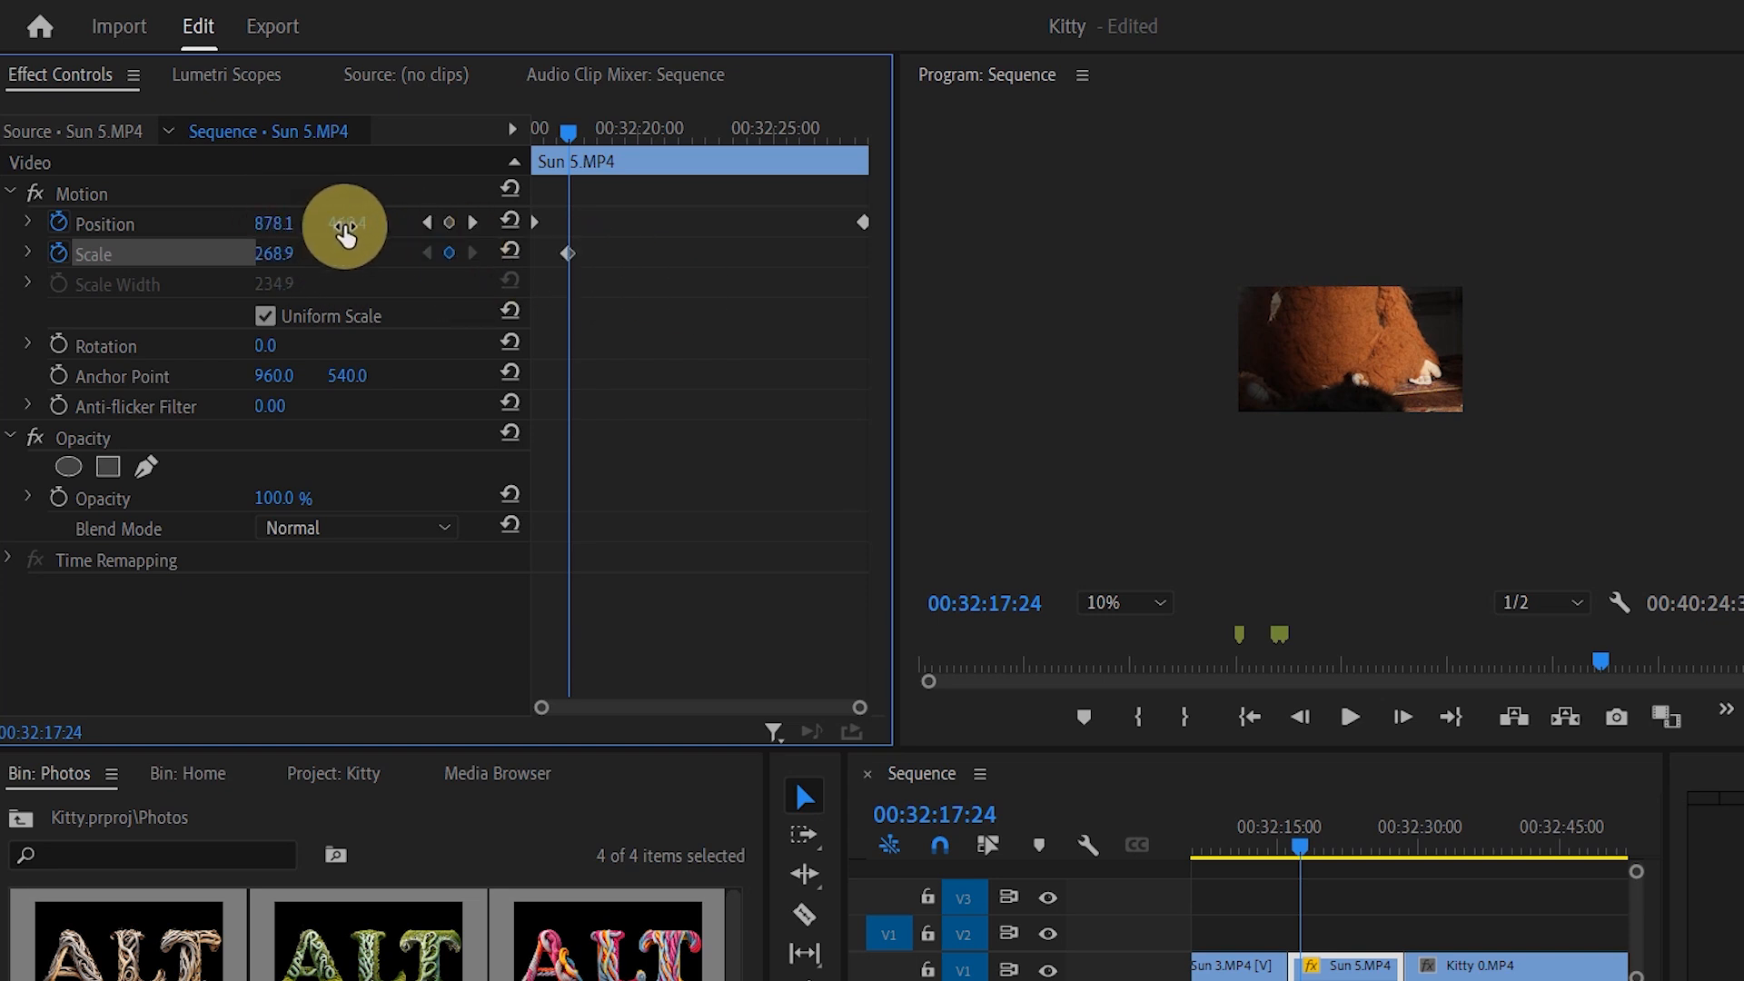
pyautogui.moveTo(361, 223); pyautogui.dragTo(599, 269)
# Step: Add keyframes at 00:32:24:34 with Scale 286.9 and Position 1264.8, -179.3
pyautogui.moveTo(581, 143); pyautogui.dragTo(809, 171)
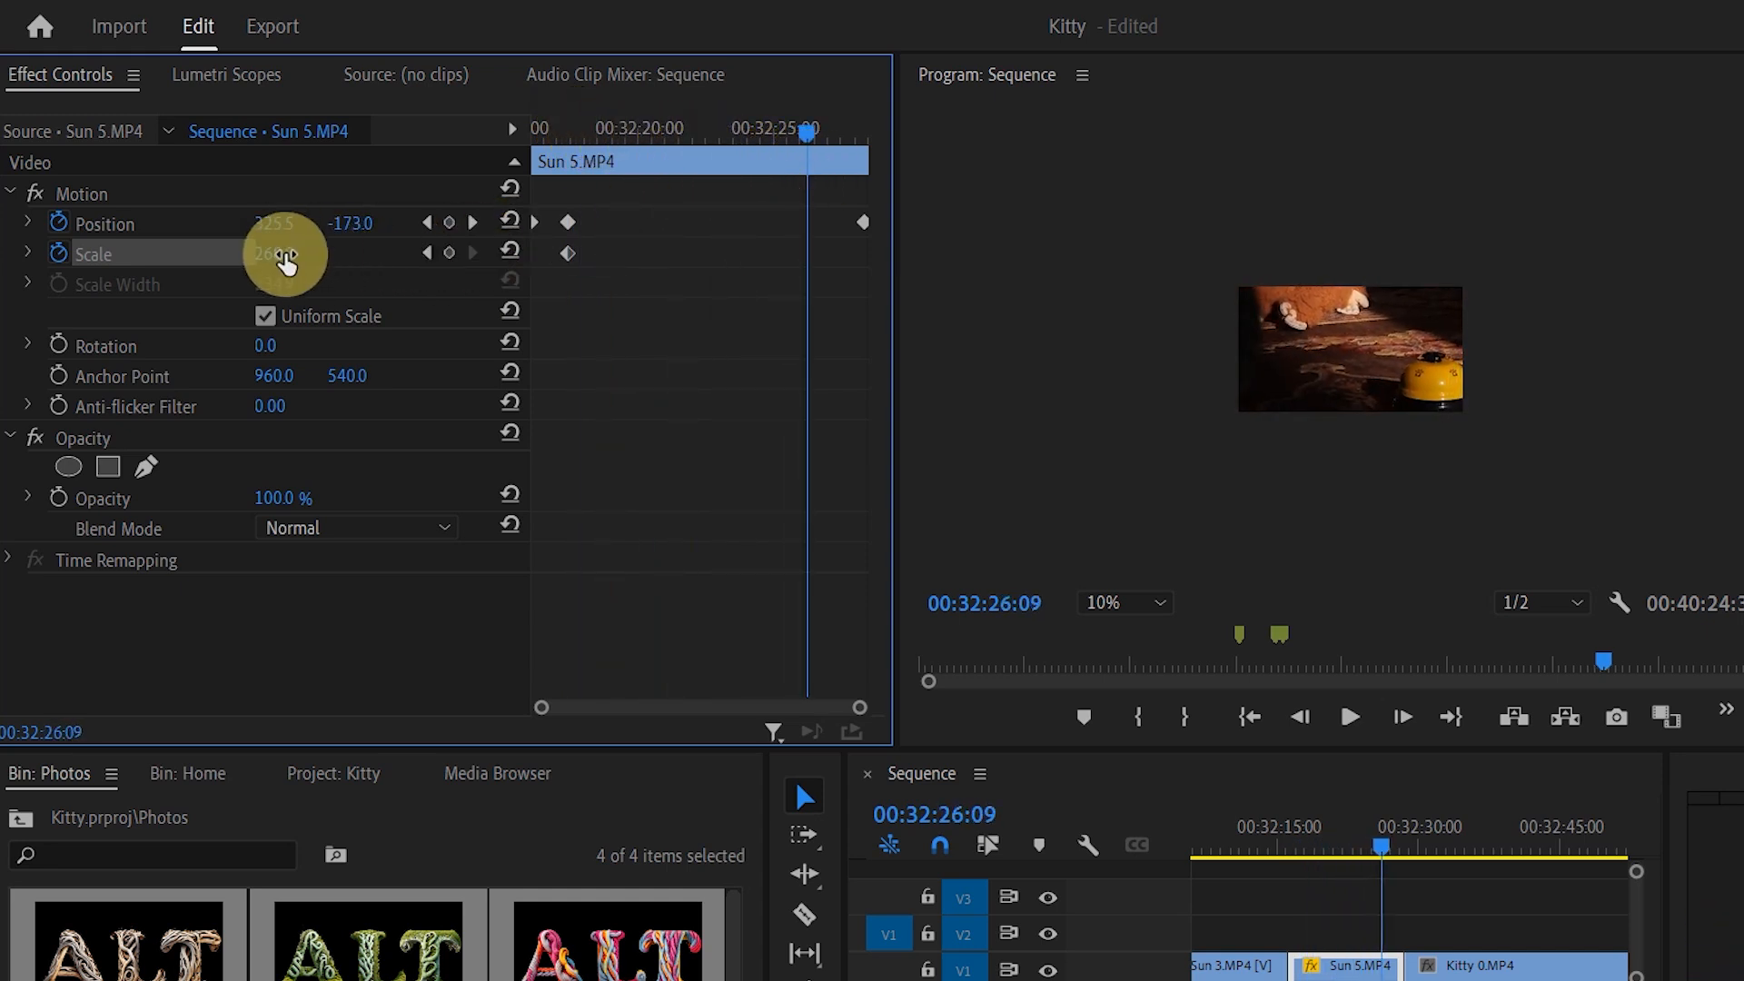
pyautogui.moveTo(808, 134); pyautogui.dragTo(765, 131)
pyautogui.moveTo(279, 263); pyautogui.dragTo(295, 254)
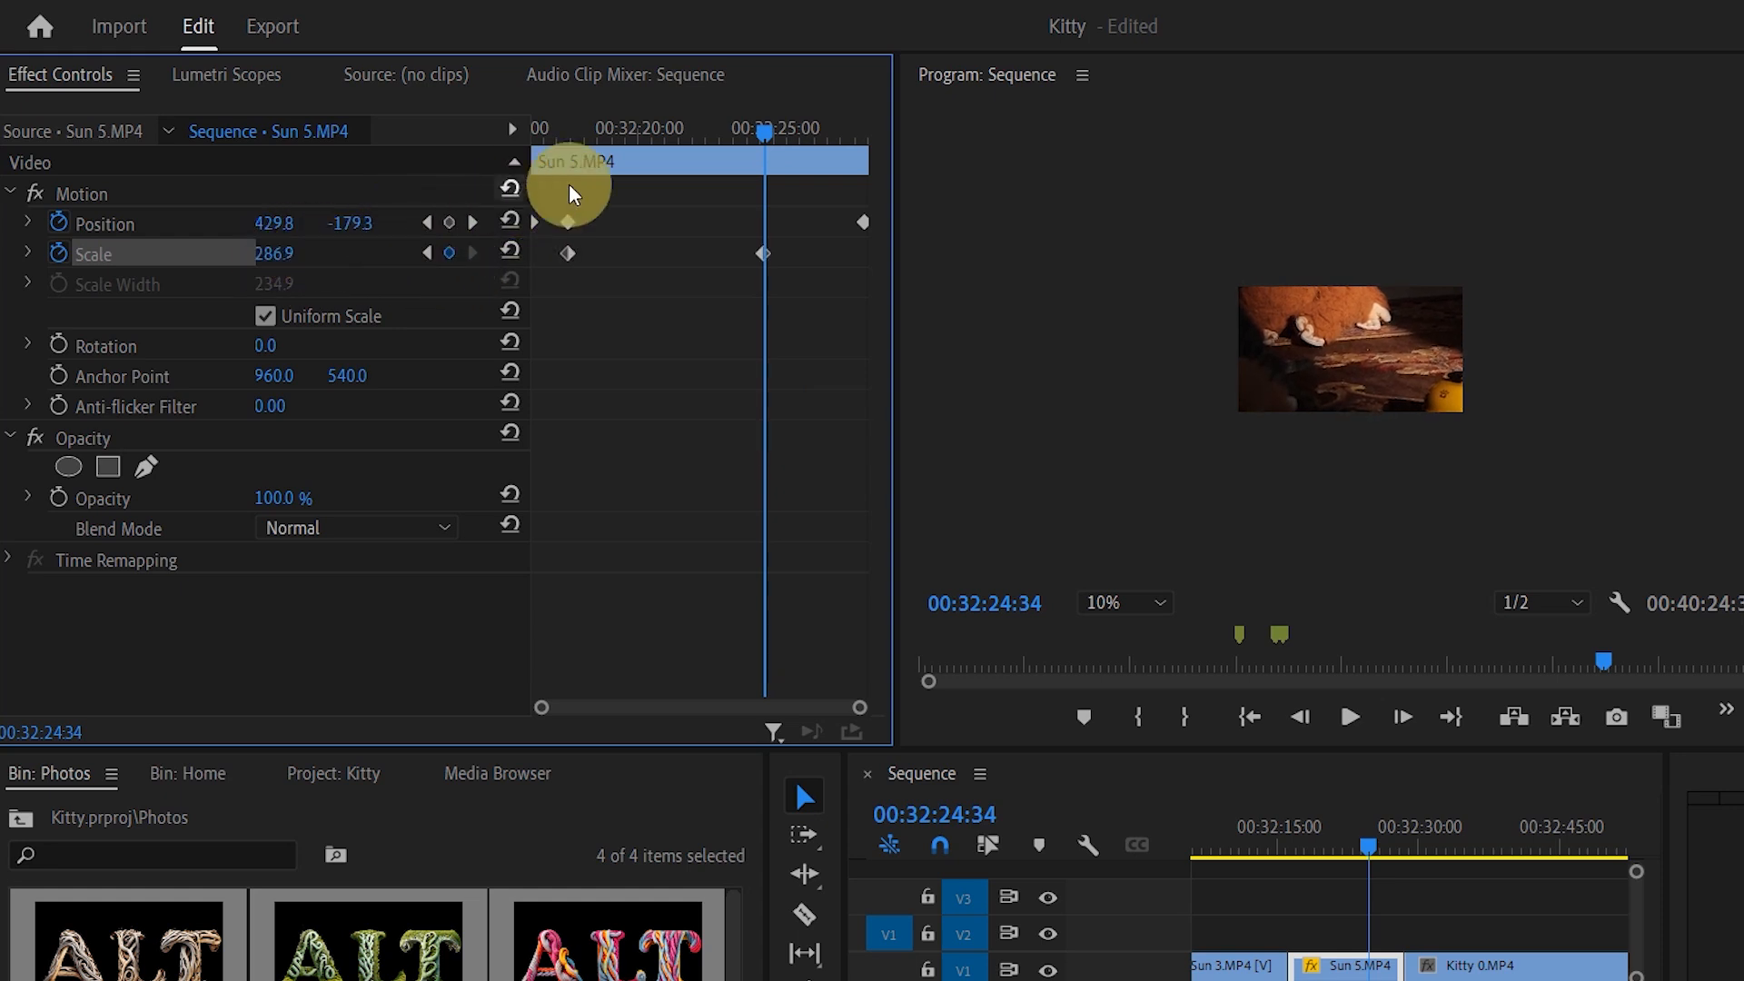
pyautogui.moveTo(304, 232)
pyautogui.mouseDown()
pyautogui.moveTo(627, 232)
pyautogui.moveTo(293, 205)
pyautogui.mouseUp()
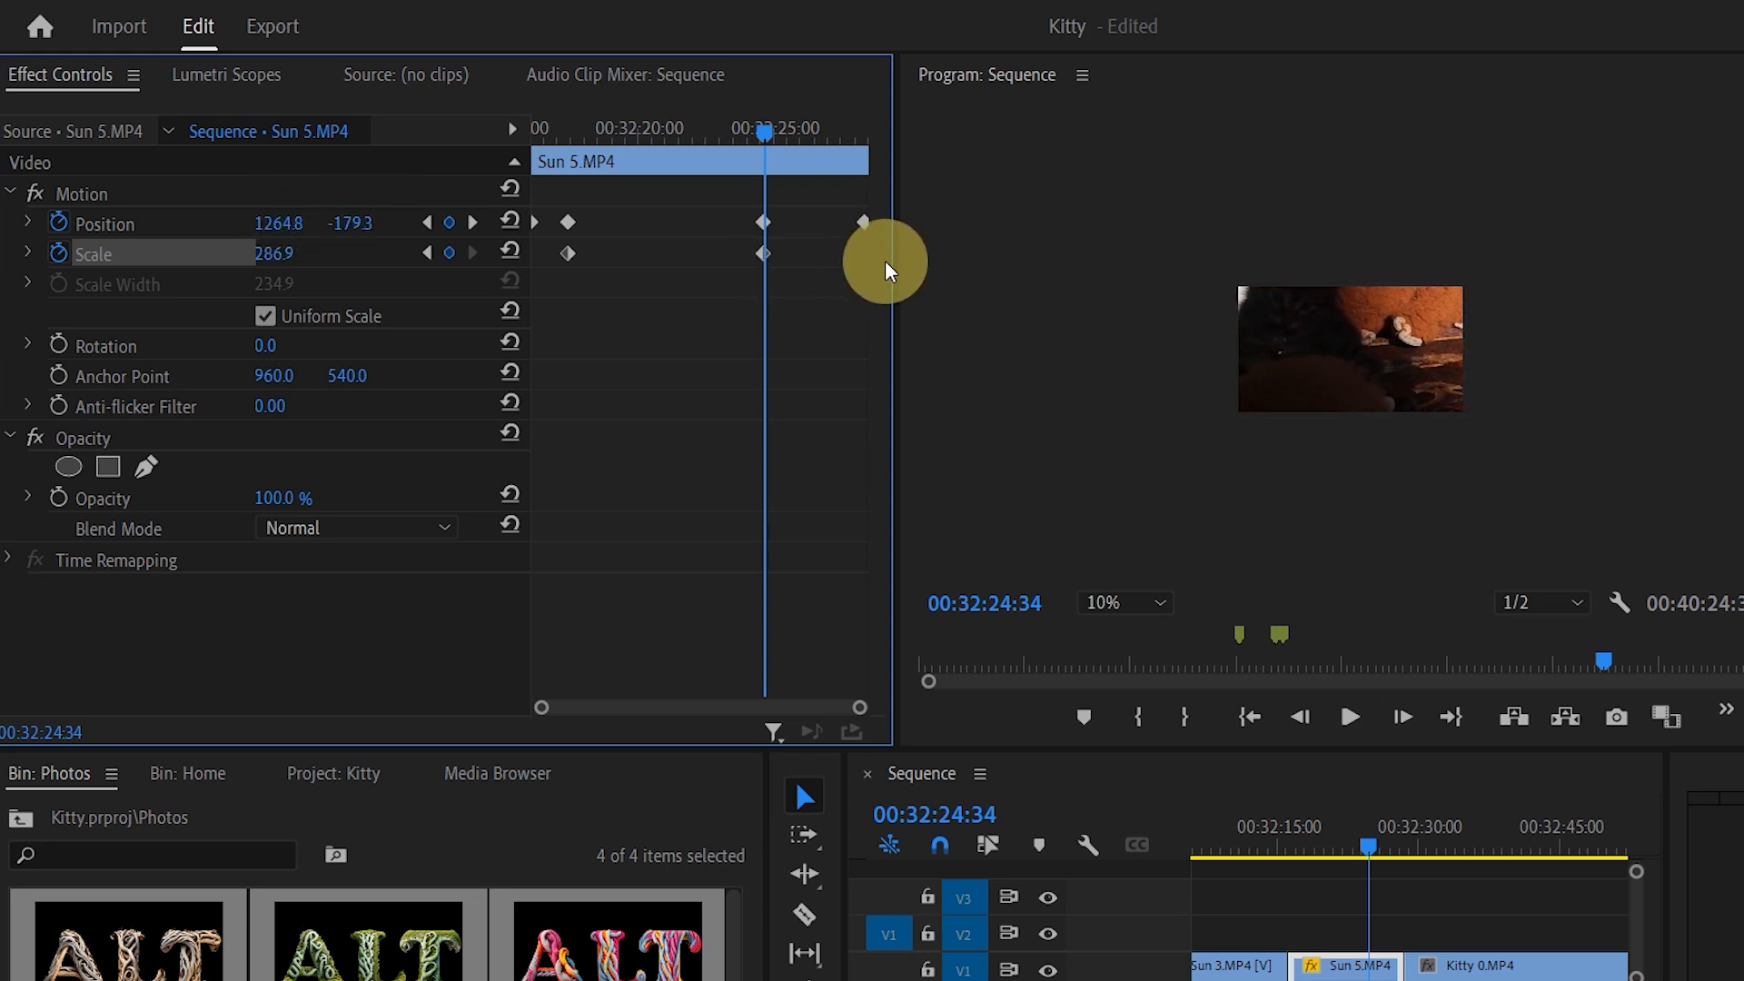
# Step: Add keyframes near the end of Sun 5.MP4 at 00:32:27:31 with Scale 108.9 and Position 383.7, 209.2
pyautogui.moveTo(764, 135); pyautogui.dragTo(845, 145)
pyautogui.click(572, 223)
pyautogui.moveTo(284, 261); pyautogui.dragTo(148, 260)
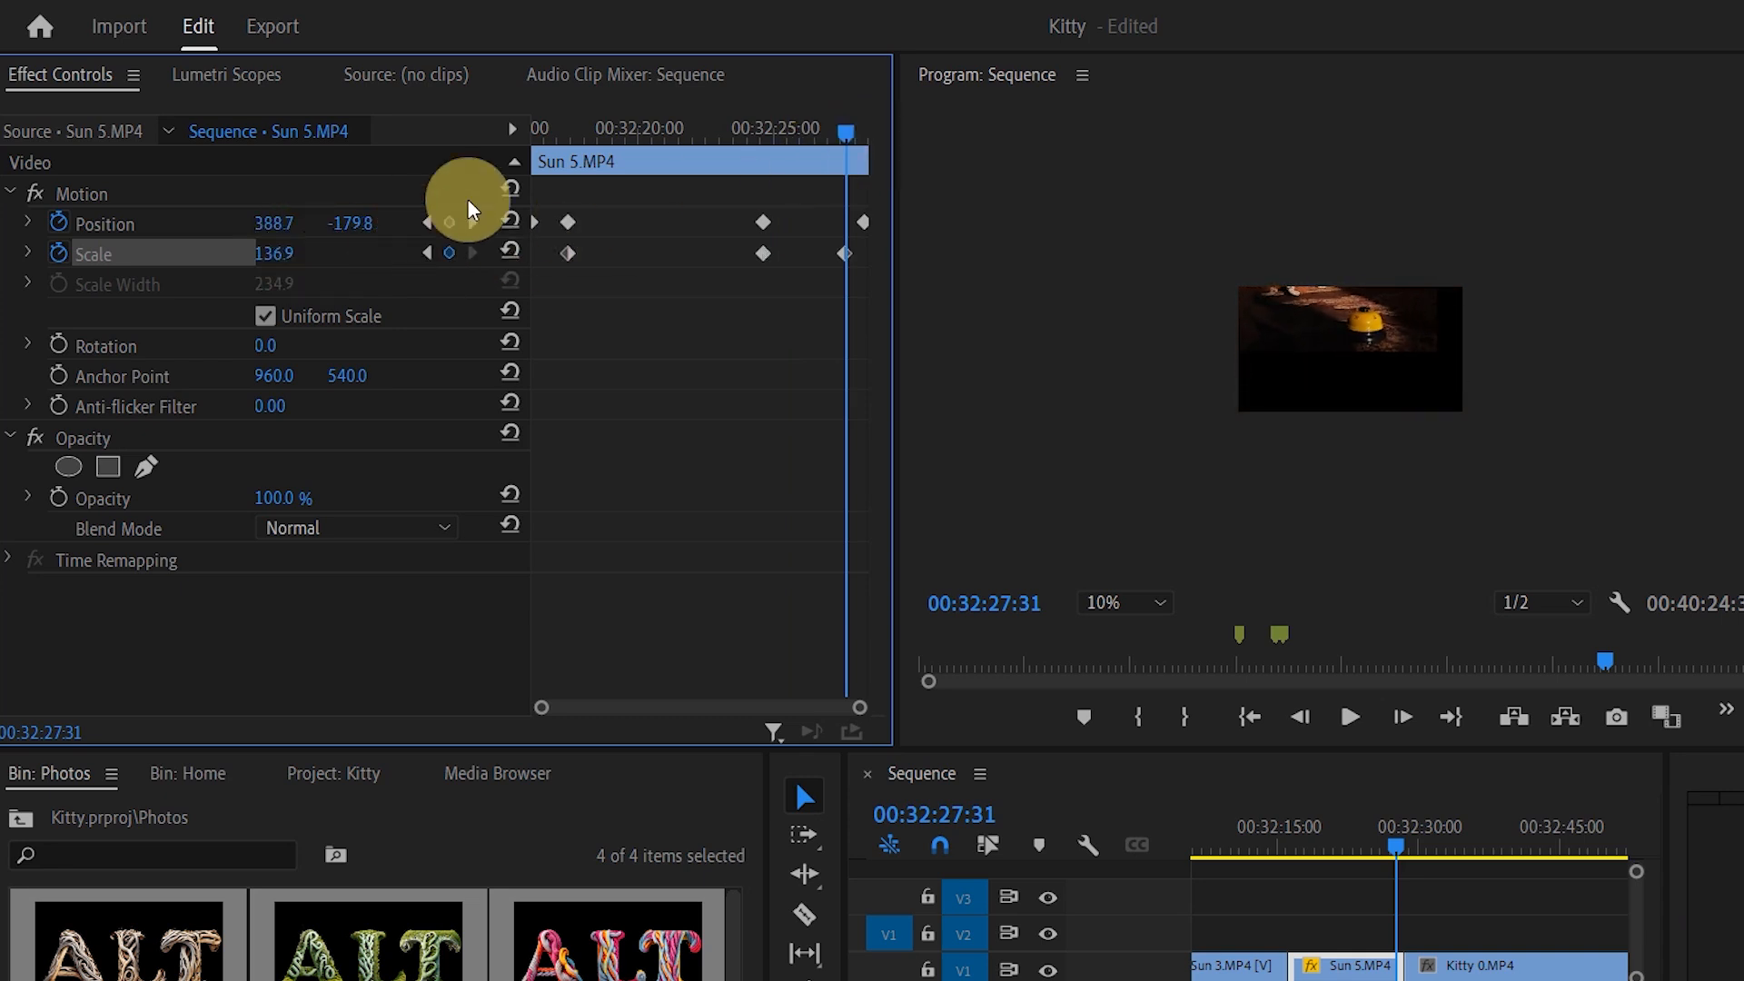
pyautogui.moveTo(322, 239); pyautogui.dragTo(259, 253)
pyautogui.moveTo(379, 234); pyautogui.dragTo(733, 223)
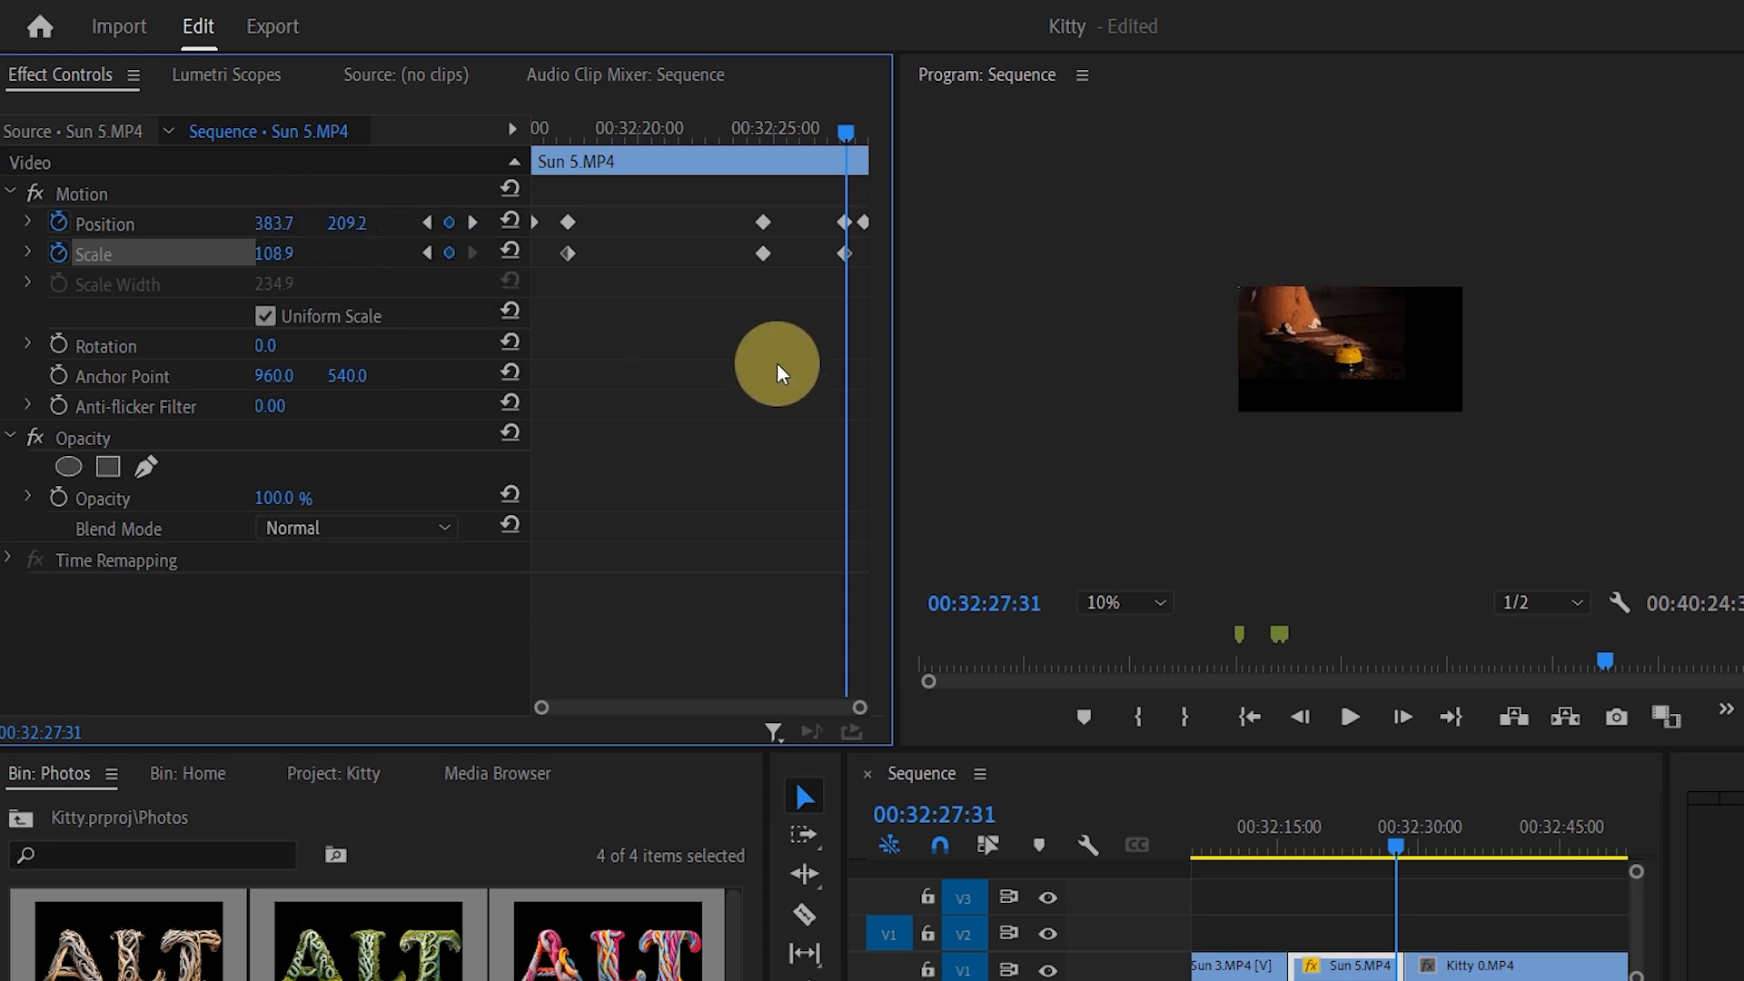
# Step: Play Sun 5.MP4 from its start to preview the Position and Scale animation
pyautogui.moveTo(843, 152); pyautogui.dragTo(532, 112)
pyautogui.press('space')
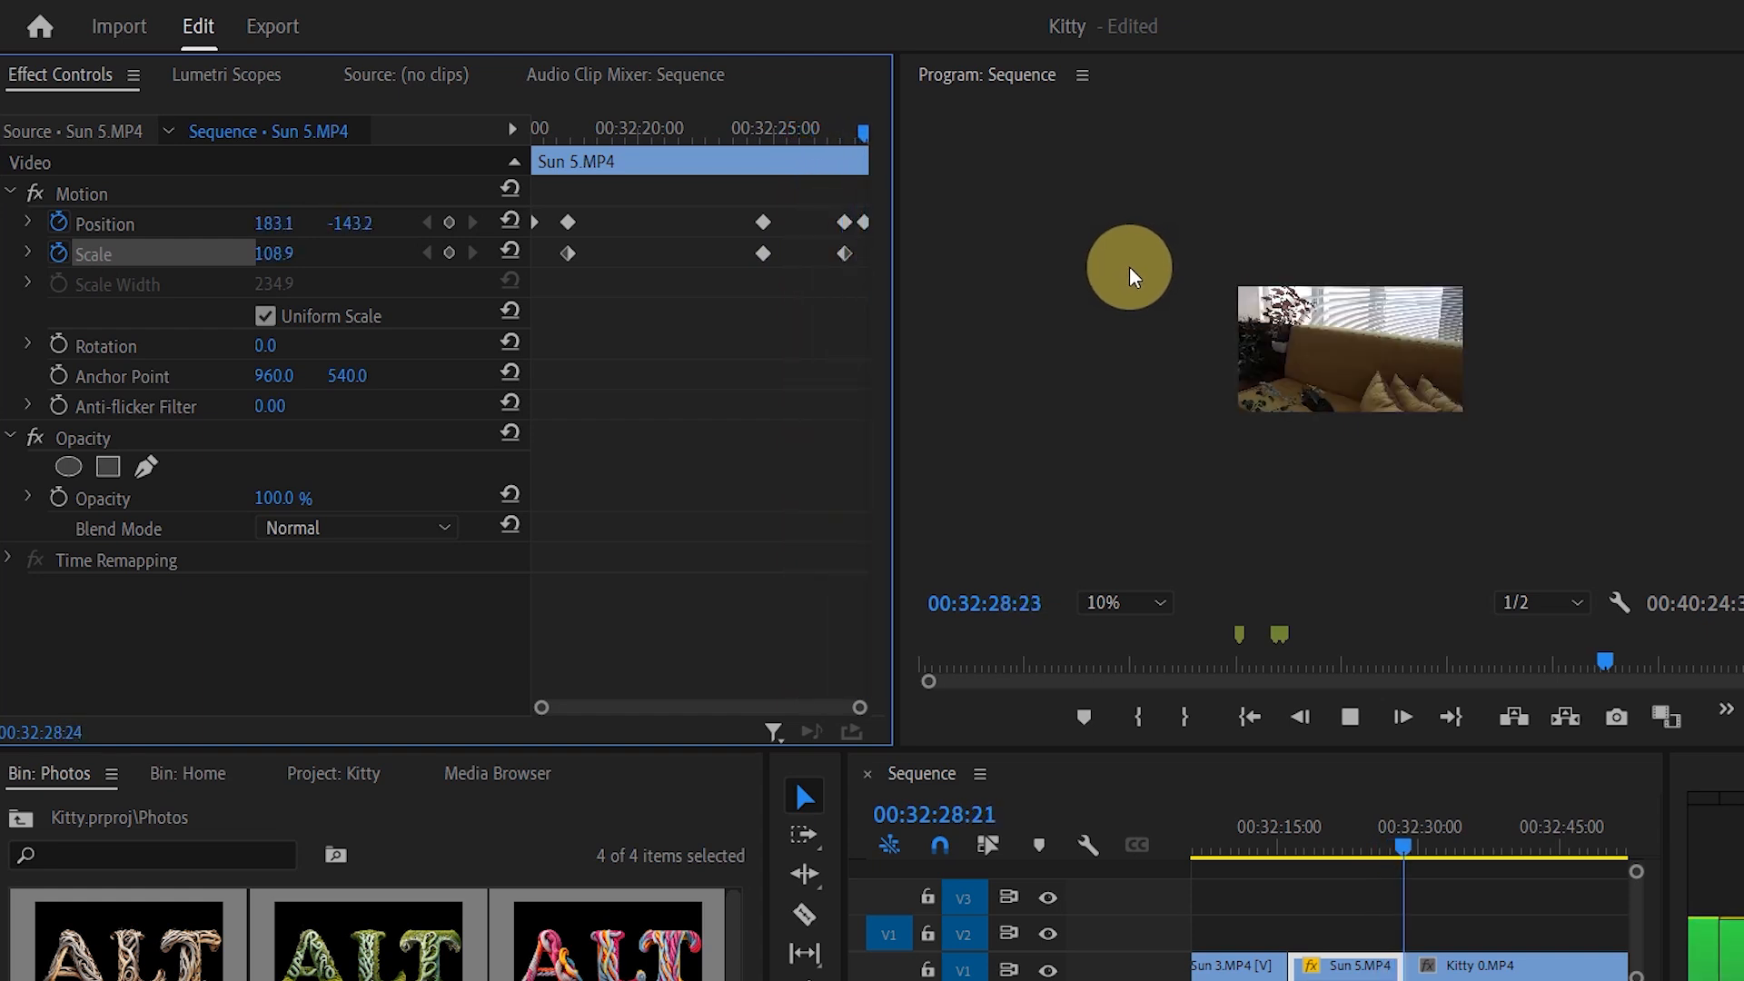
pyautogui.click(1126, 269)
pyautogui.press('space')
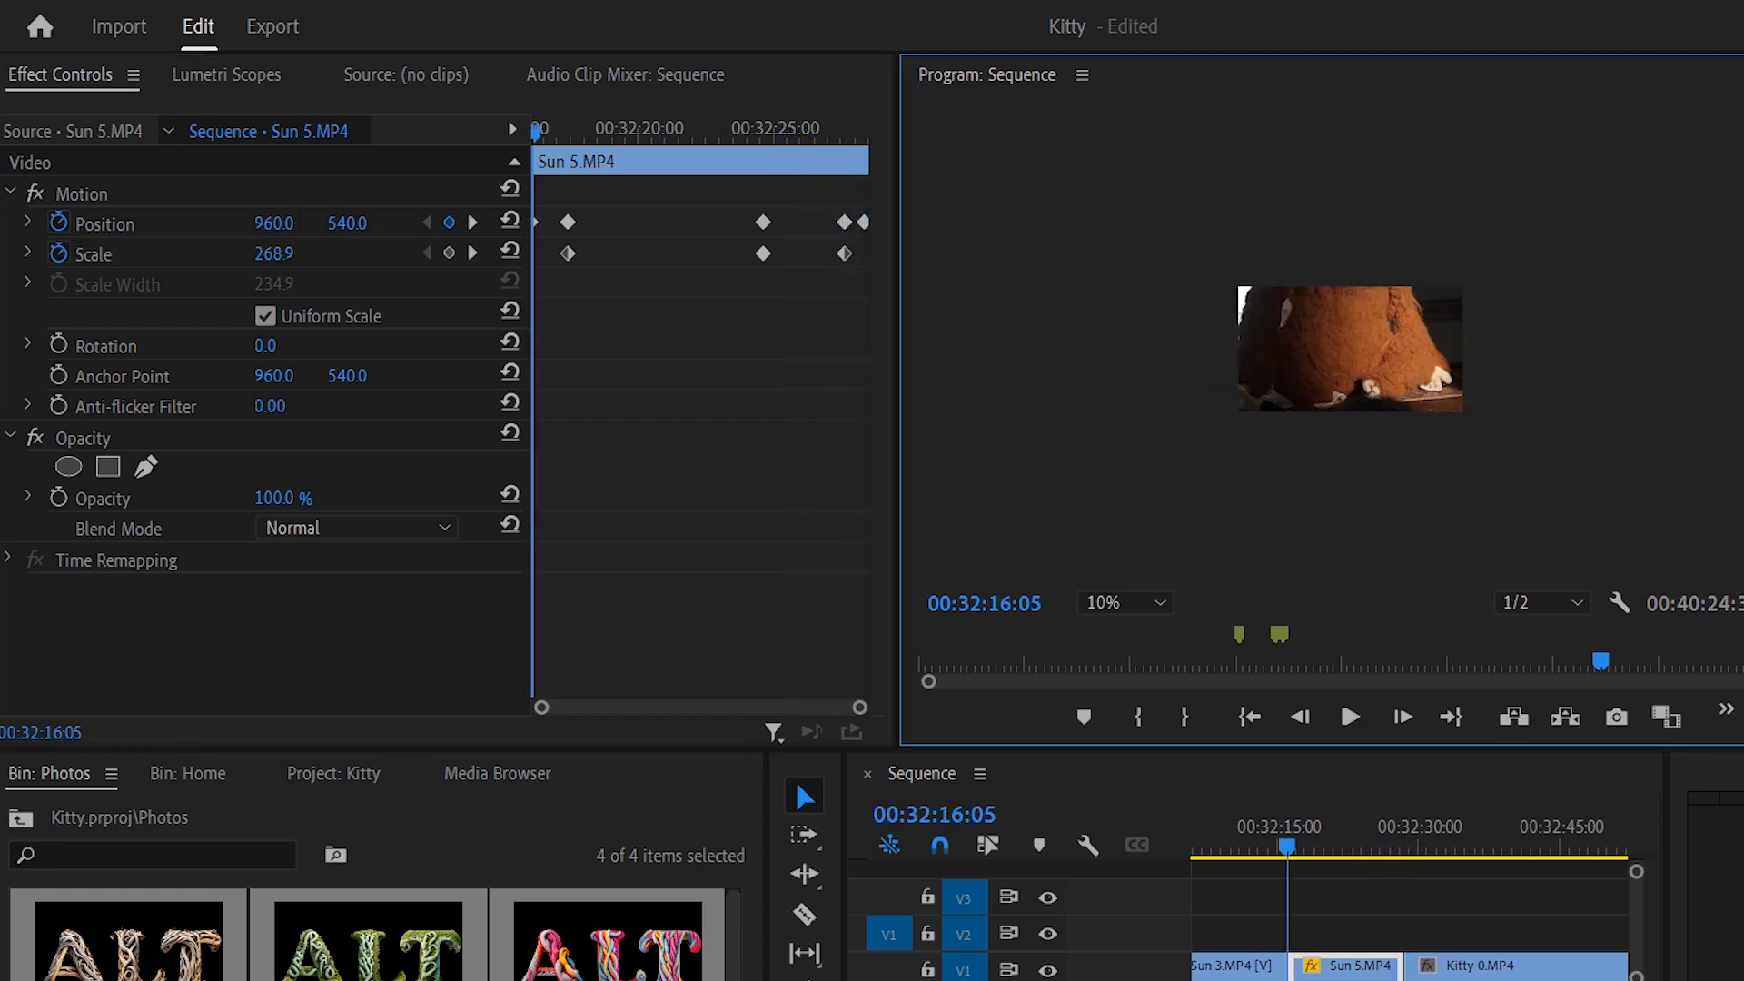
# Step: Set the Program monitor zoom level to Fit and play back the animated Sun 5.MP4 clip
pyautogui.click(1164, 600)
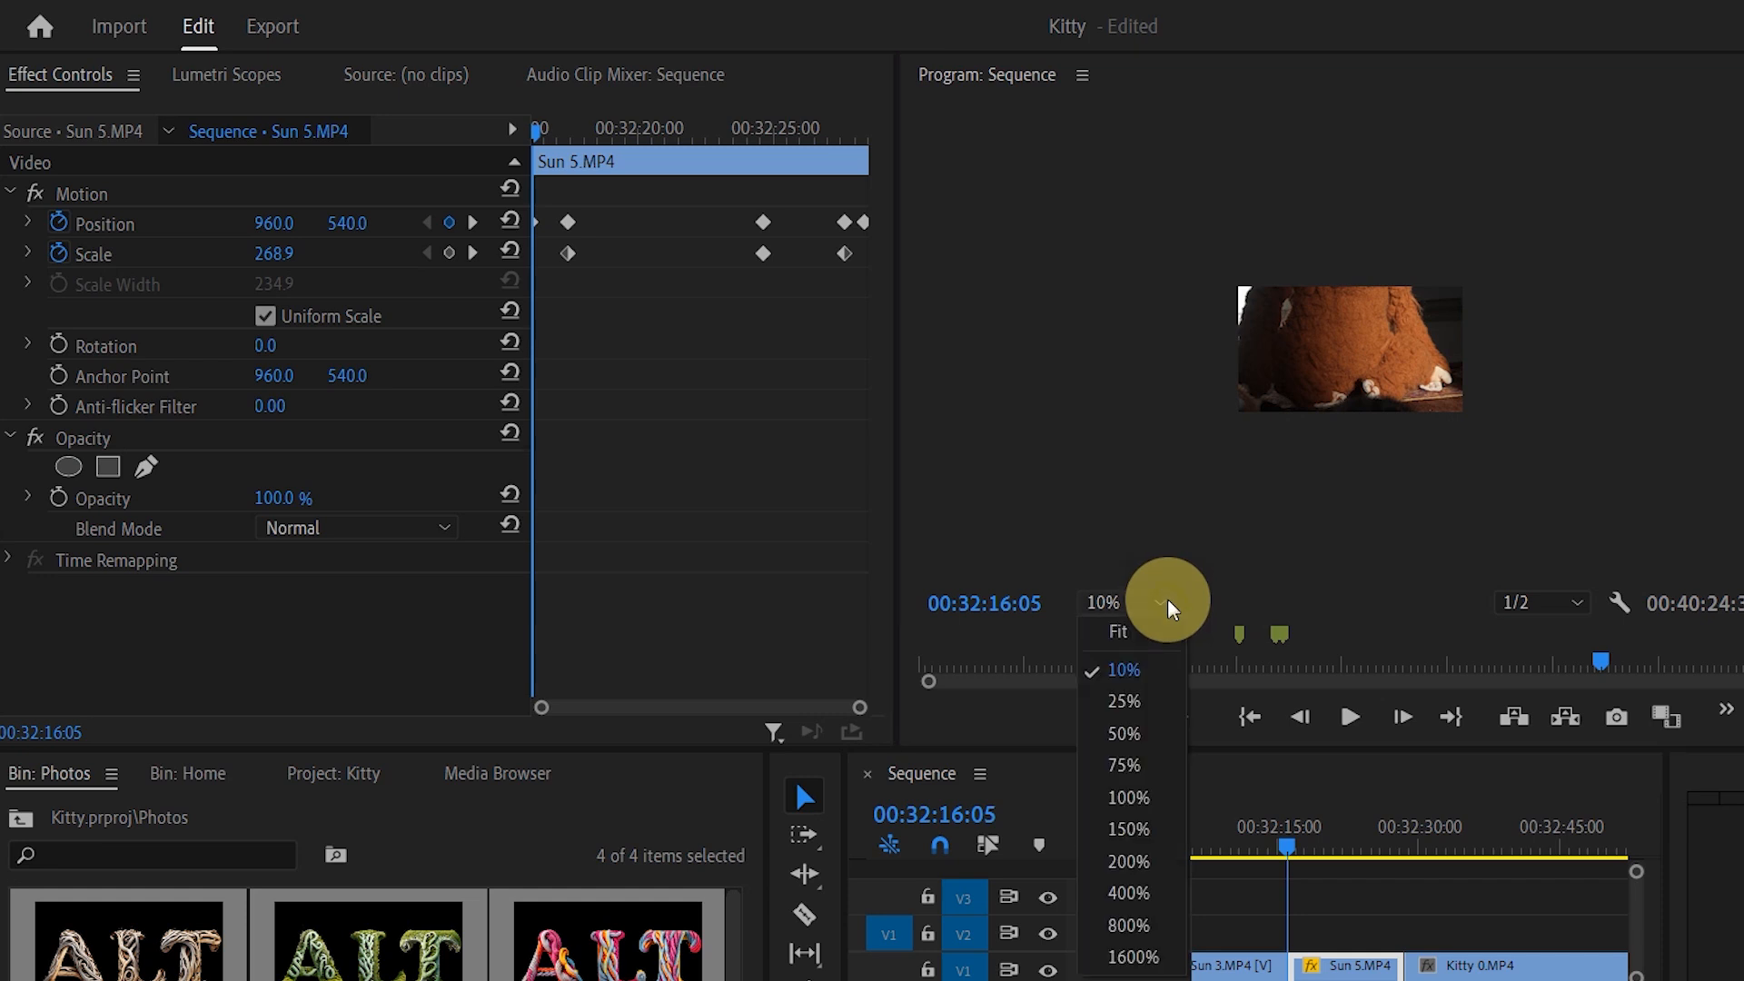
pyautogui.click(1100, 638)
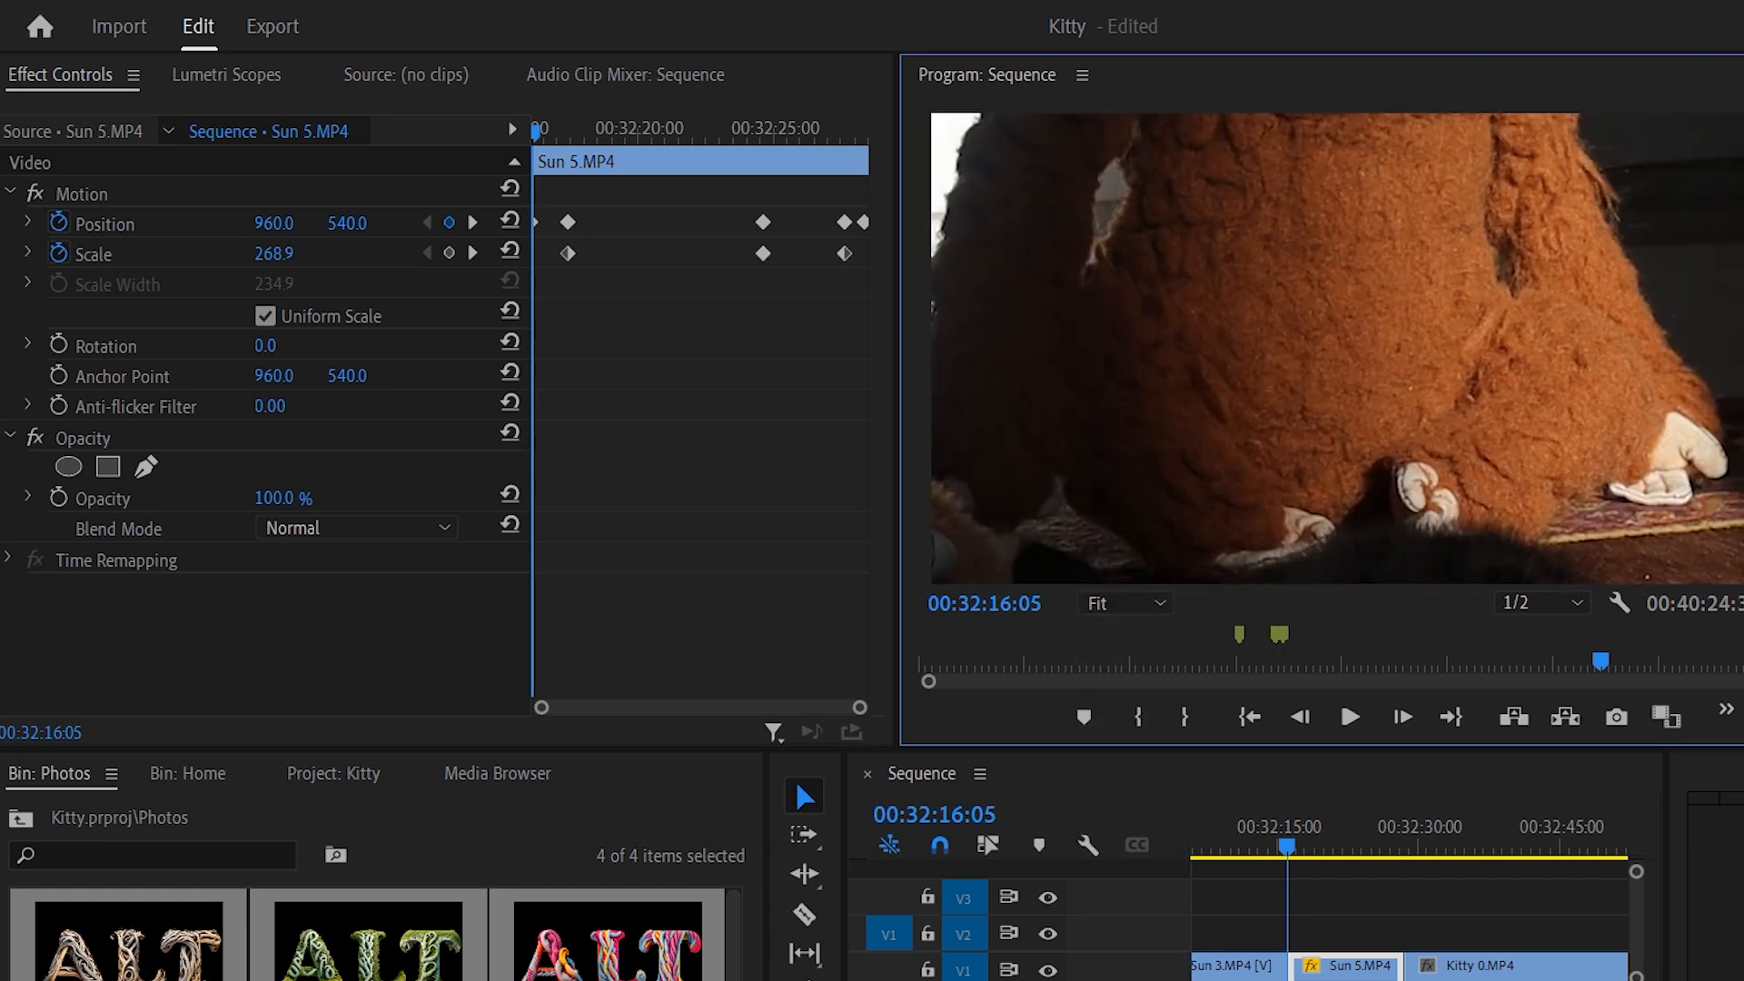
pyautogui.press('space')
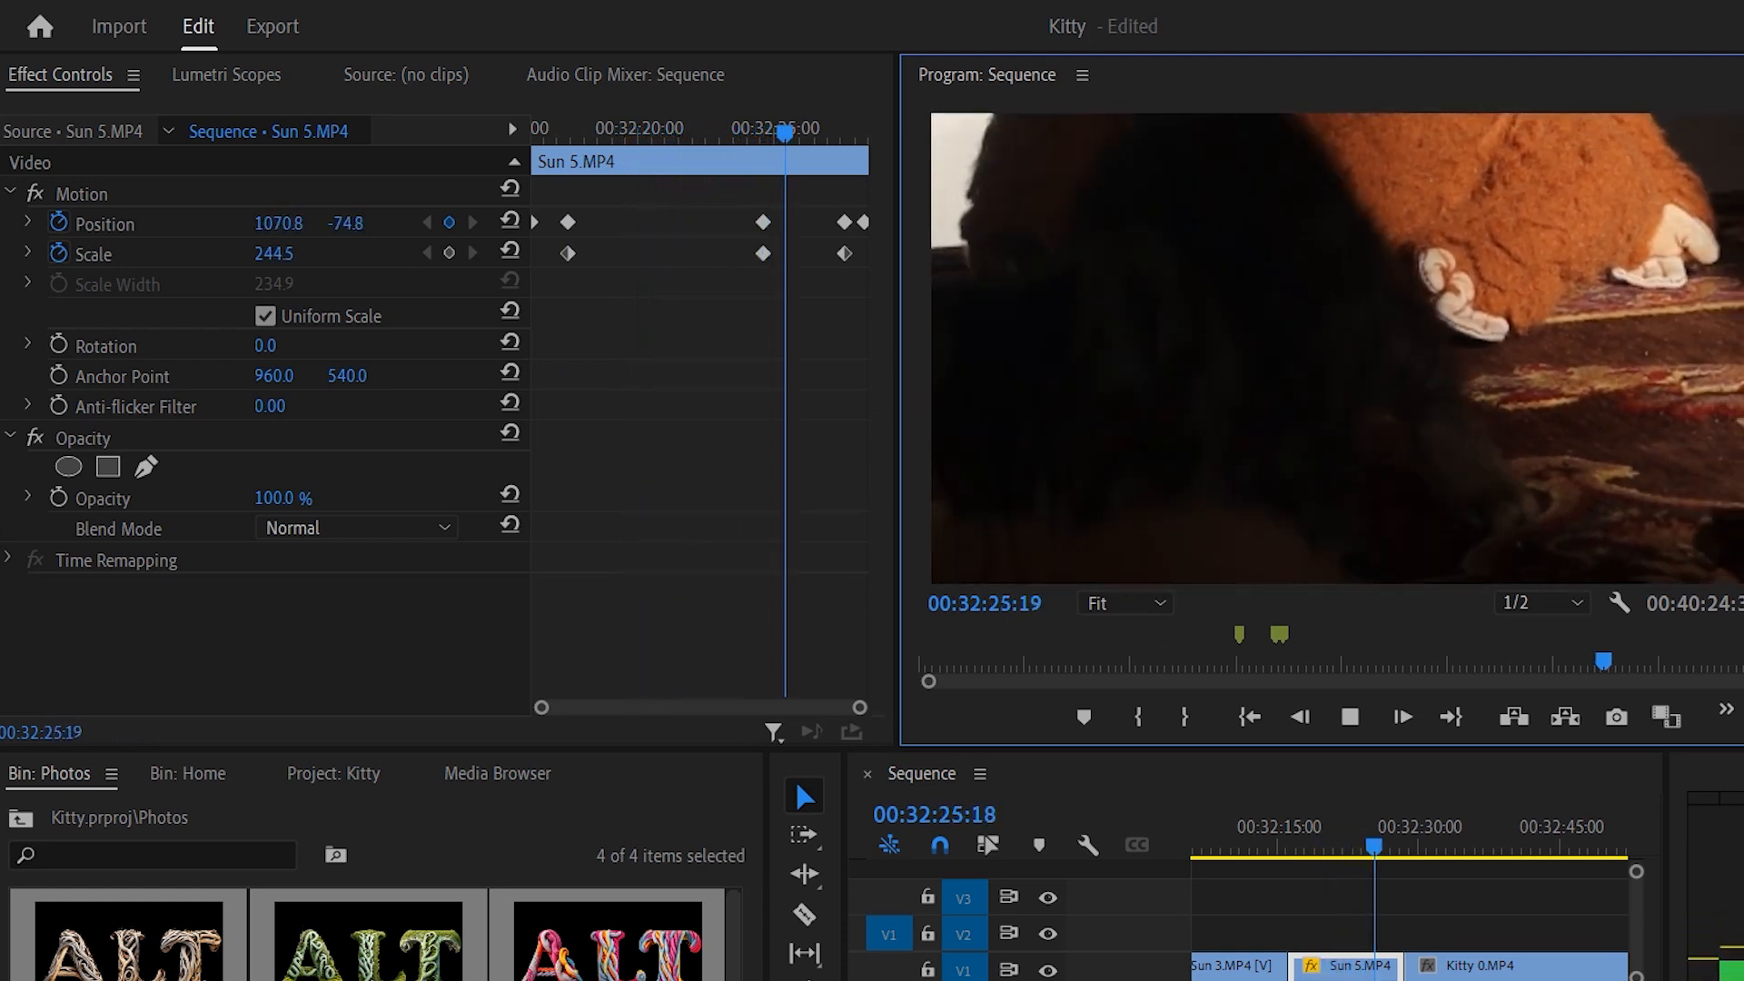
pyautogui.press('space')
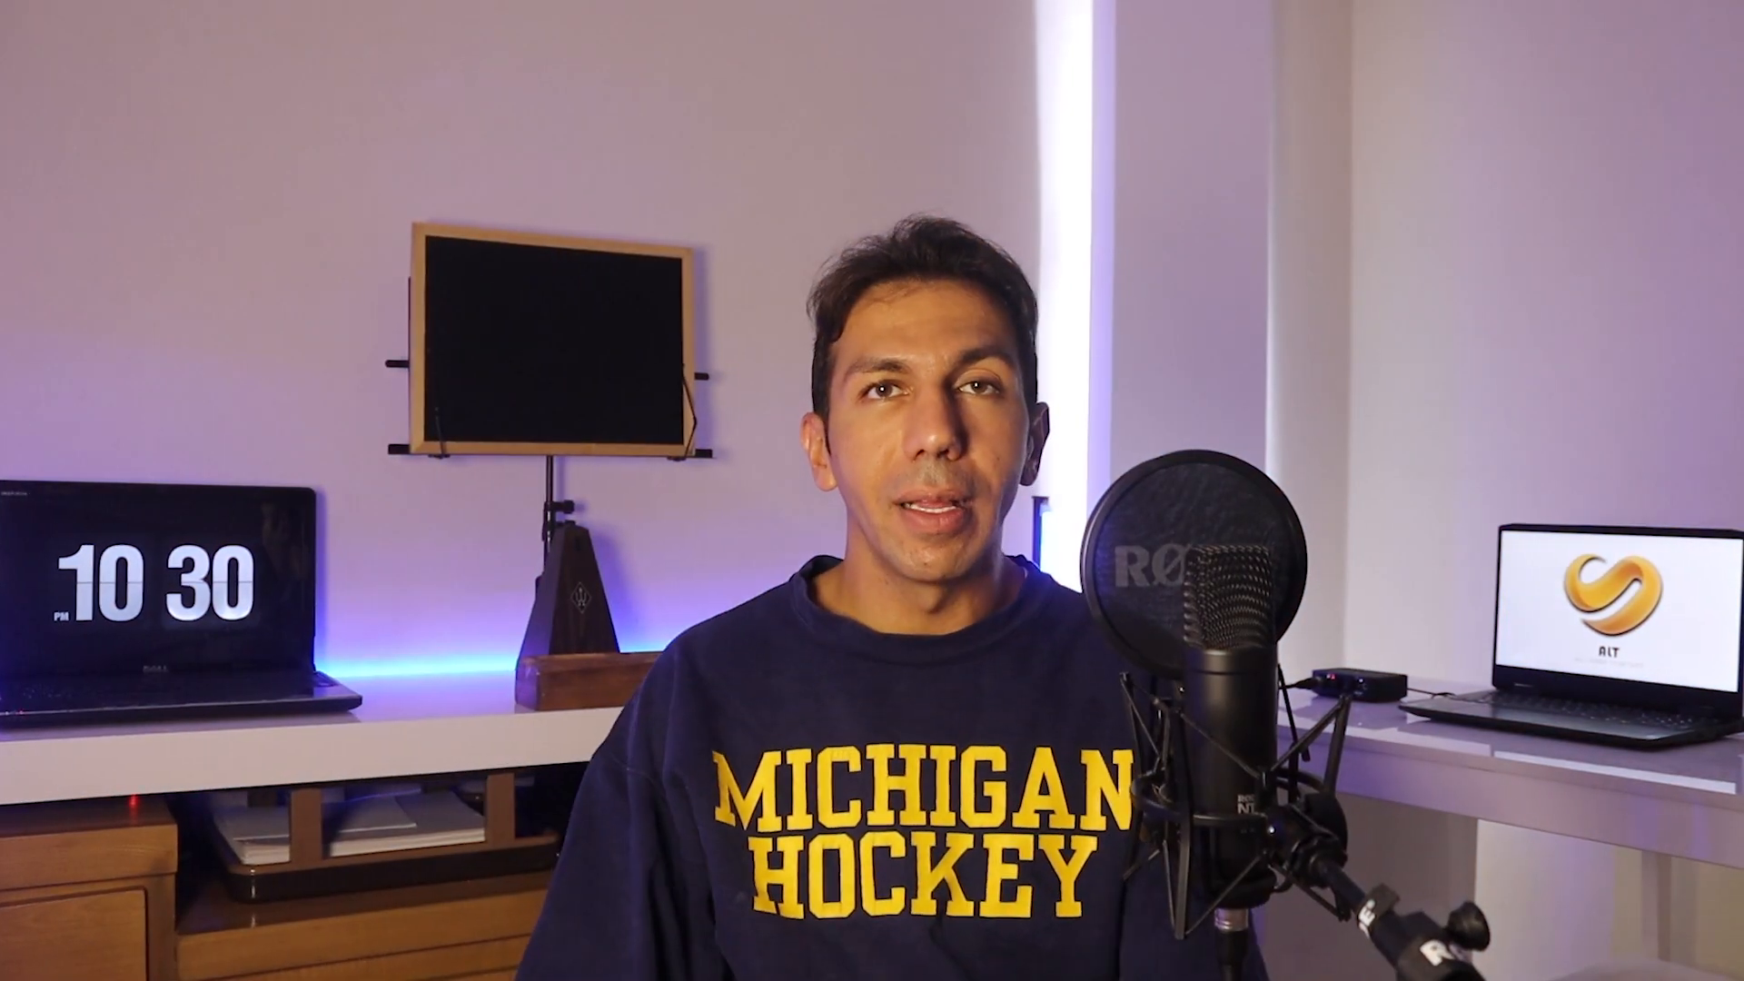